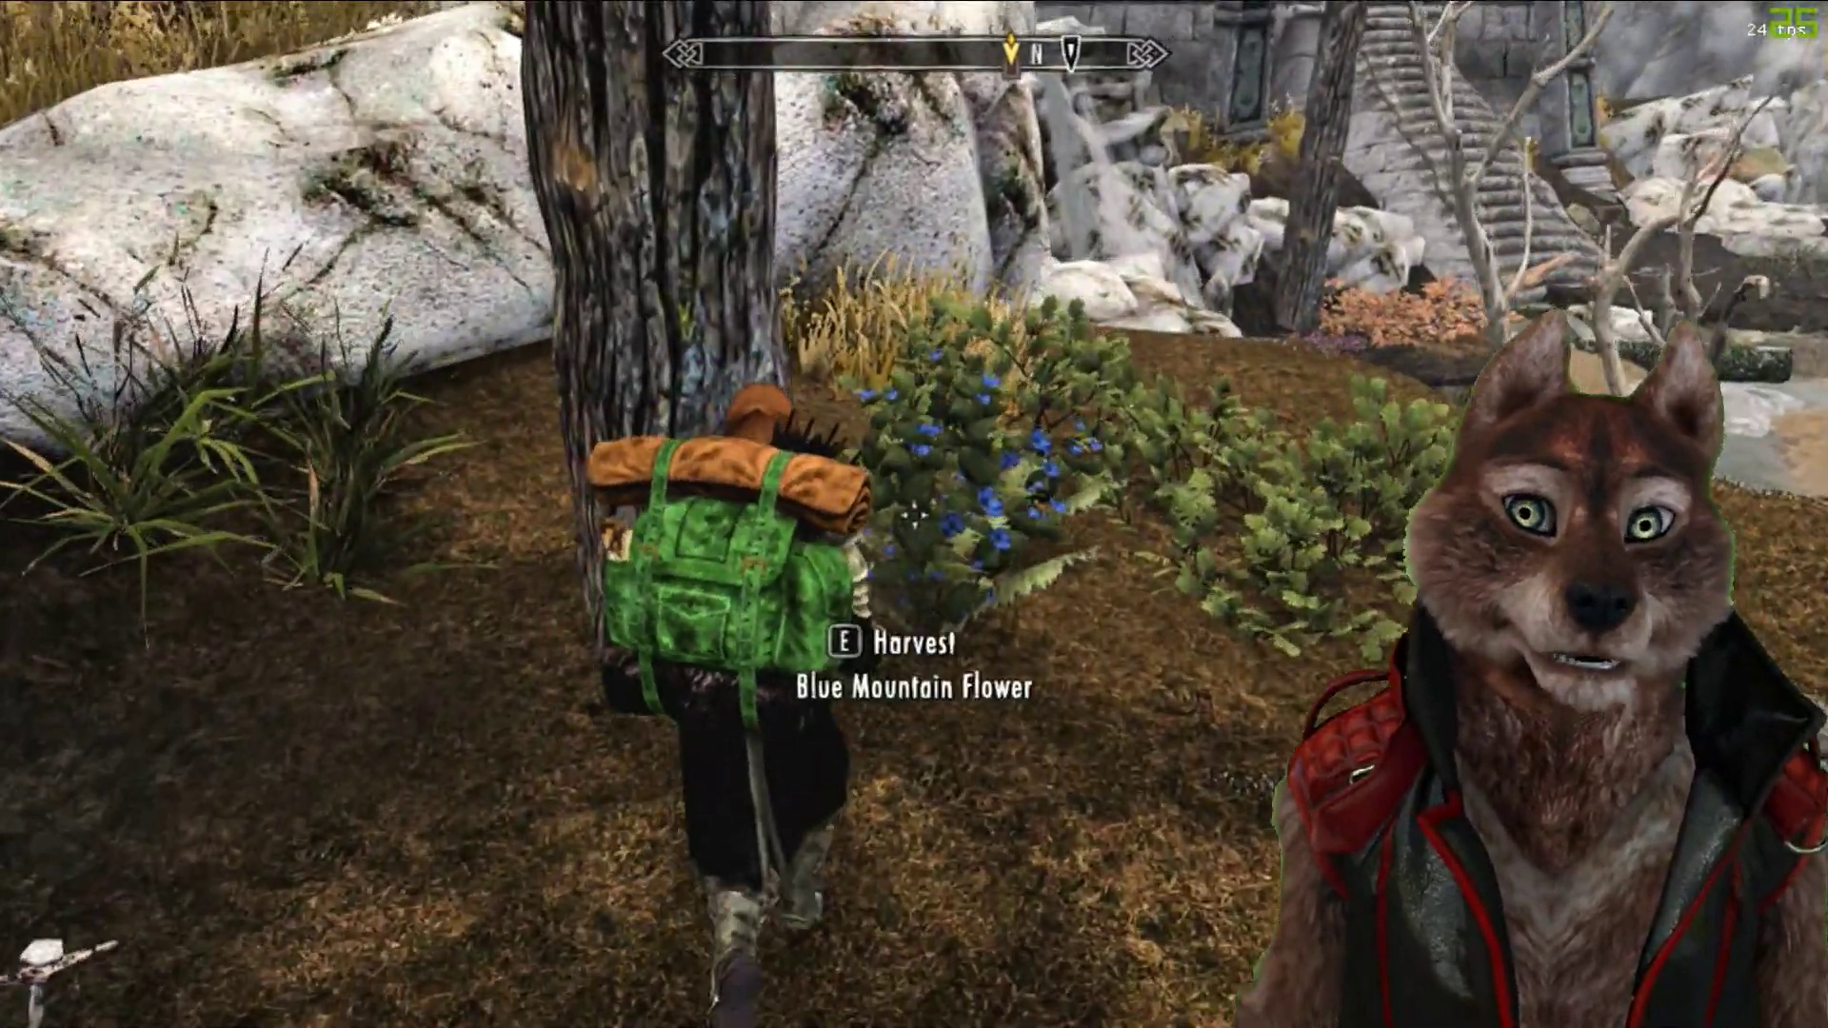
- Walk past the blue flowers and the pond to the Akaviri Outpost and the campsite beyond
key(w)
key(s)
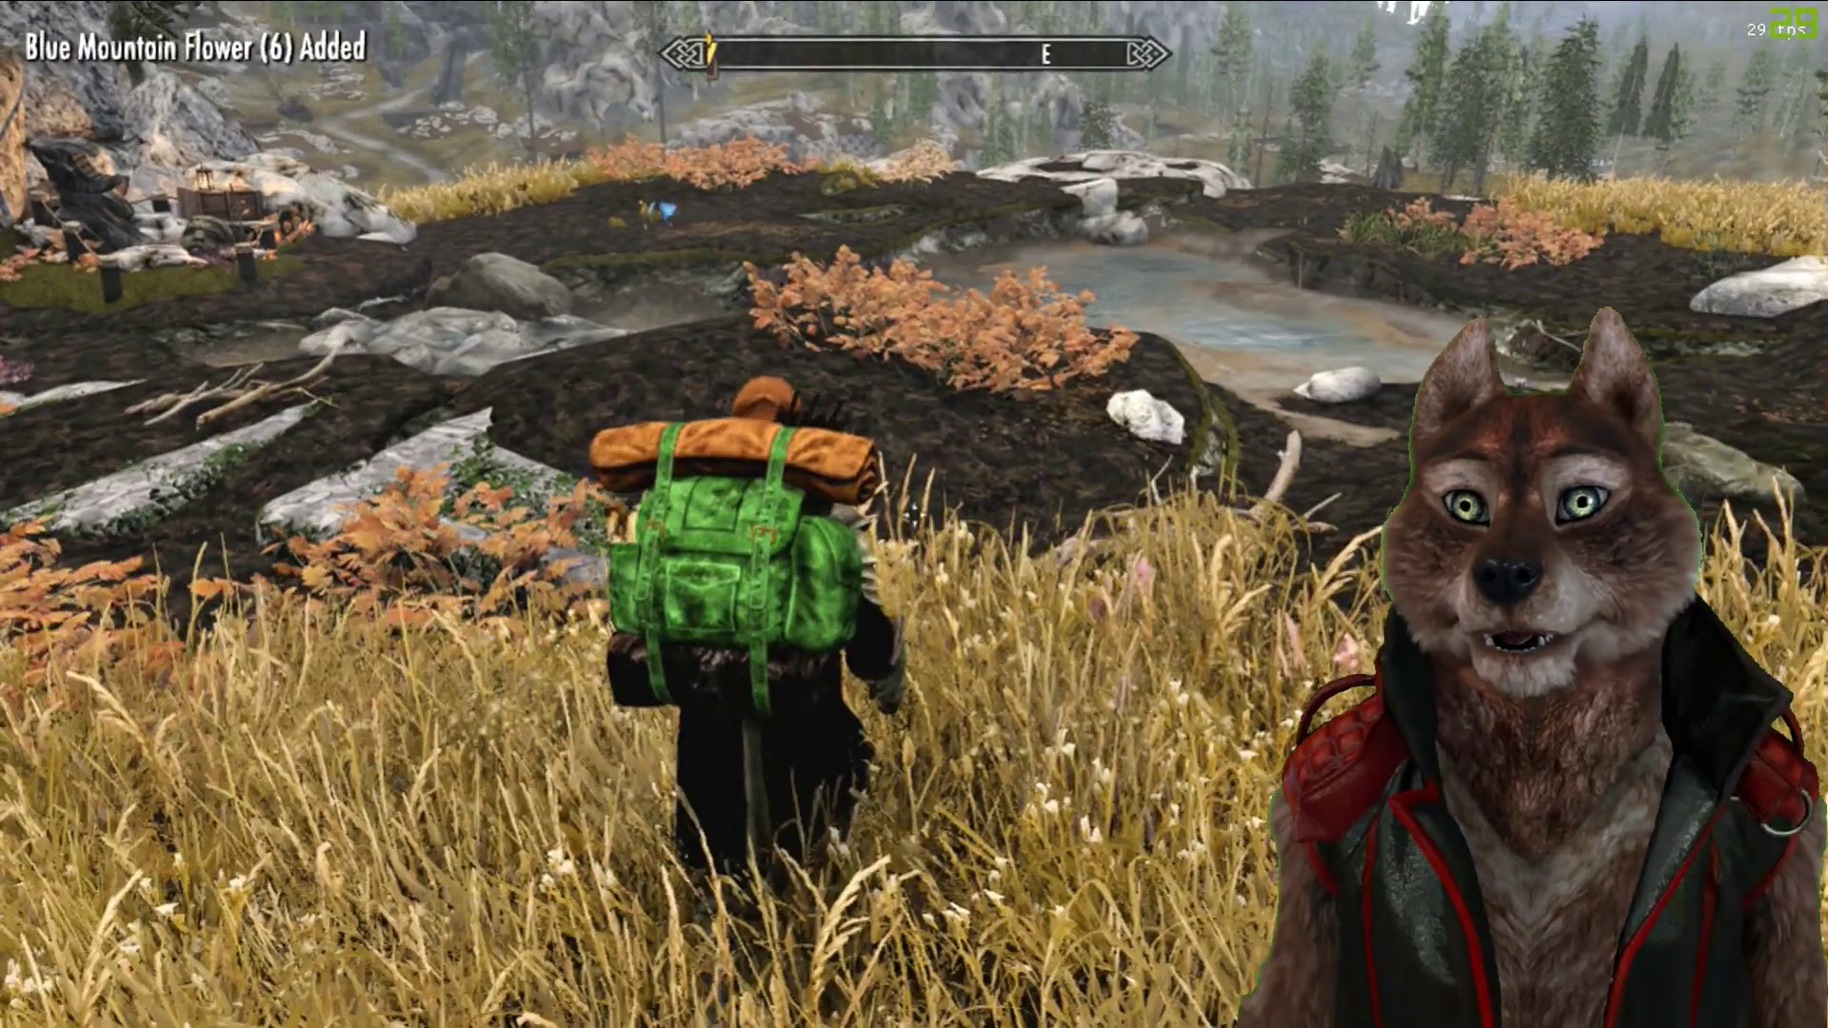
key(s)
key(w)
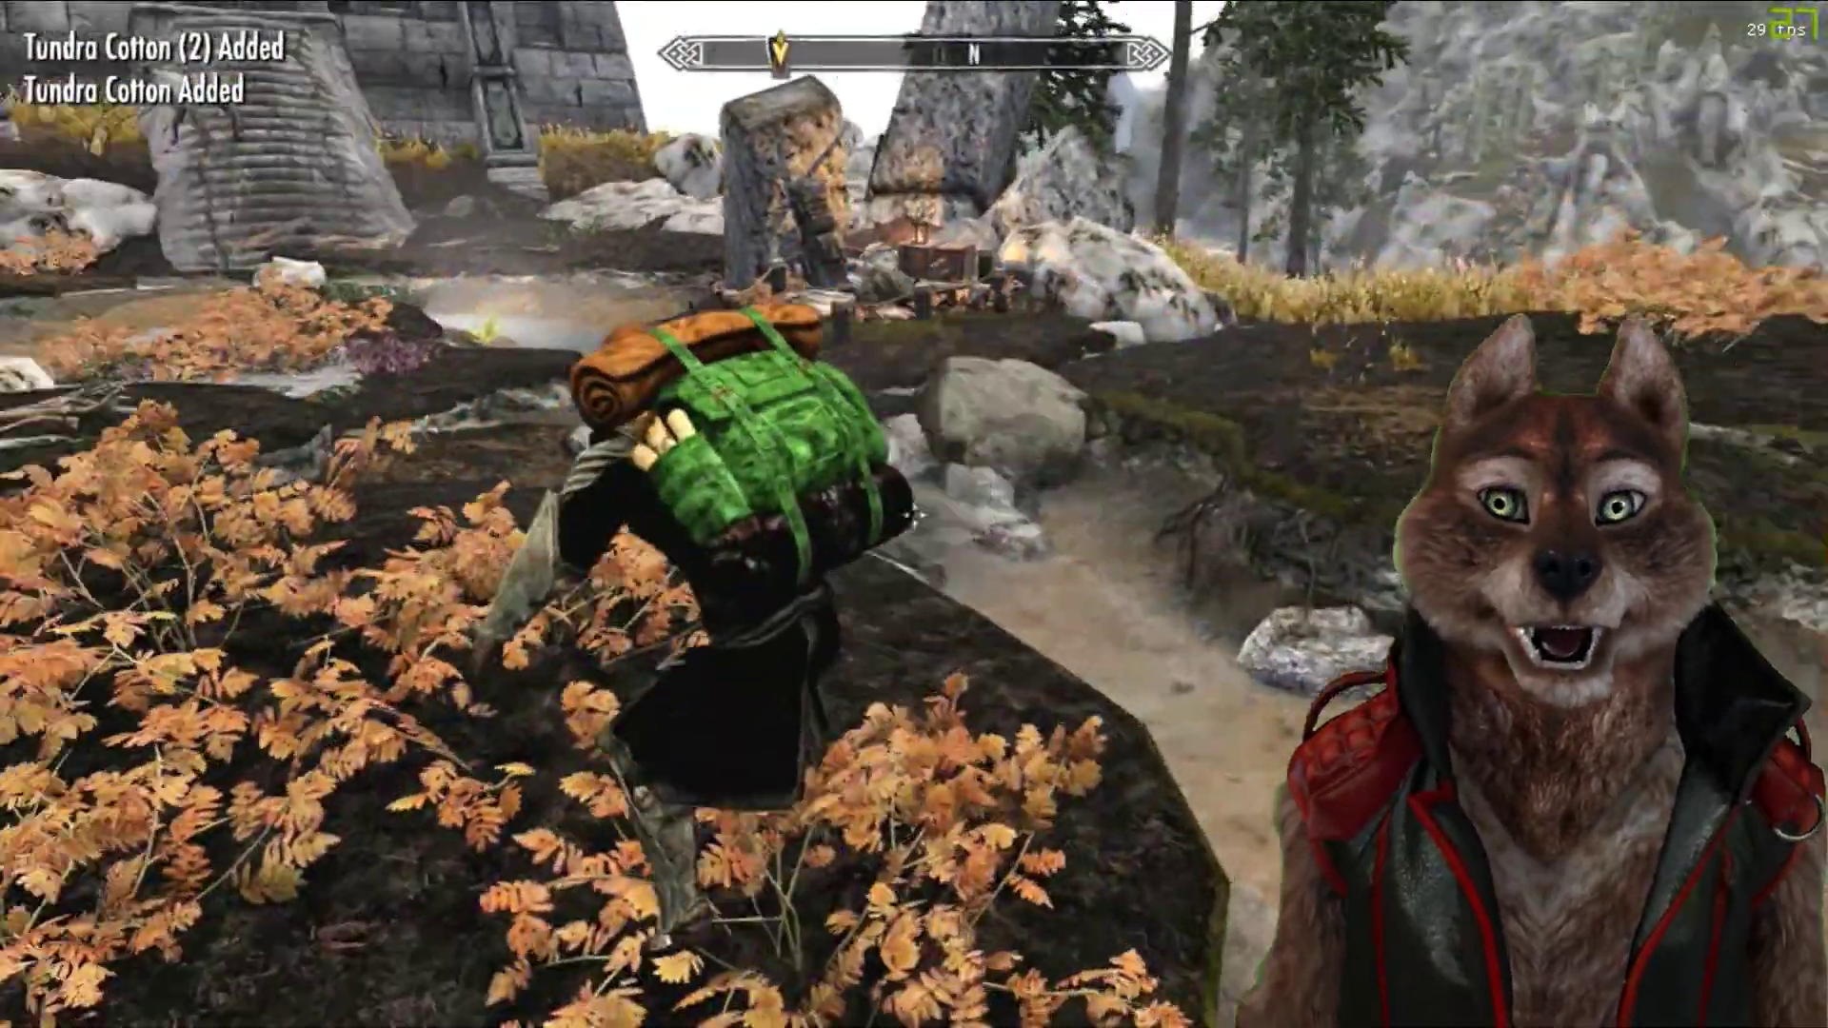
key(w)
key(w)
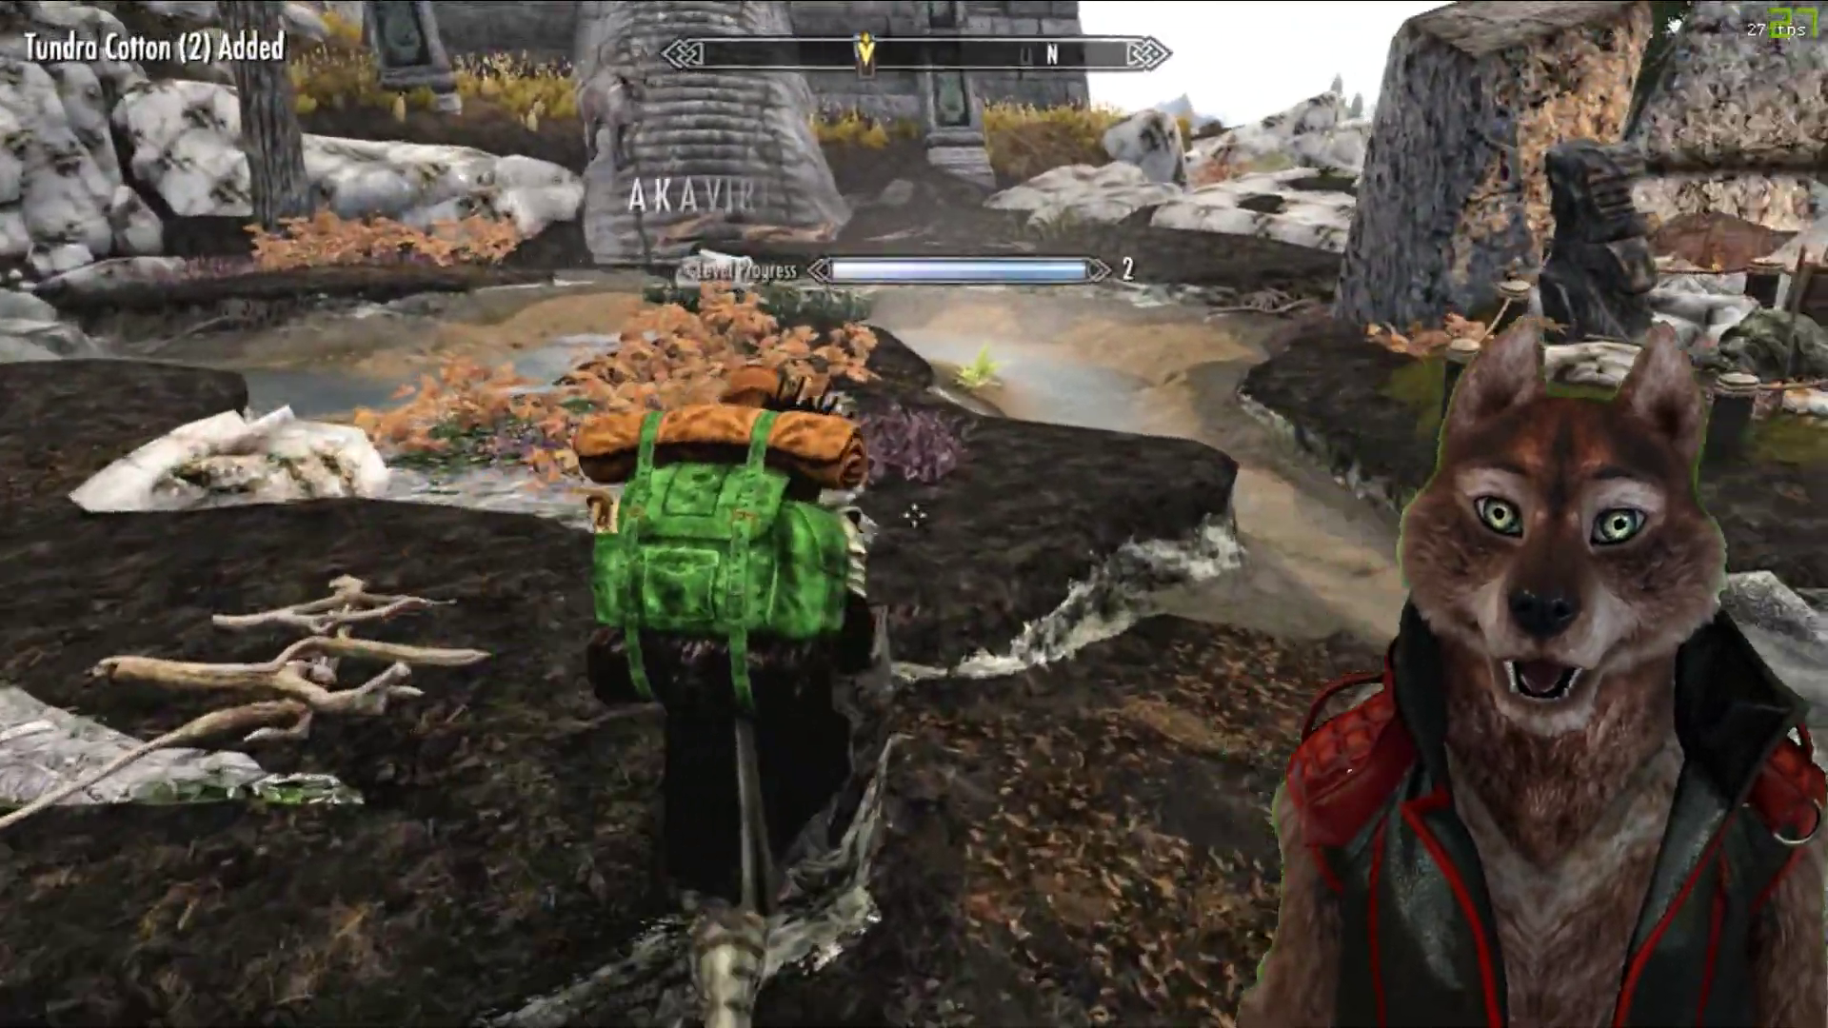
key(w)
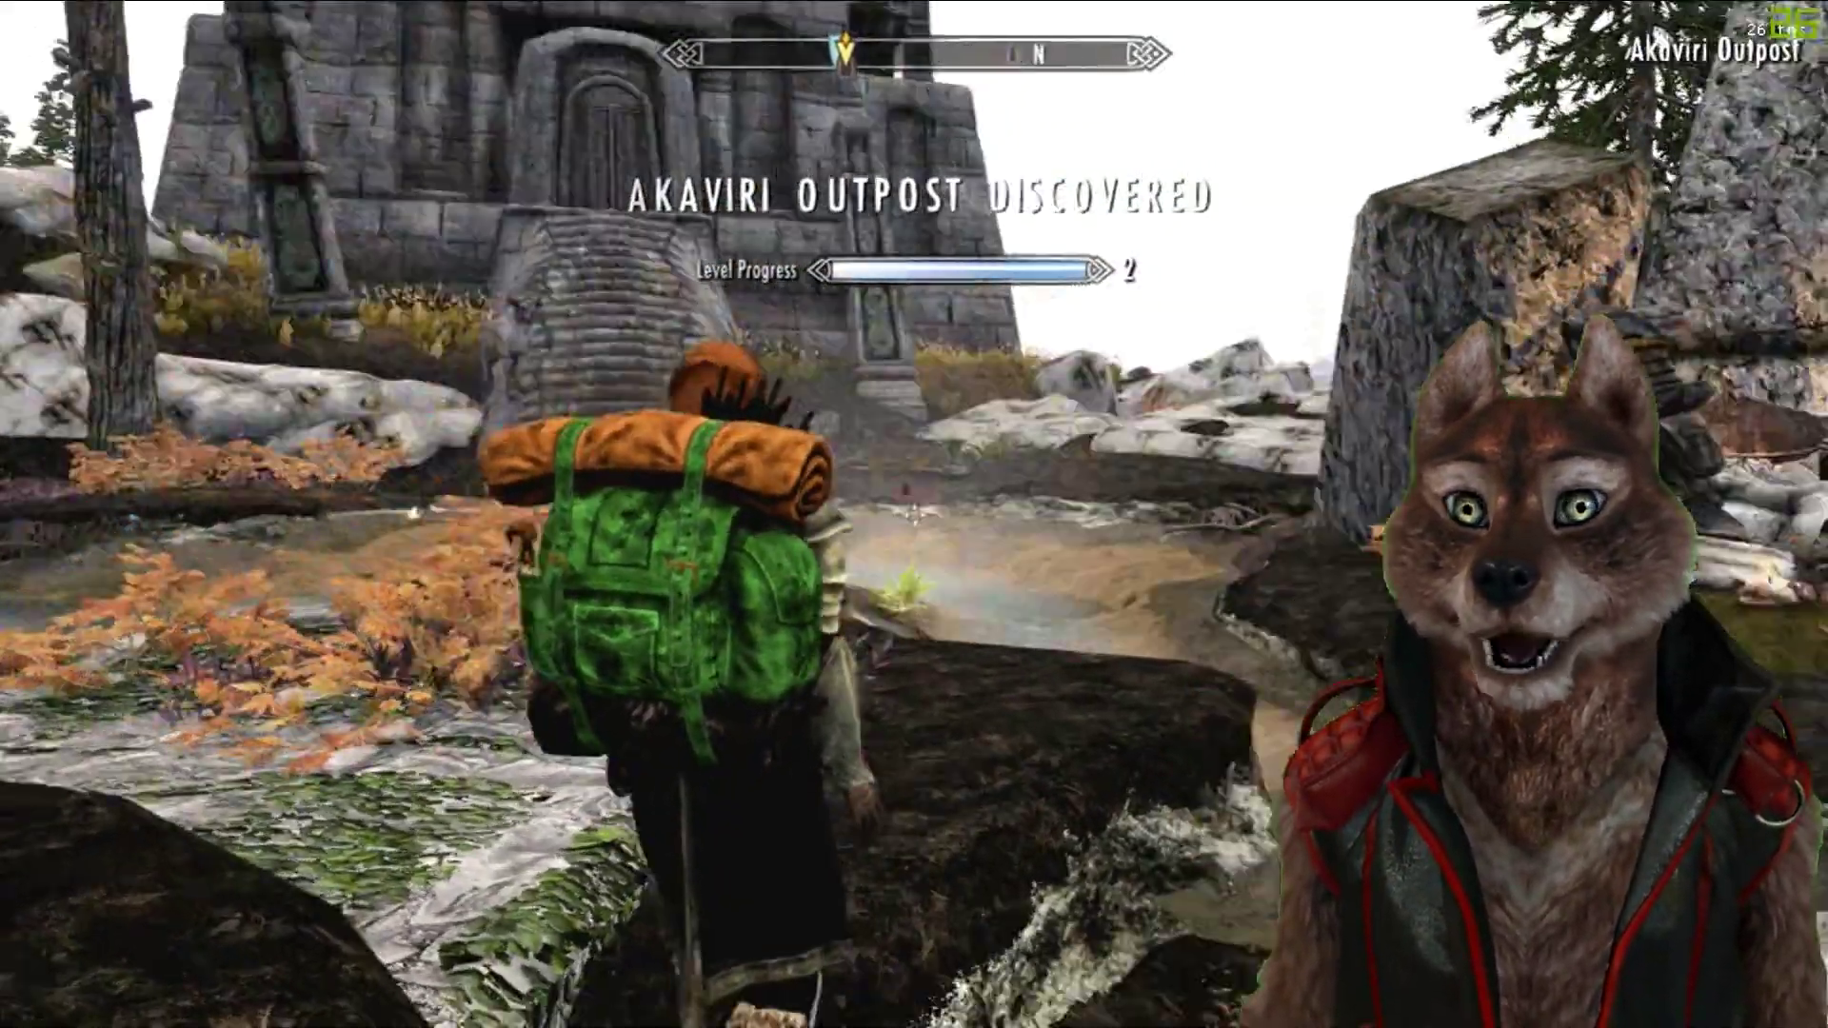
key(w)
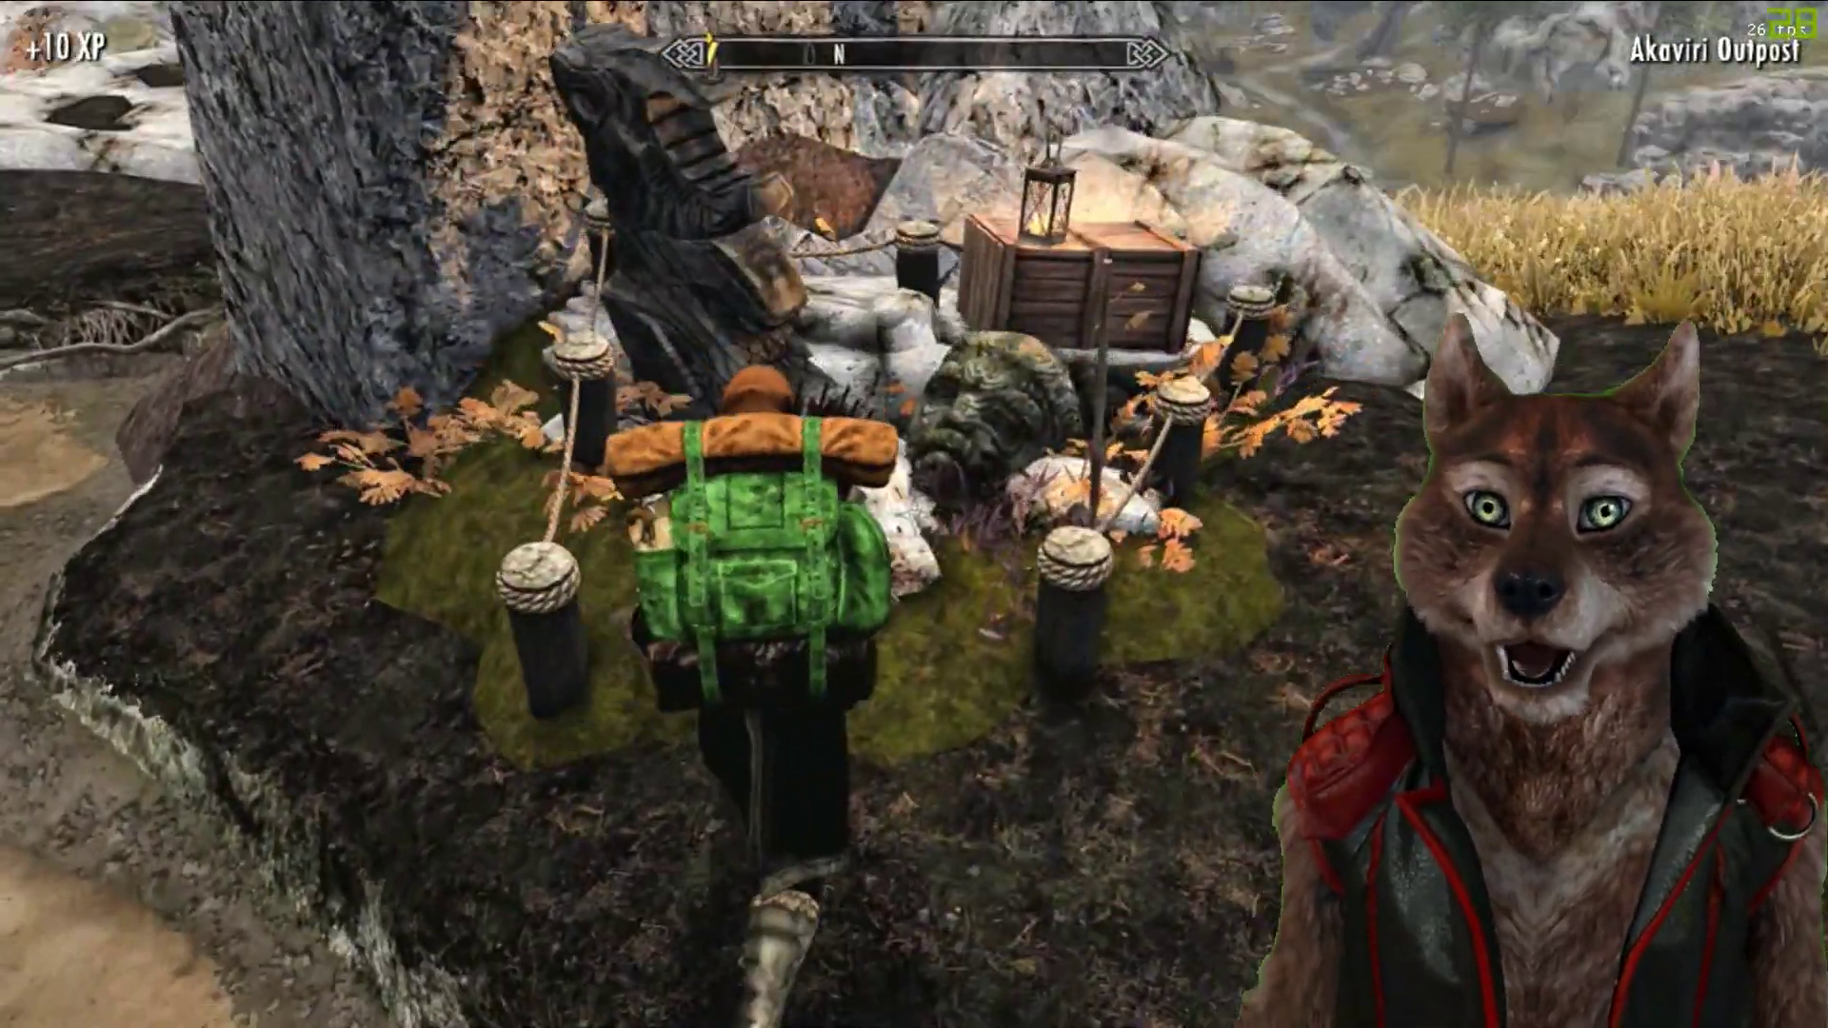
key(w)
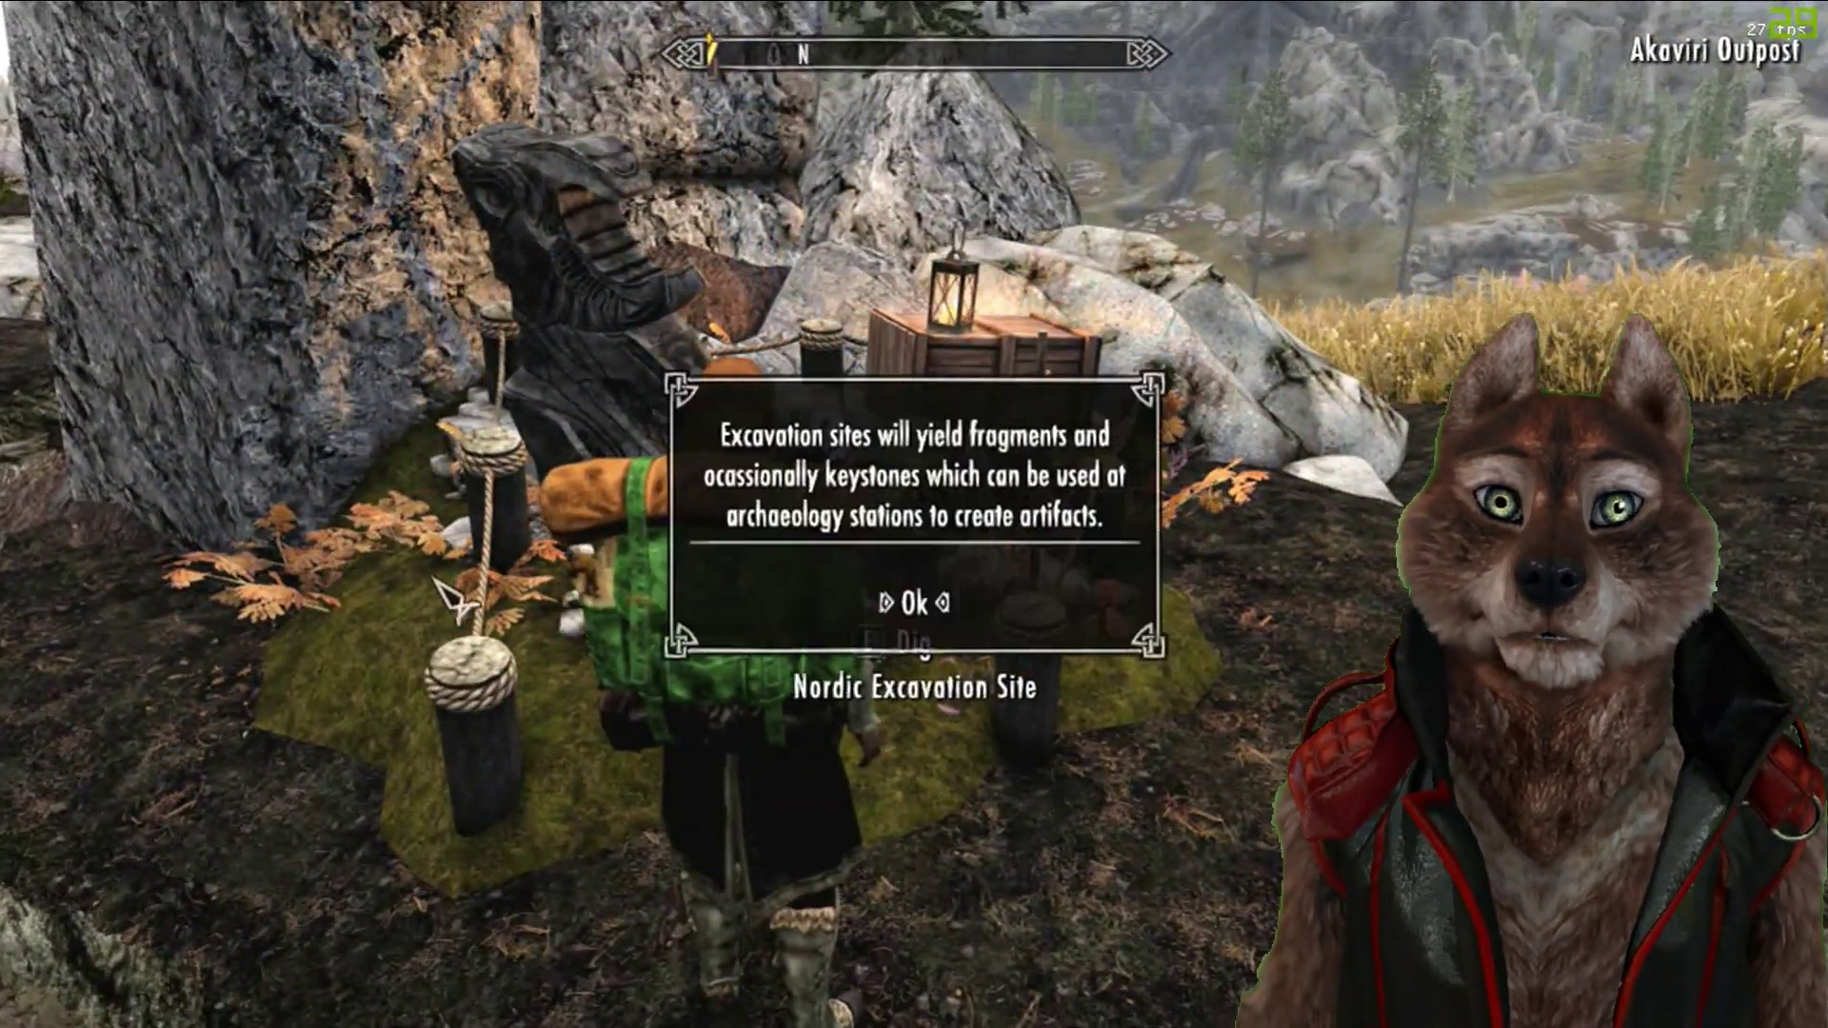
- Dig at the Nordic Excavation Site and dismiss the excavation, exhausted-site and perk messages
key(e)
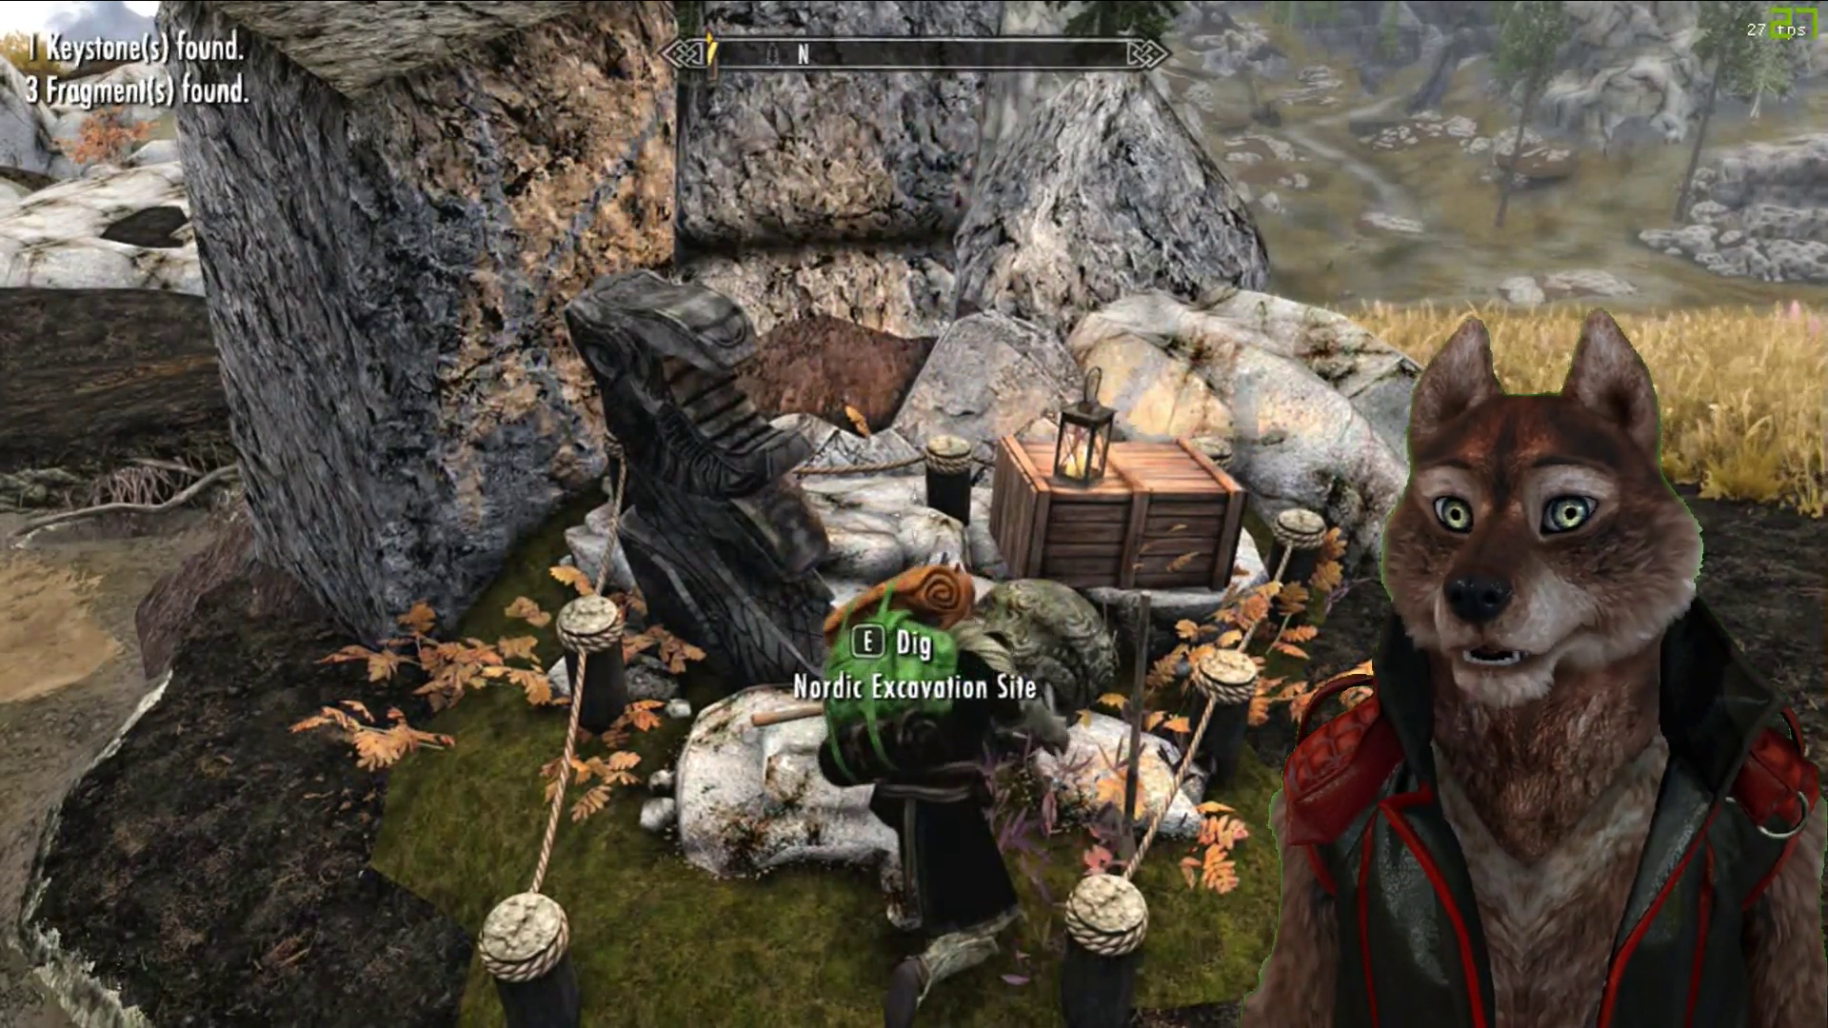
key(e)
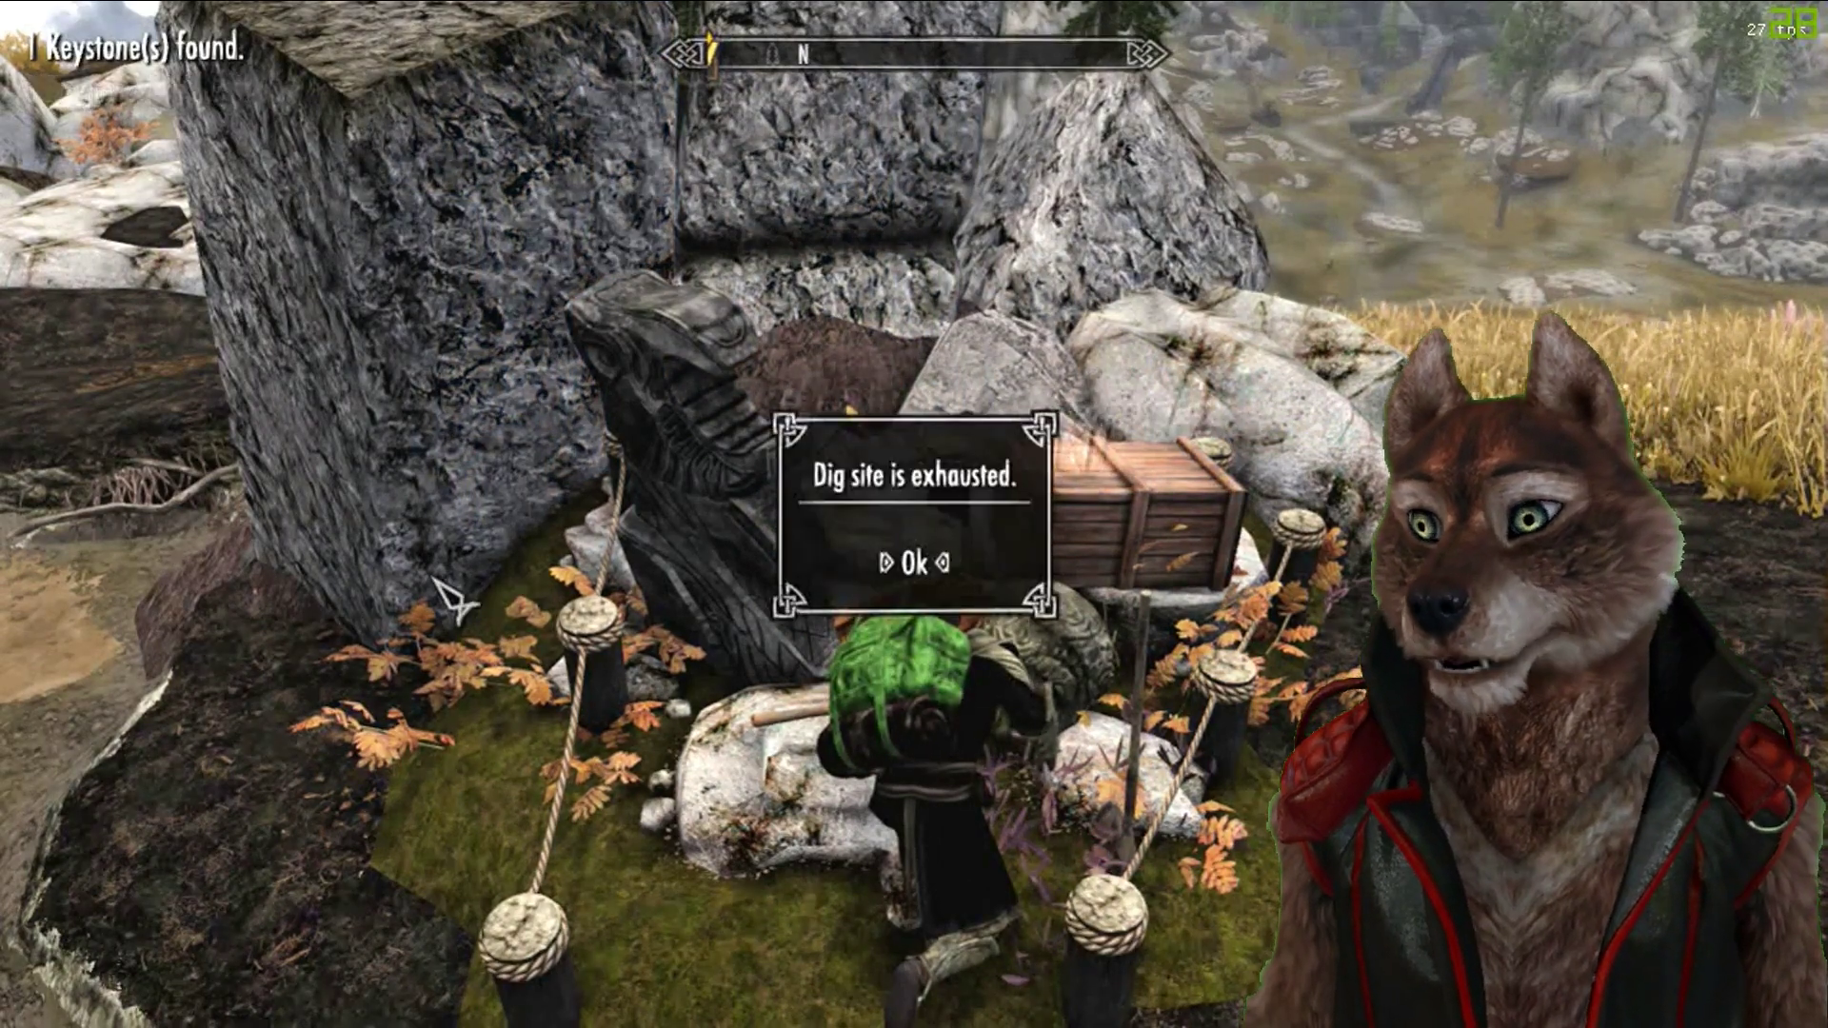
key(e)
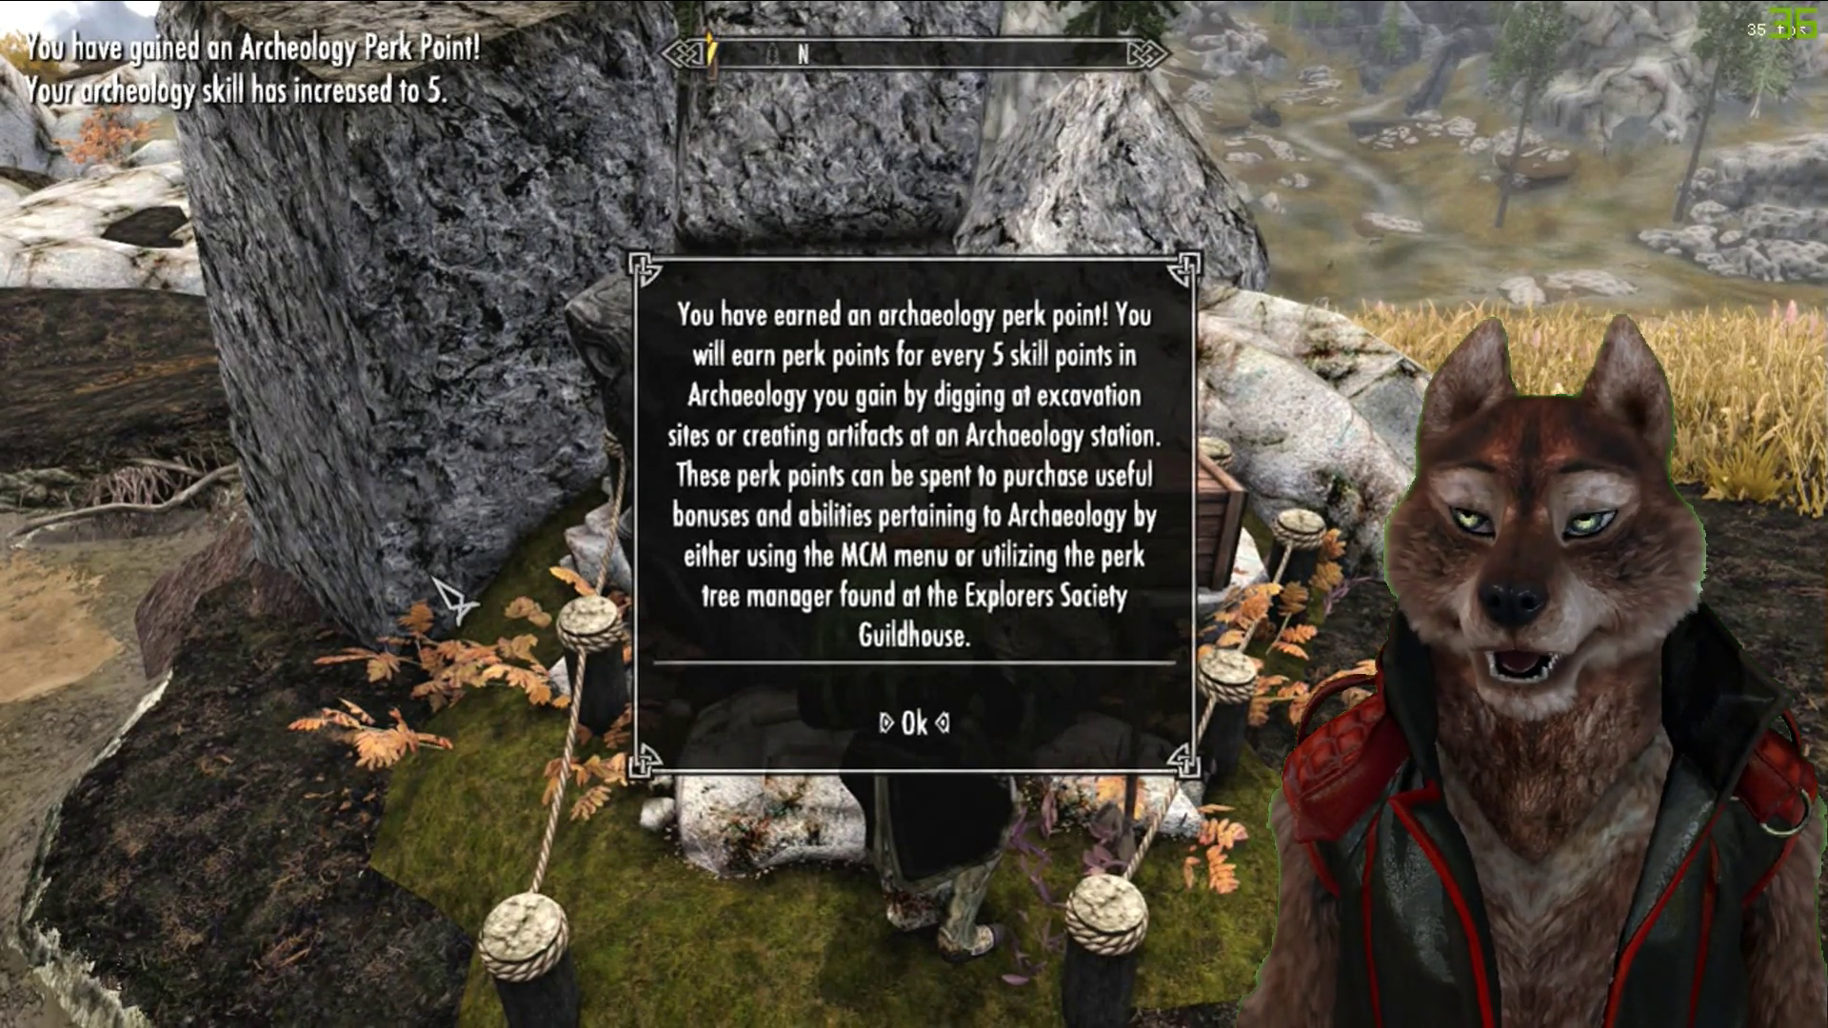
key(e)
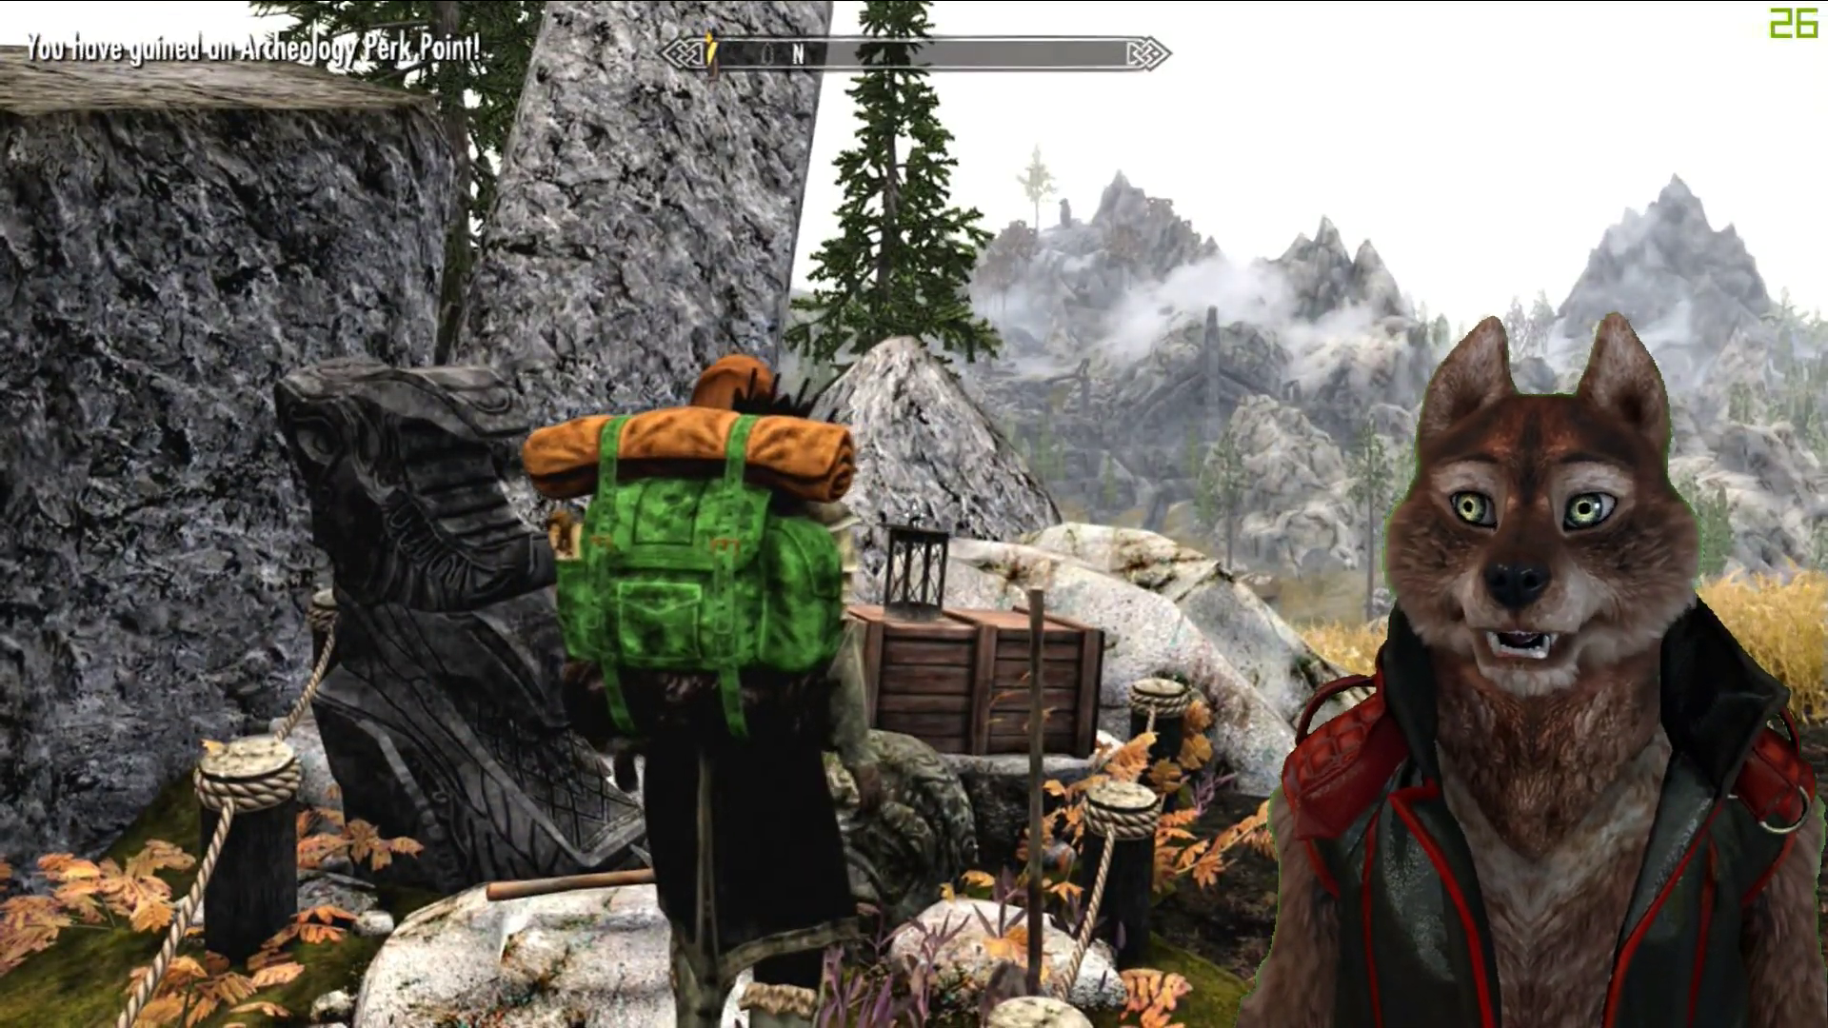
- Bring up the journal on its System page
key(Tab)
key(Tab)
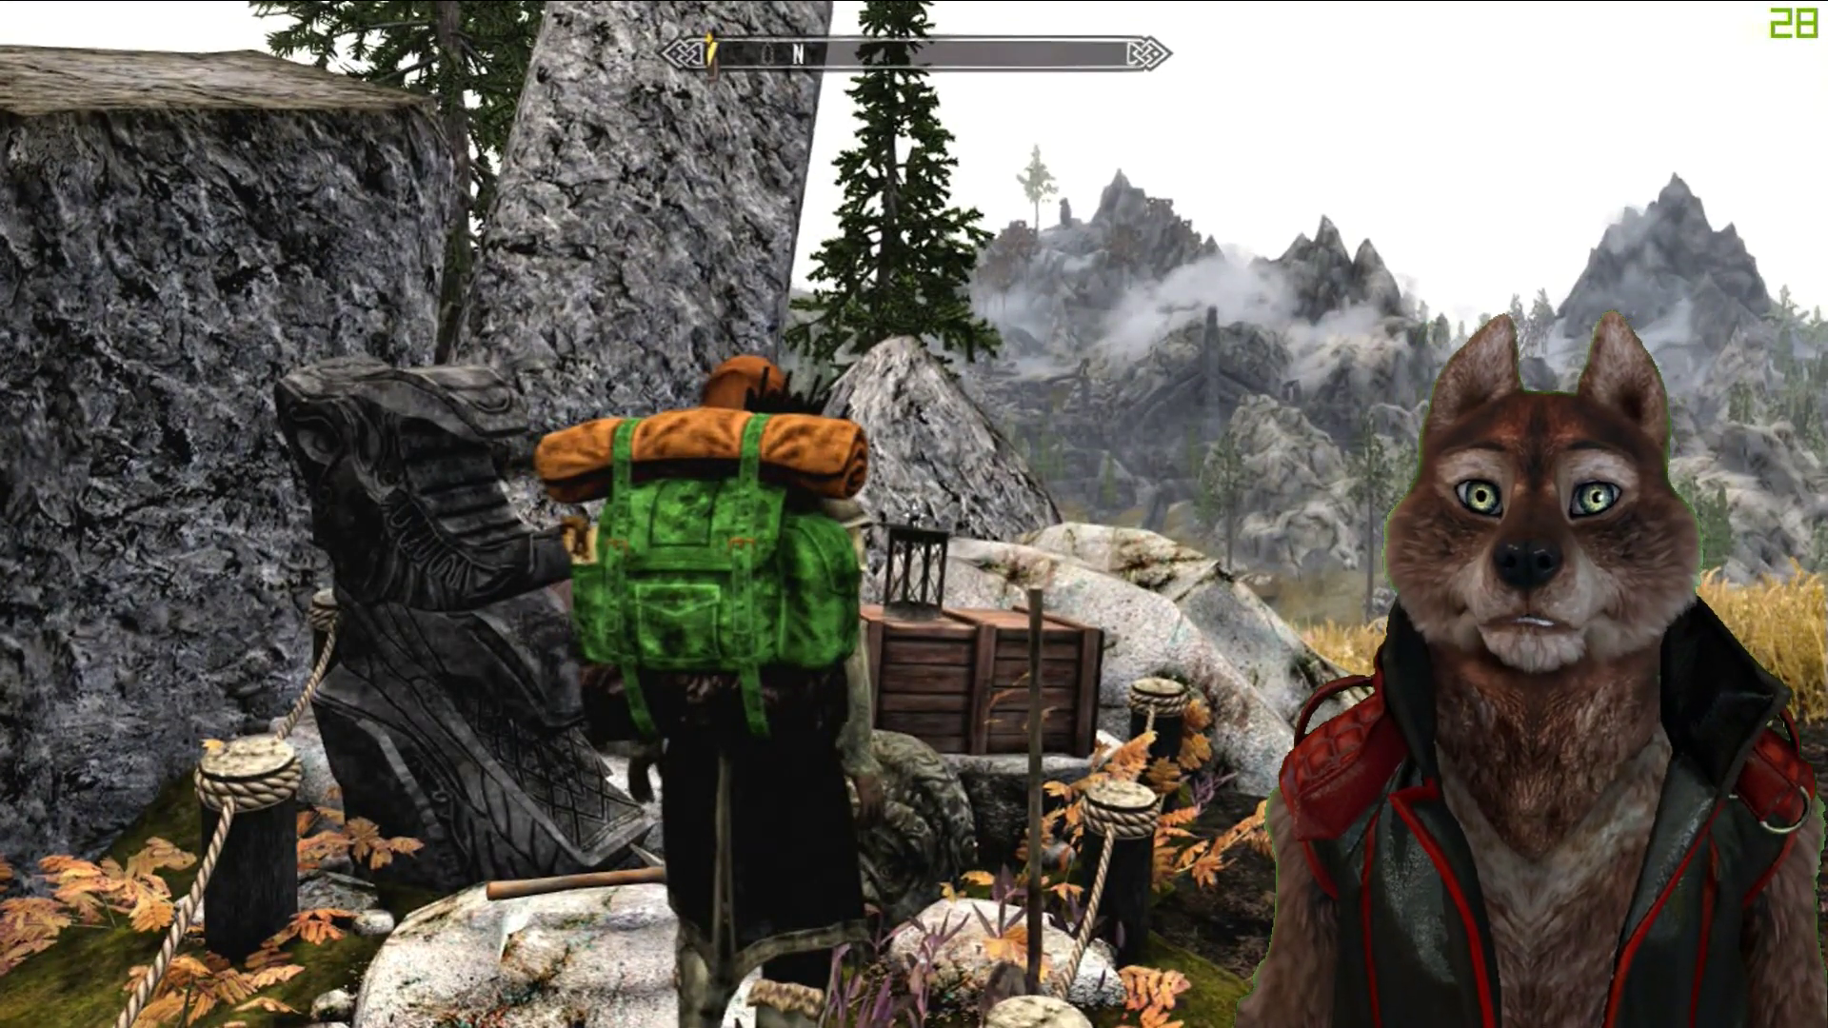
key(j)
click(1299, 107)
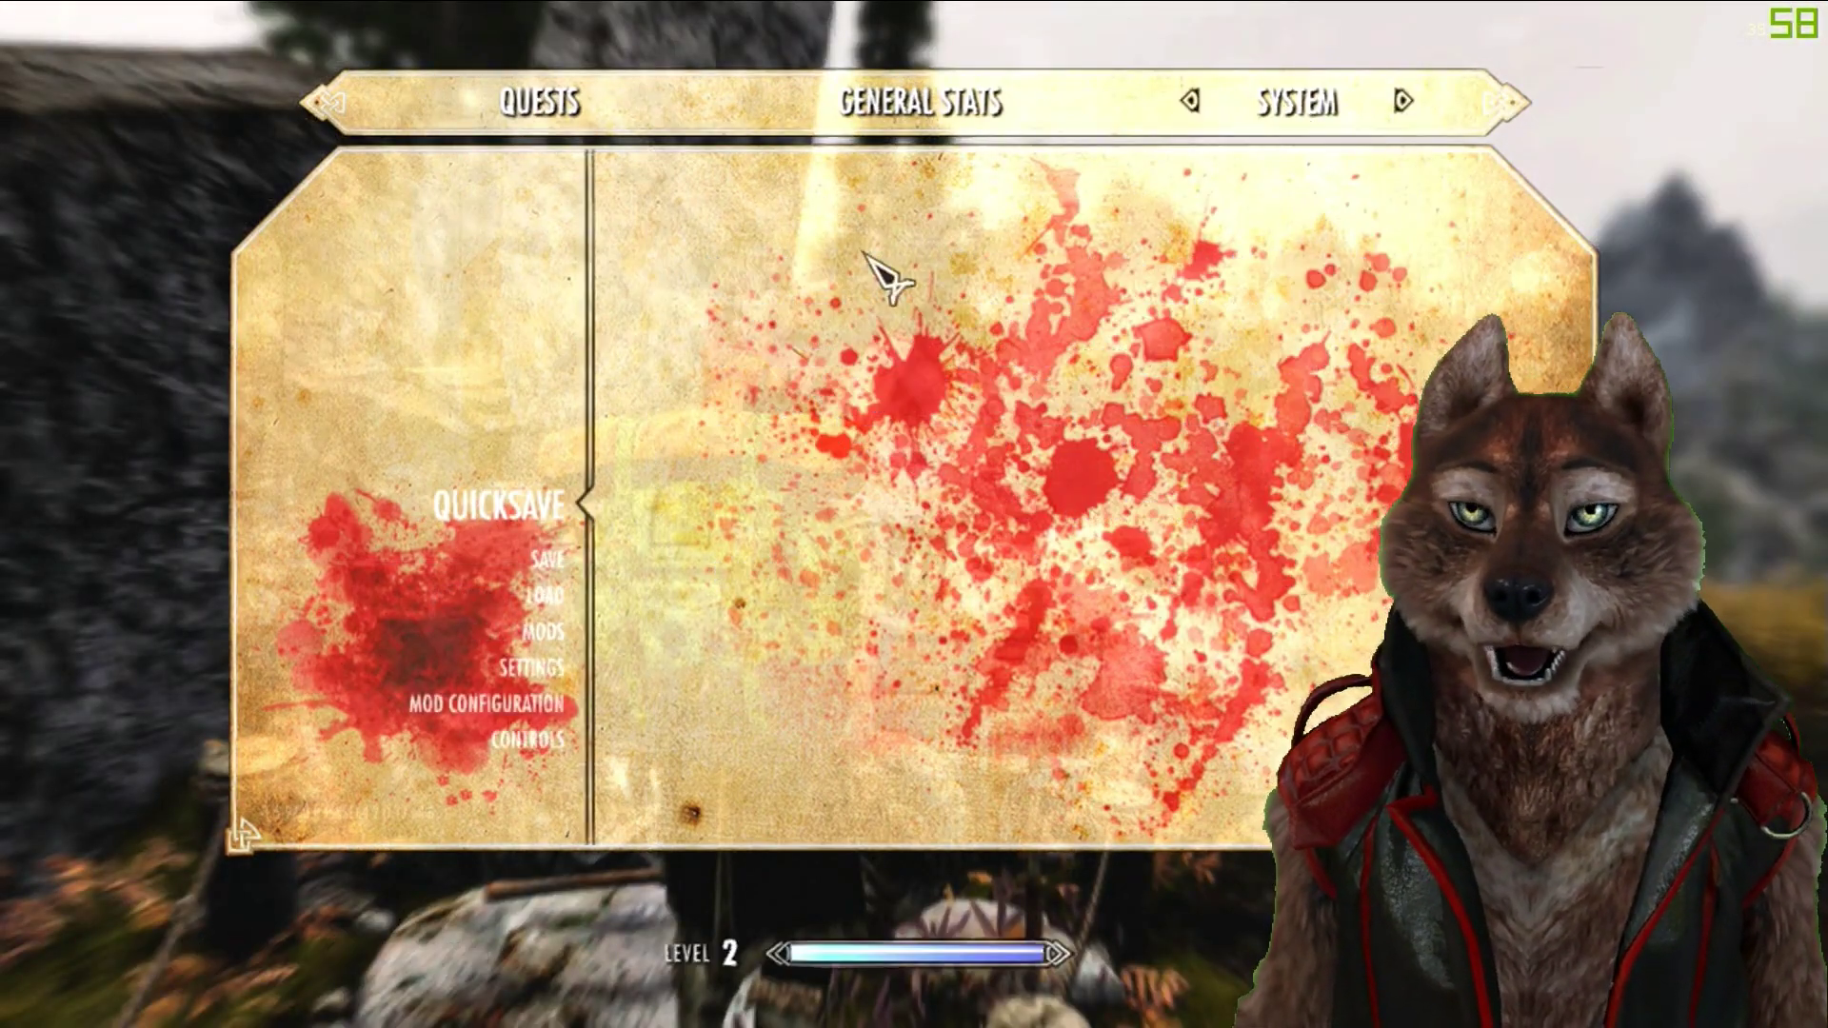
- Choose Mod Configuration, then select the placed Stationary - Speak(6,4) event on House_03
click(502, 704)
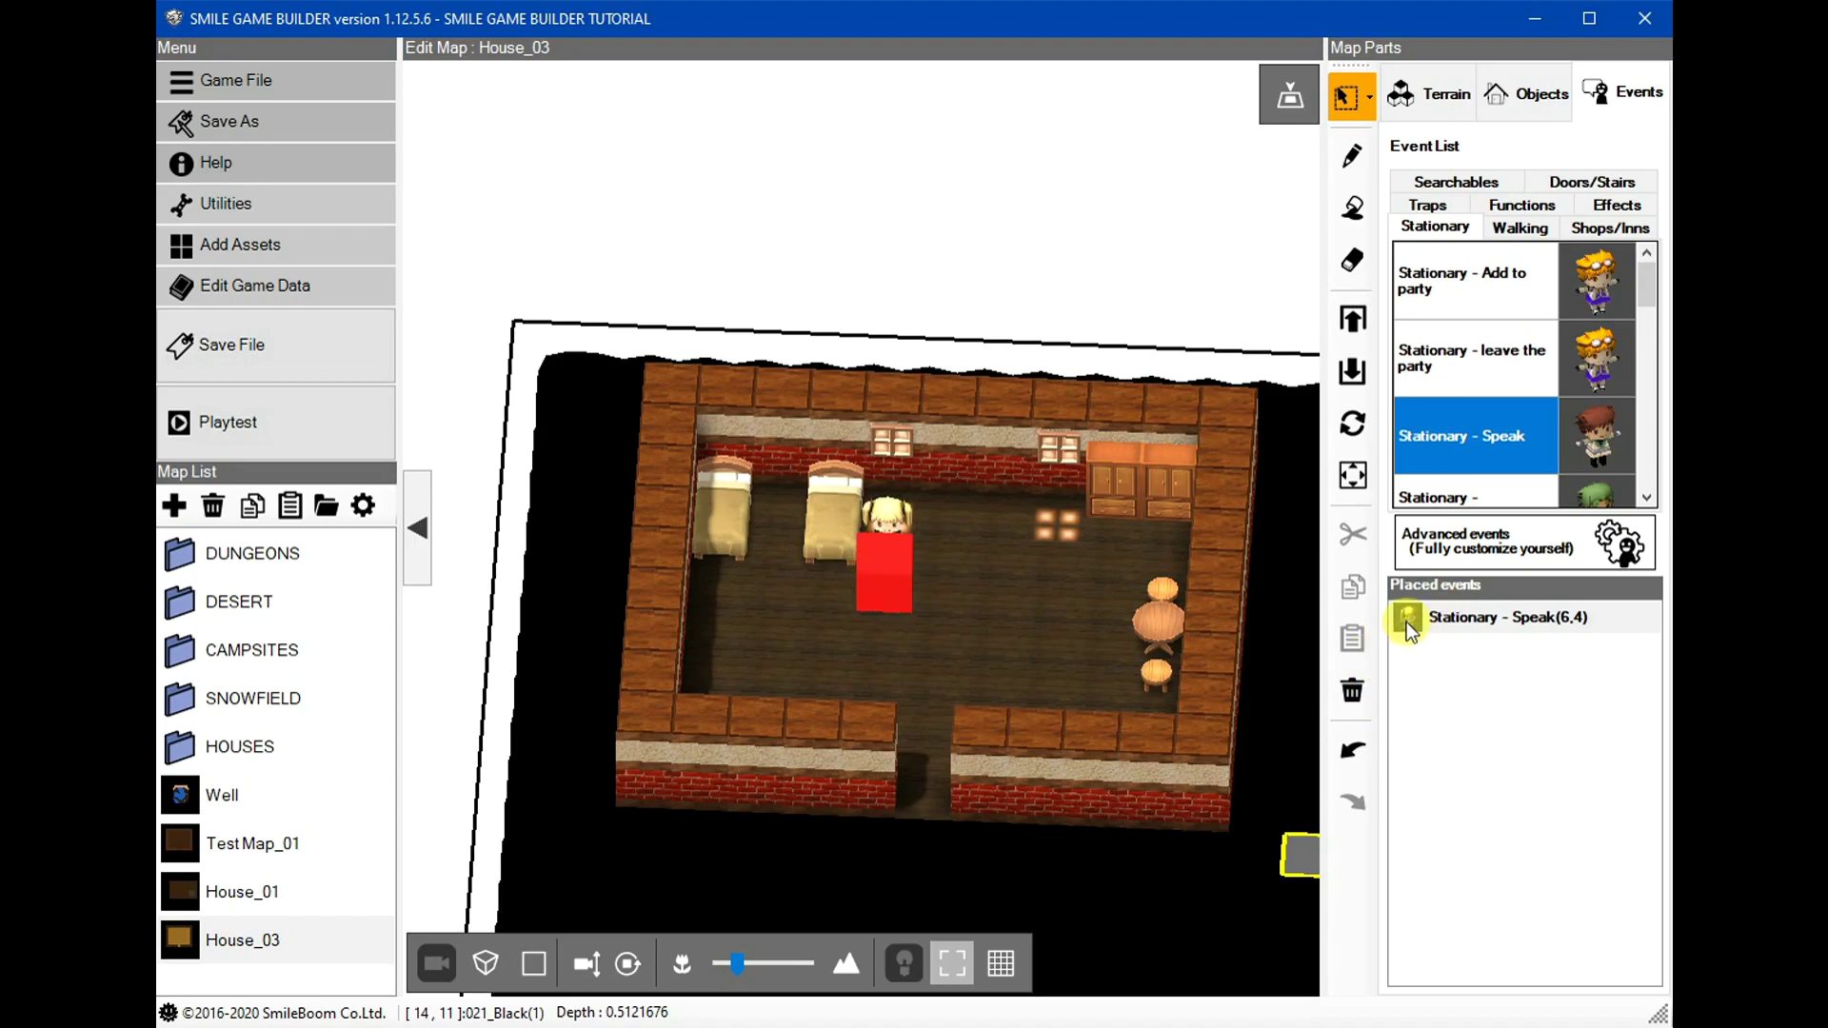
click(1409, 619)
- Open the Stationary - Speak event and insert a Display Dialogue command before End Of Event
double_click(1476, 621)
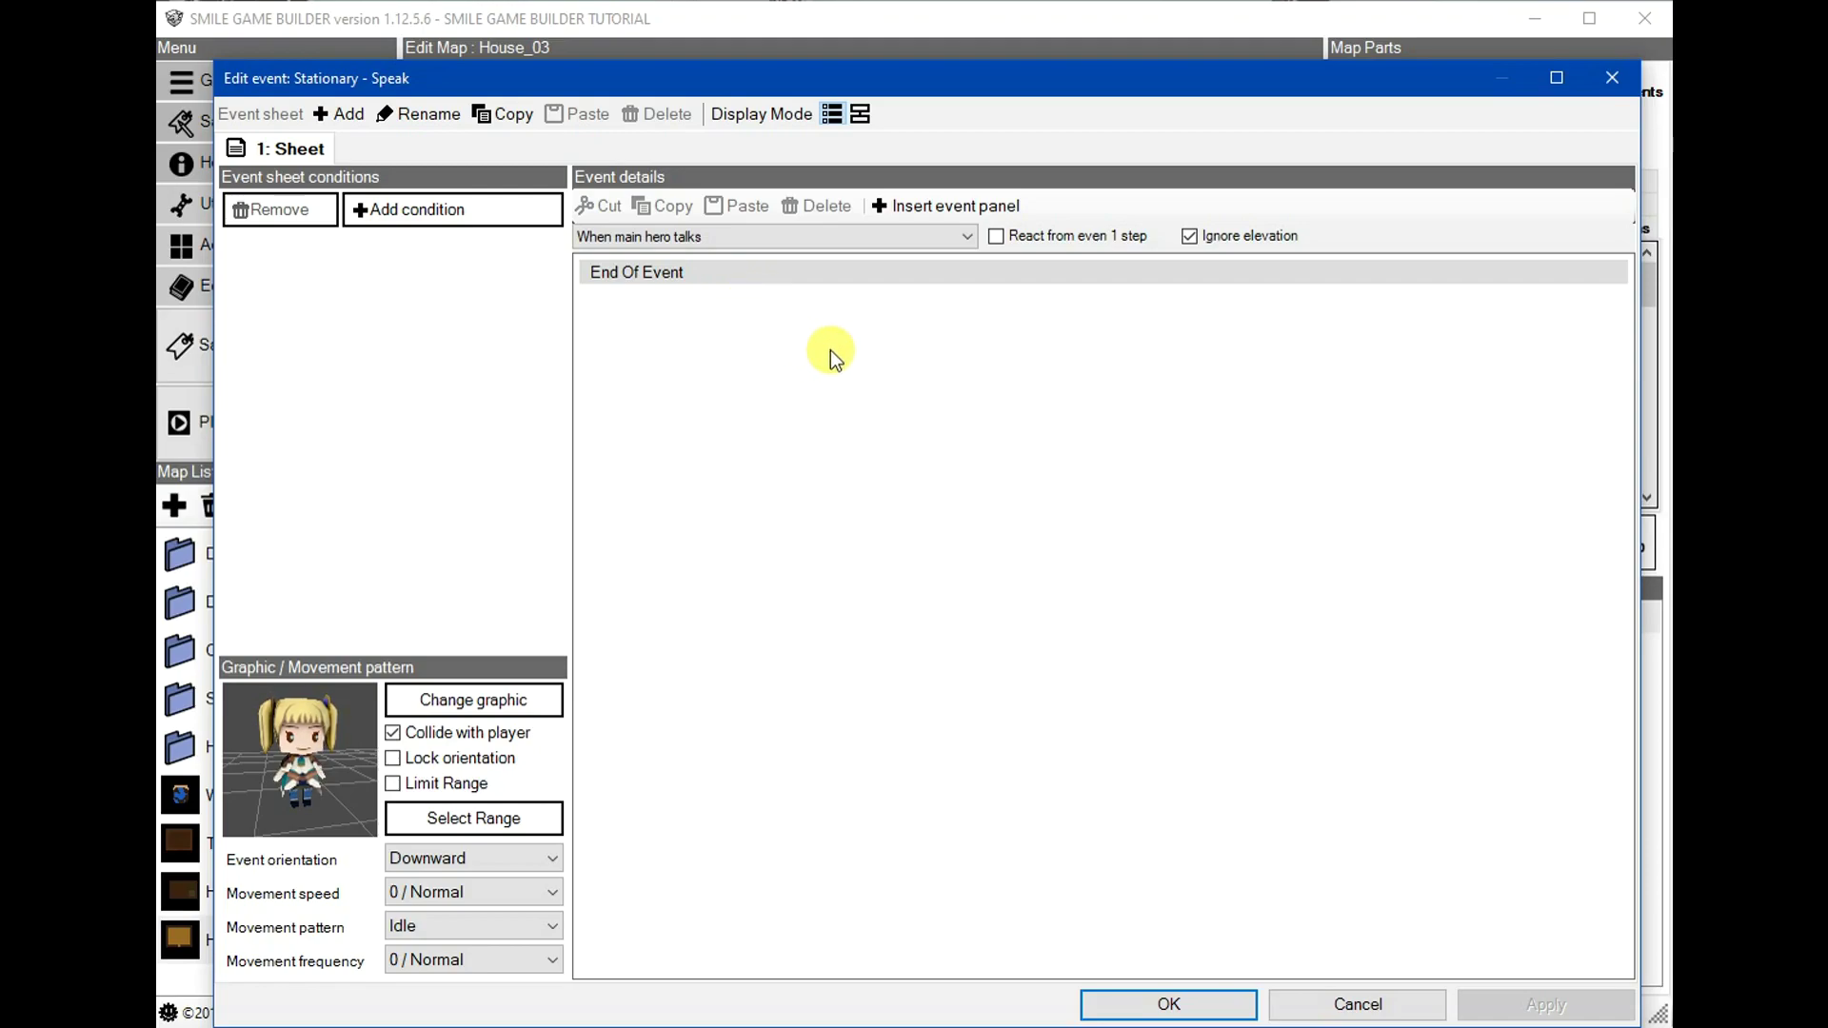
double_click(706, 276)
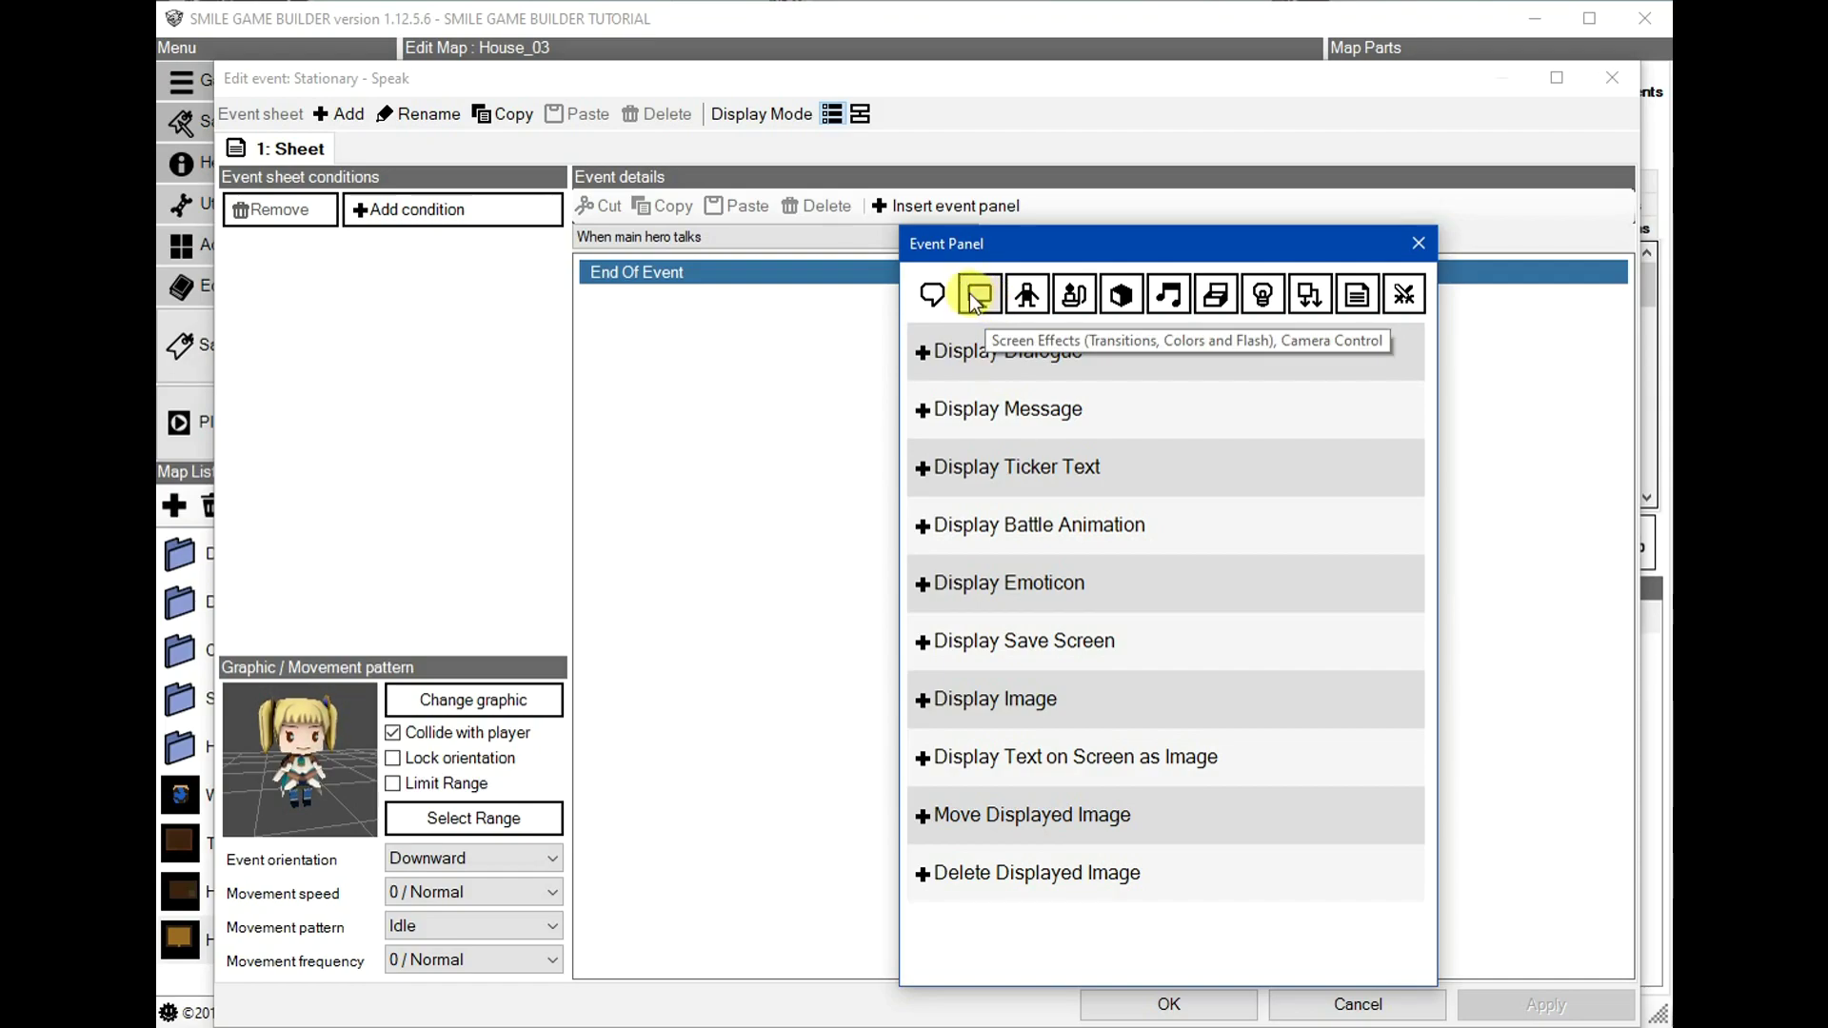
click(978, 363)
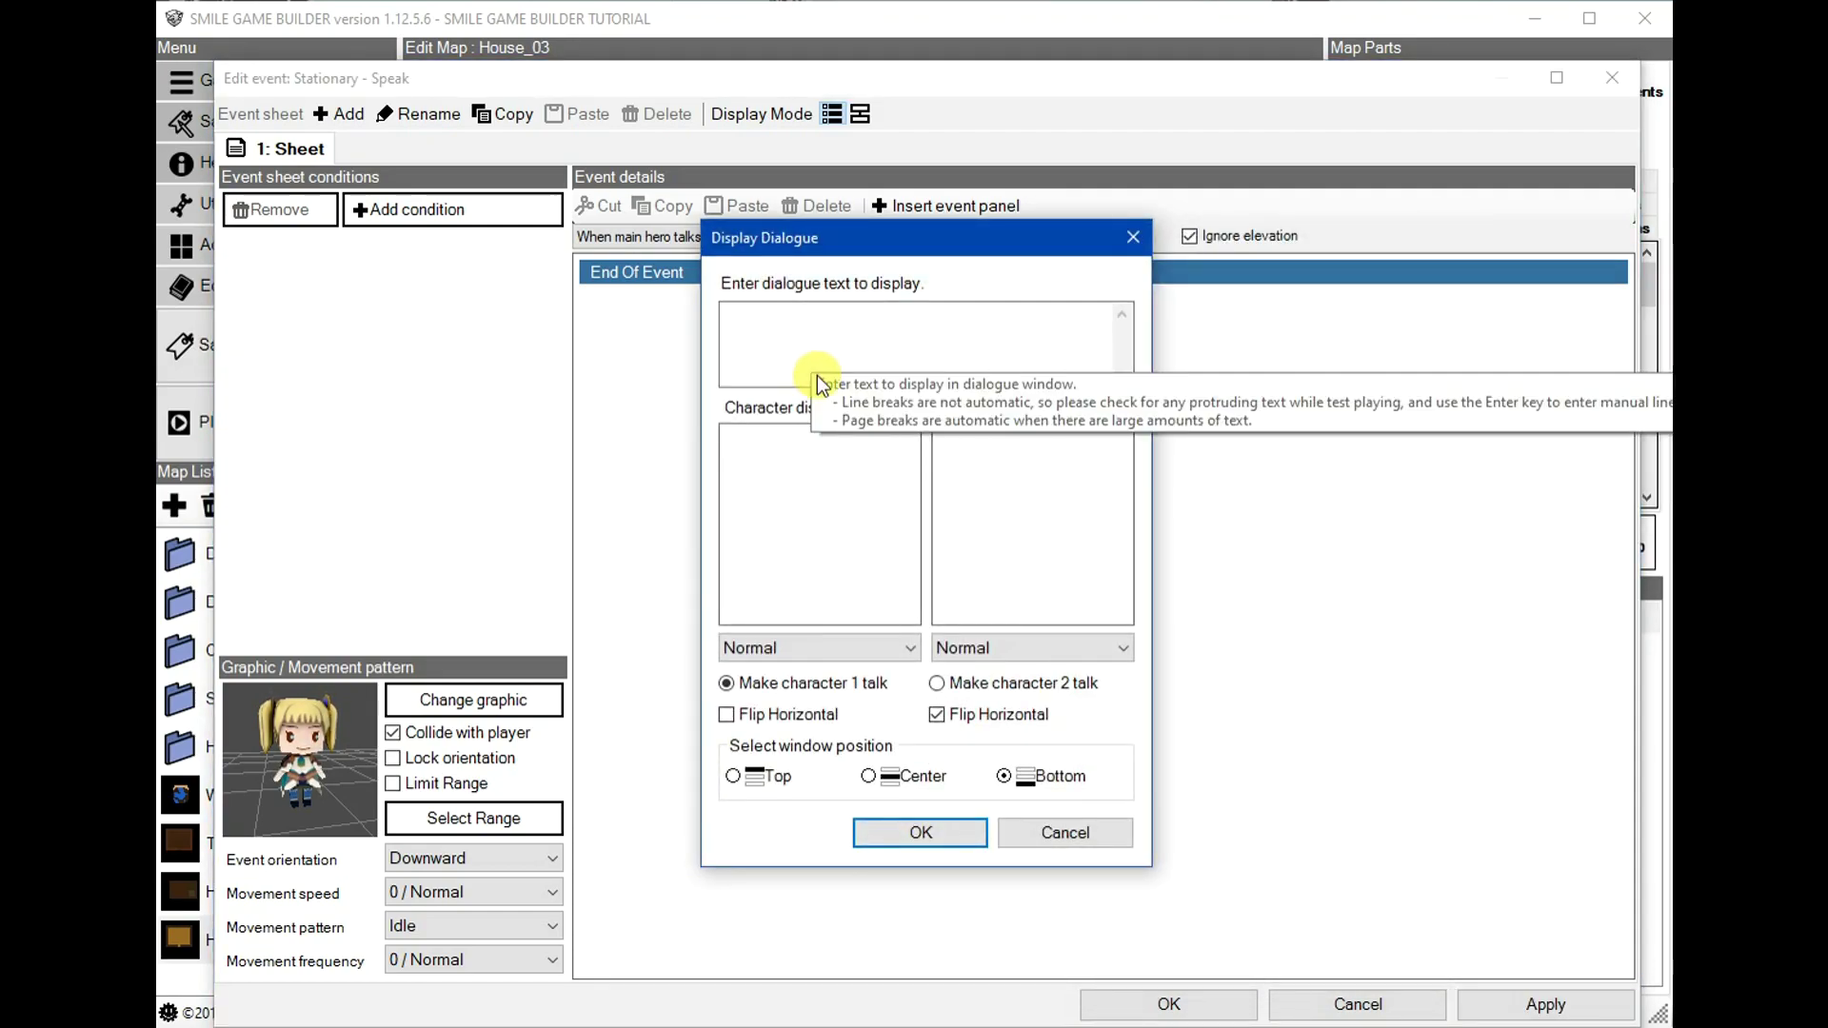
- Enter test text '\Variable' and '\v', clear it, and confirm the empty dialogue
click(787, 320)
text(\Variabl)
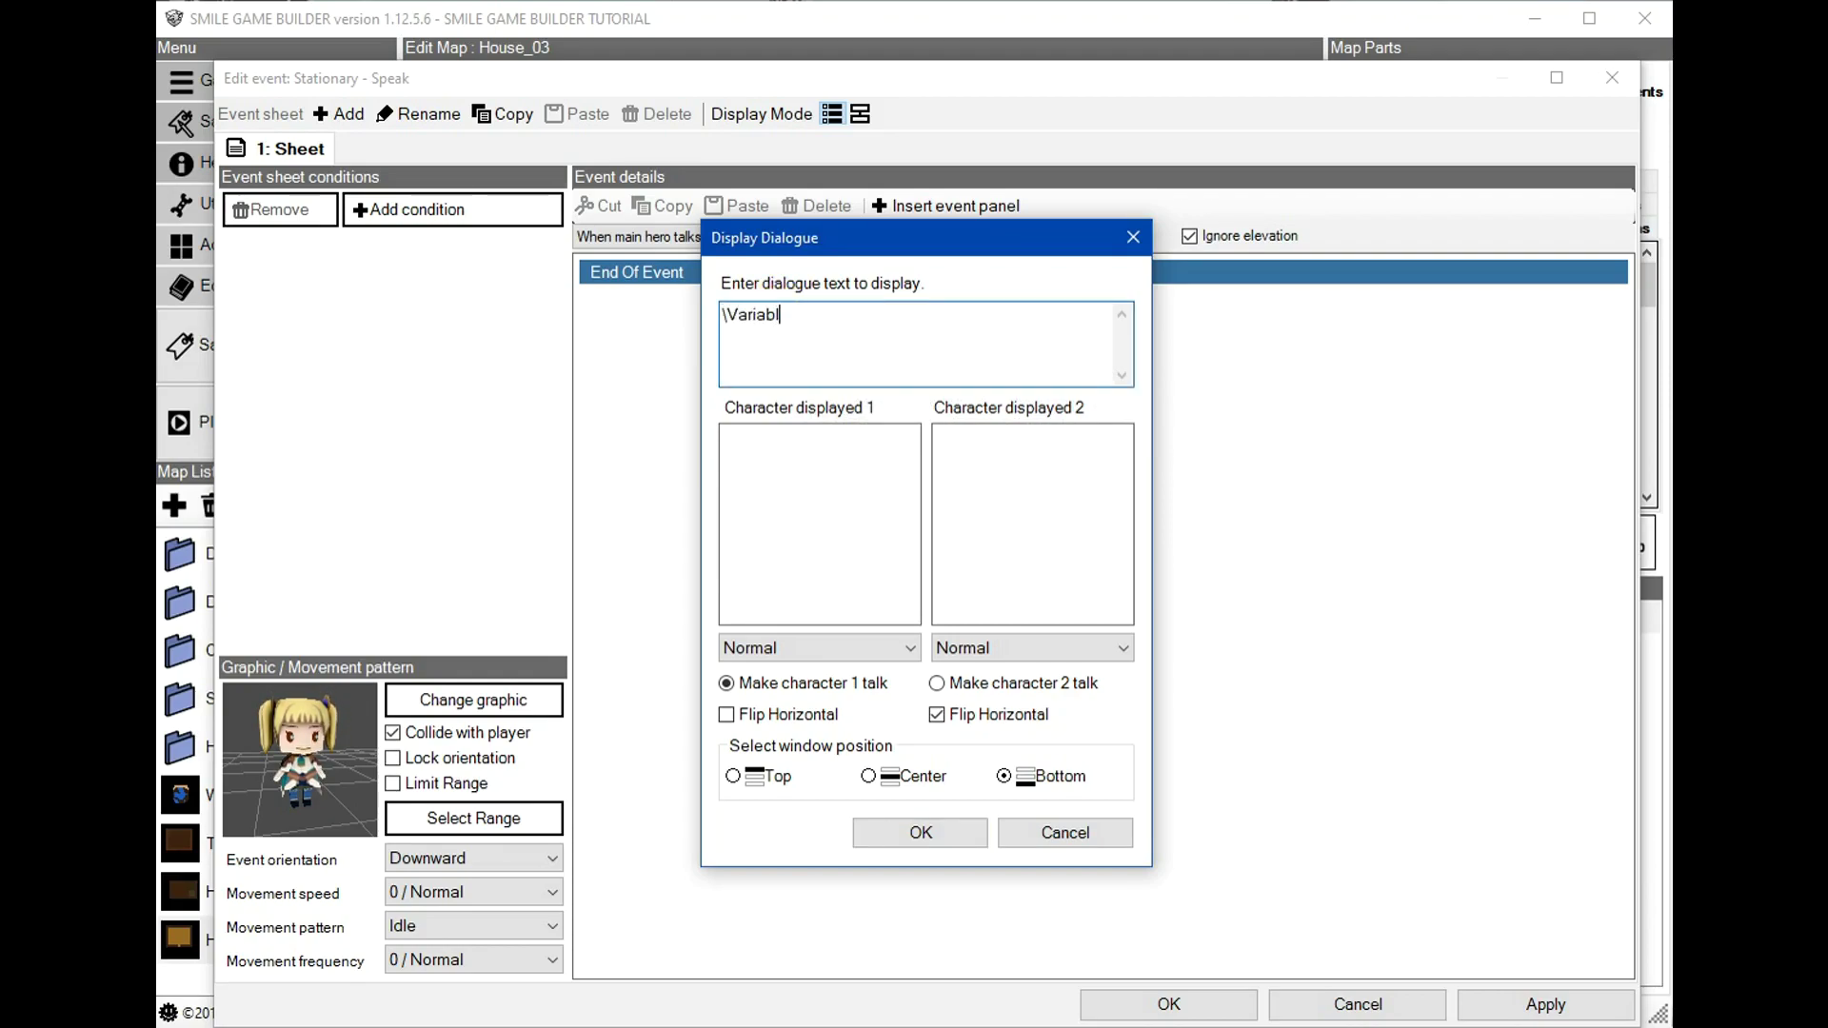
text(e)
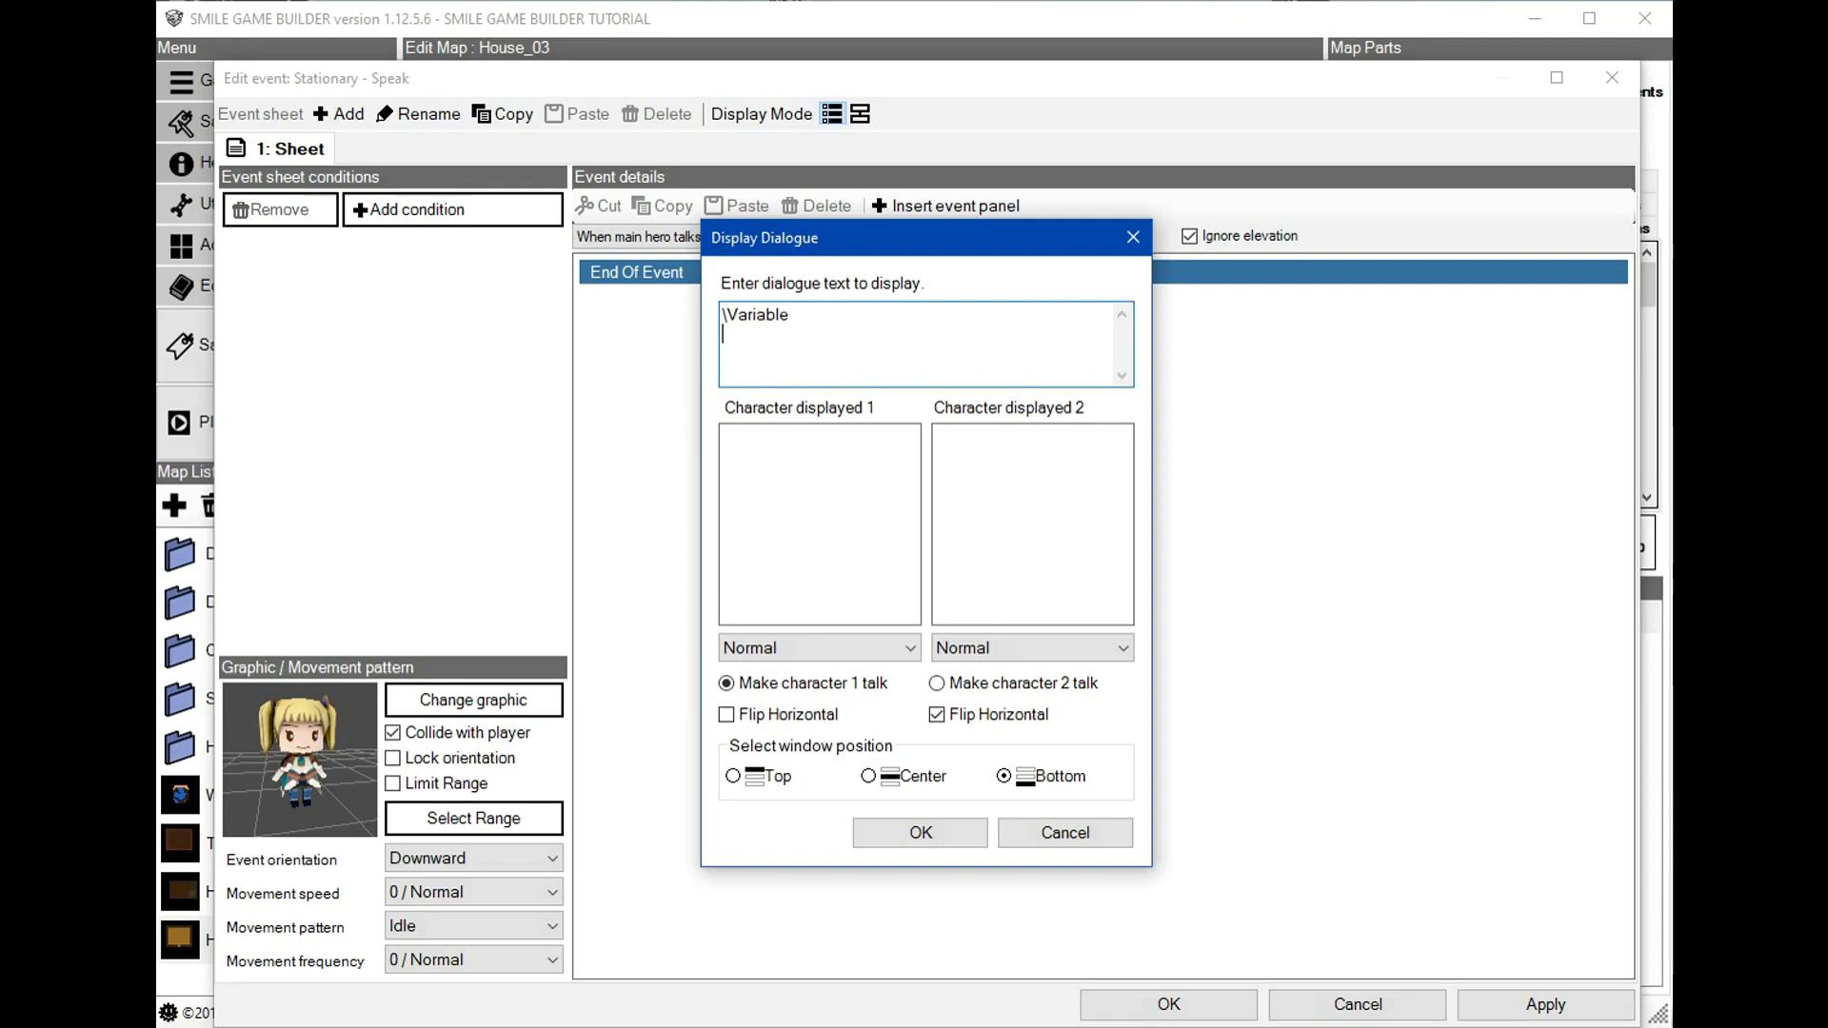
key(Return)
text(\v)
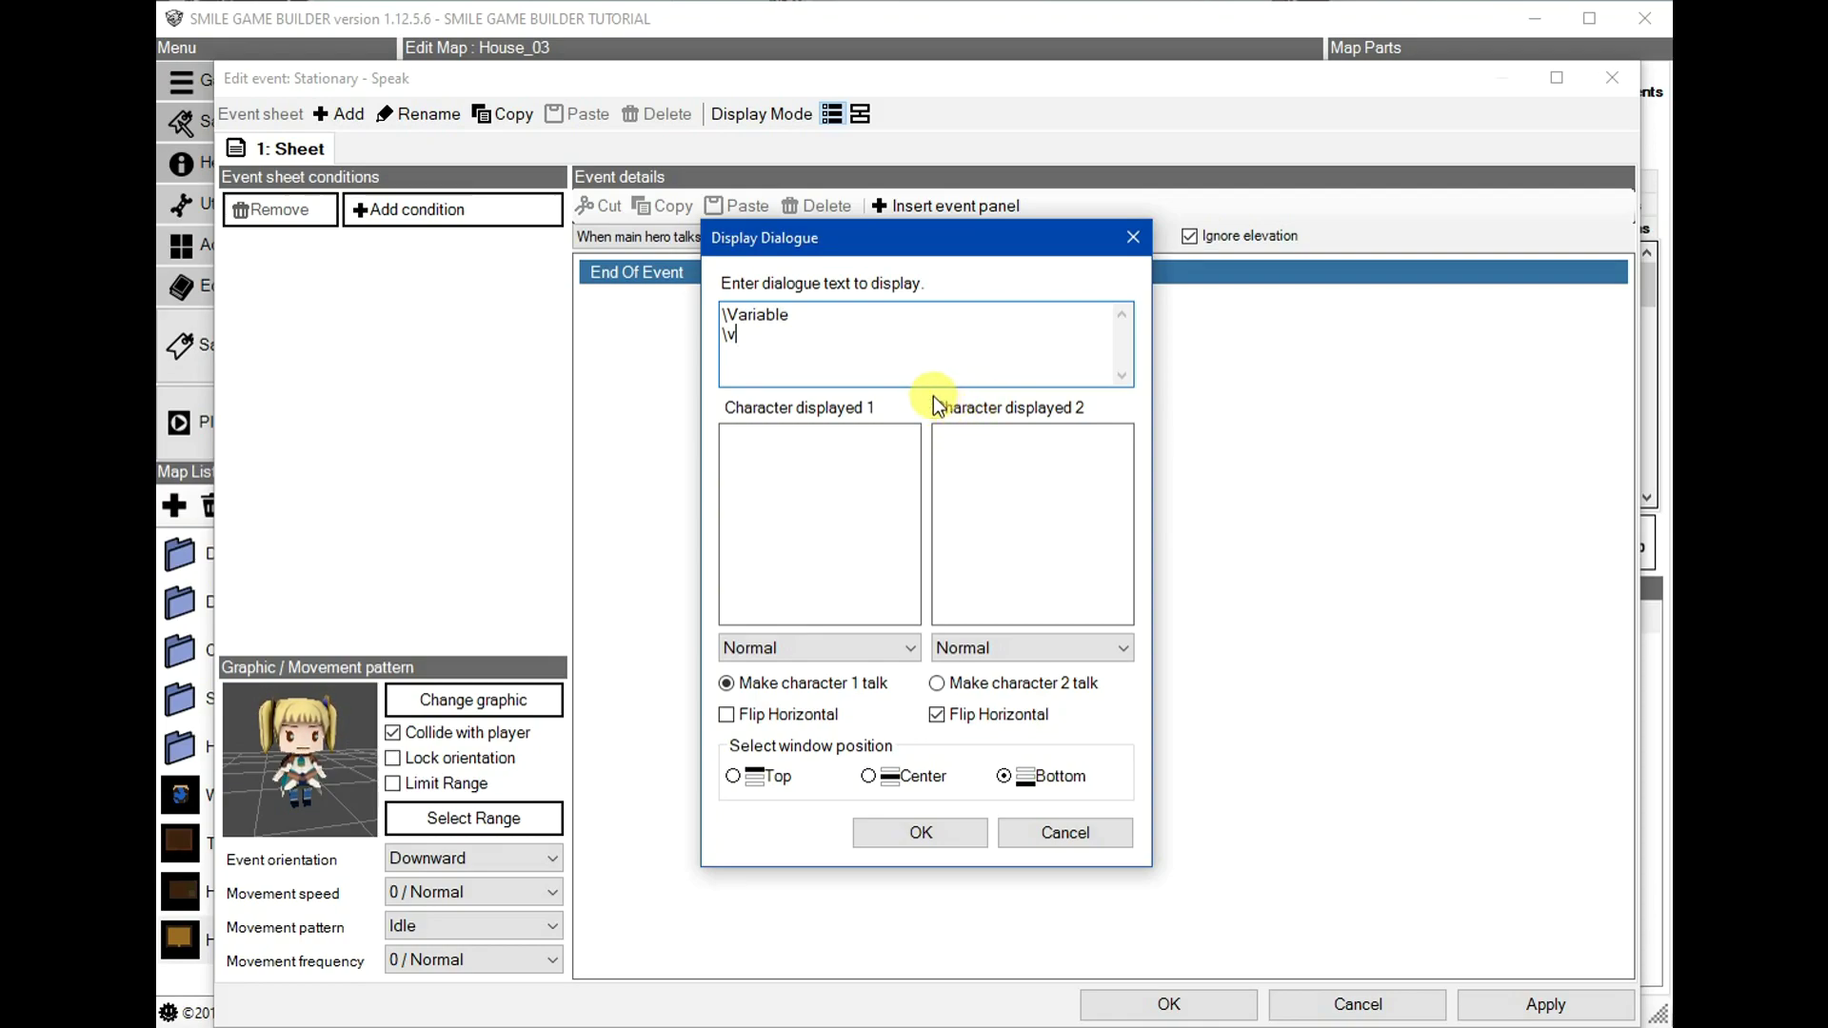
drag(737, 336, 703, 299)
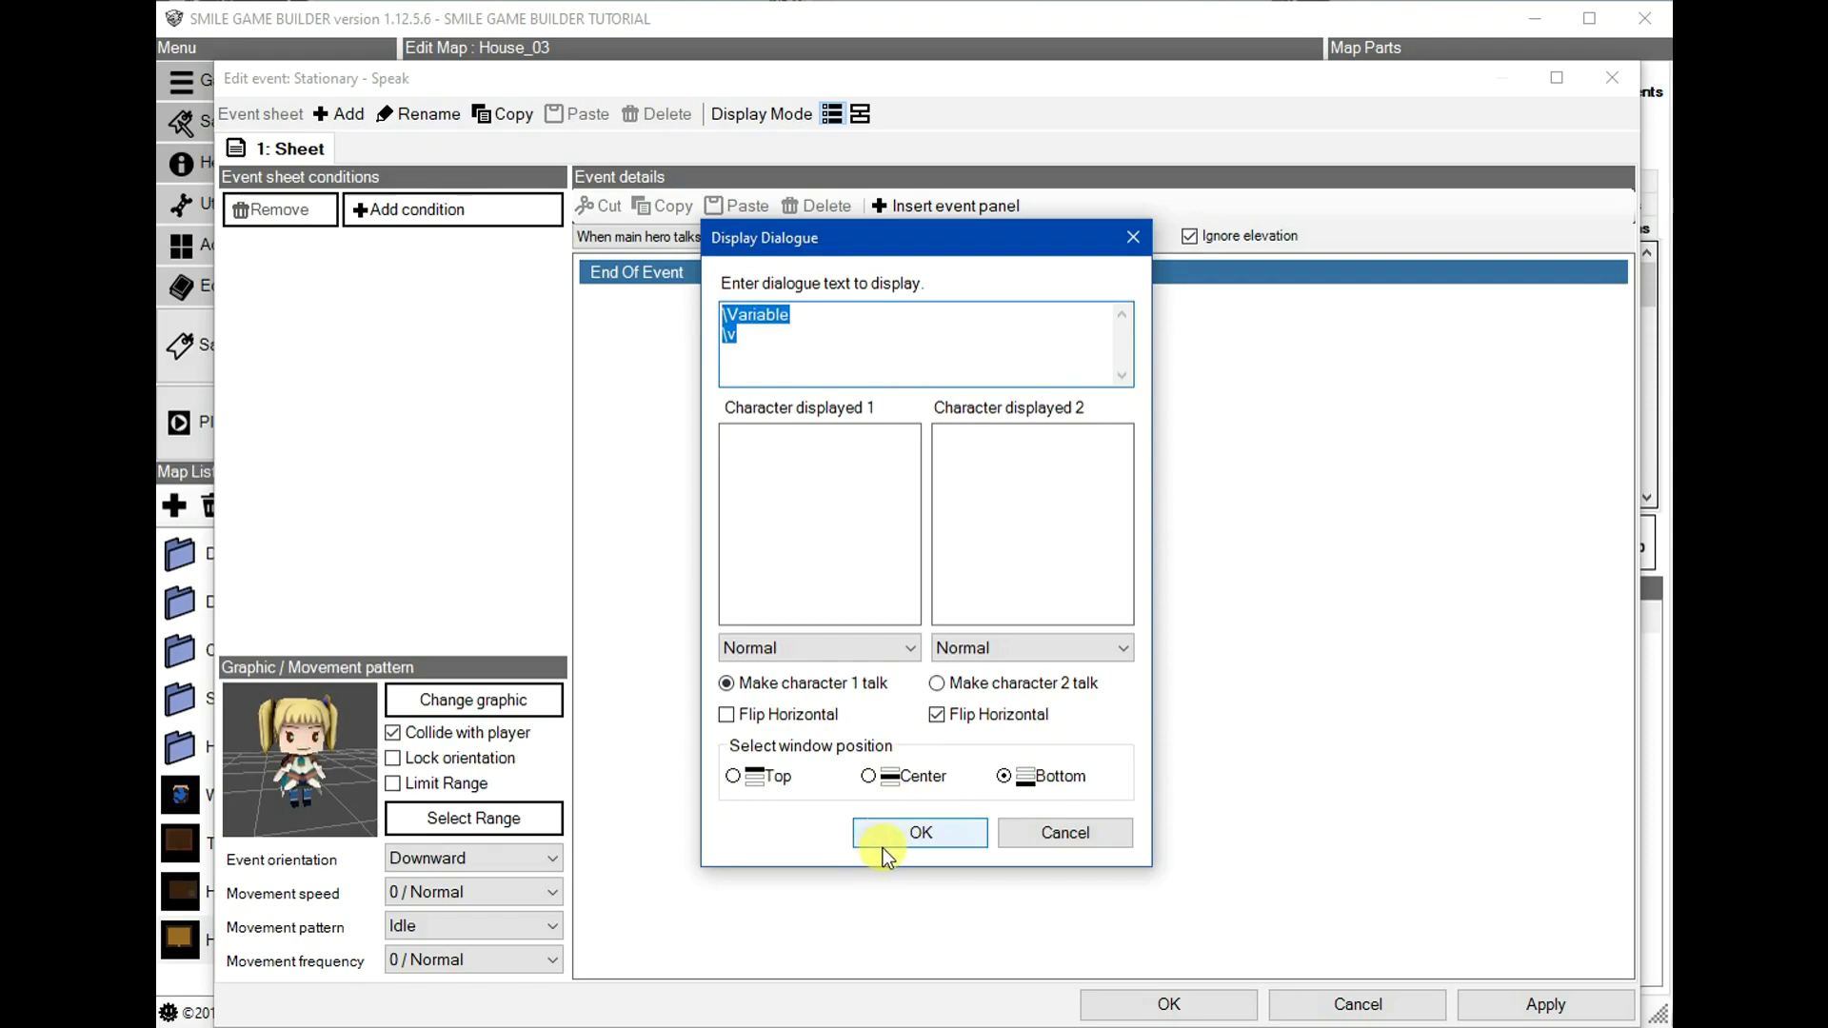
key(Delete)
click(926, 832)
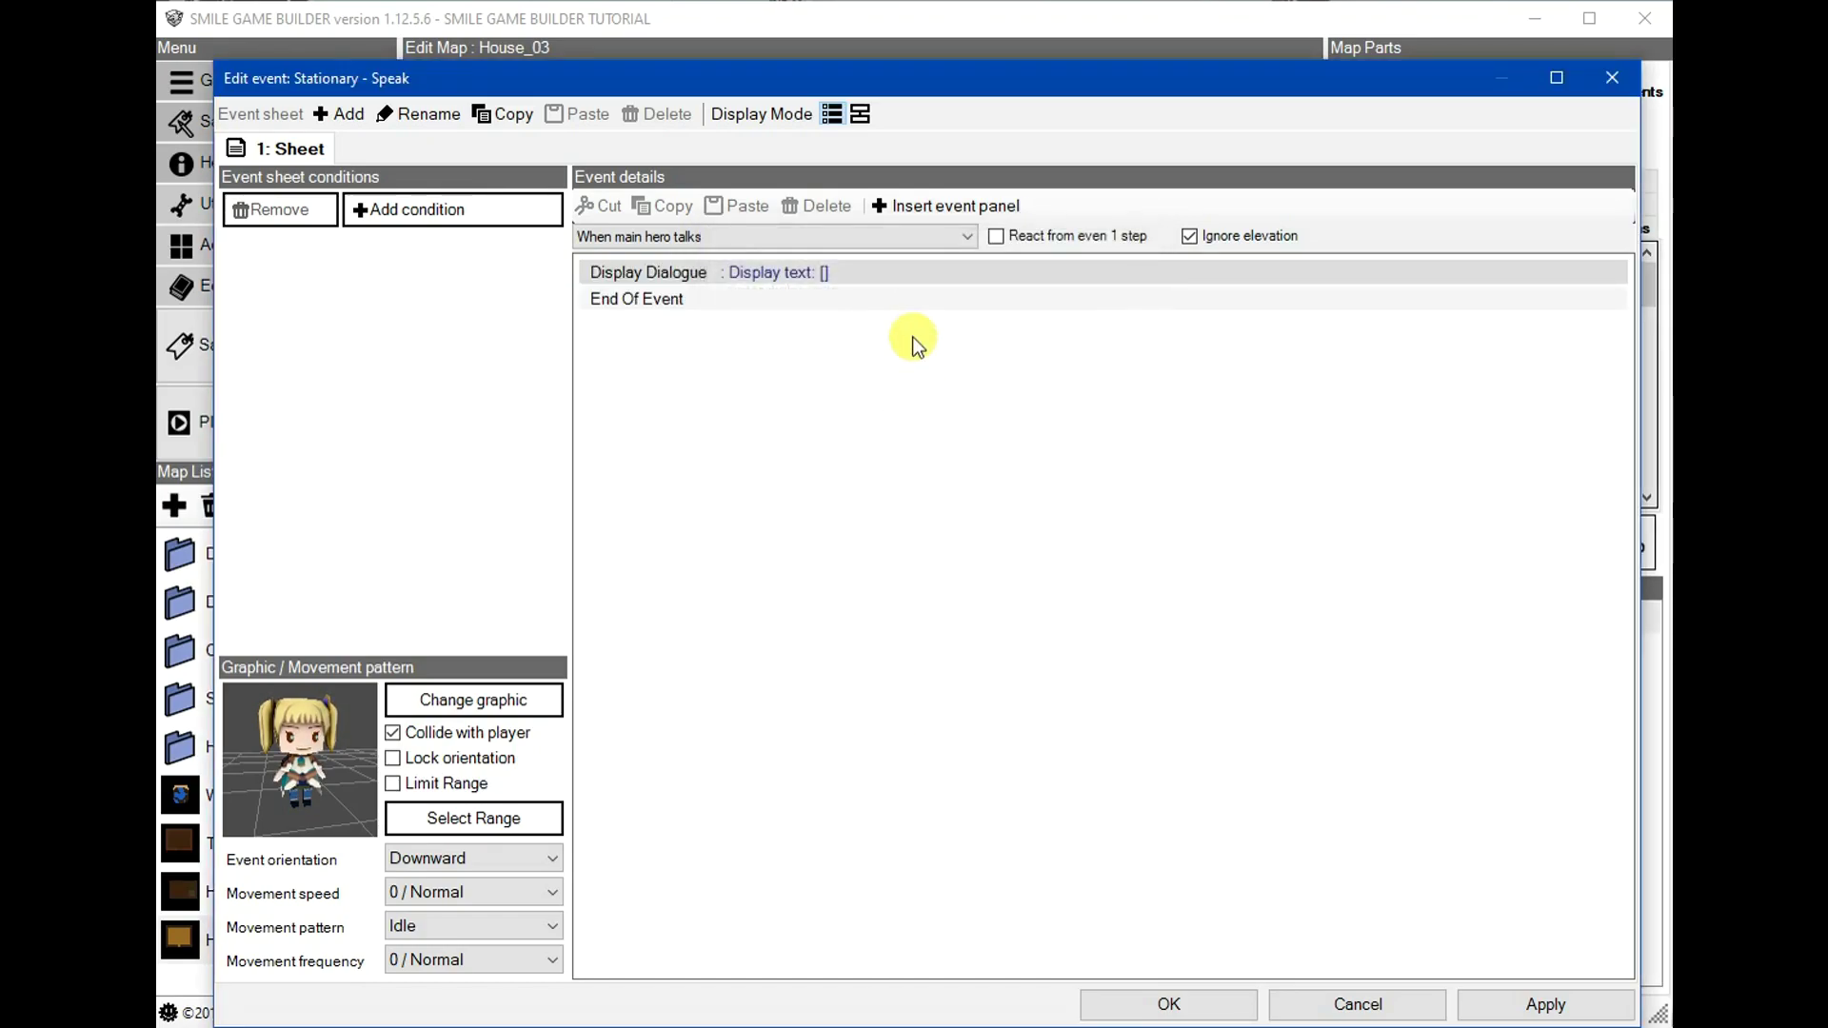
- Insert an Advanced Variable Box Op before the dialogue using a Random Number source
click(820, 277)
click(906, 206)
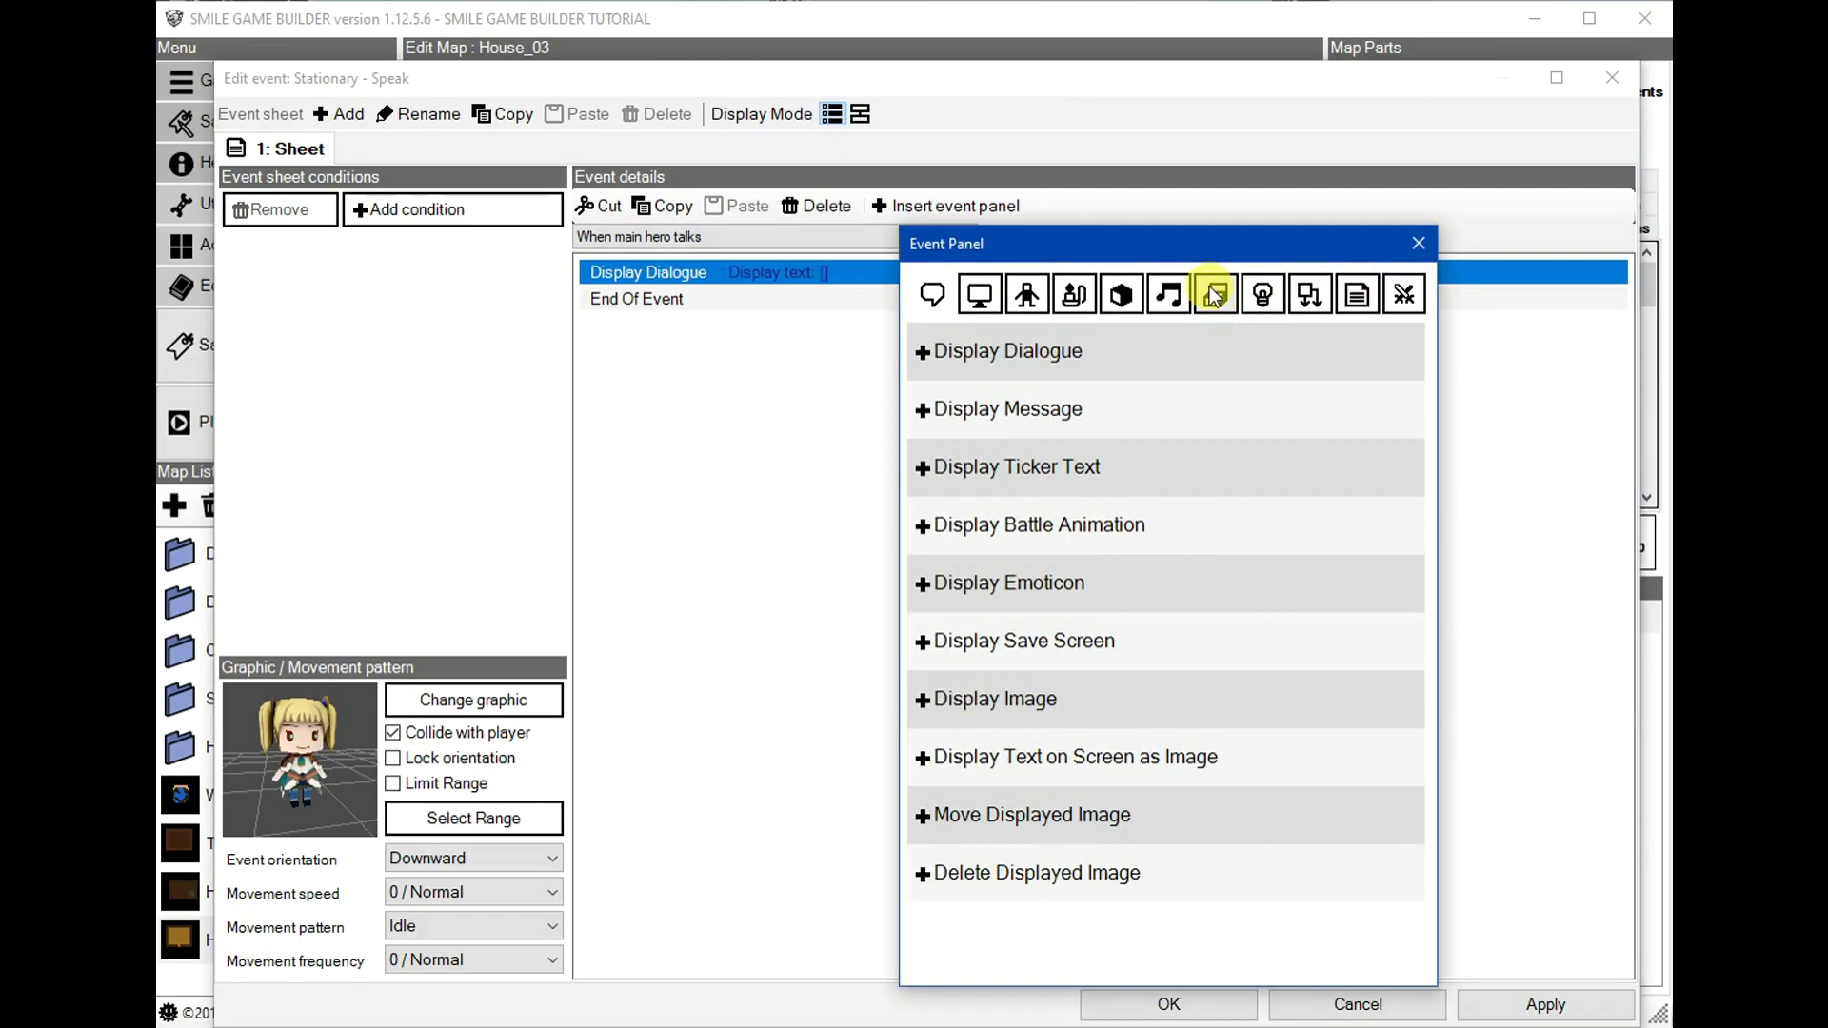
click(1213, 295)
click(1185, 409)
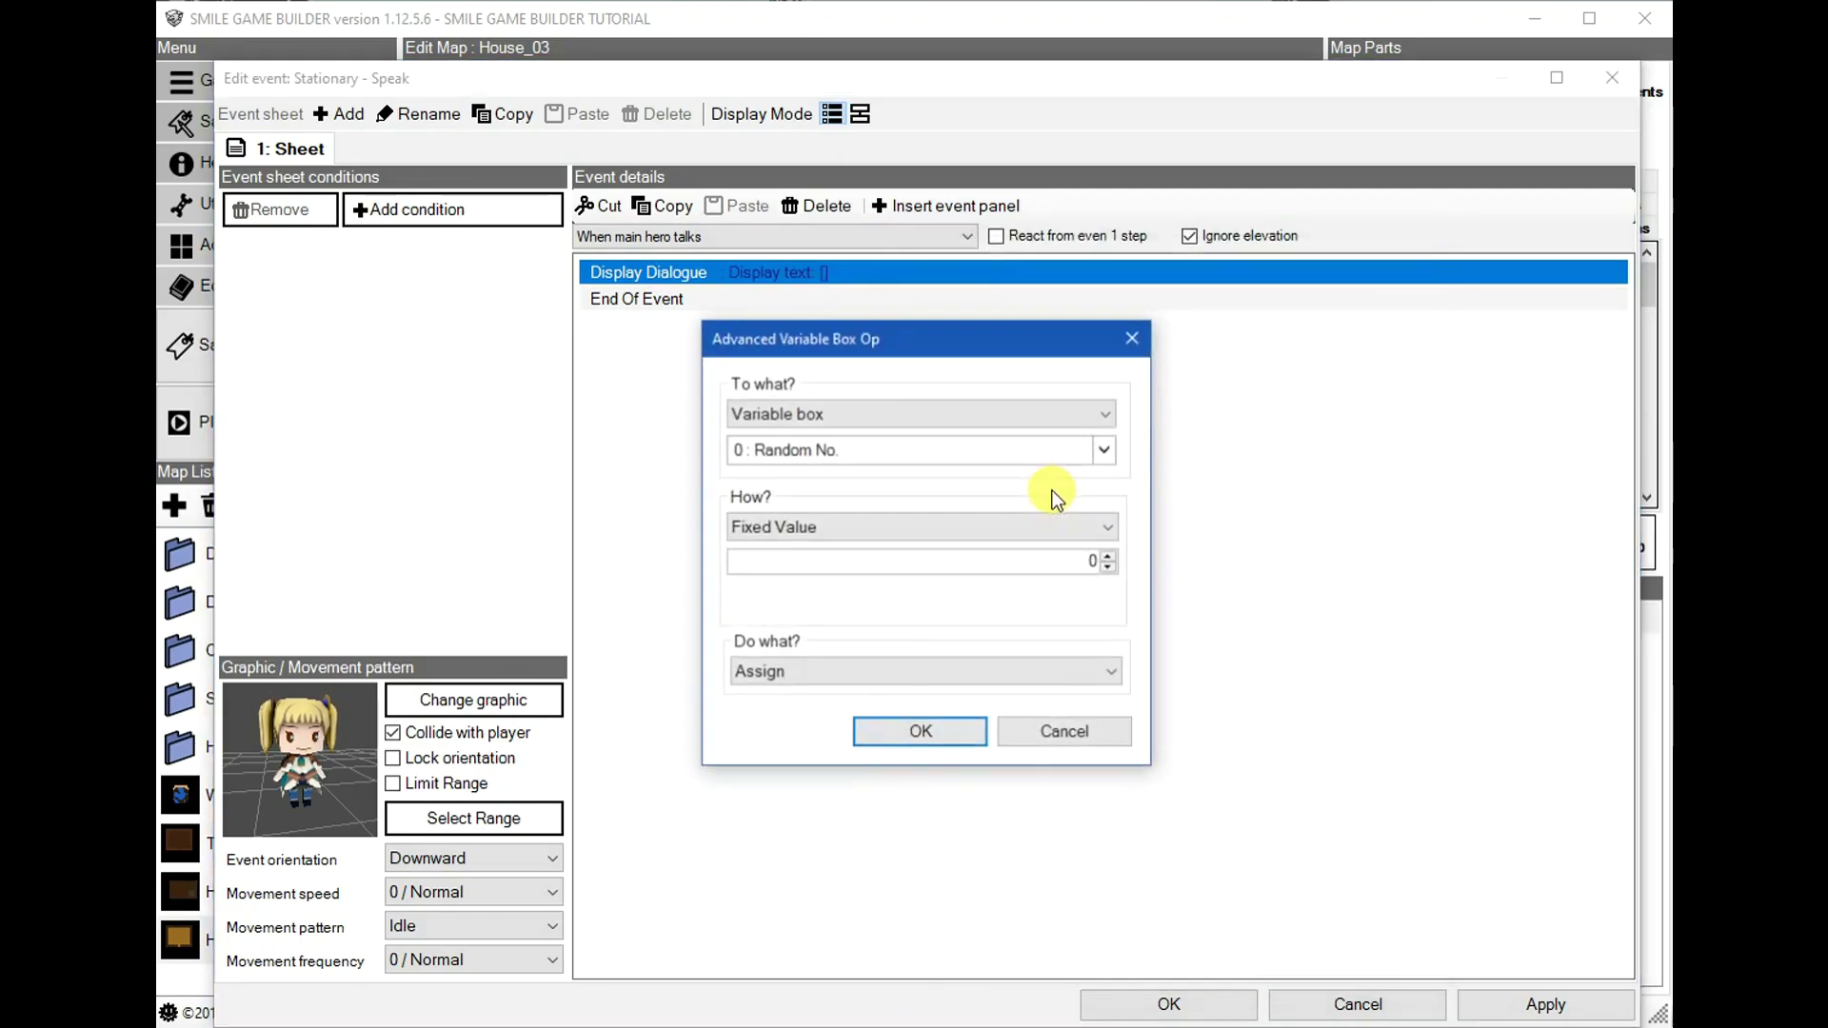
click(809, 528)
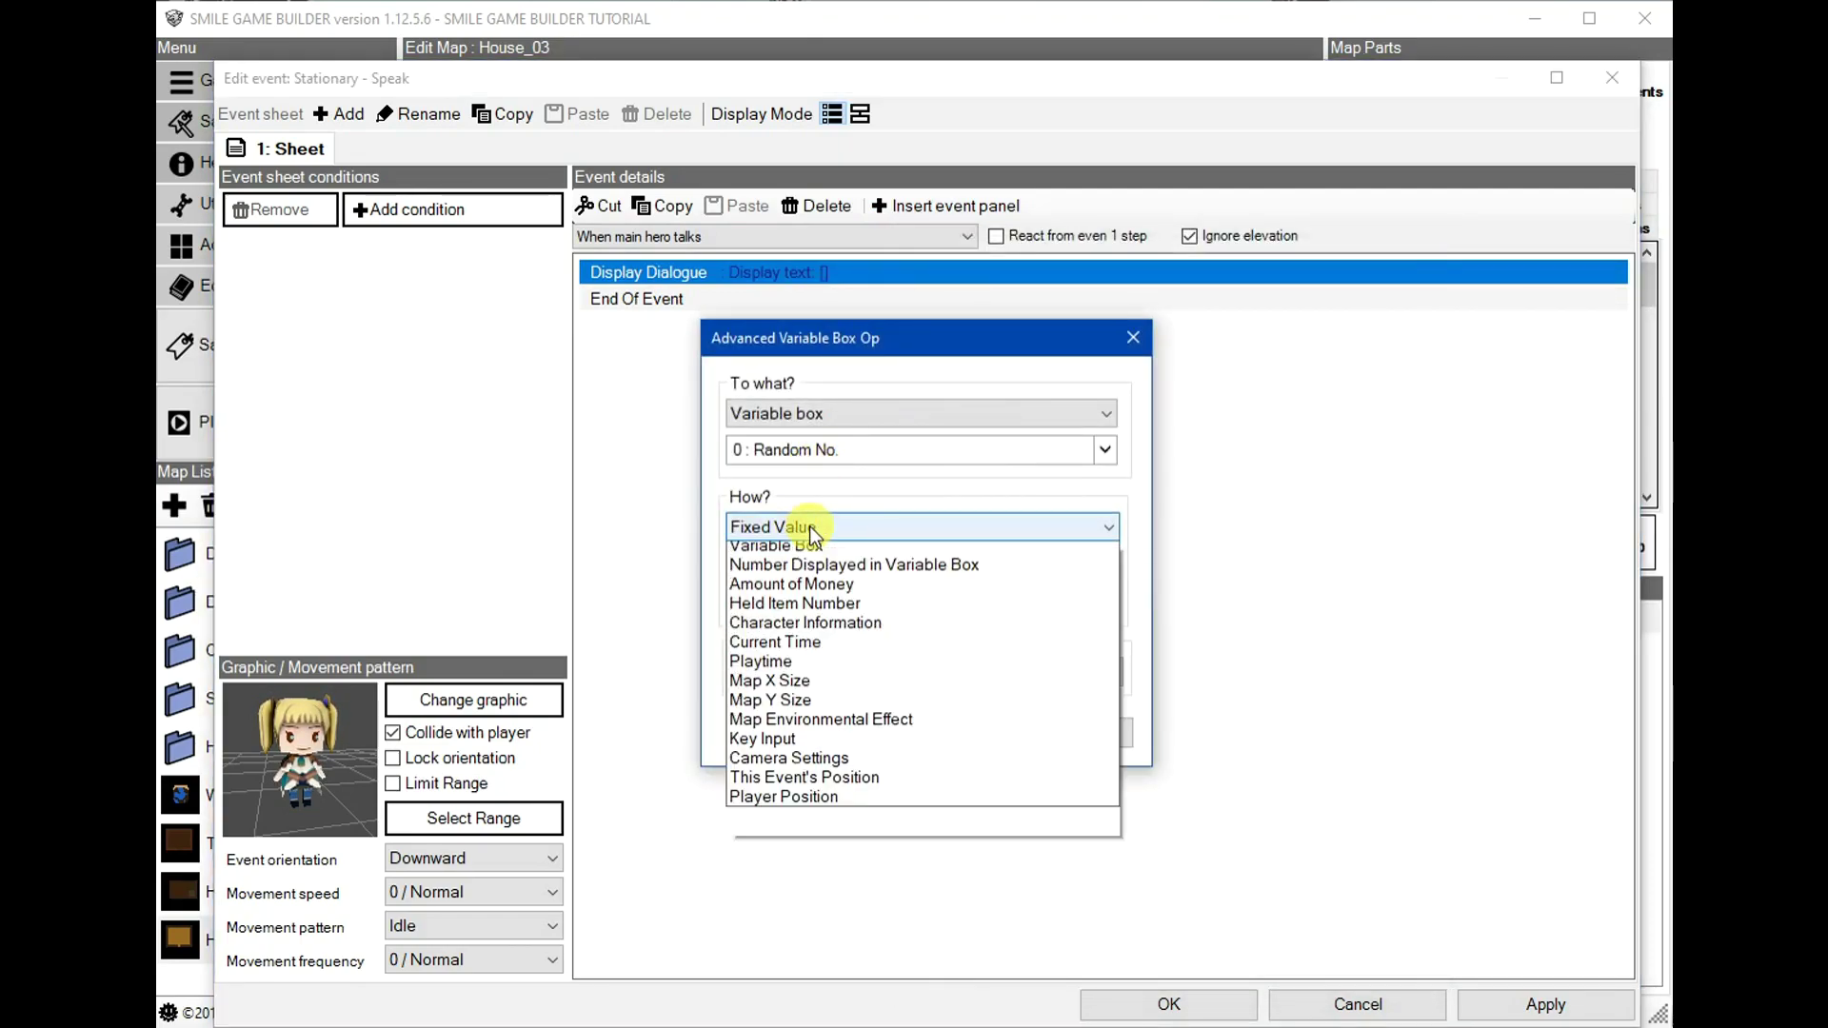
click(824, 573)
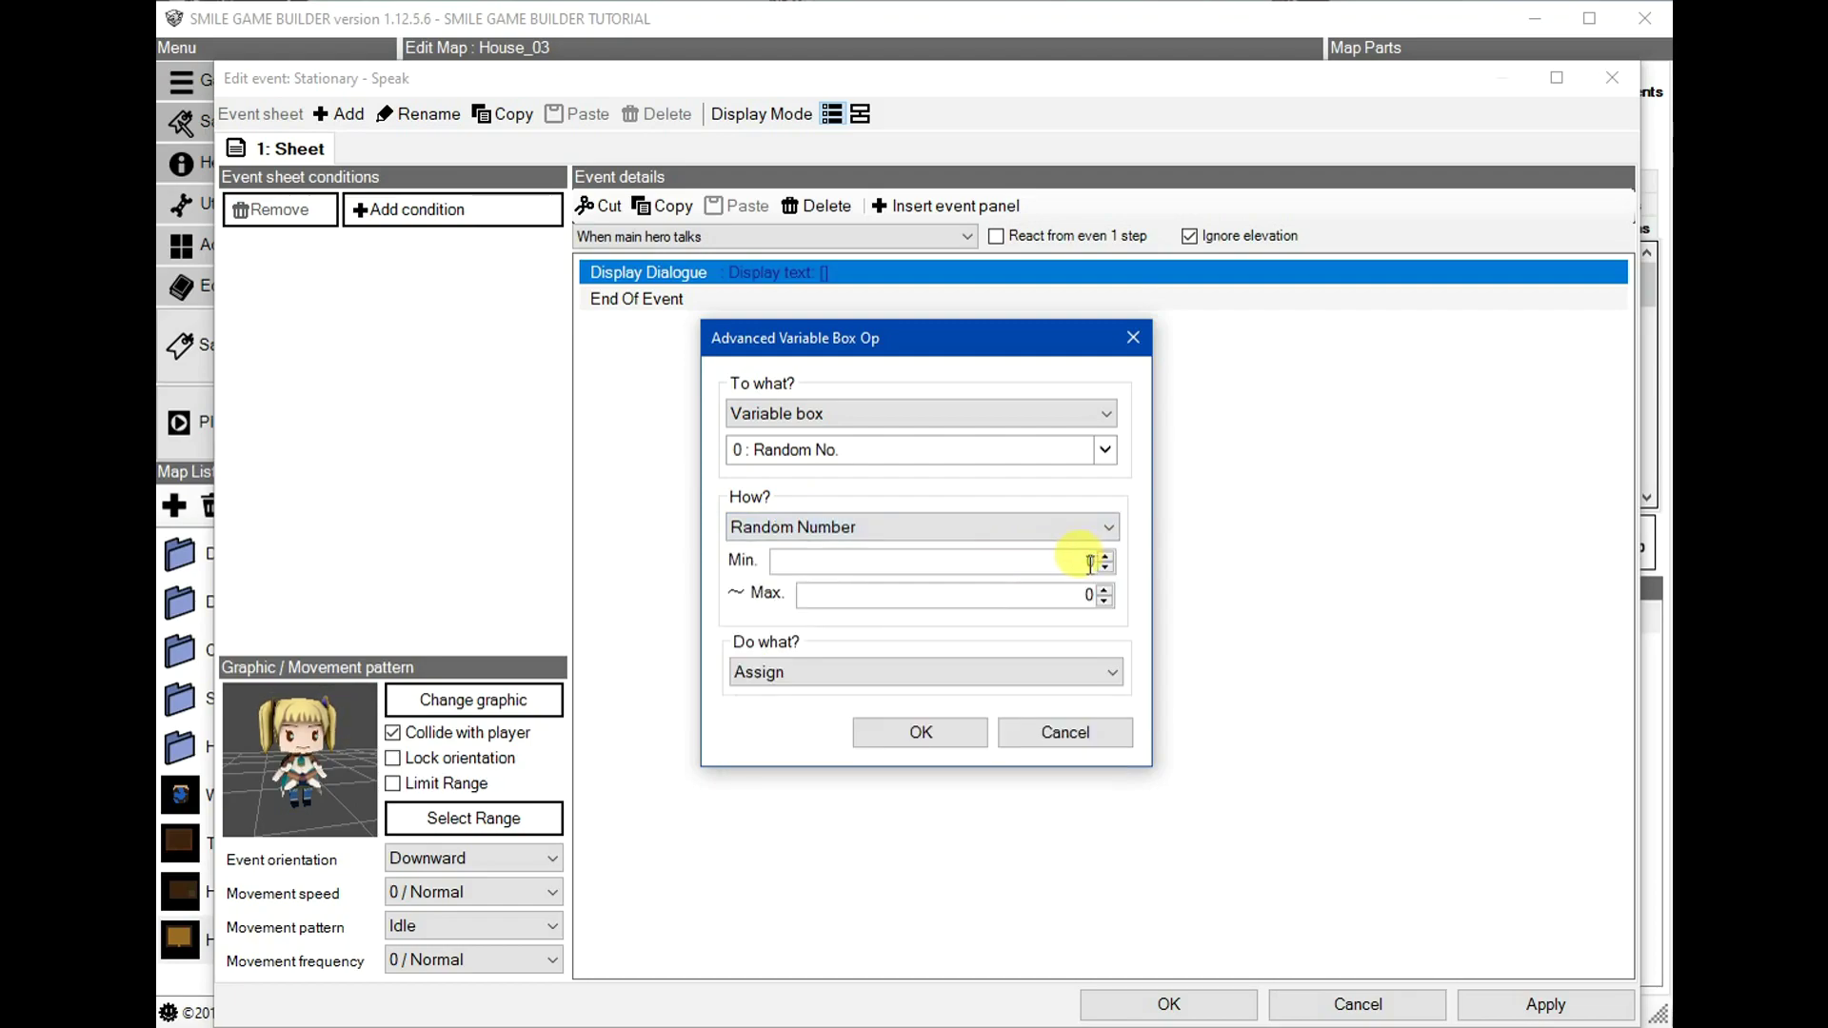
- Set the random range to Min 1 and Max 100 and confirm the operation
double_click(1092, 560)
text(1)
key(Tab)
click(1105, 589)
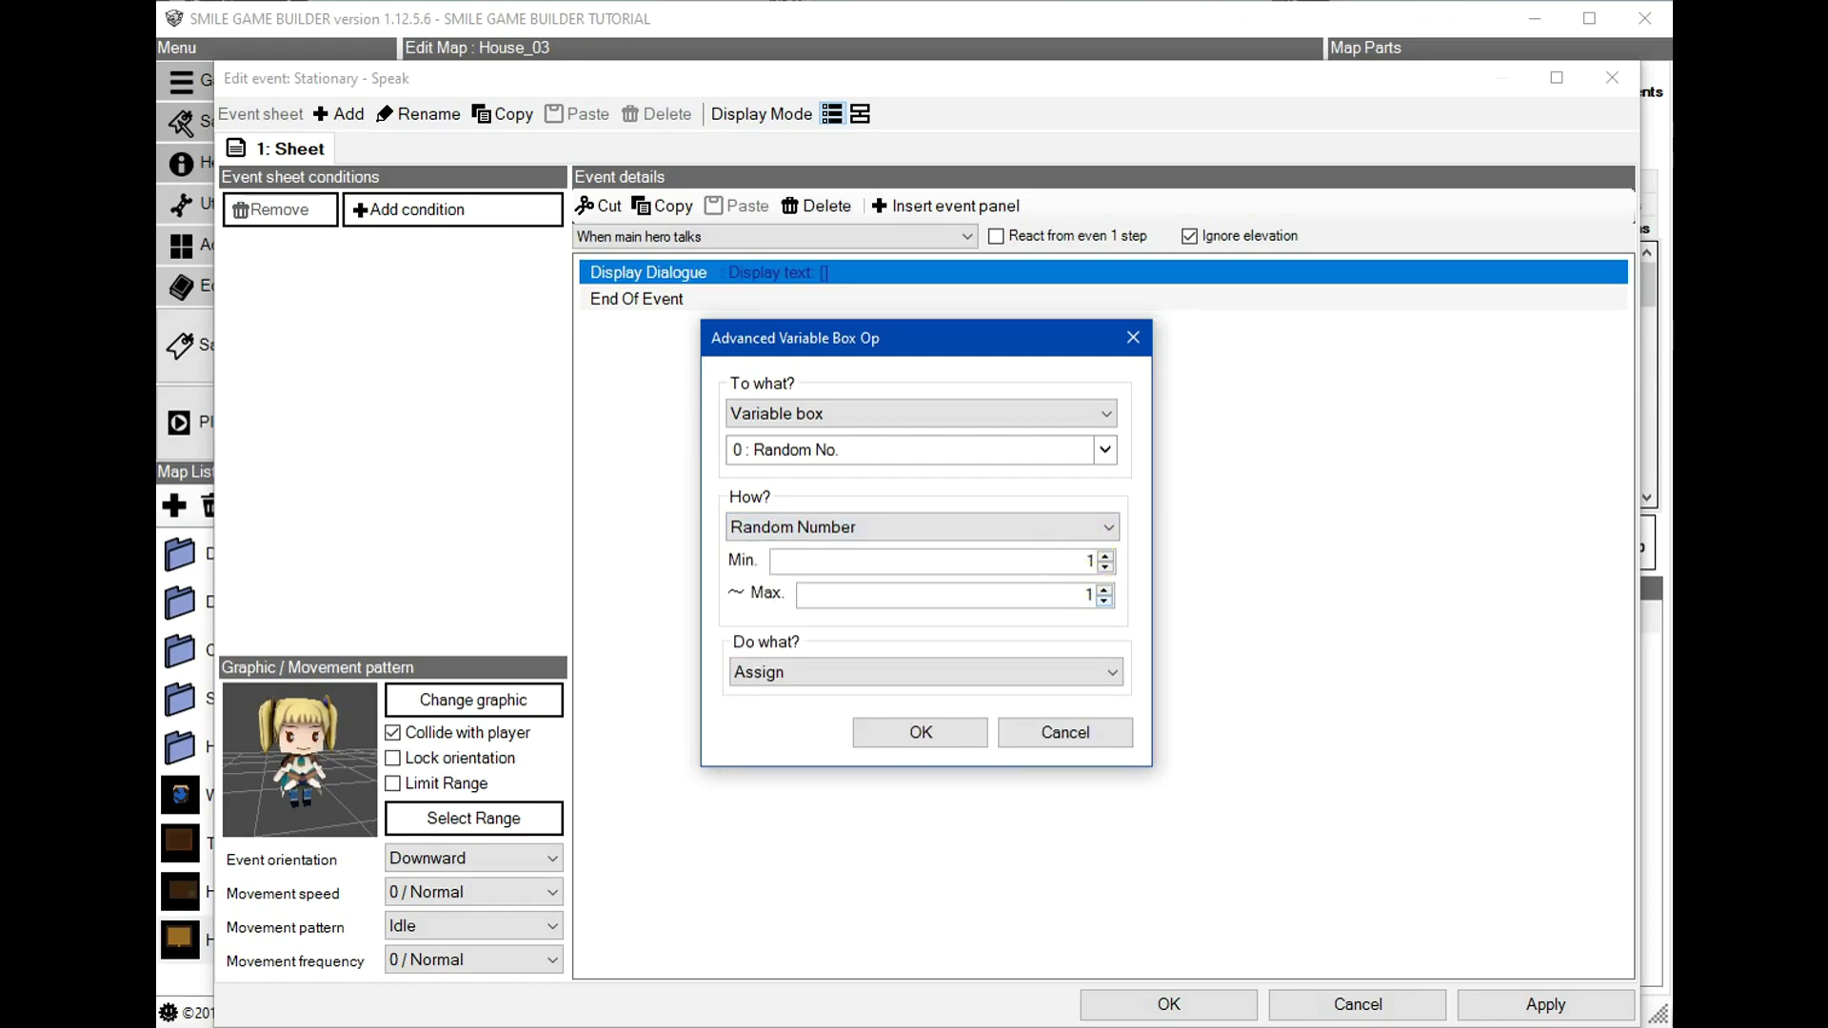
text(00)
click(943, 741)
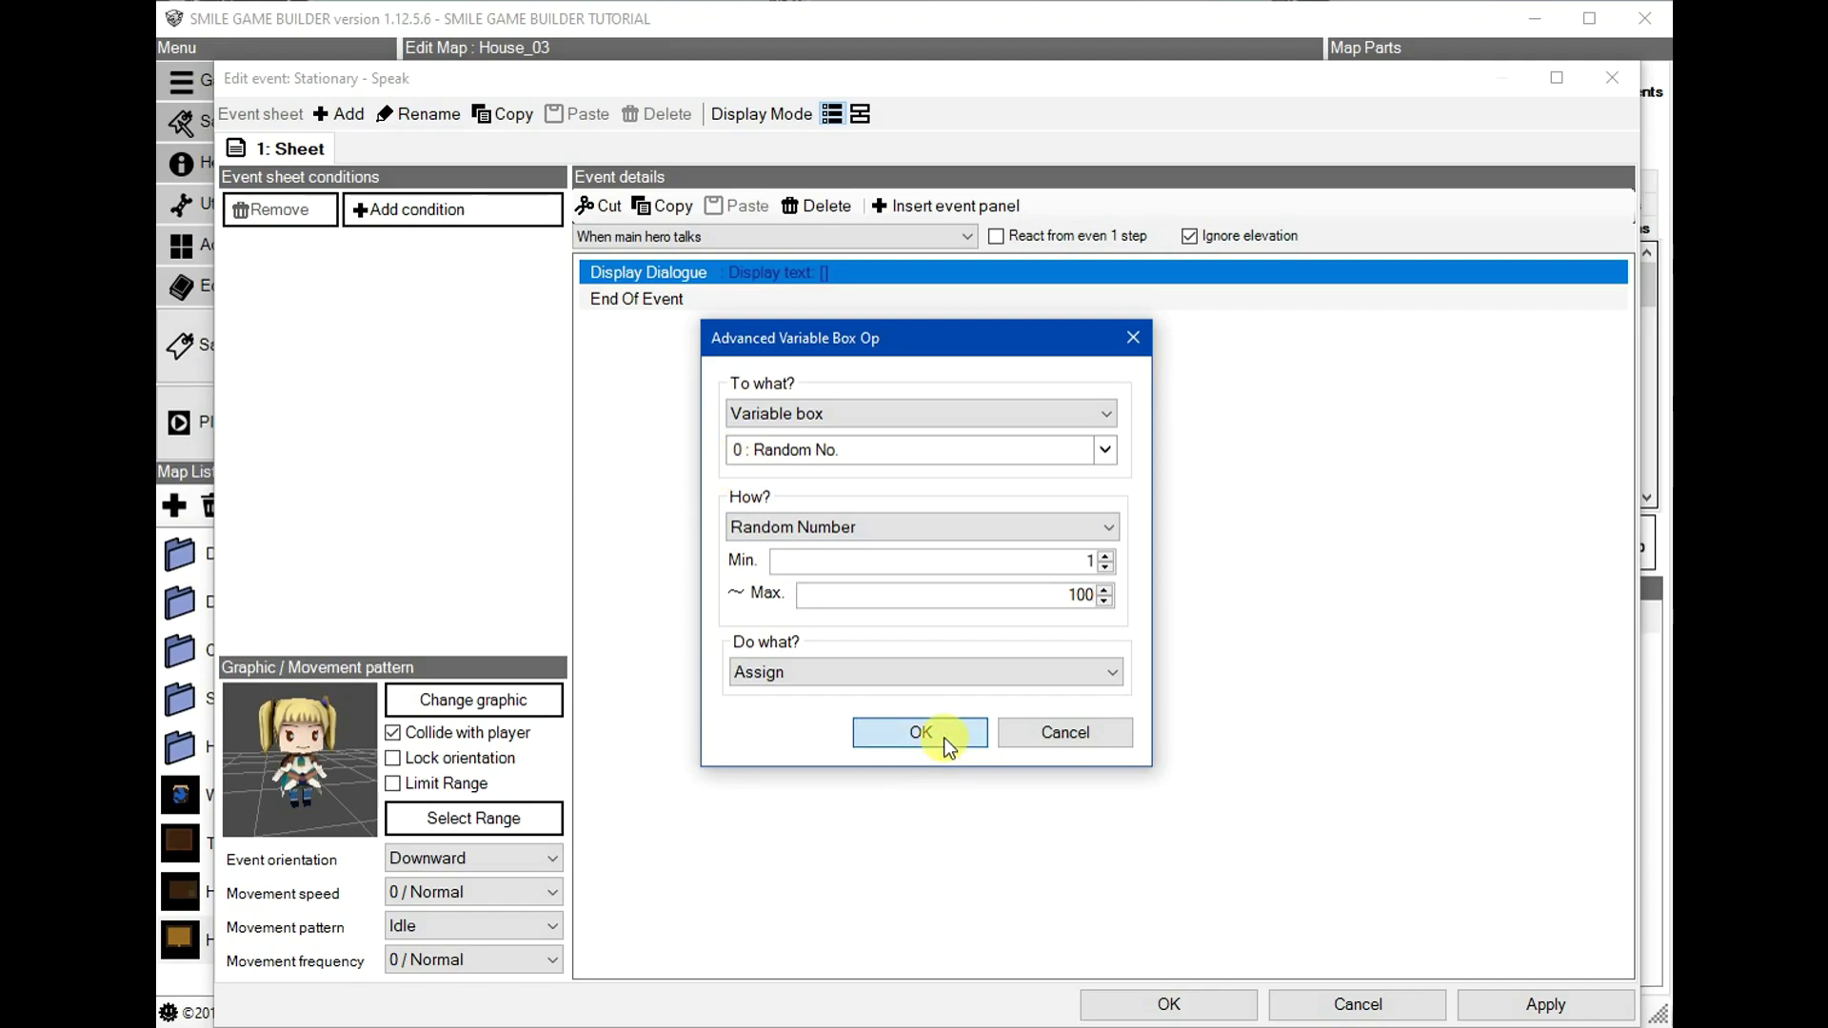
double_click(767, 299)
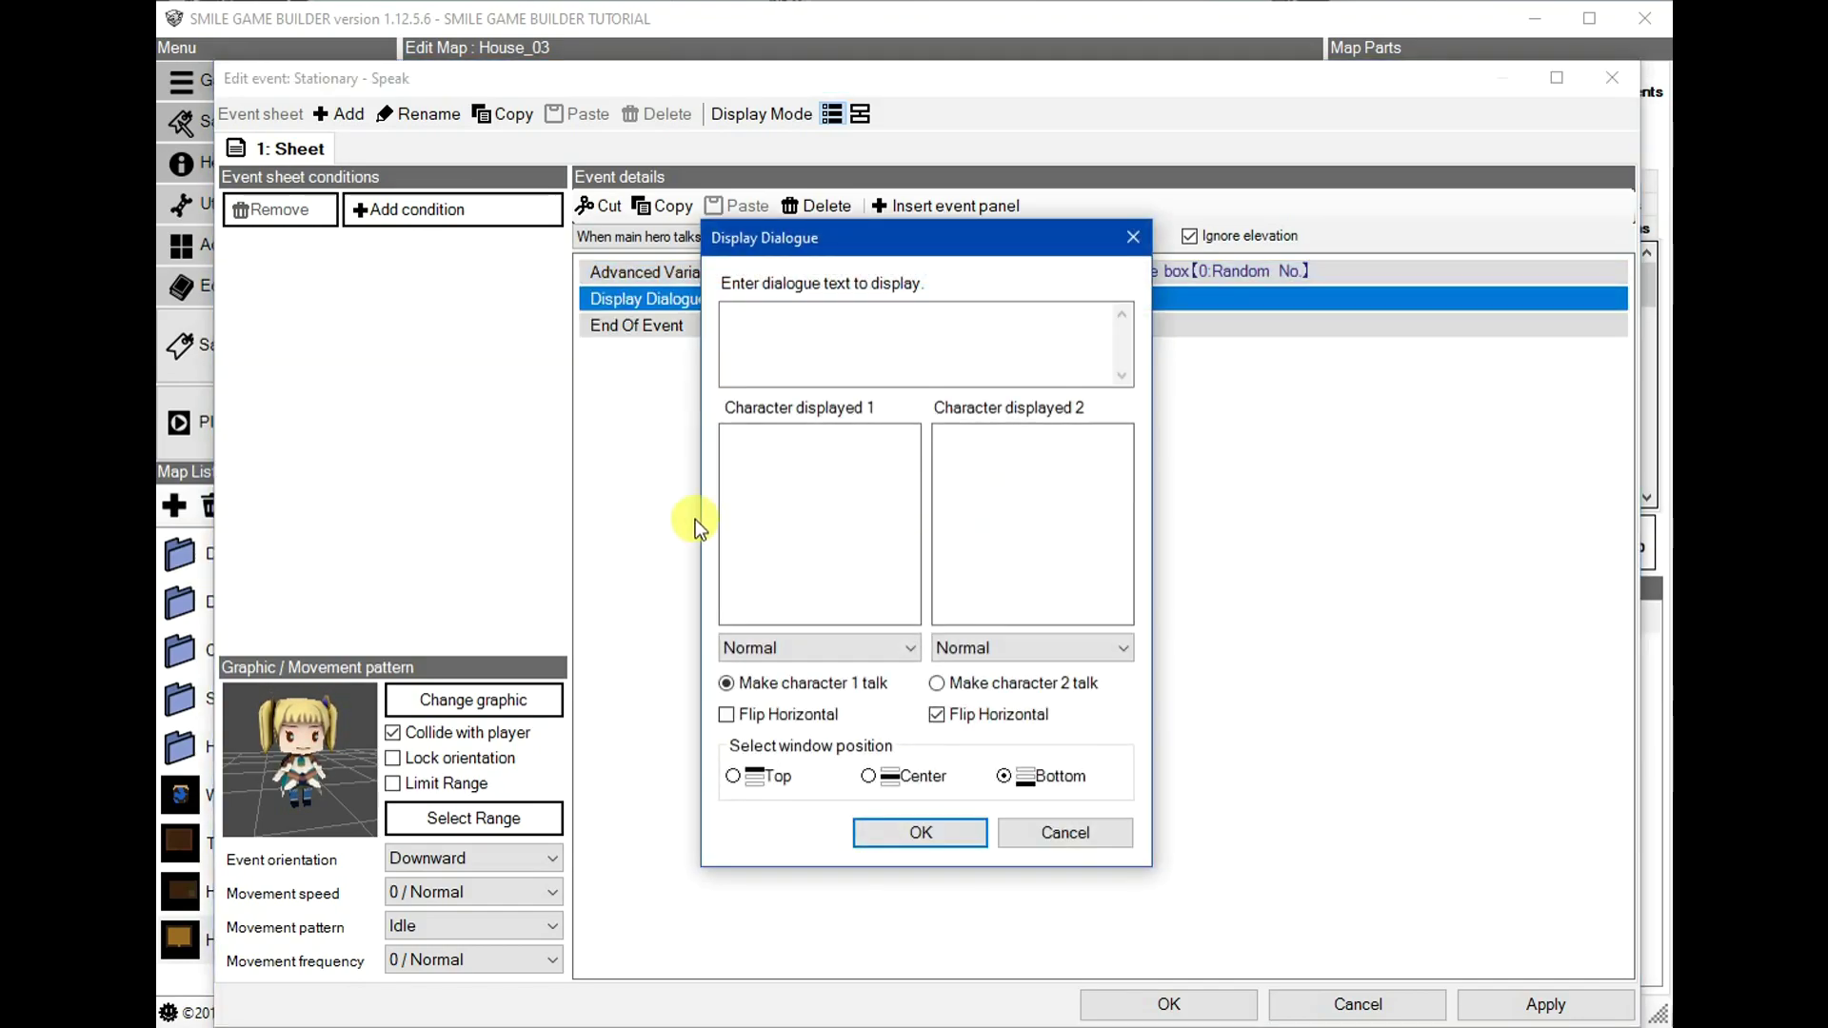
- Choose the A_Heroine03 portrait for the dialogue
click(1019, 529)
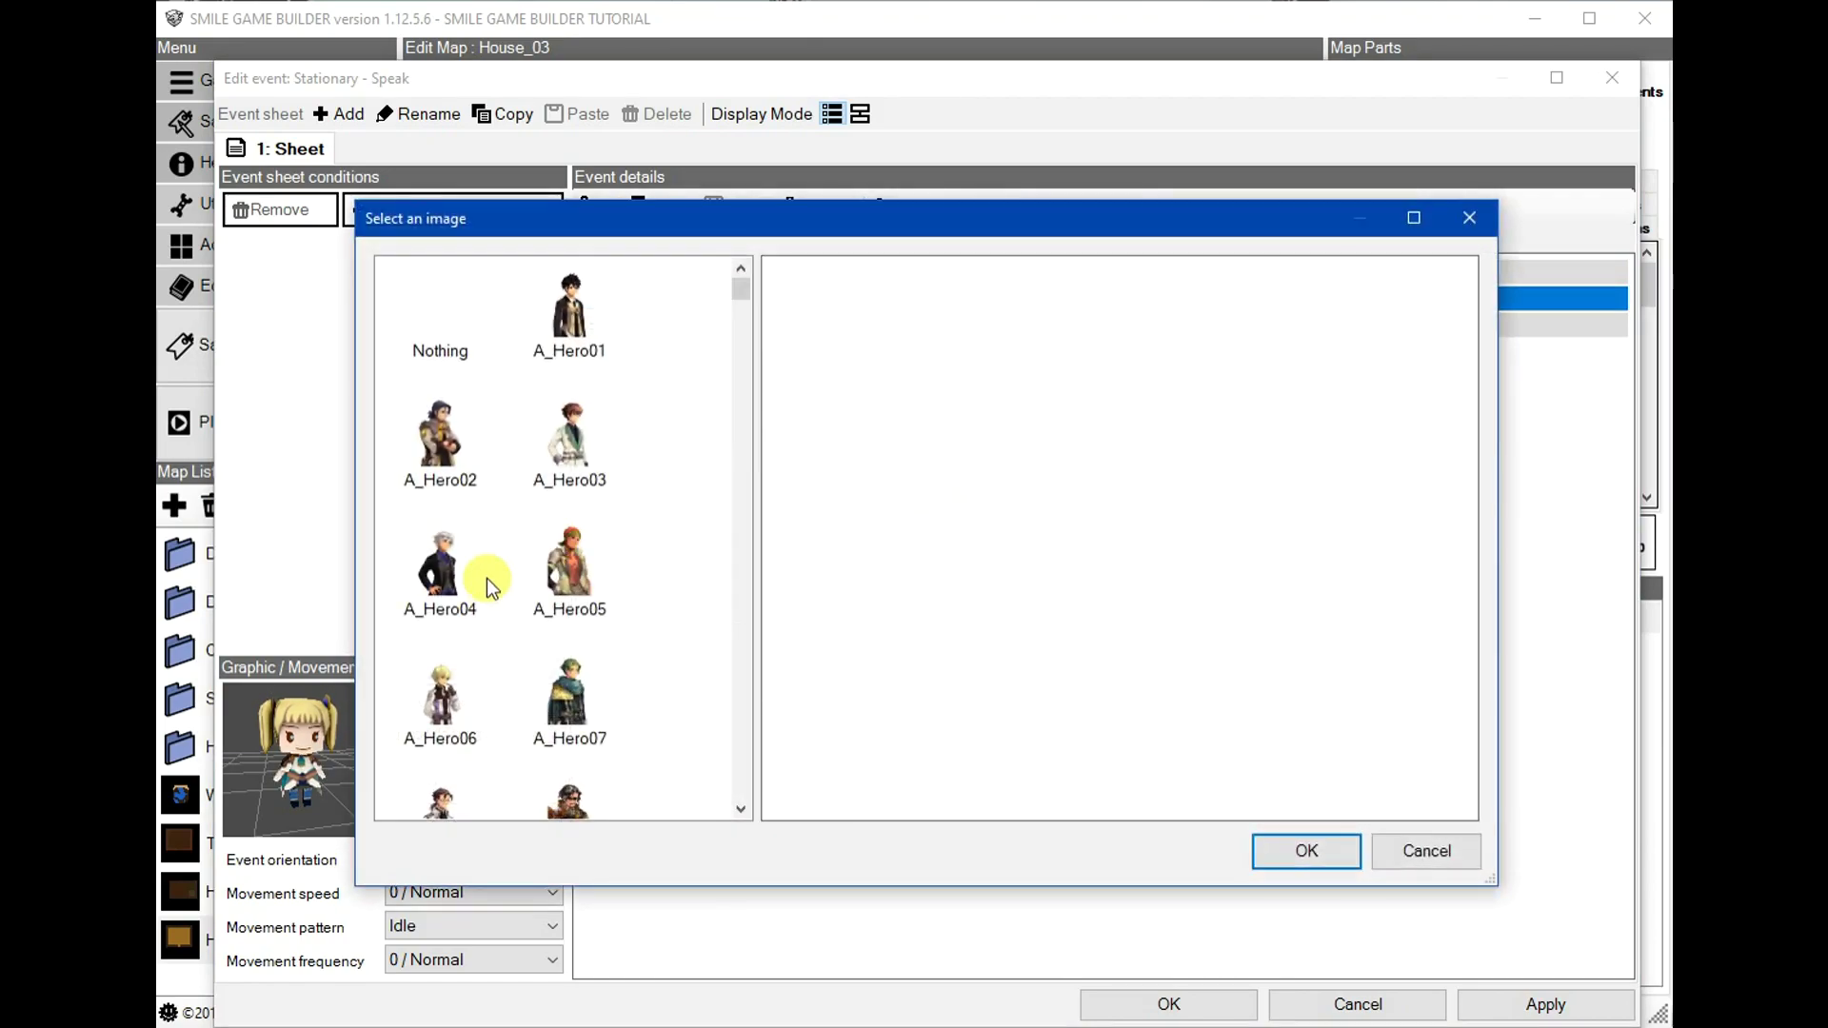
scroll(486, 576, down, 3)
scroll(473, 678, down, 2)
click(572, 514)
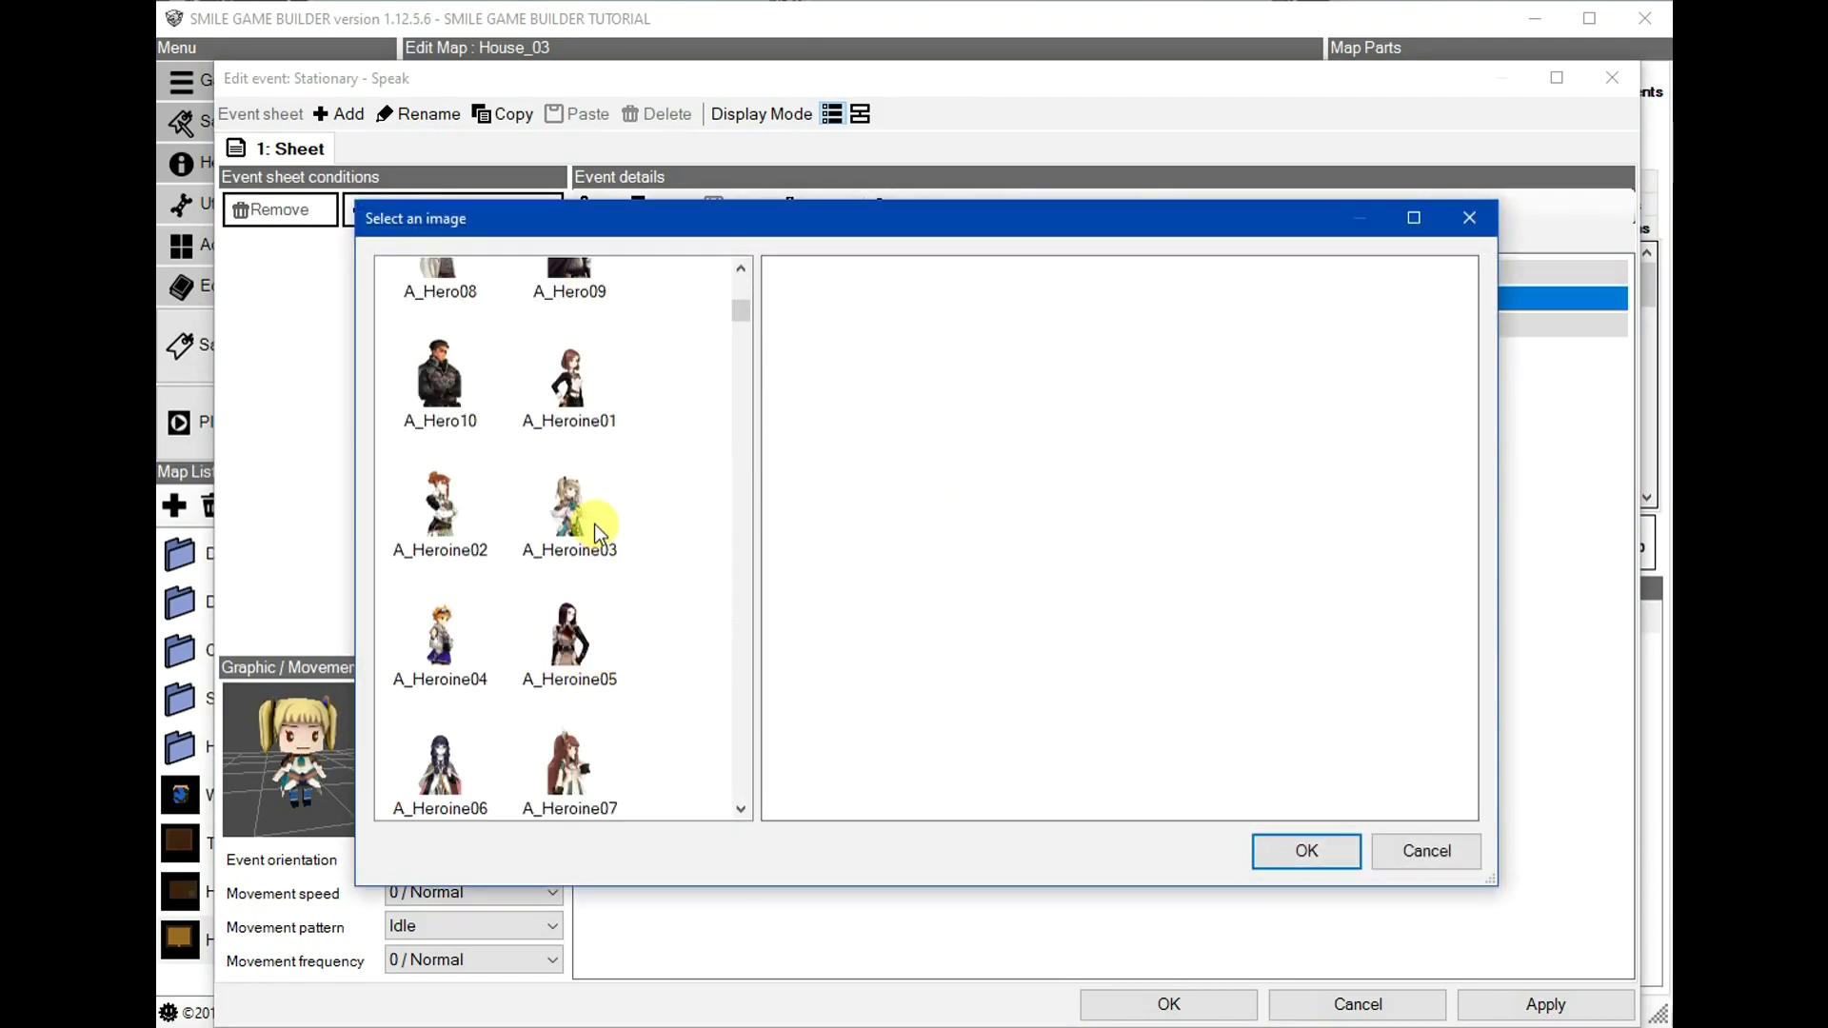
click(1272, 855)
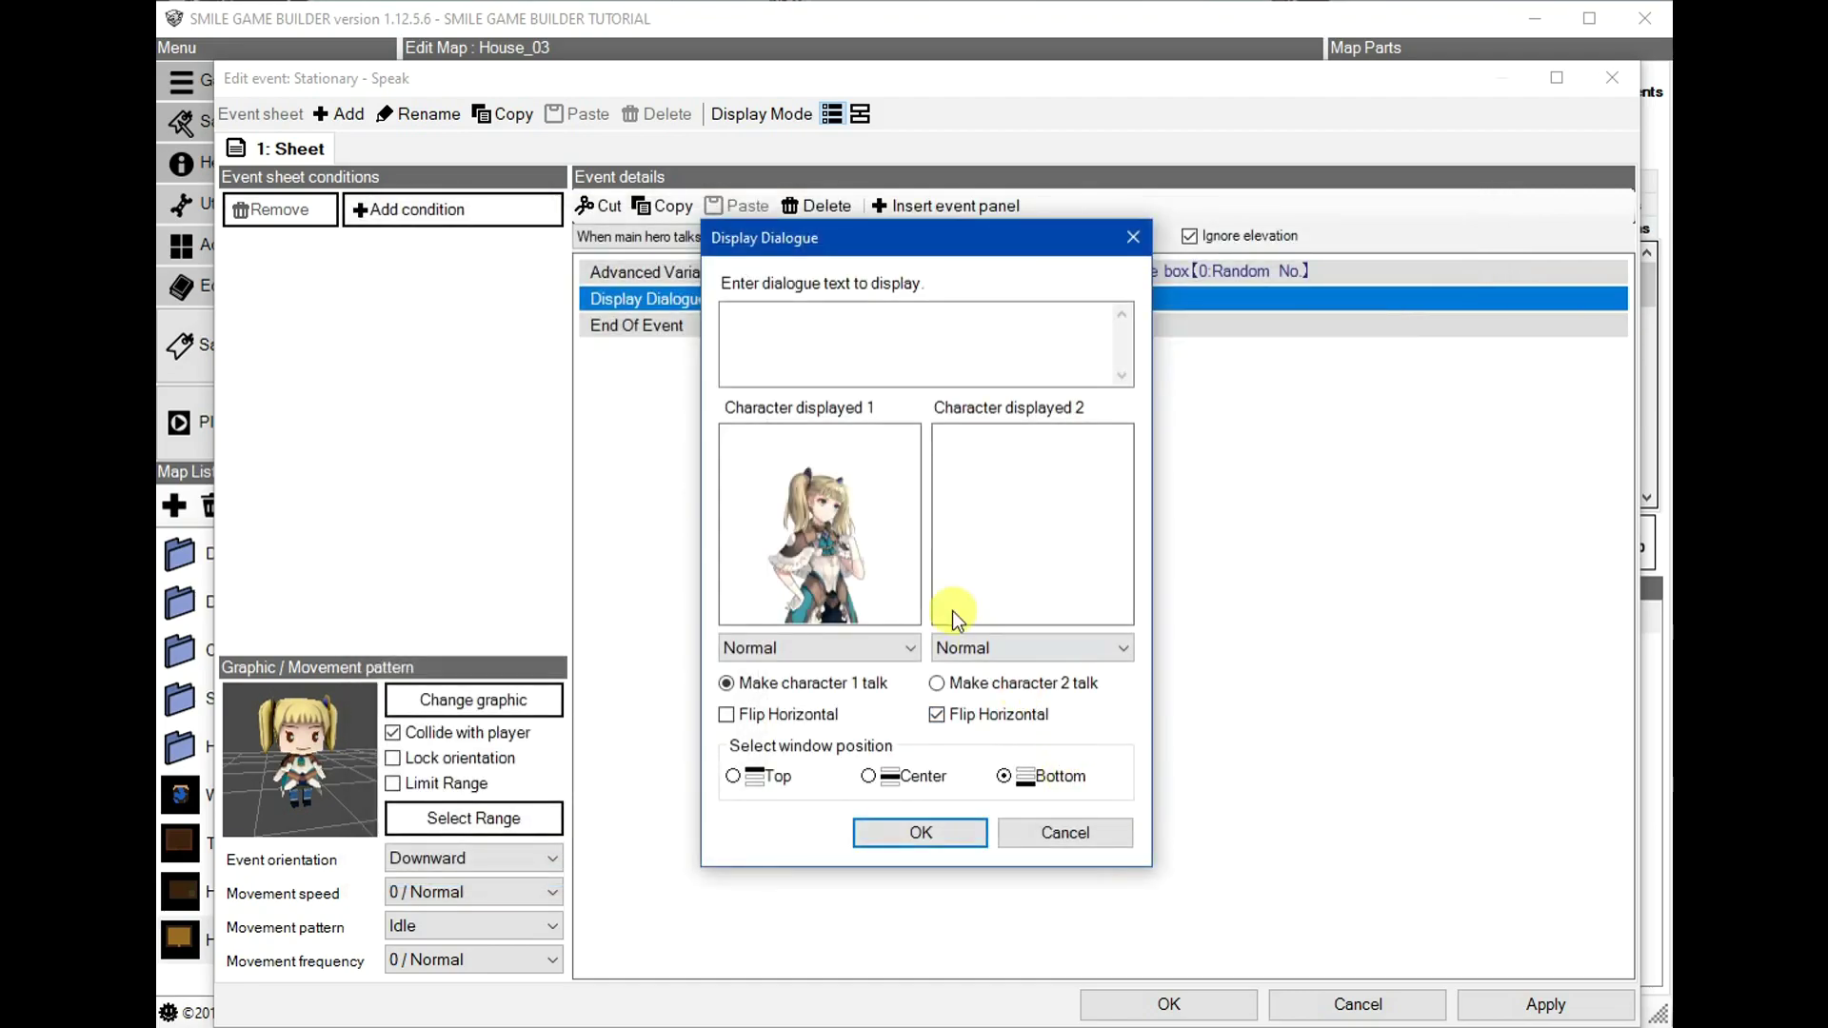
- Set the dialogue text to 'Random No.: \Variable[0]' and save it
click(824, 346)
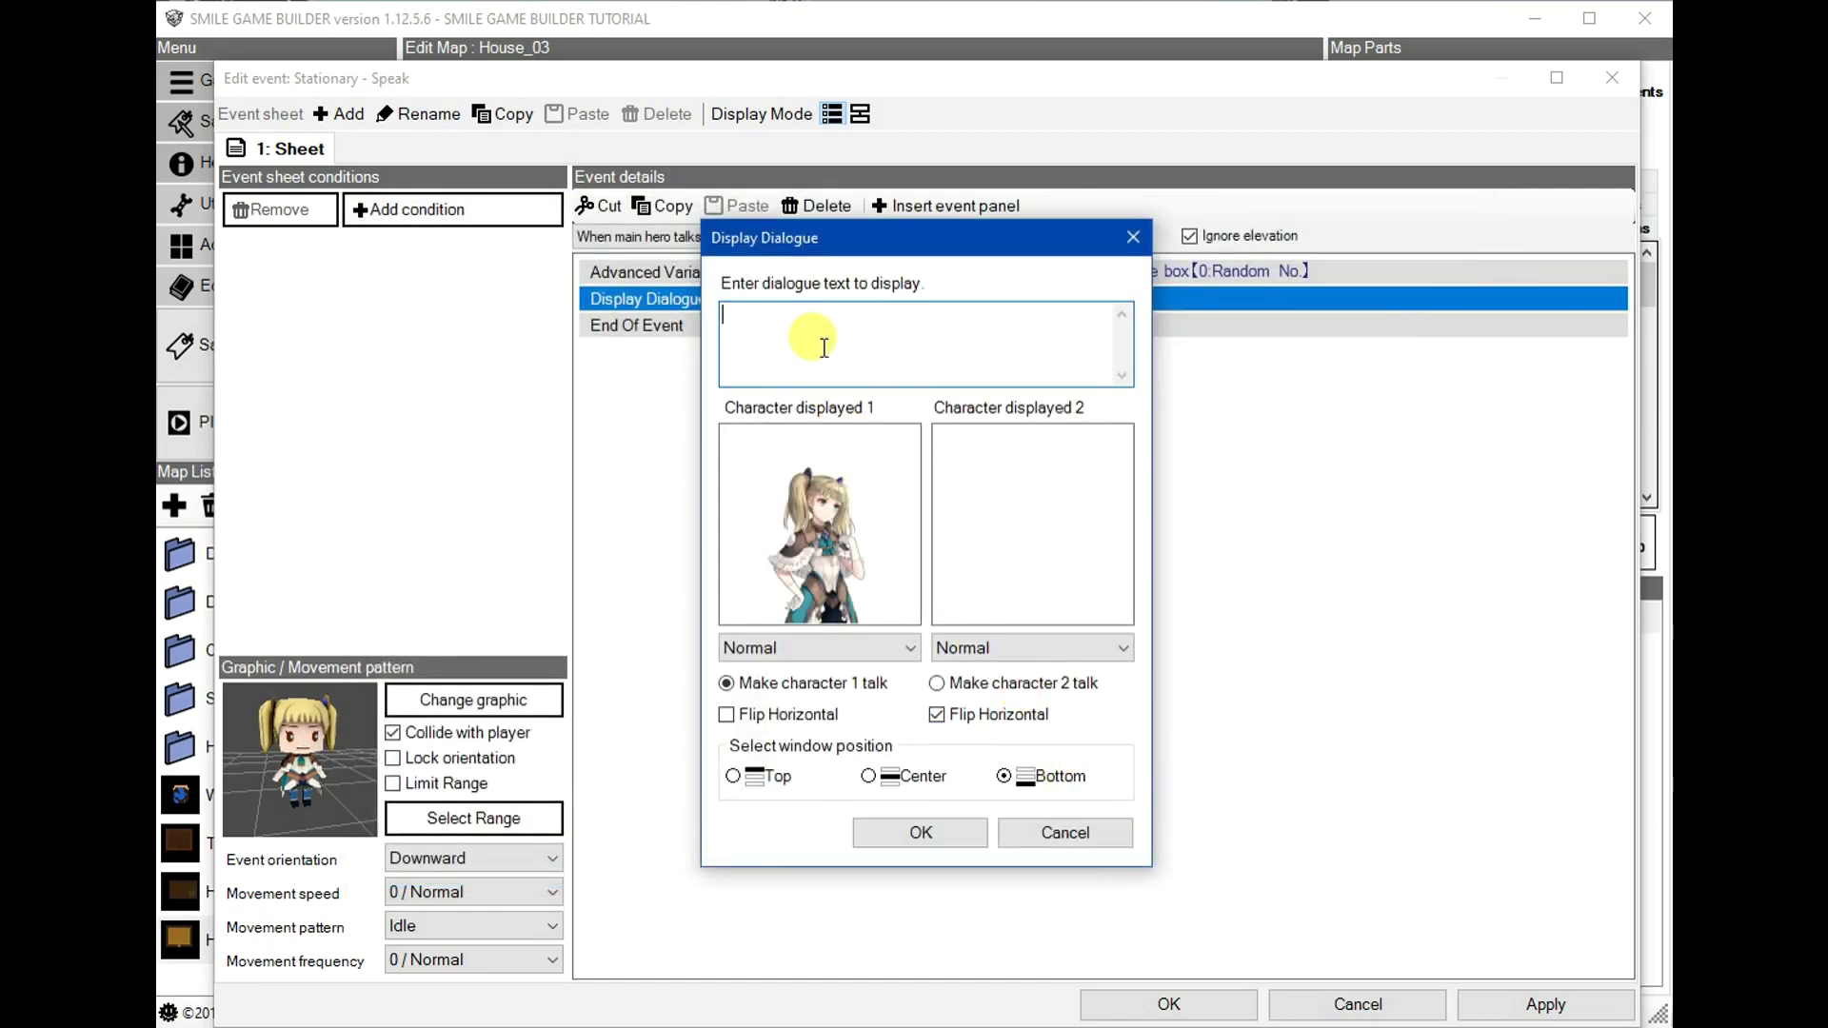
text(Rando)
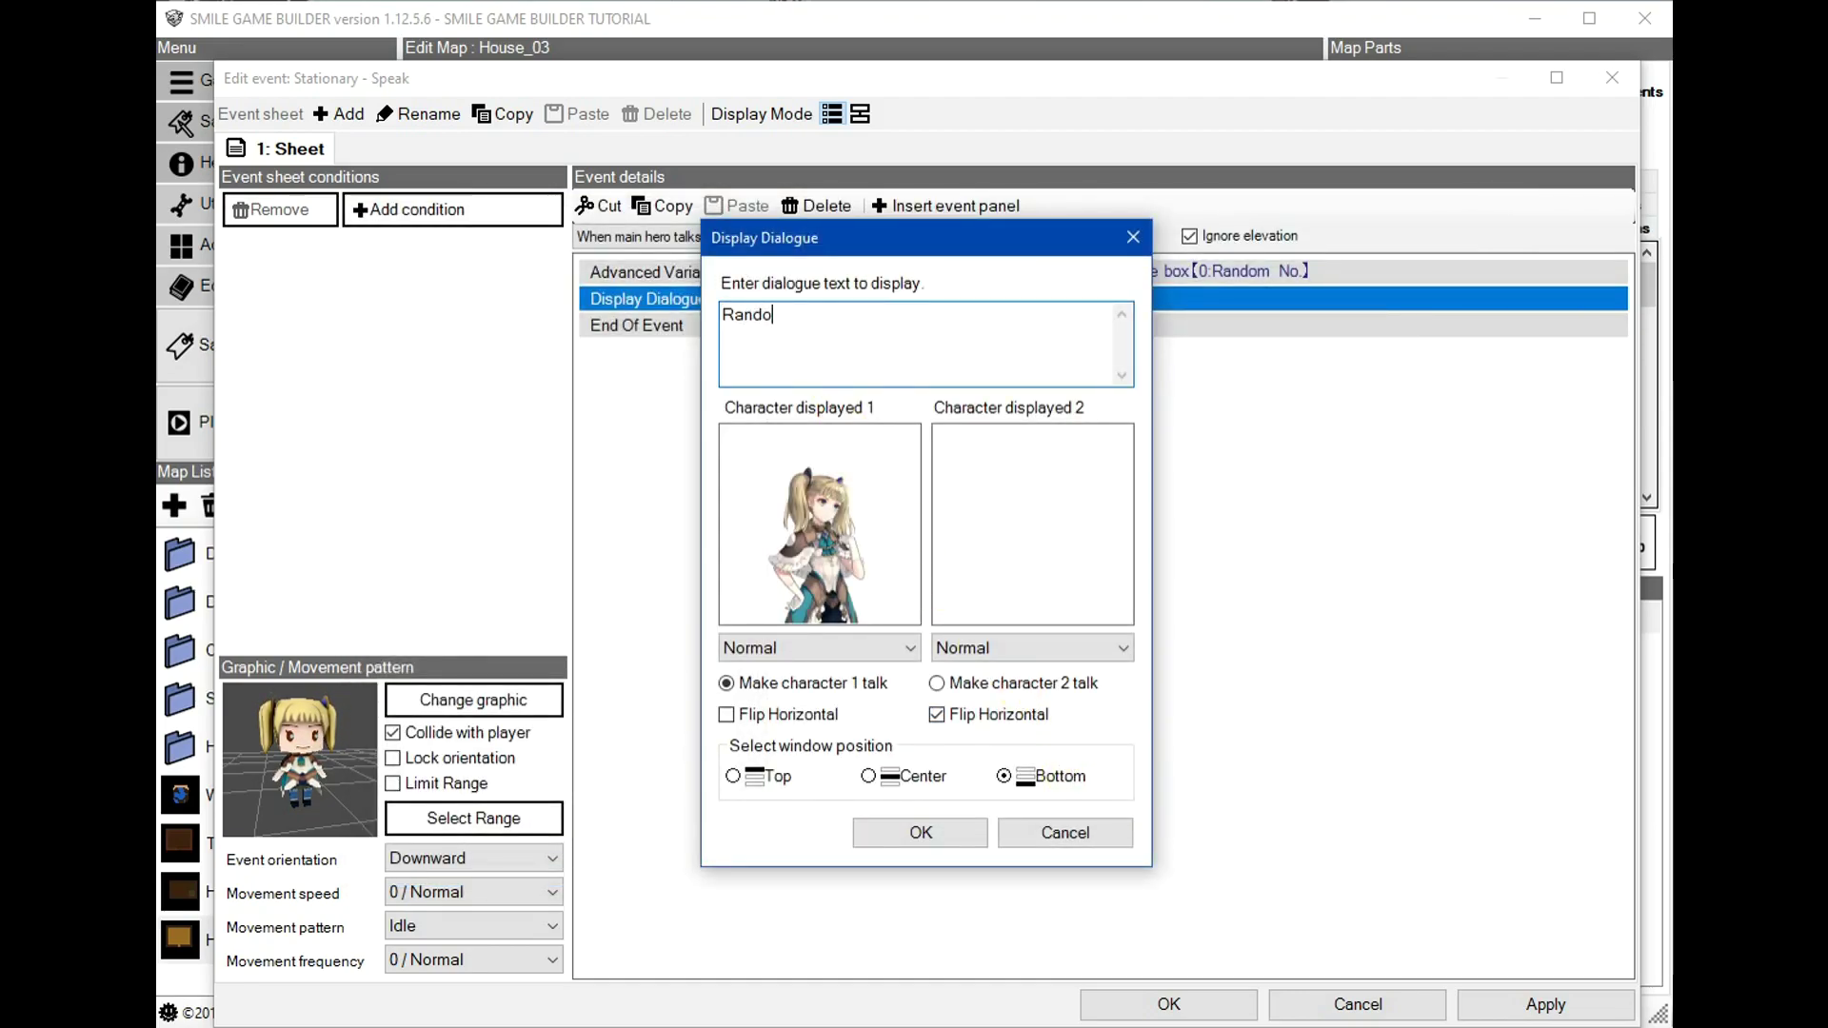
text(m No.)
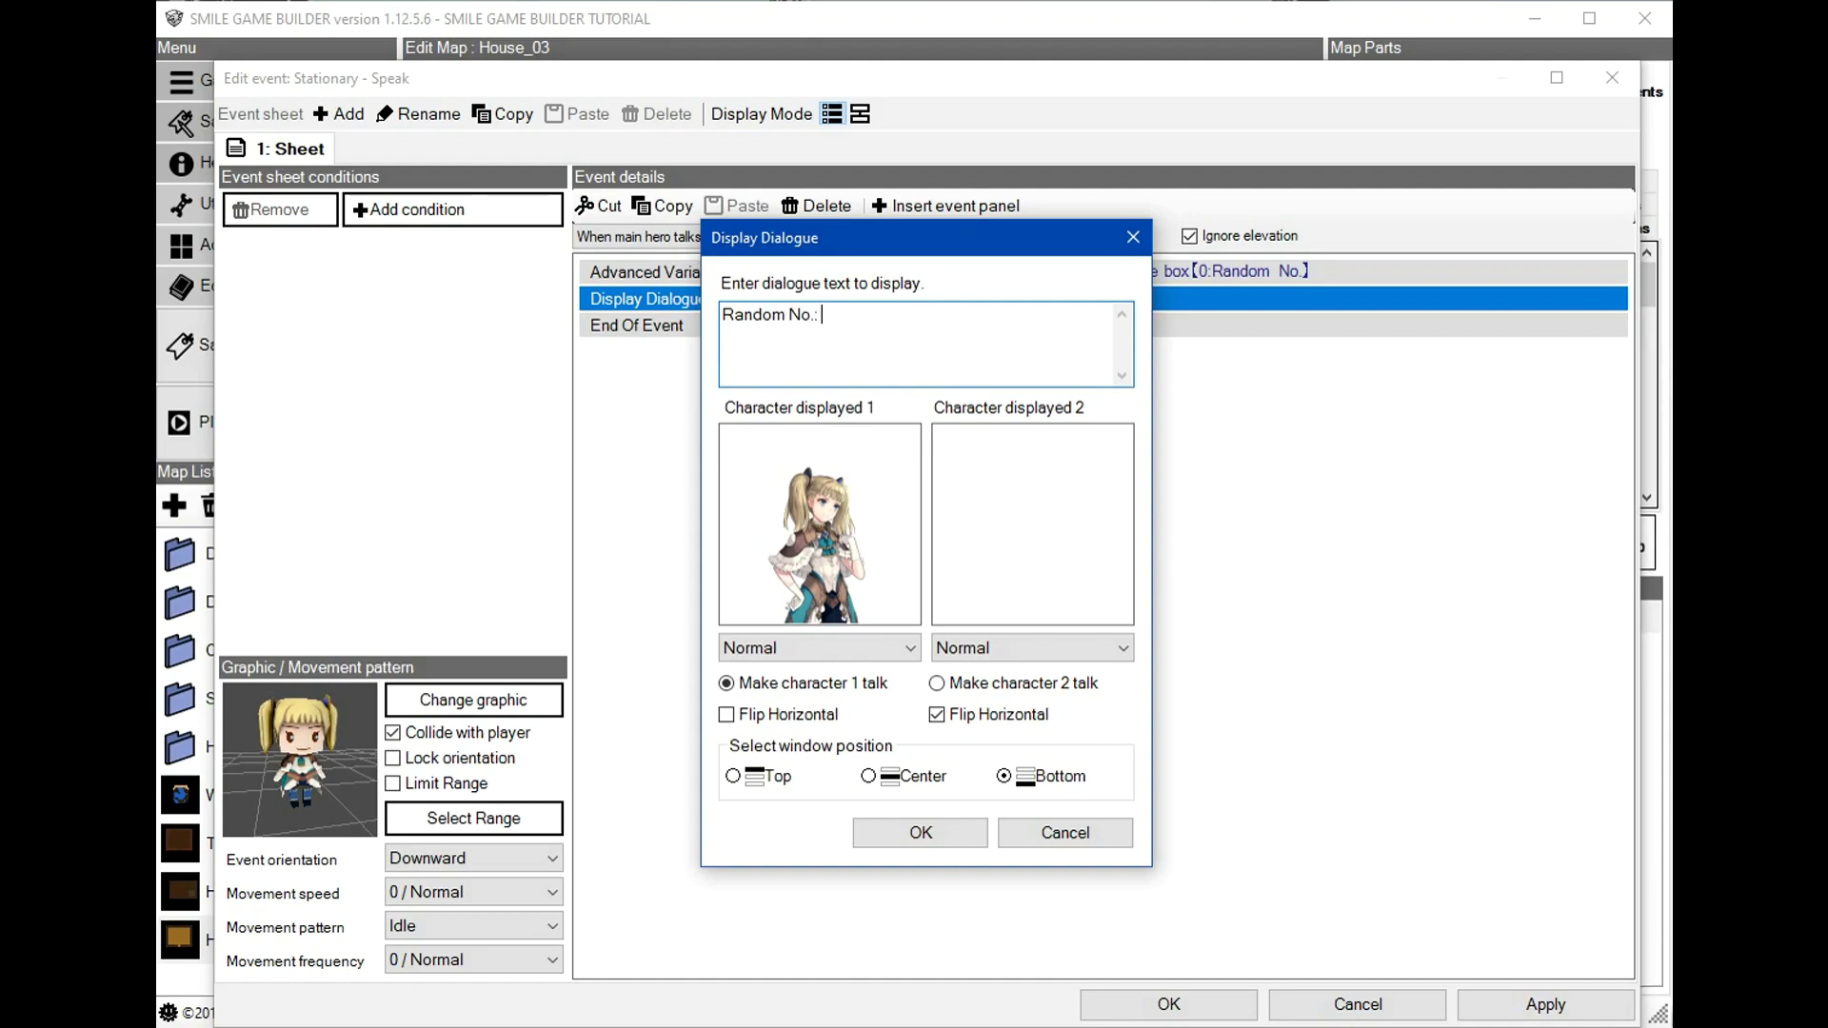
text(: \Variable)
key(BackSpace)
key(BackSpace)
key(BackSpace)
key(BackSpace)
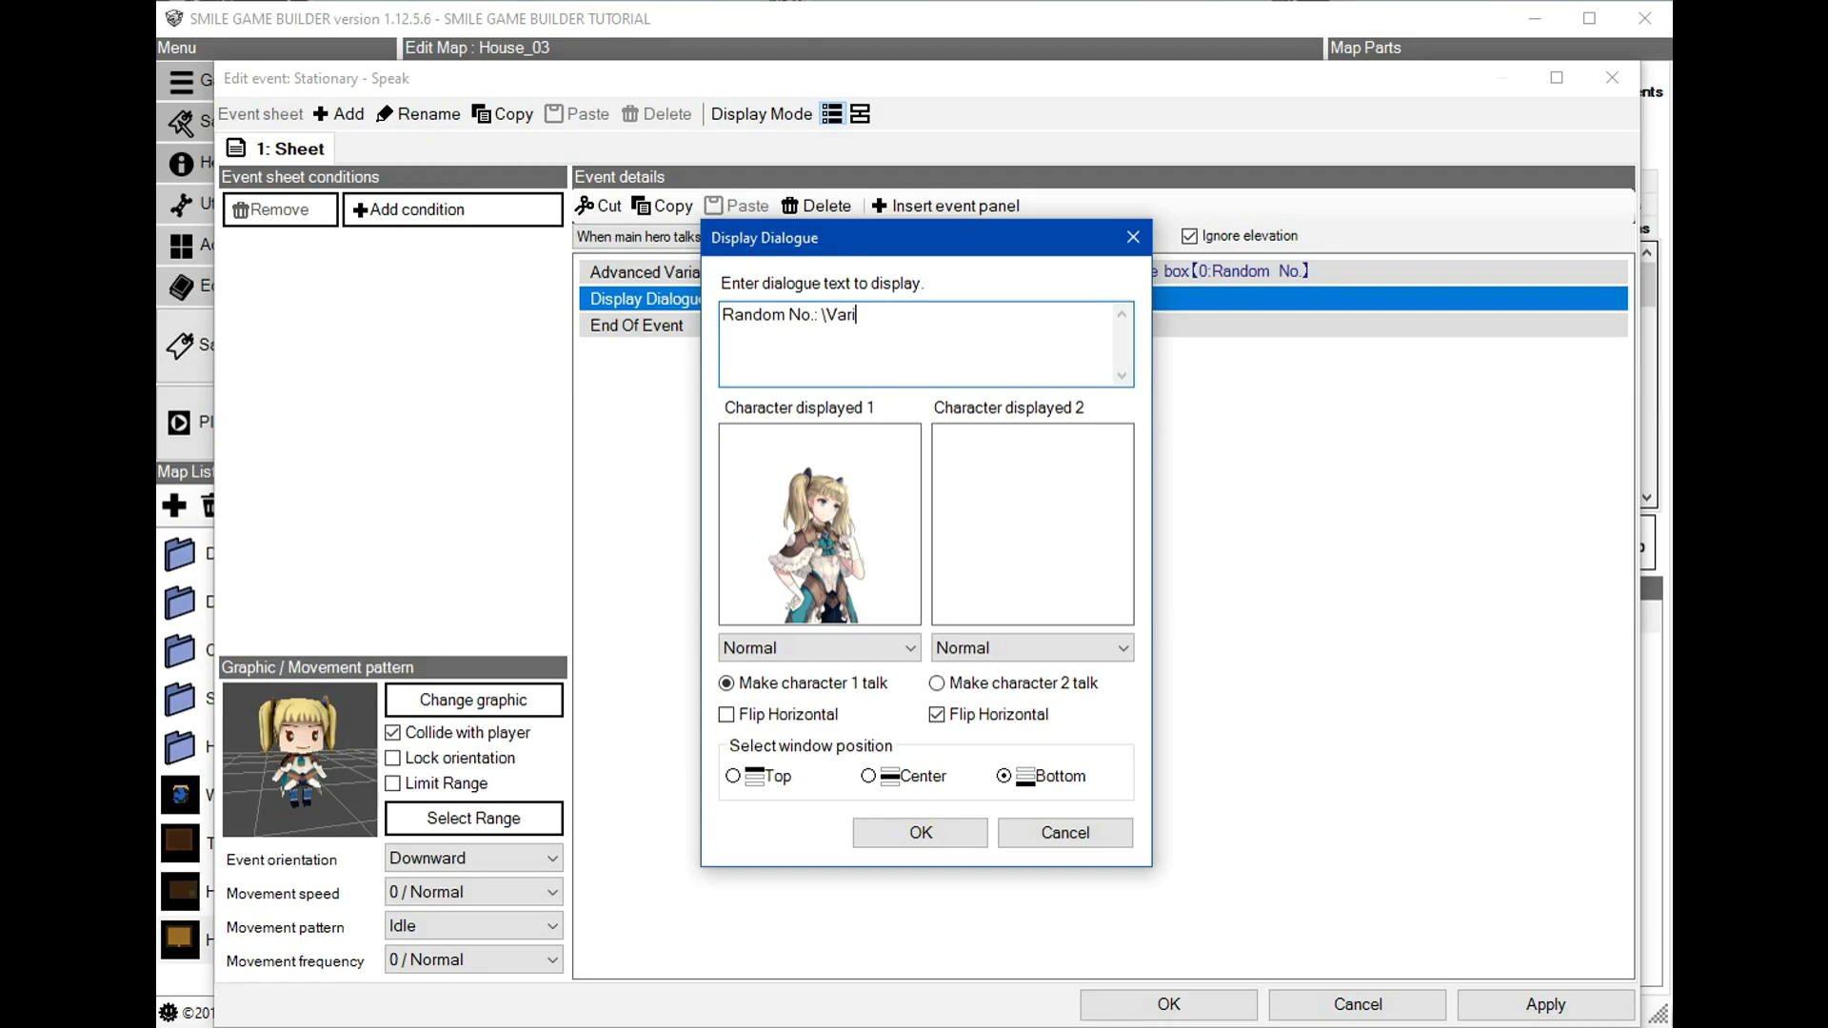
text(able[)
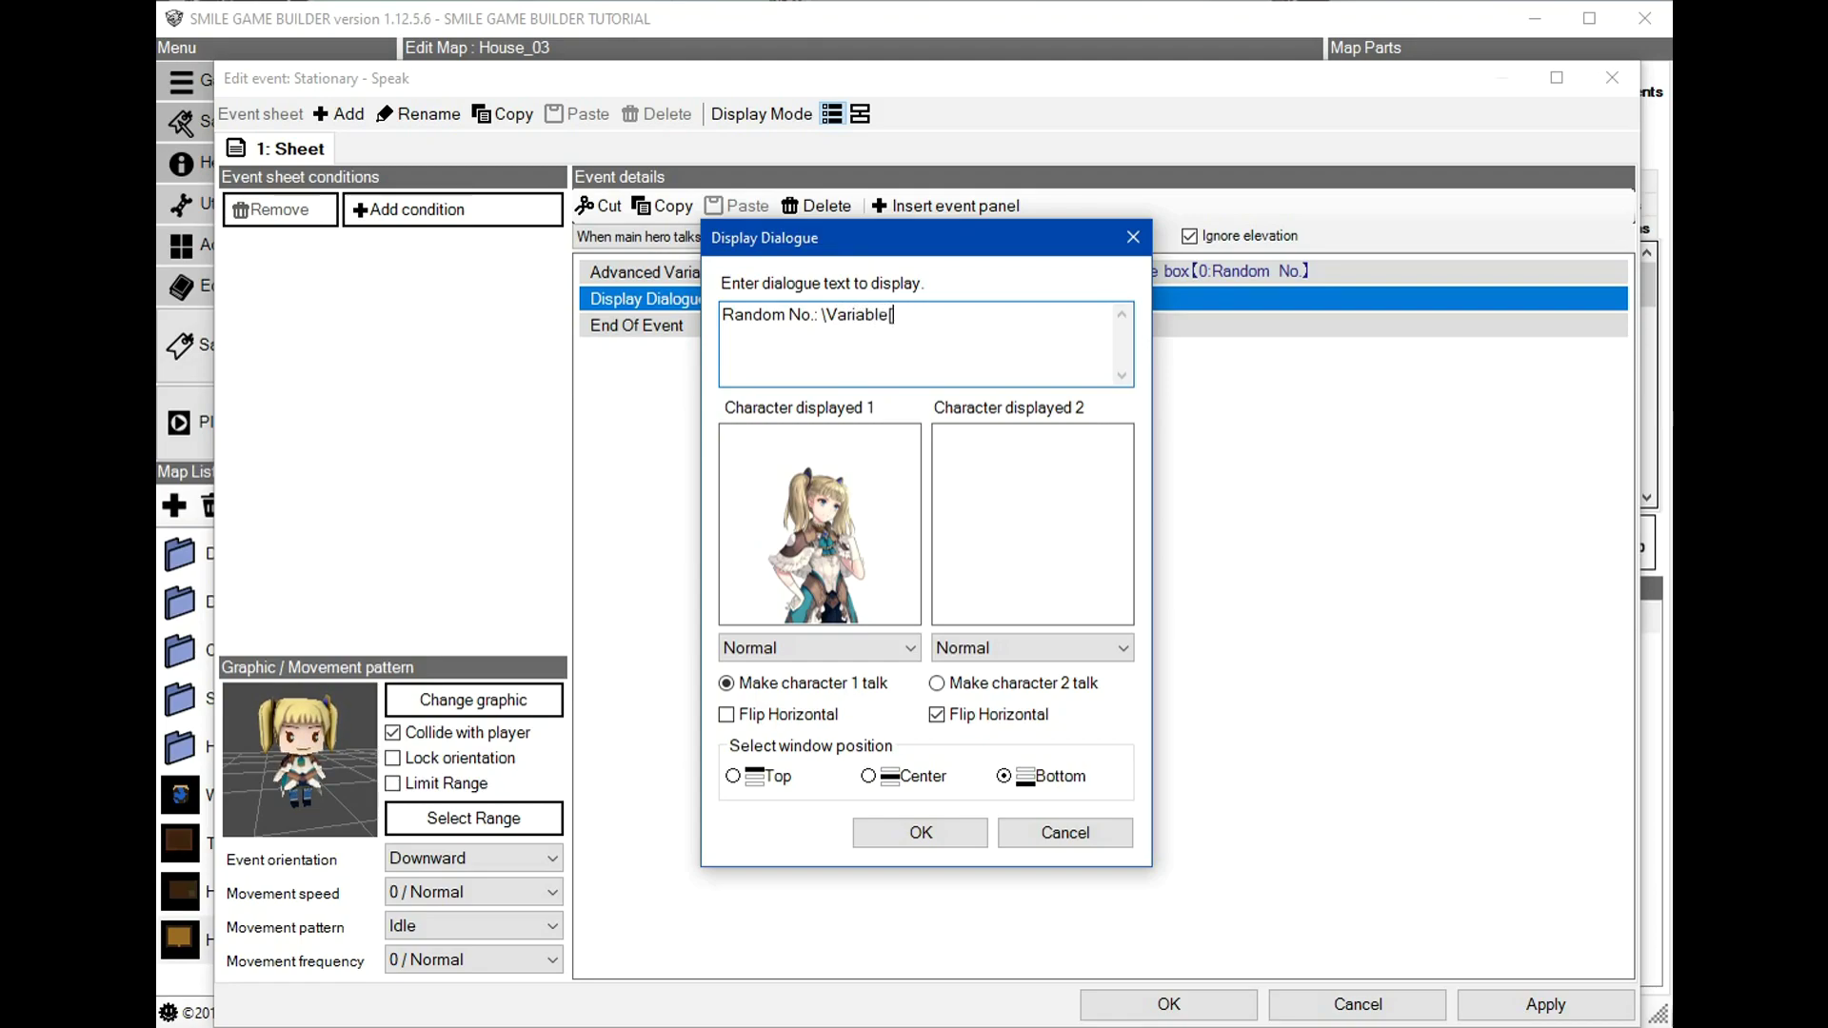
text(0])
click(920, 834)
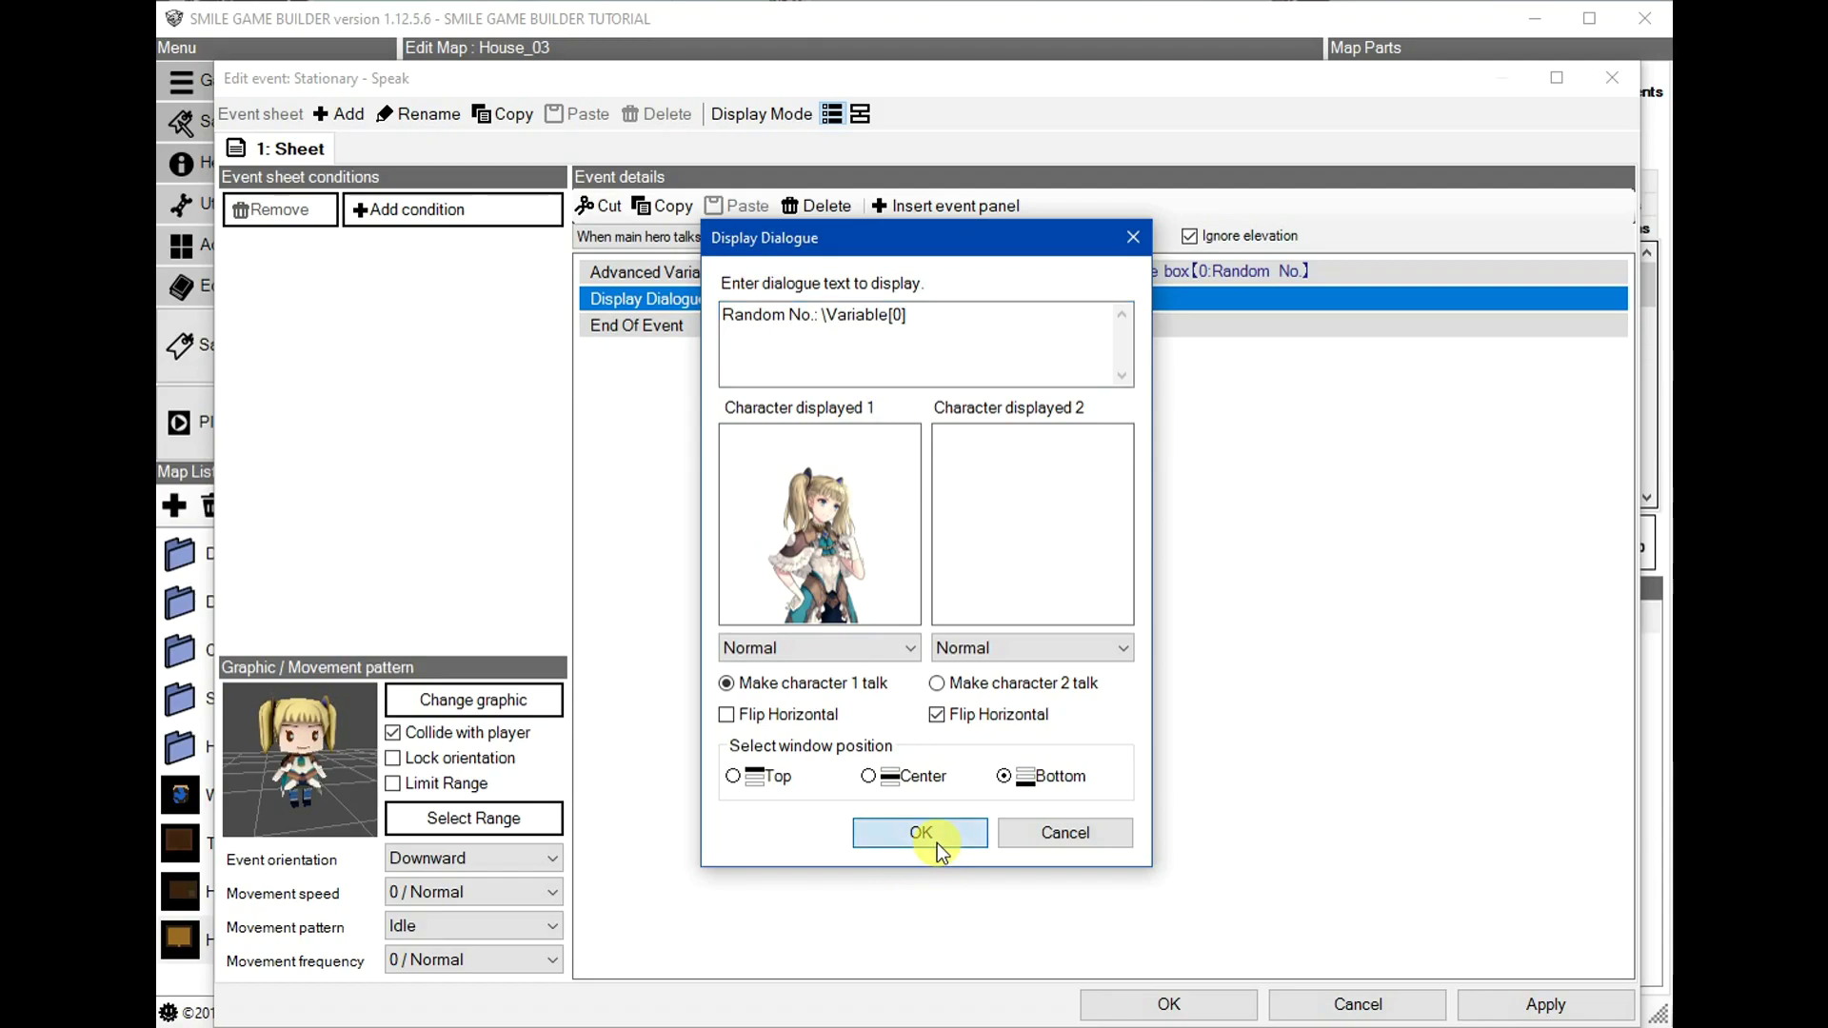
- Add a Display Message step reading 'Random No.: \Variable[0]' after the dialogue
double_click(762, 324)
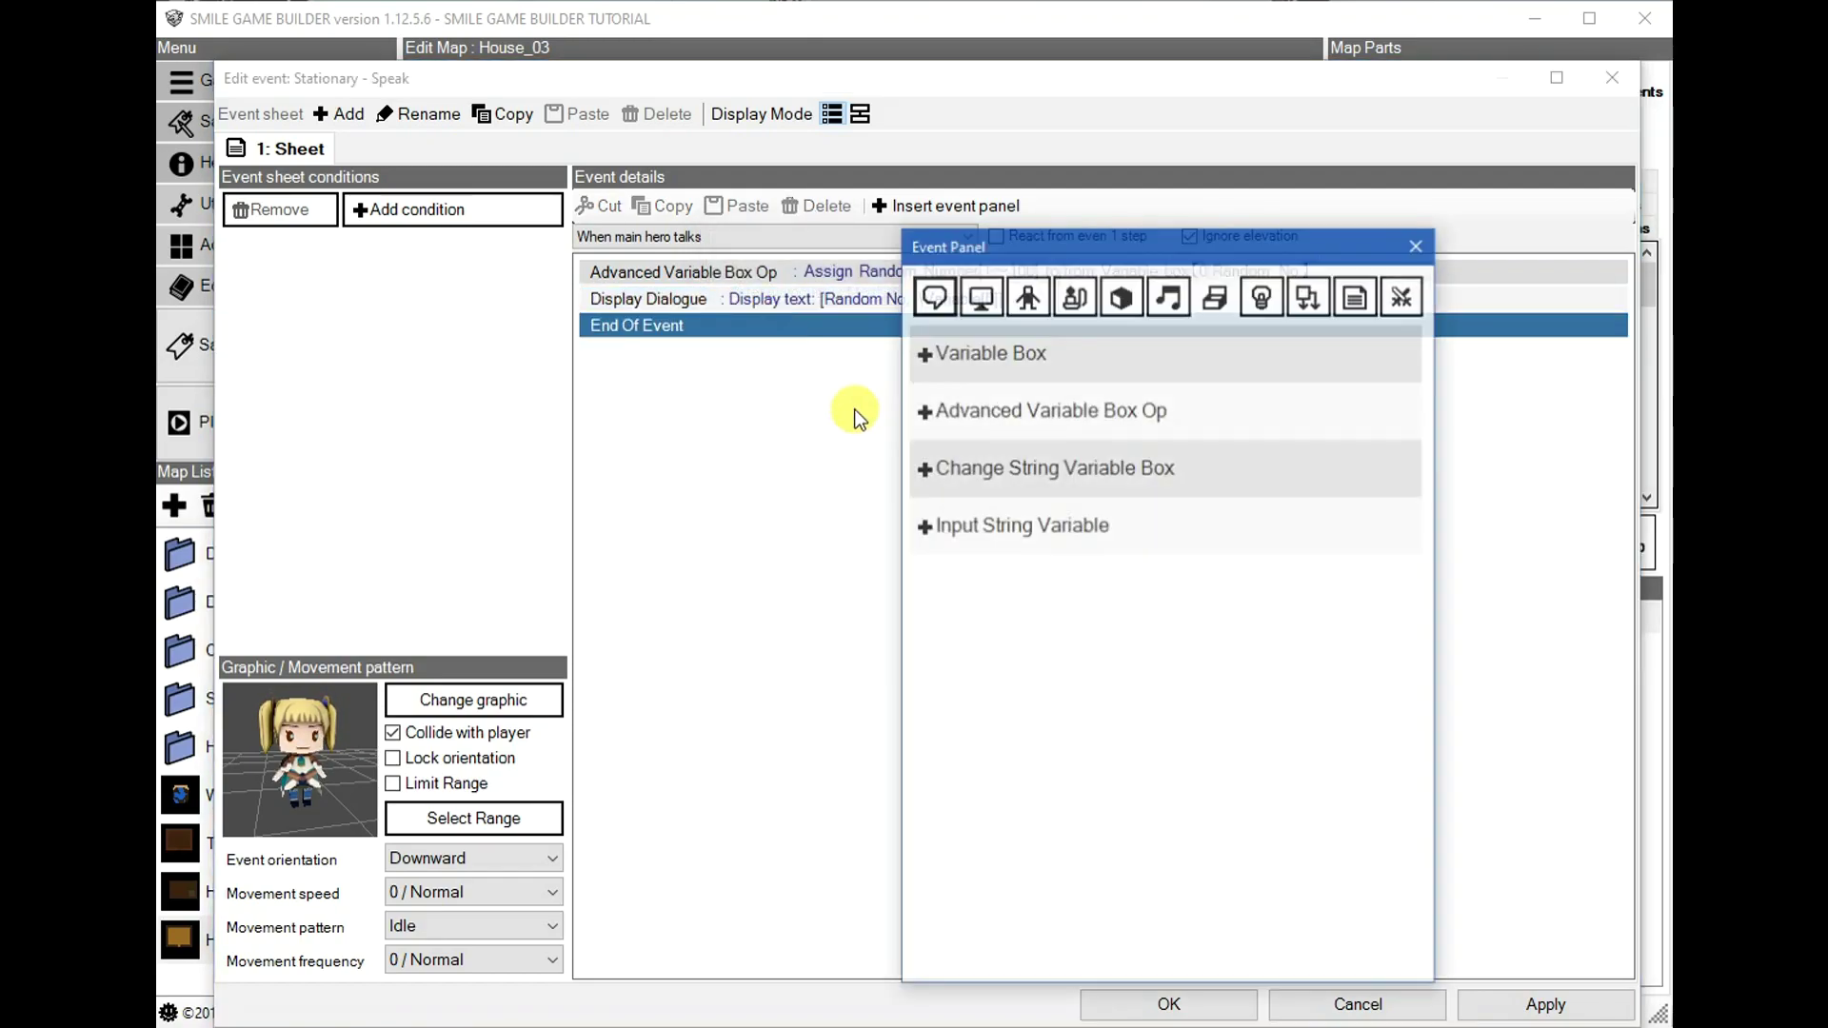
click(932, 295)
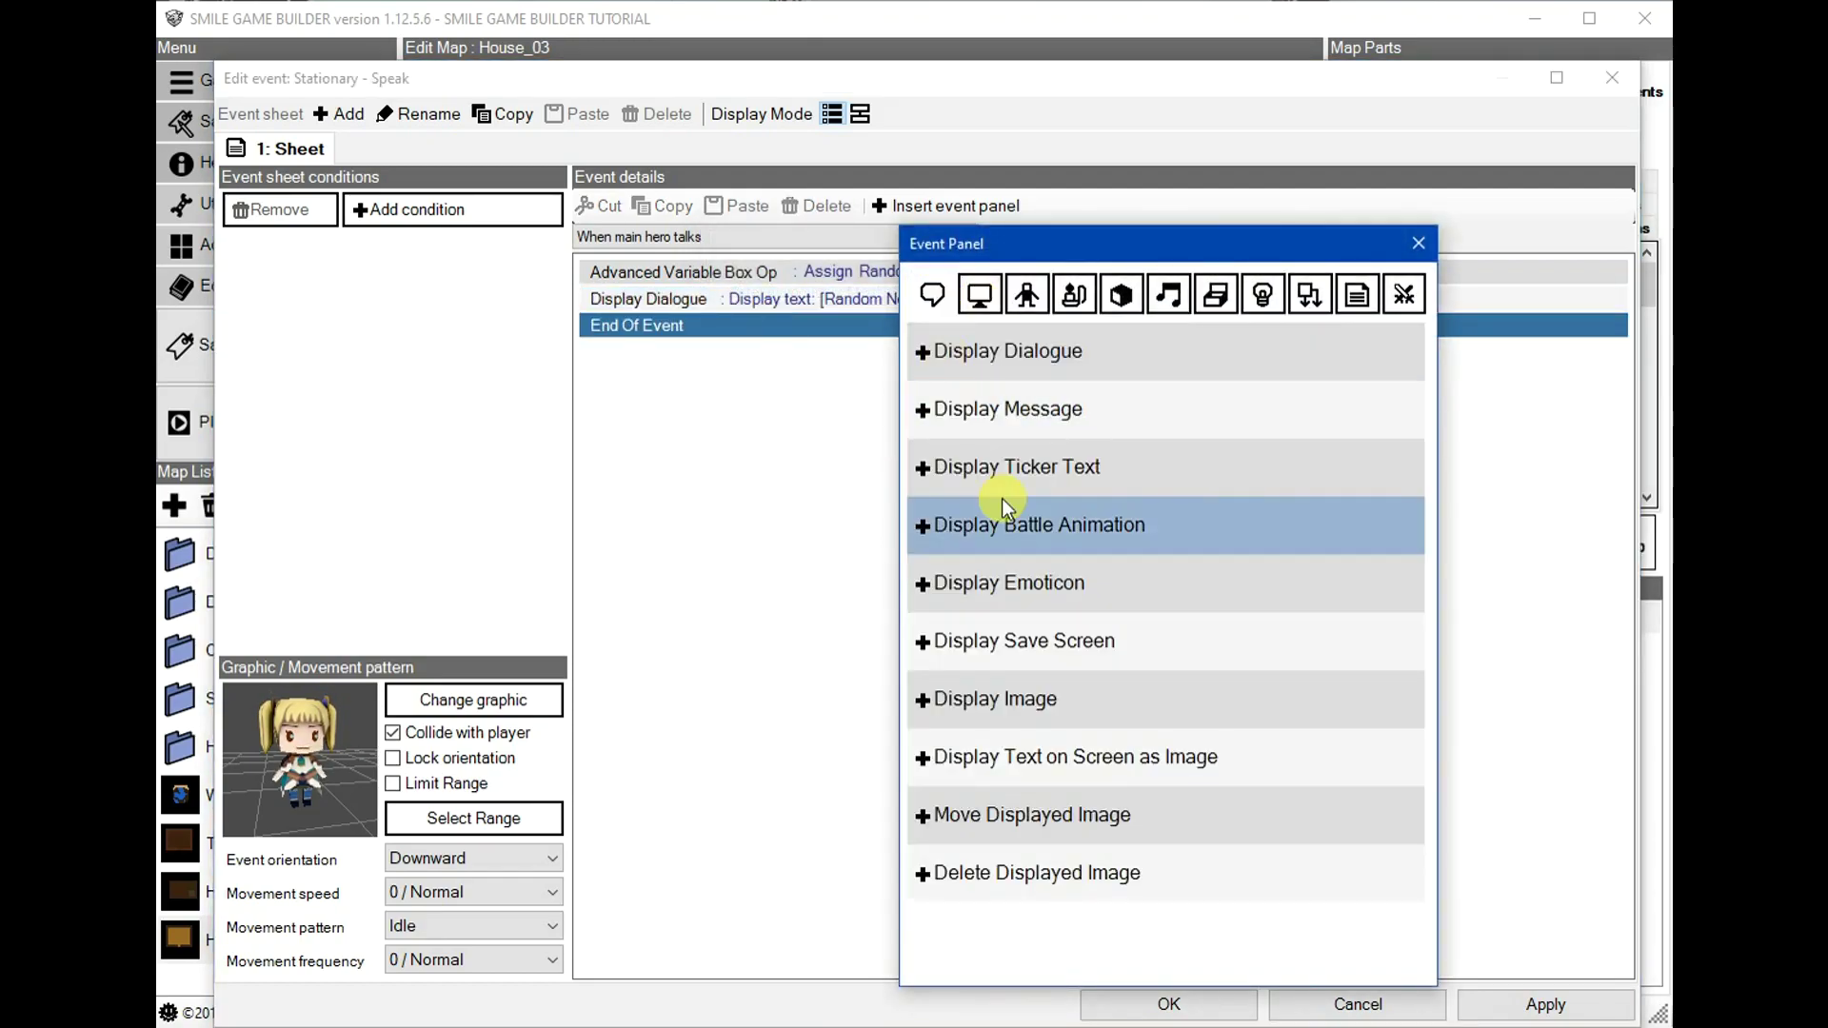
click(997, 411)
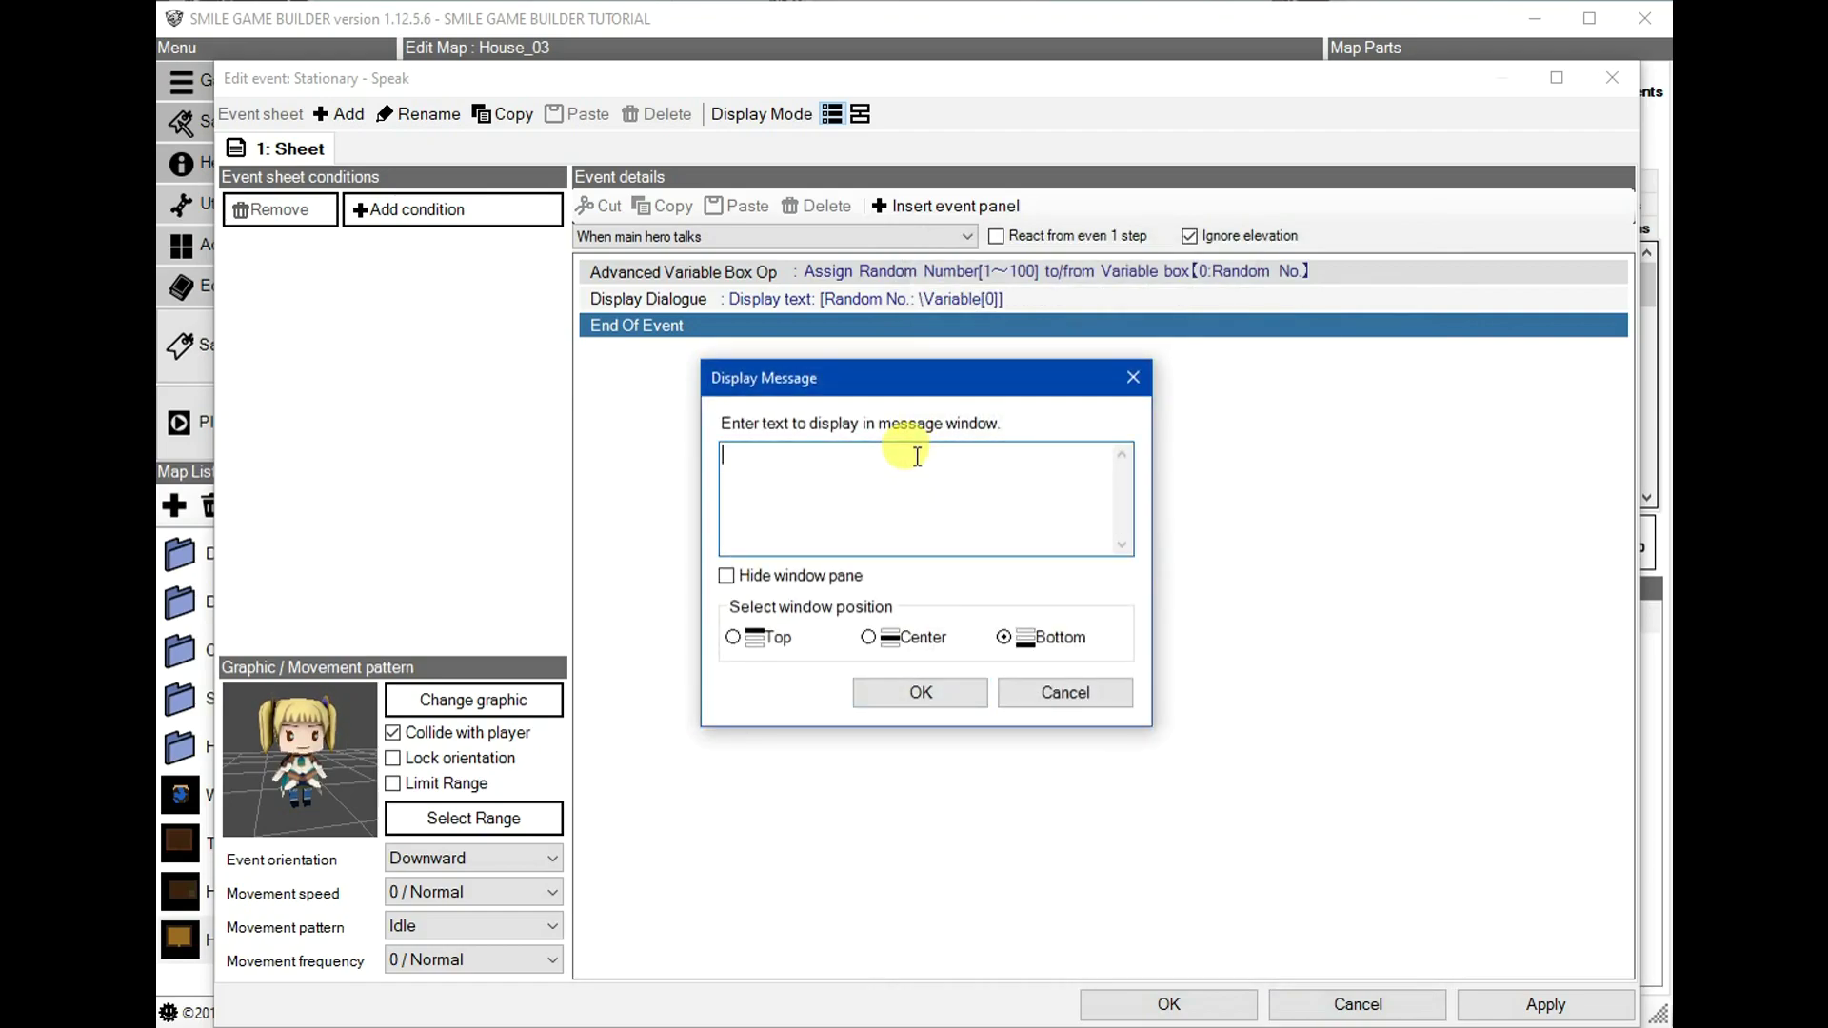
text(Random )
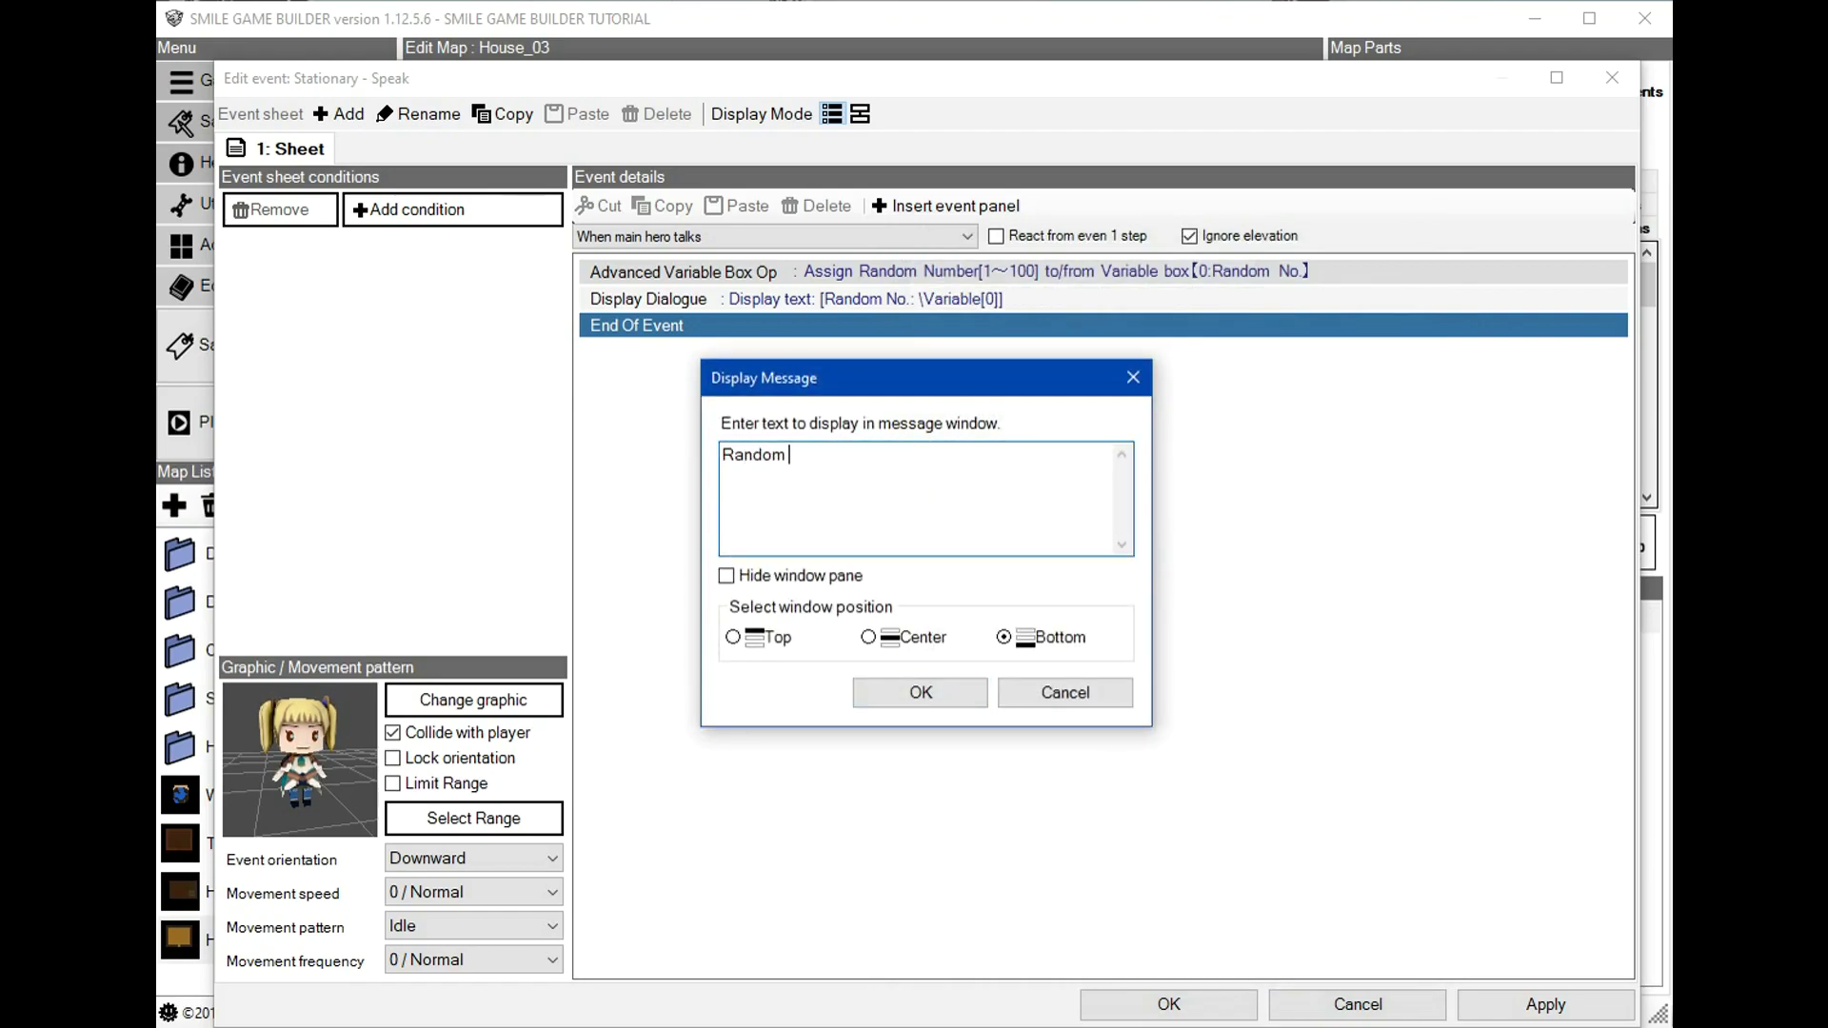
text(No.)
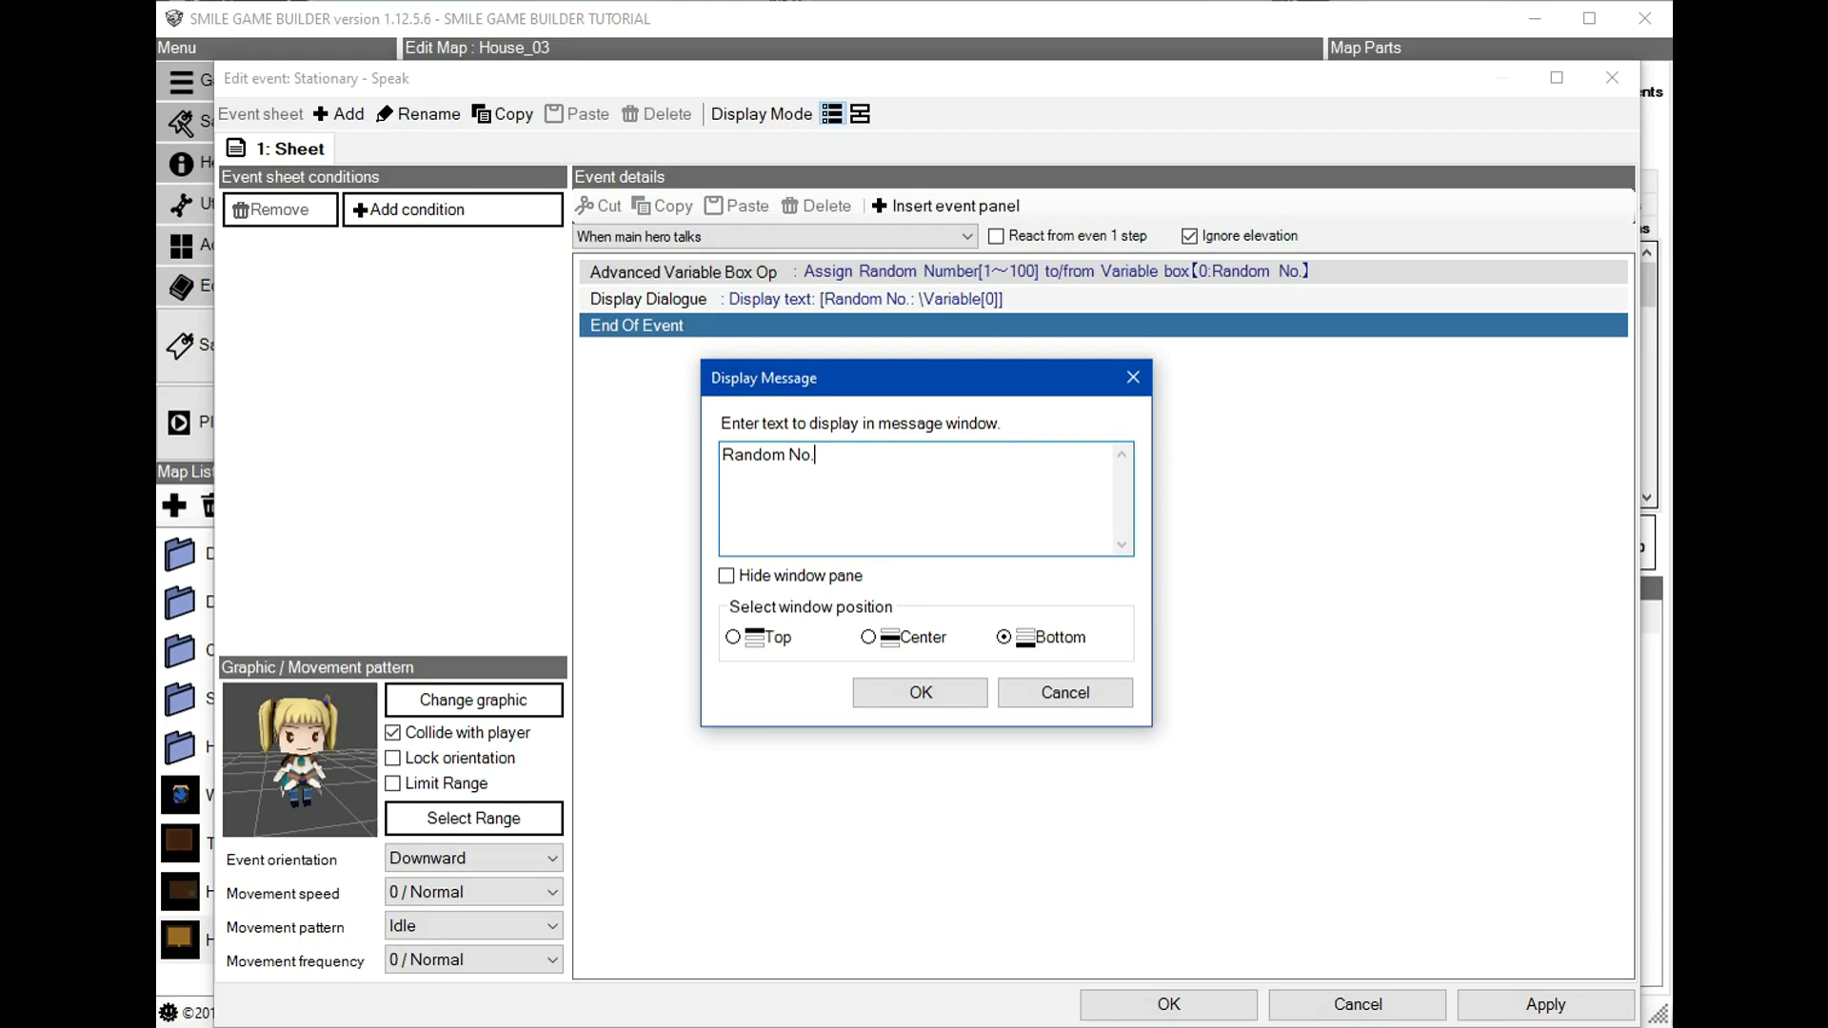
text(@ \Var)
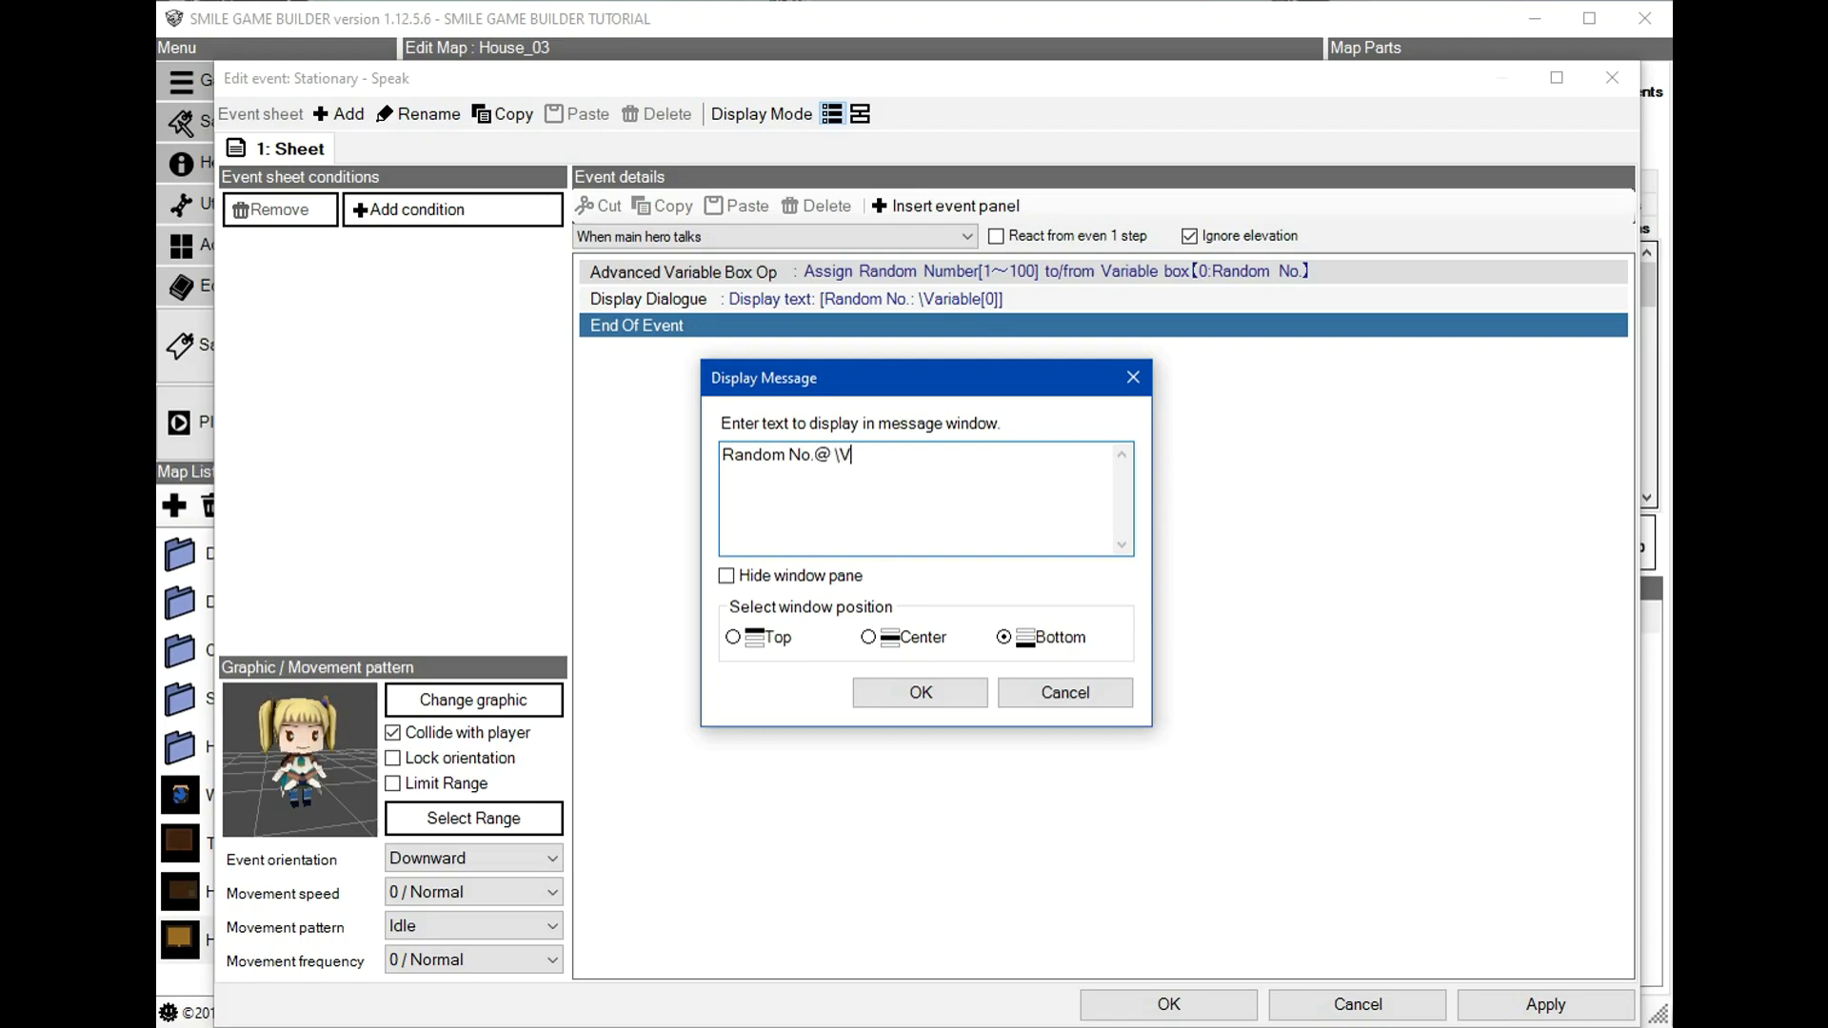
key(BackSpace)
key(BackSpace)
key(BackSpace)
key(BackSpace)
key(BackSpace)
key(BackSpace)
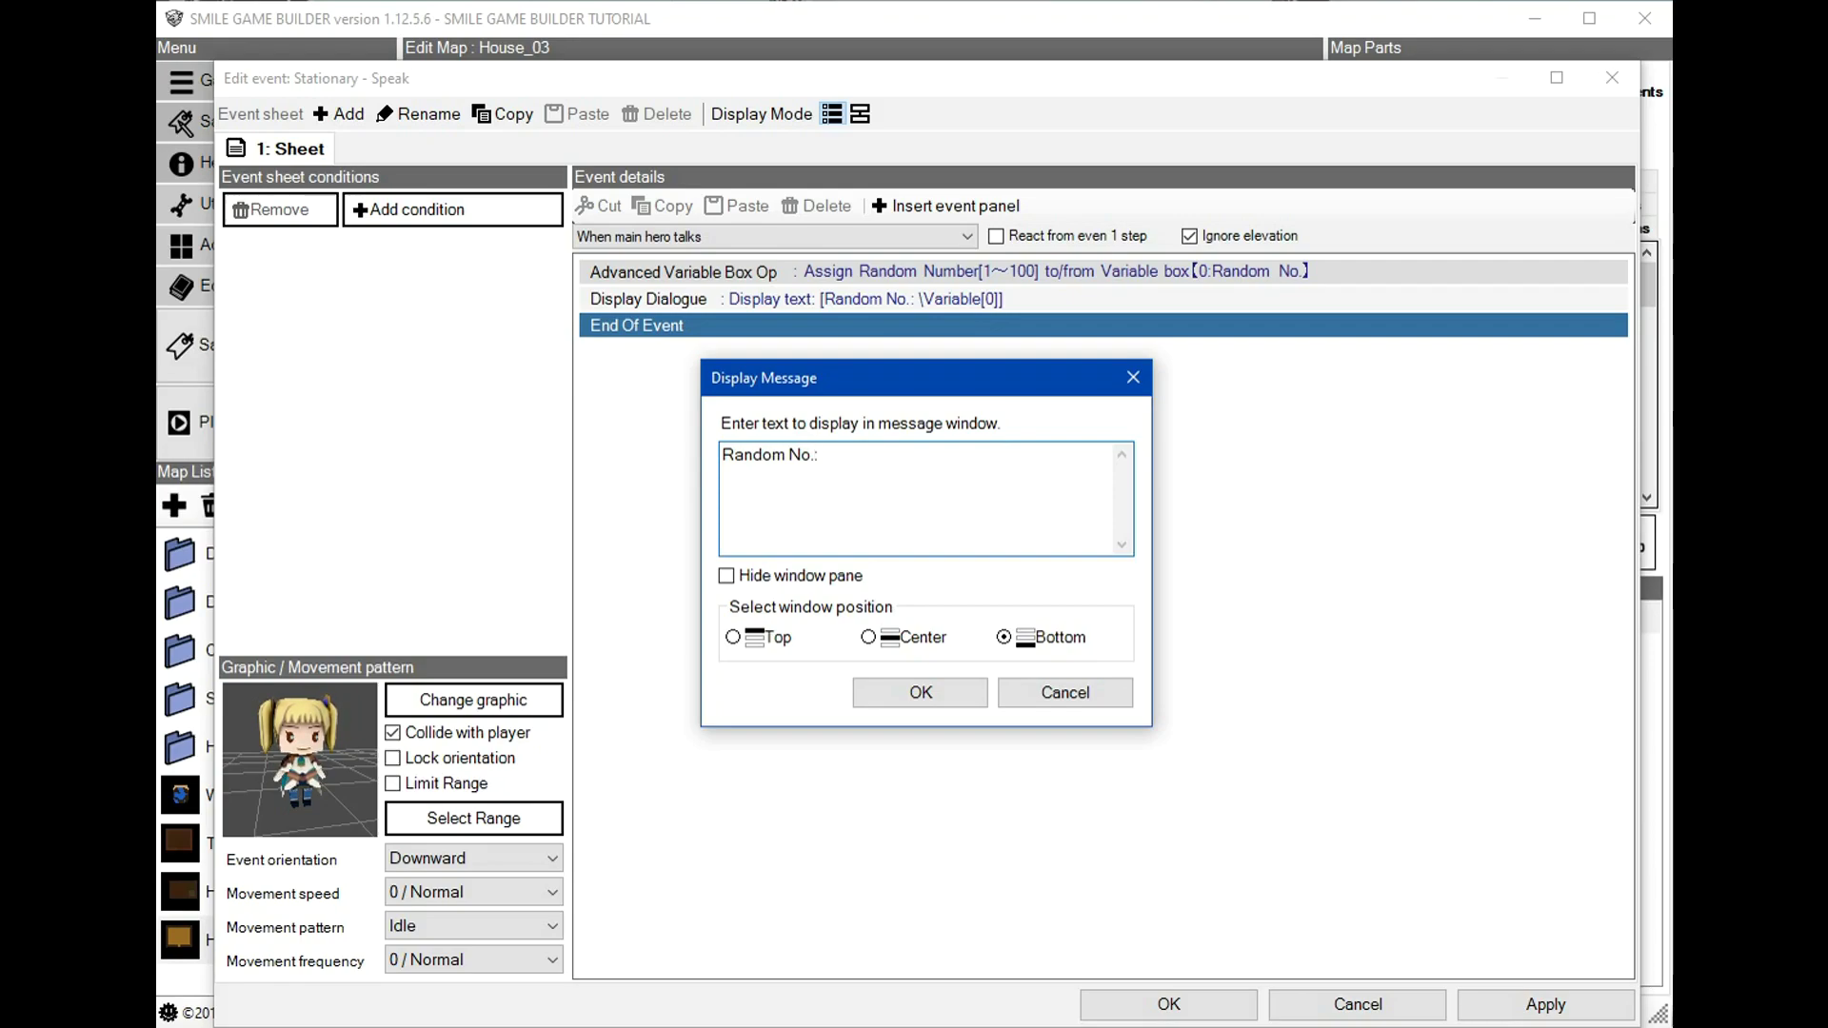
text(\Varia)
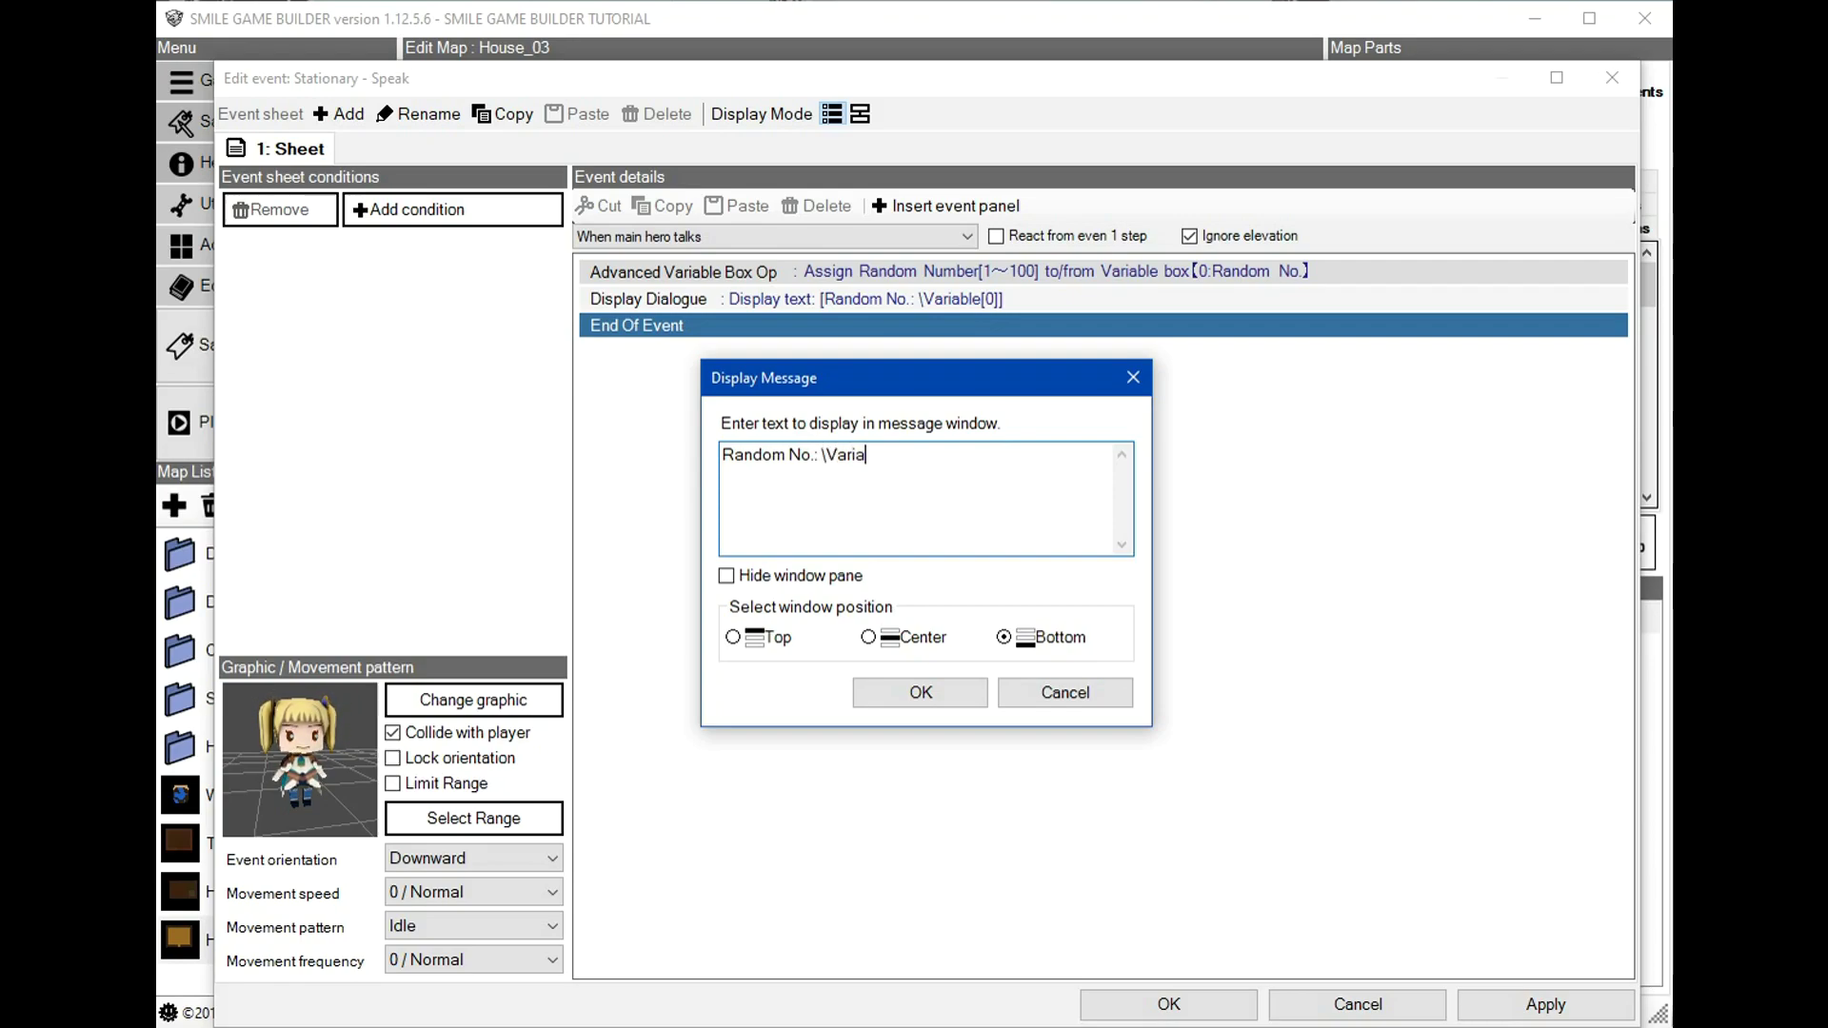
text(ble[0])
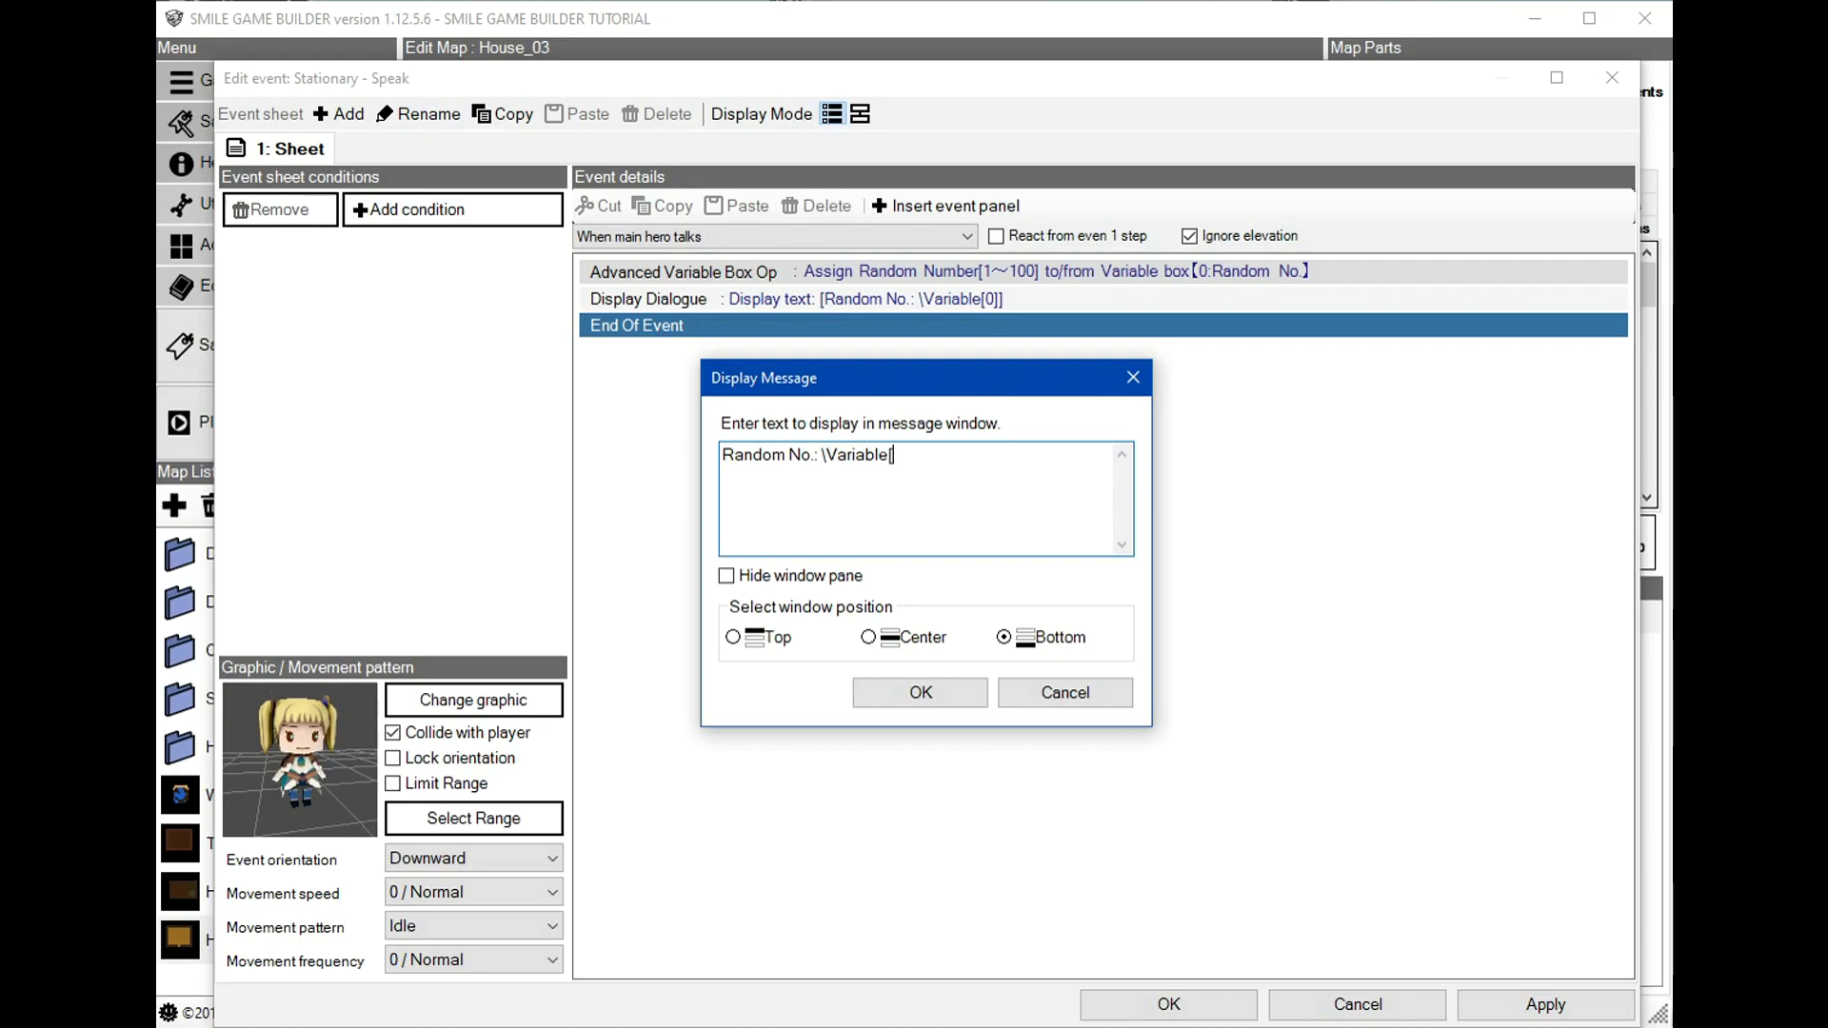
click(922, 692)
double_click(803, 352)
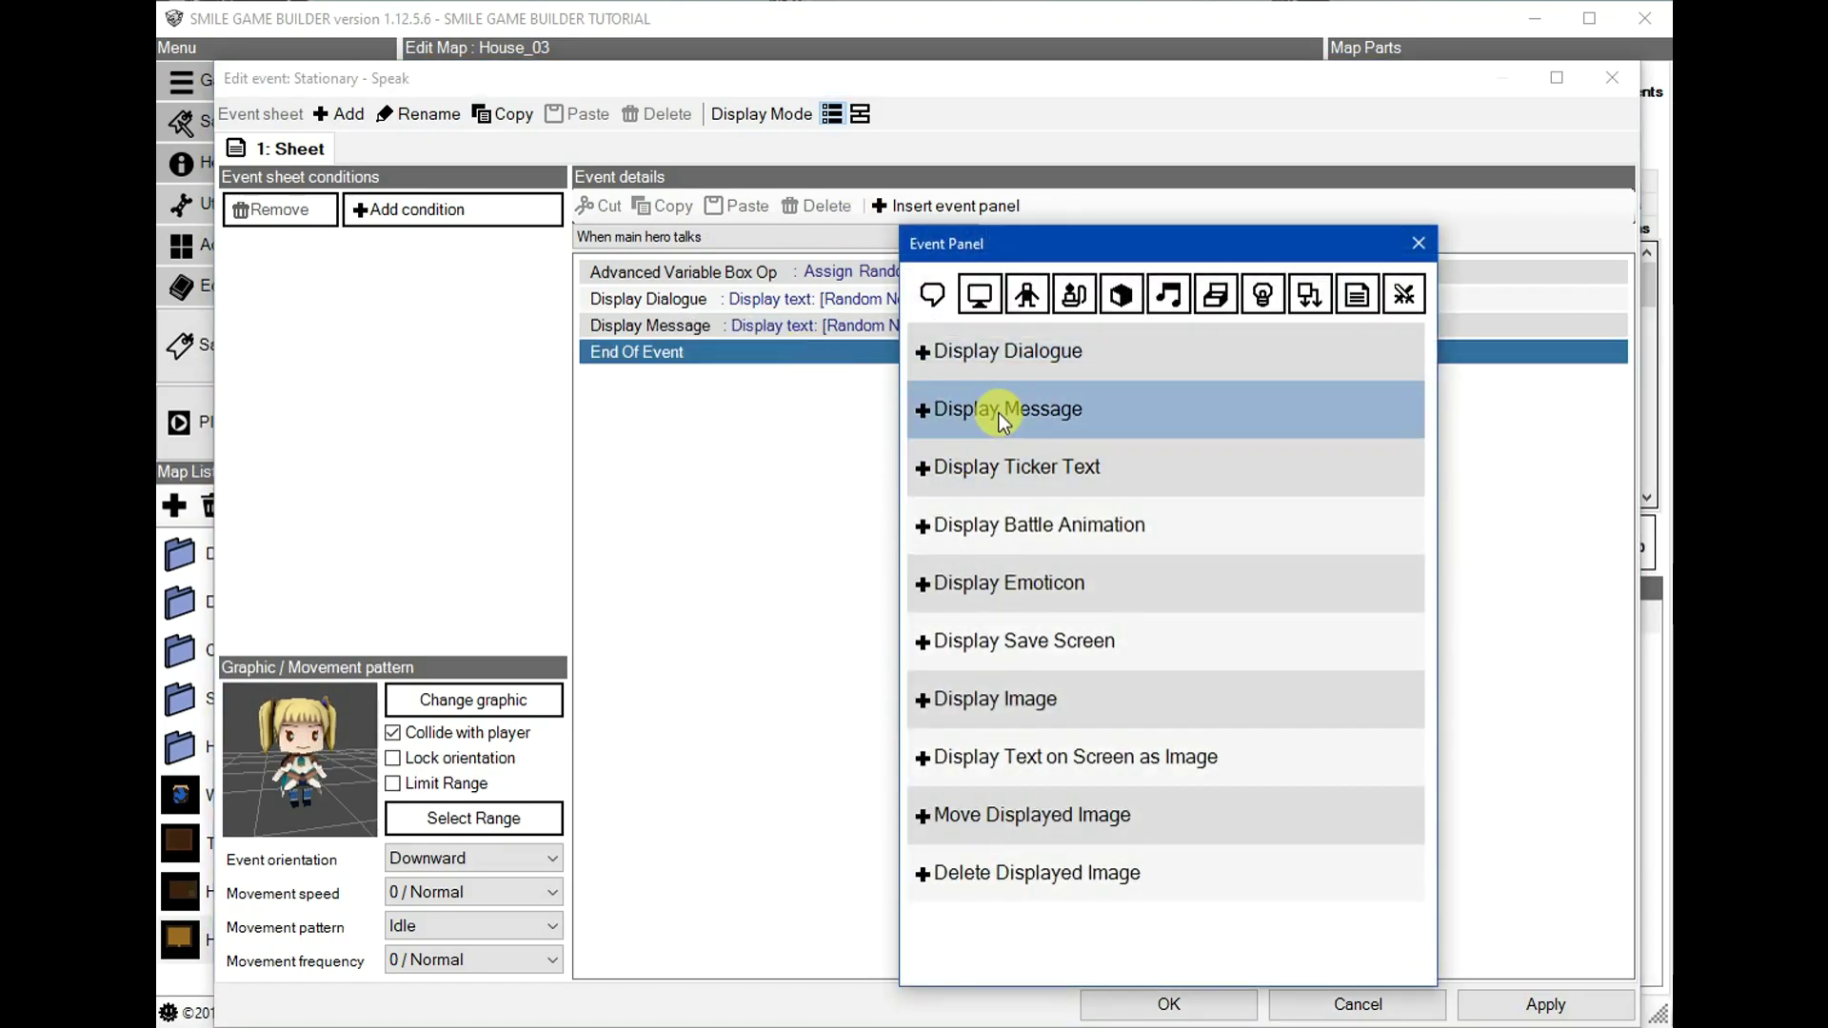
- Add a Display Ticker Text step reading 'Random No.: \v[0]' on a black background
click(996, 467)
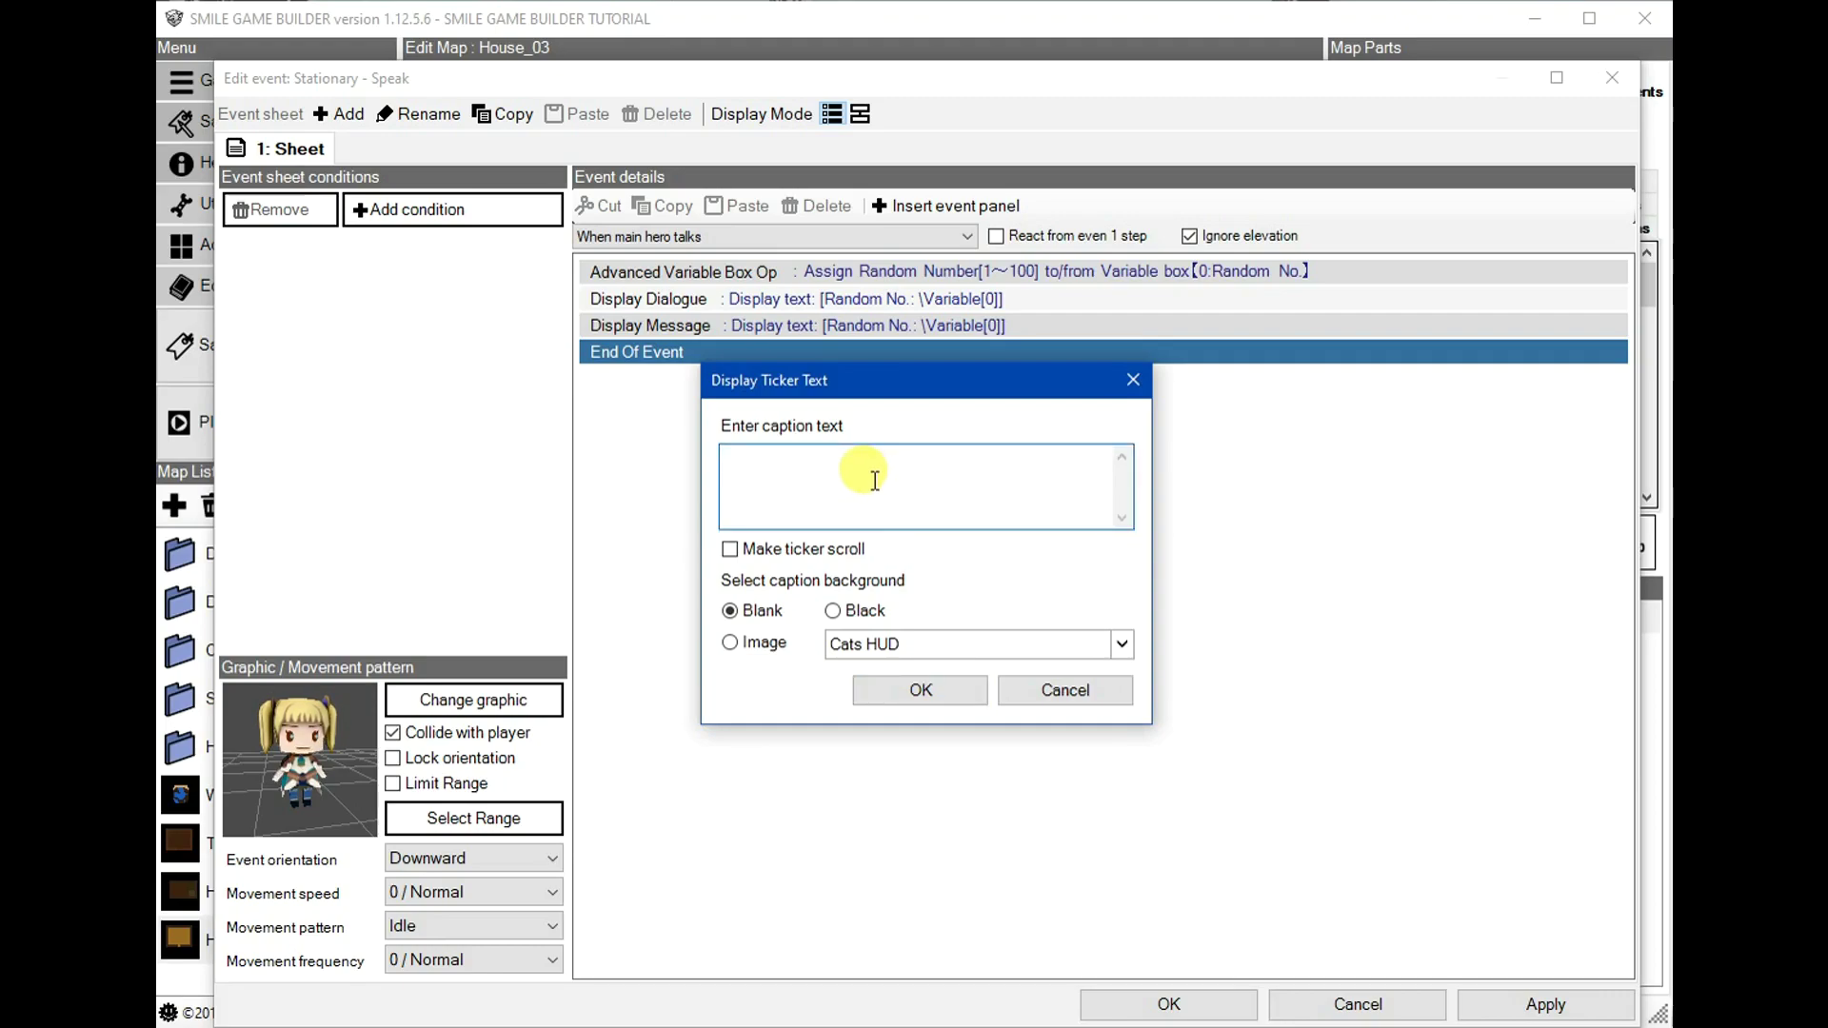
text(Ra)
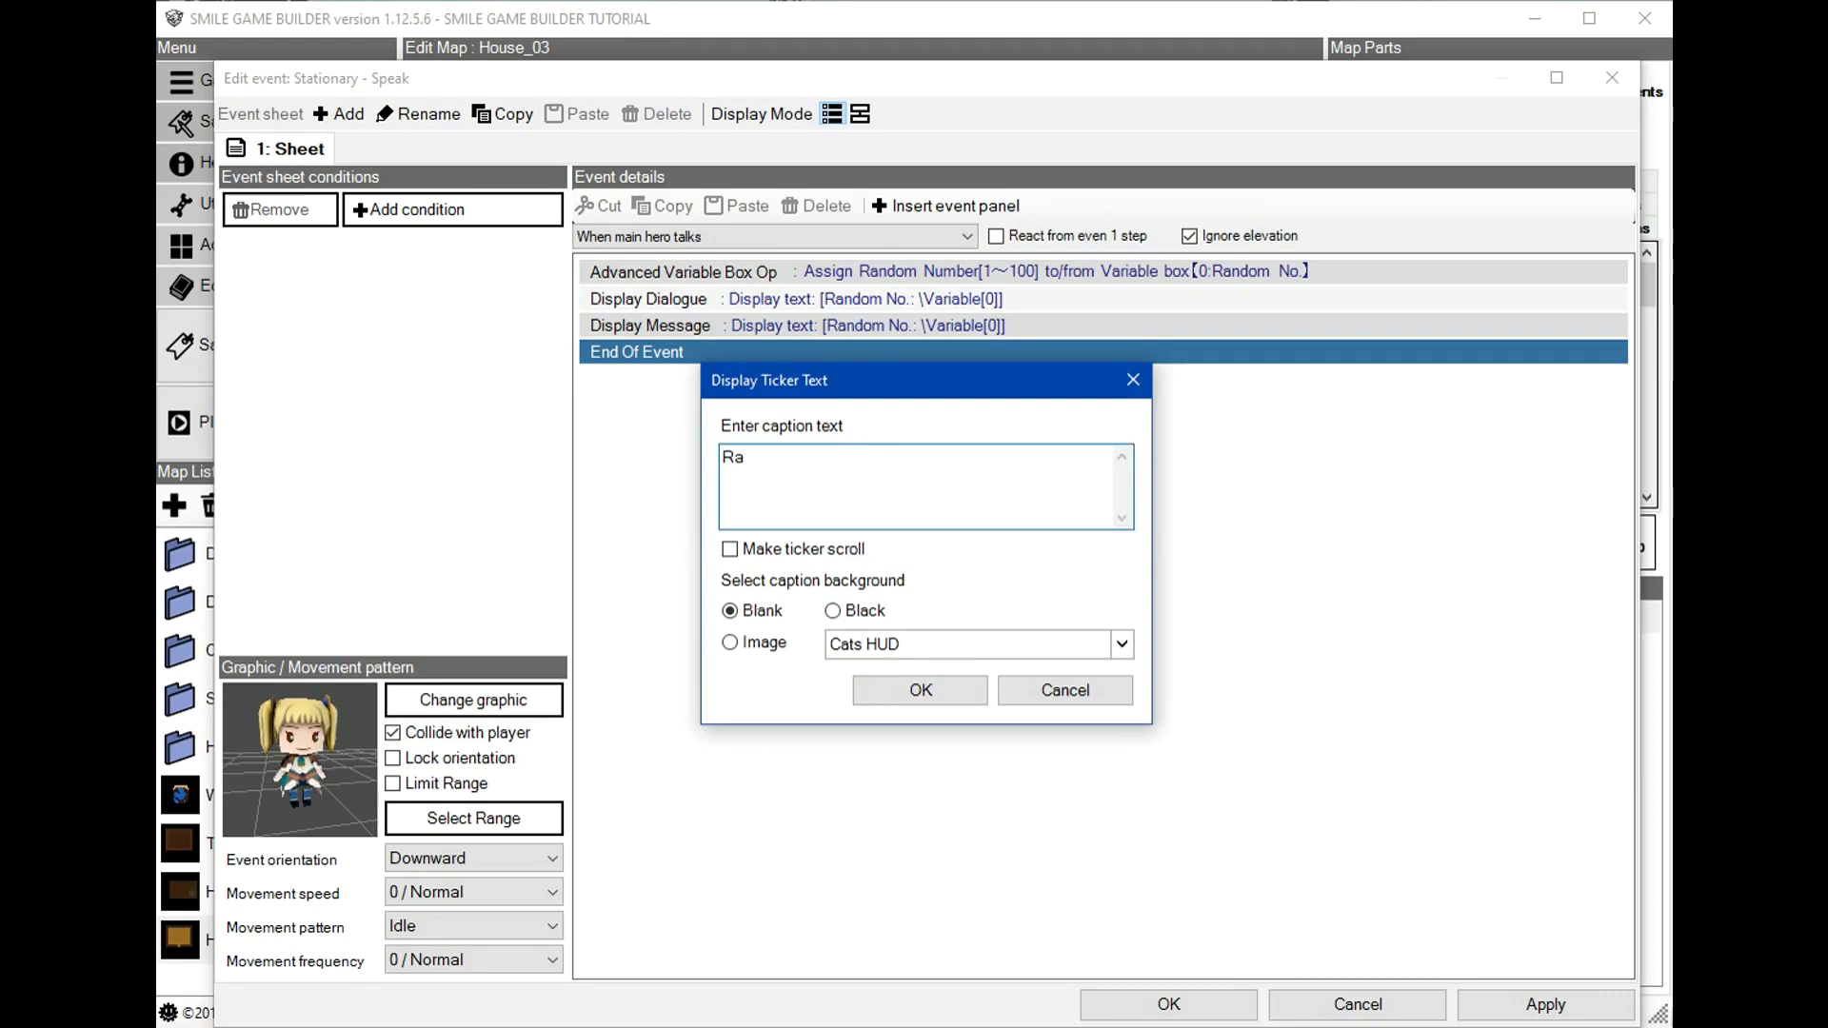
text(ndom No.: \v)
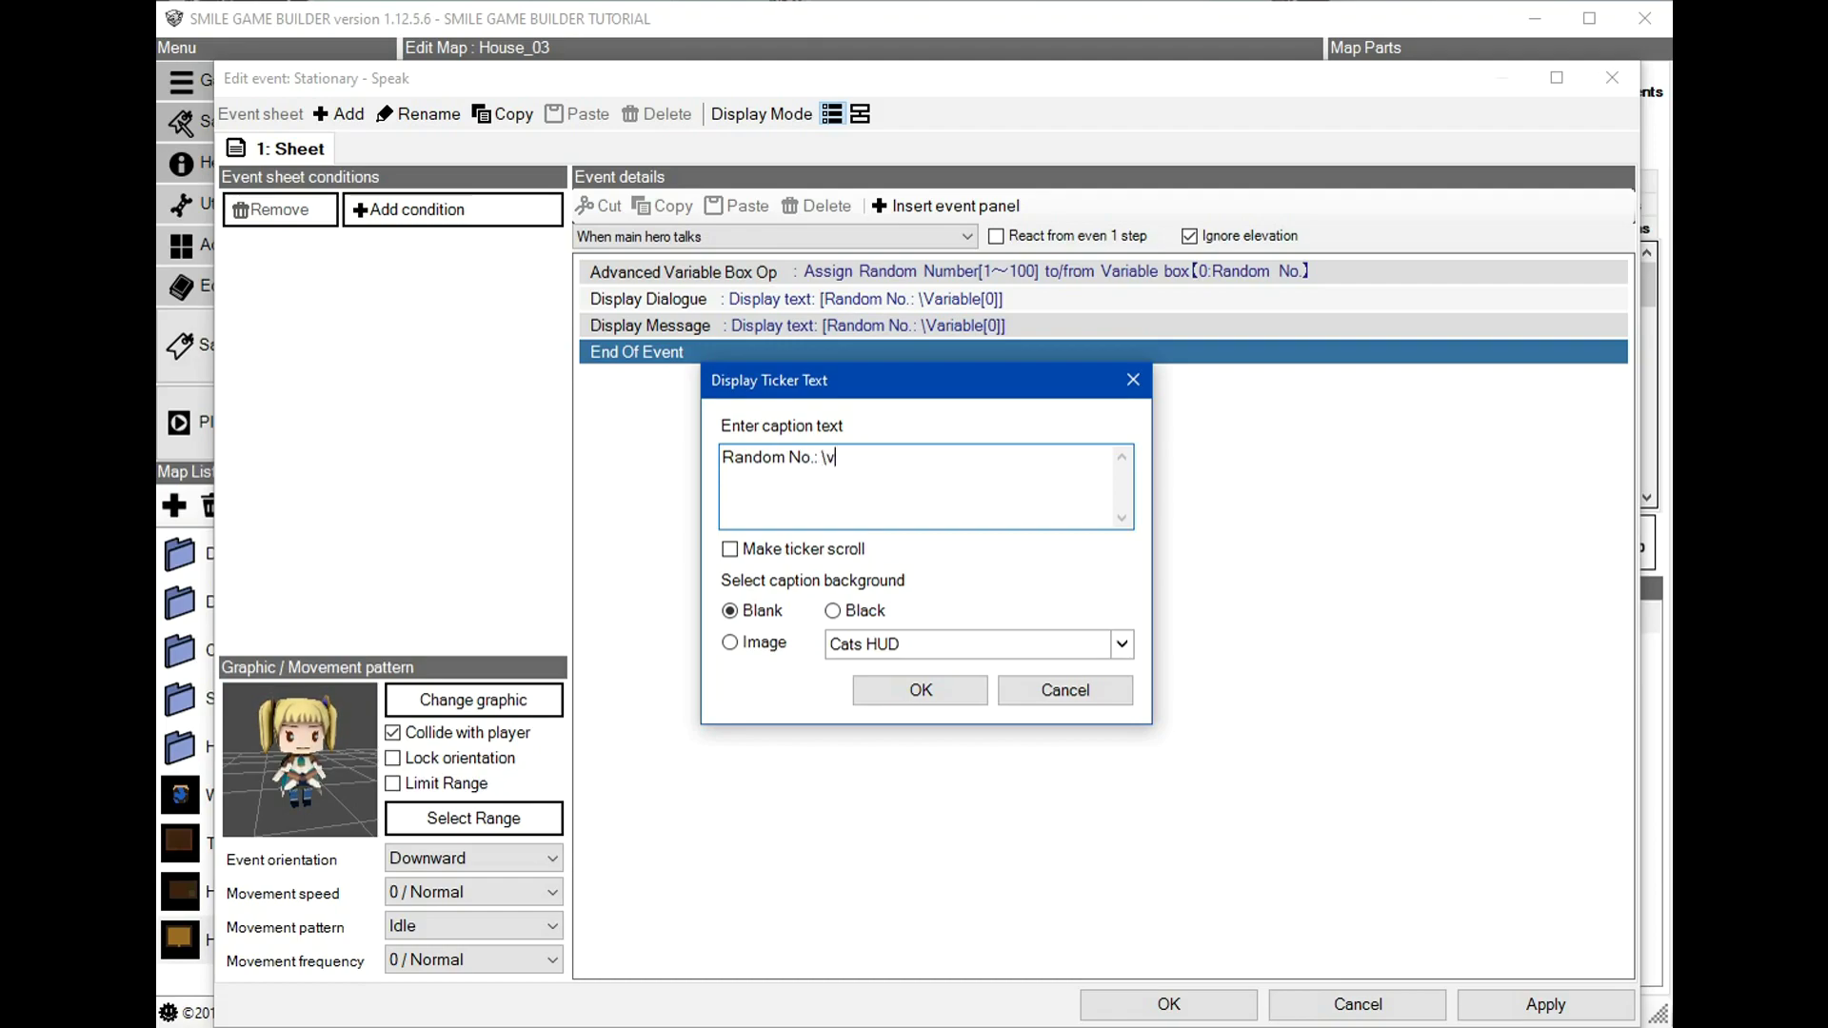
text([0])
click(848, 613)
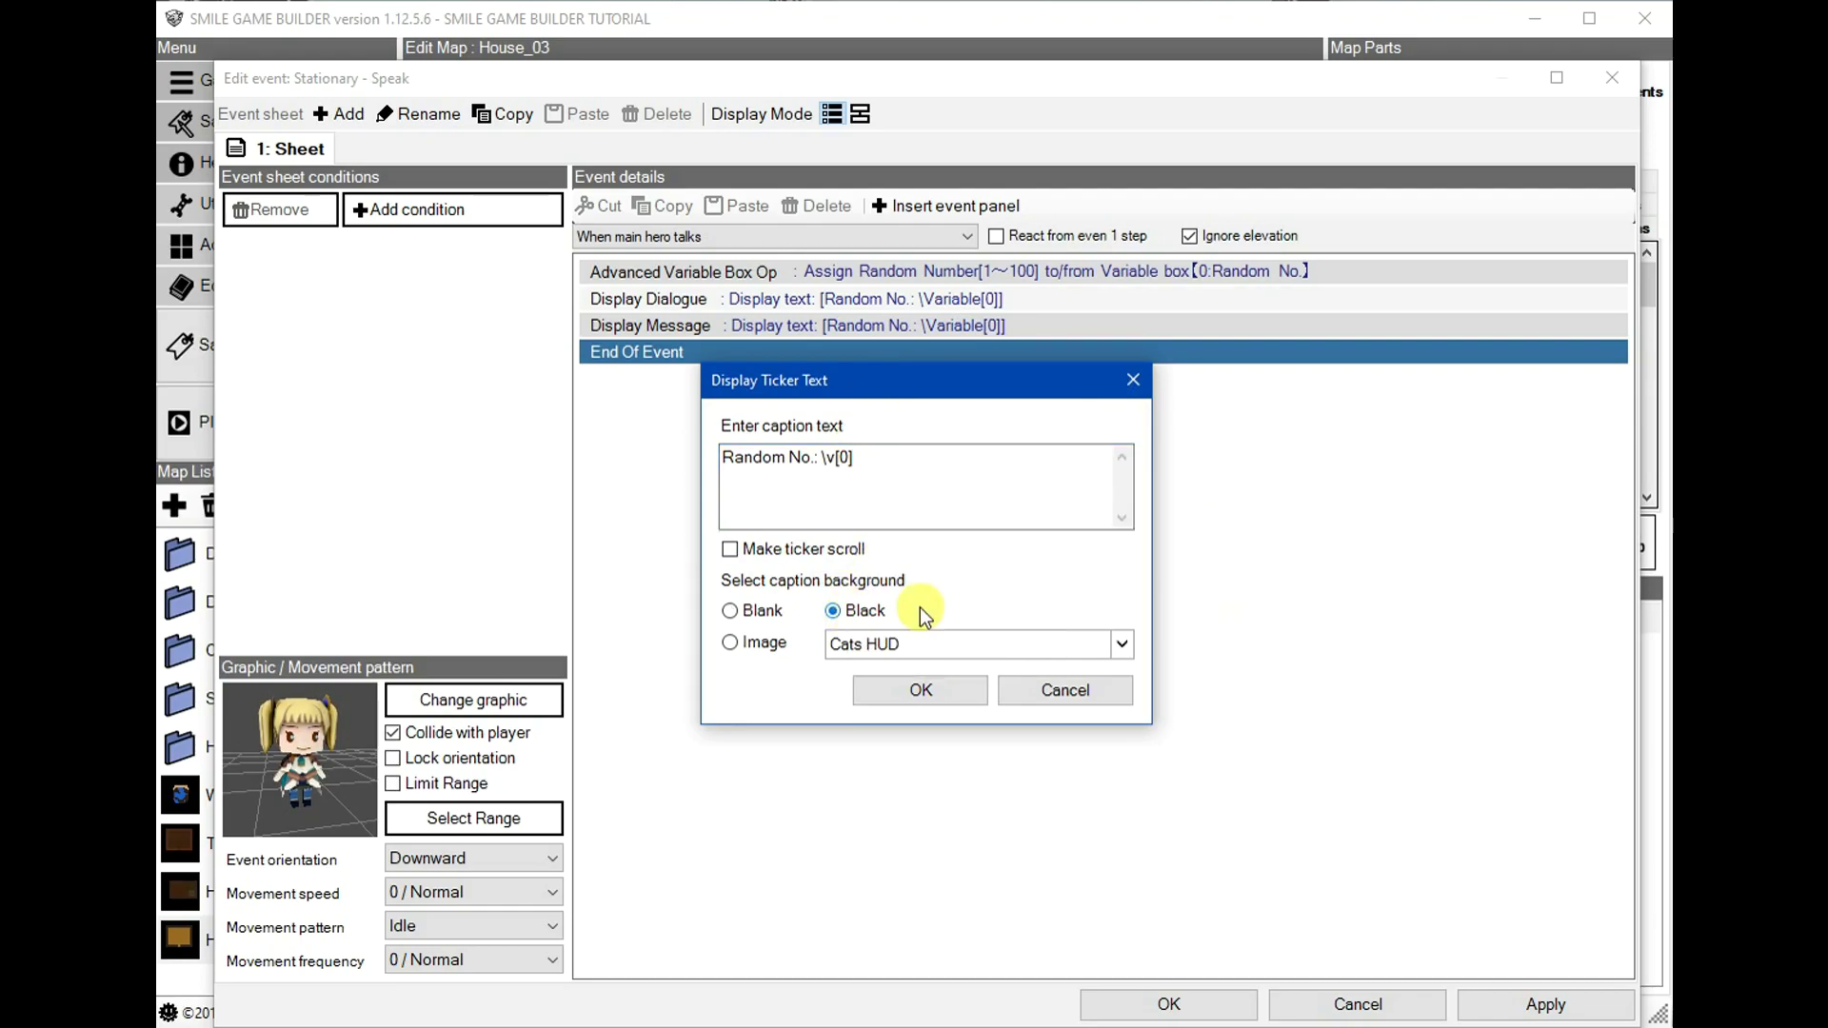
click(933, 701)
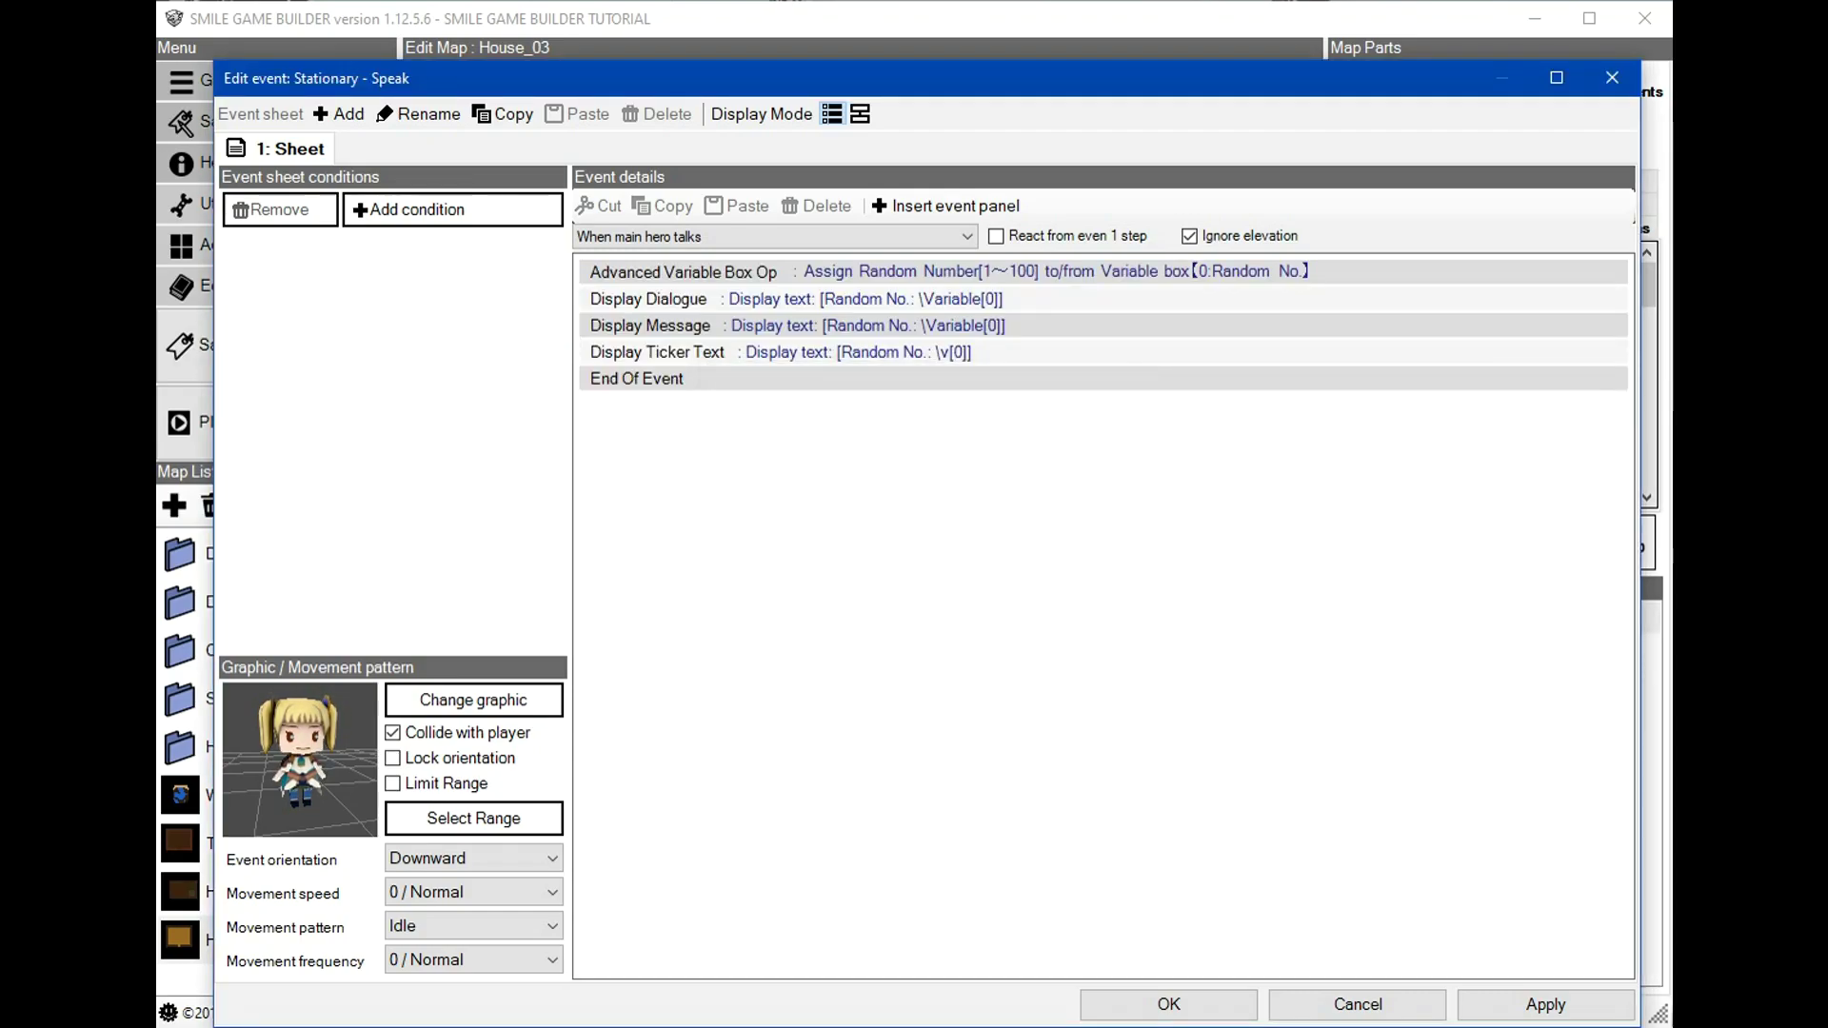
- Save the event and playtest it, advancing through the dialogue and message, then end the test
click(1215, 1009)
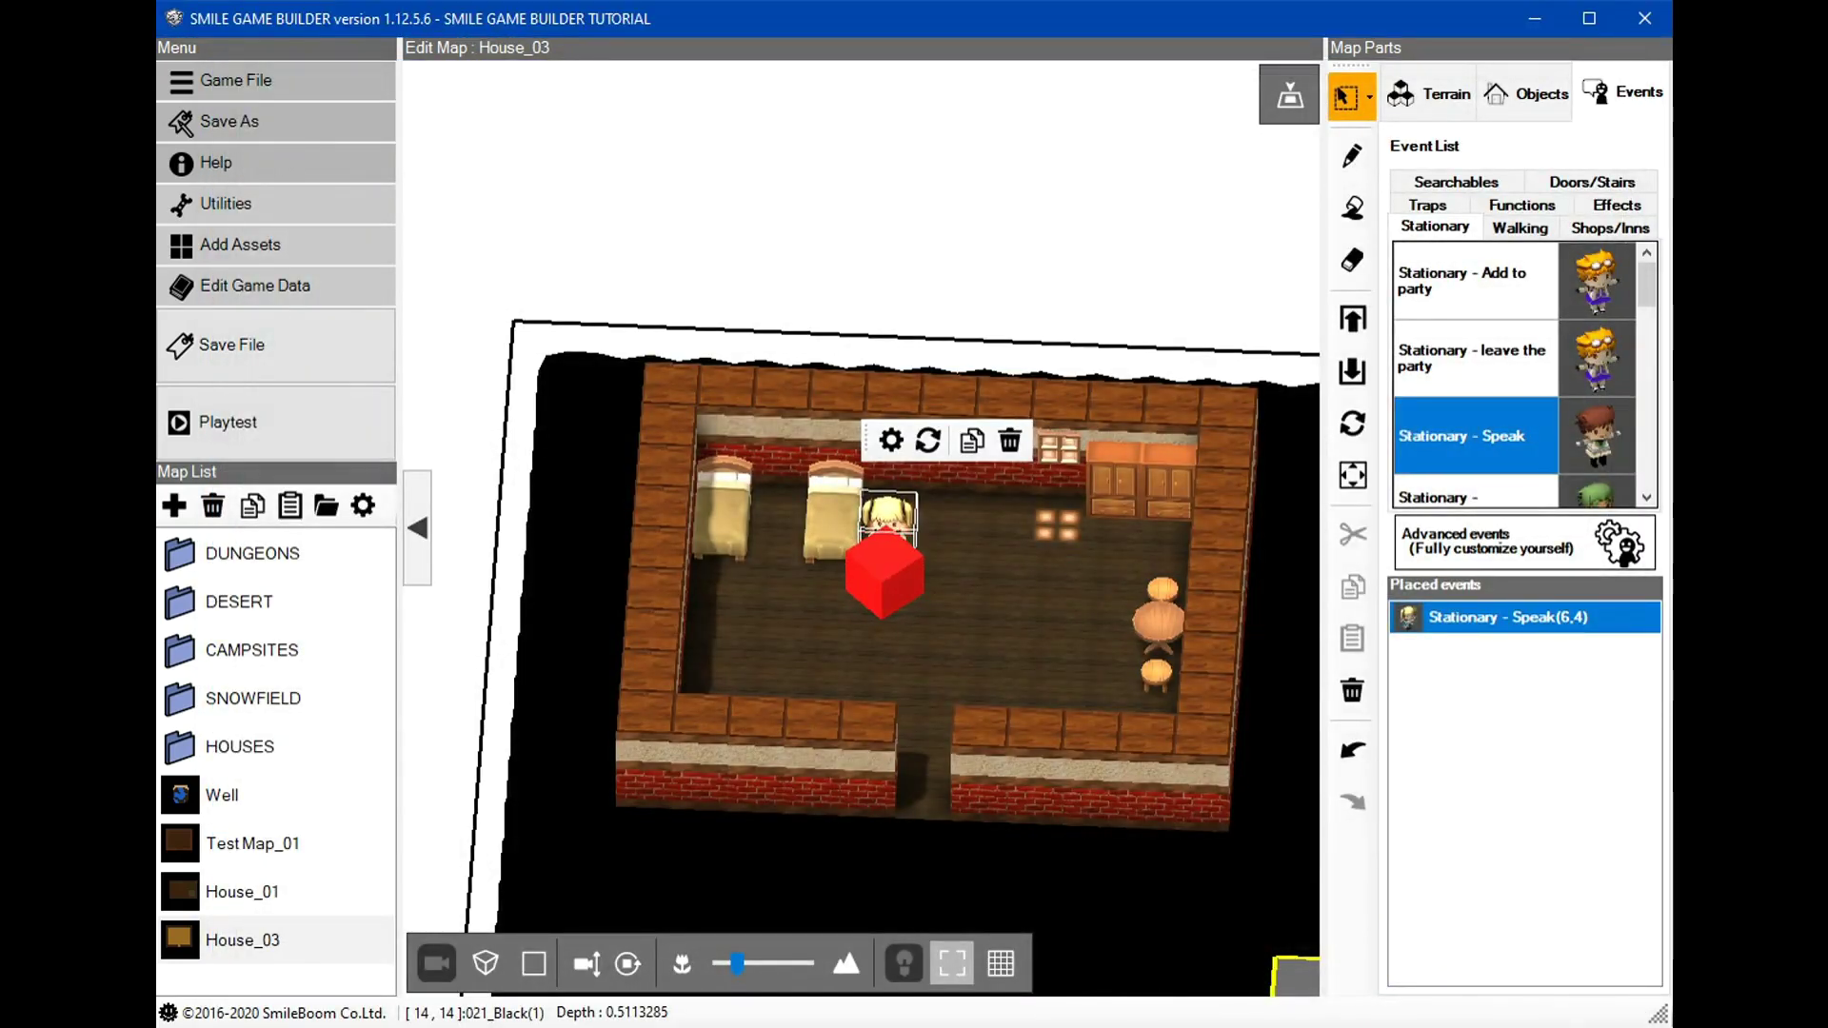
click(229, 424)
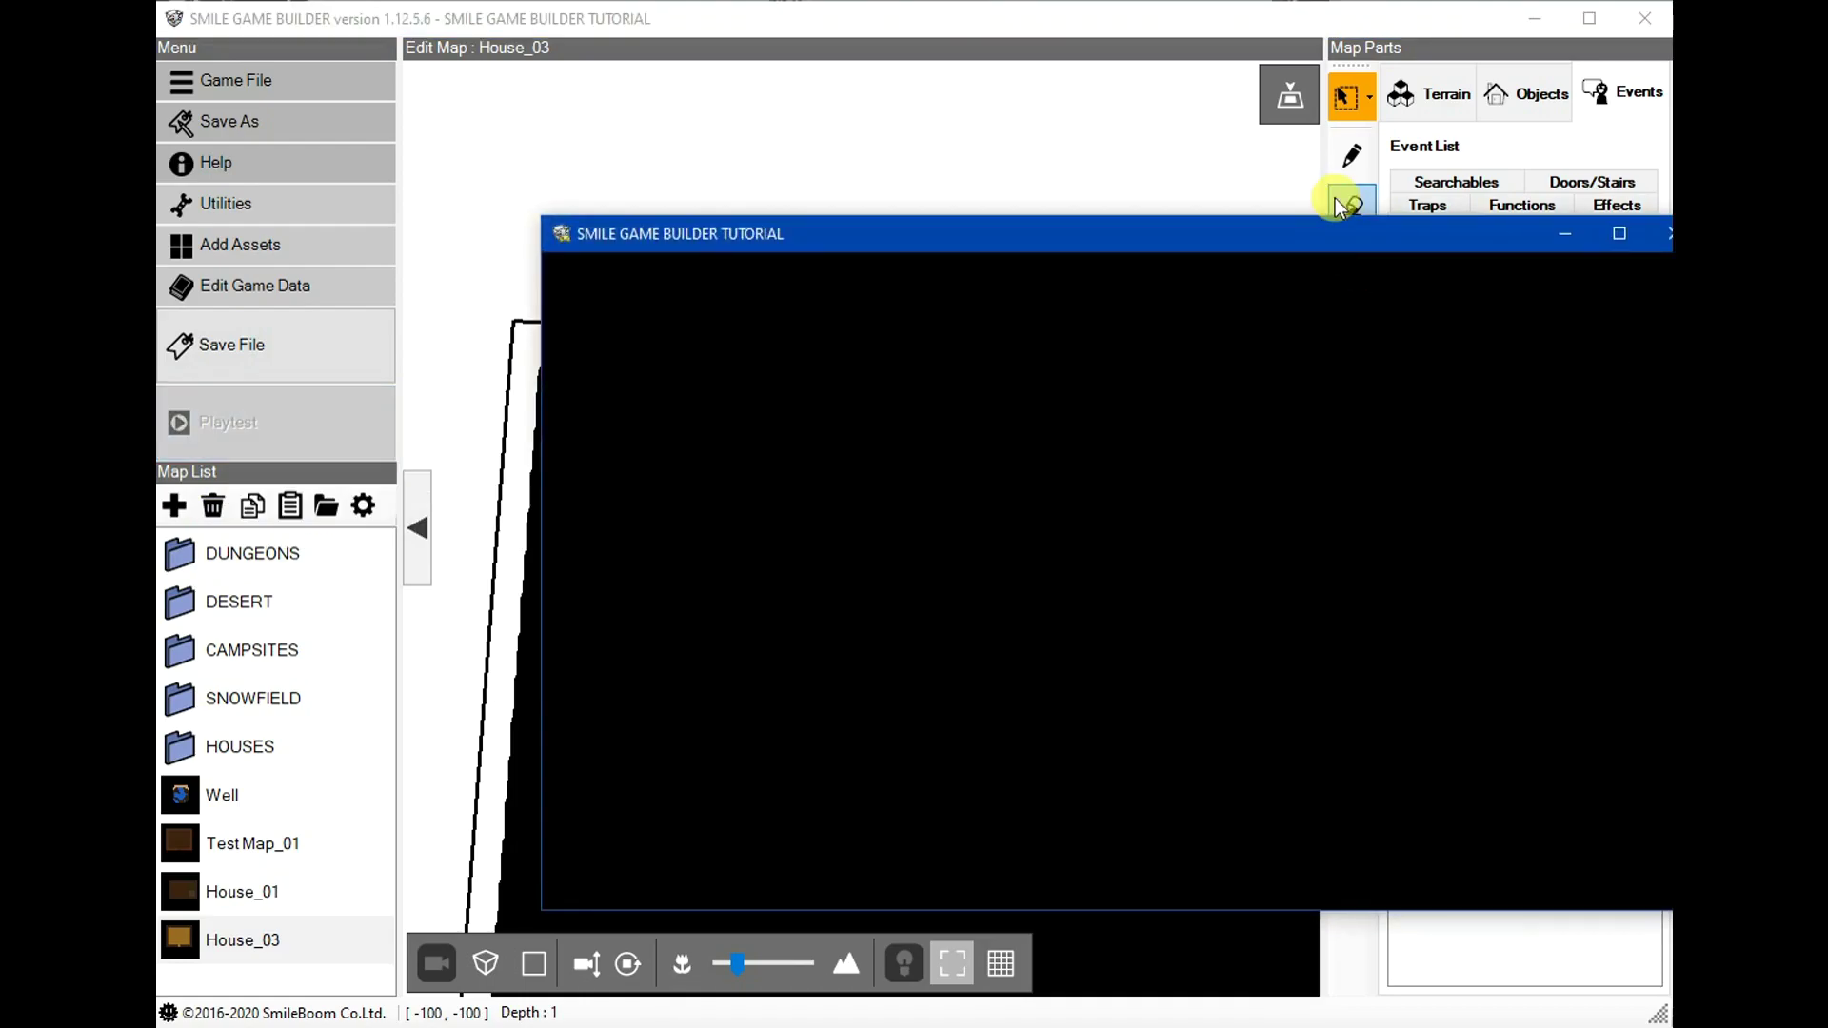
drag(1350, 242, 1255, 242)
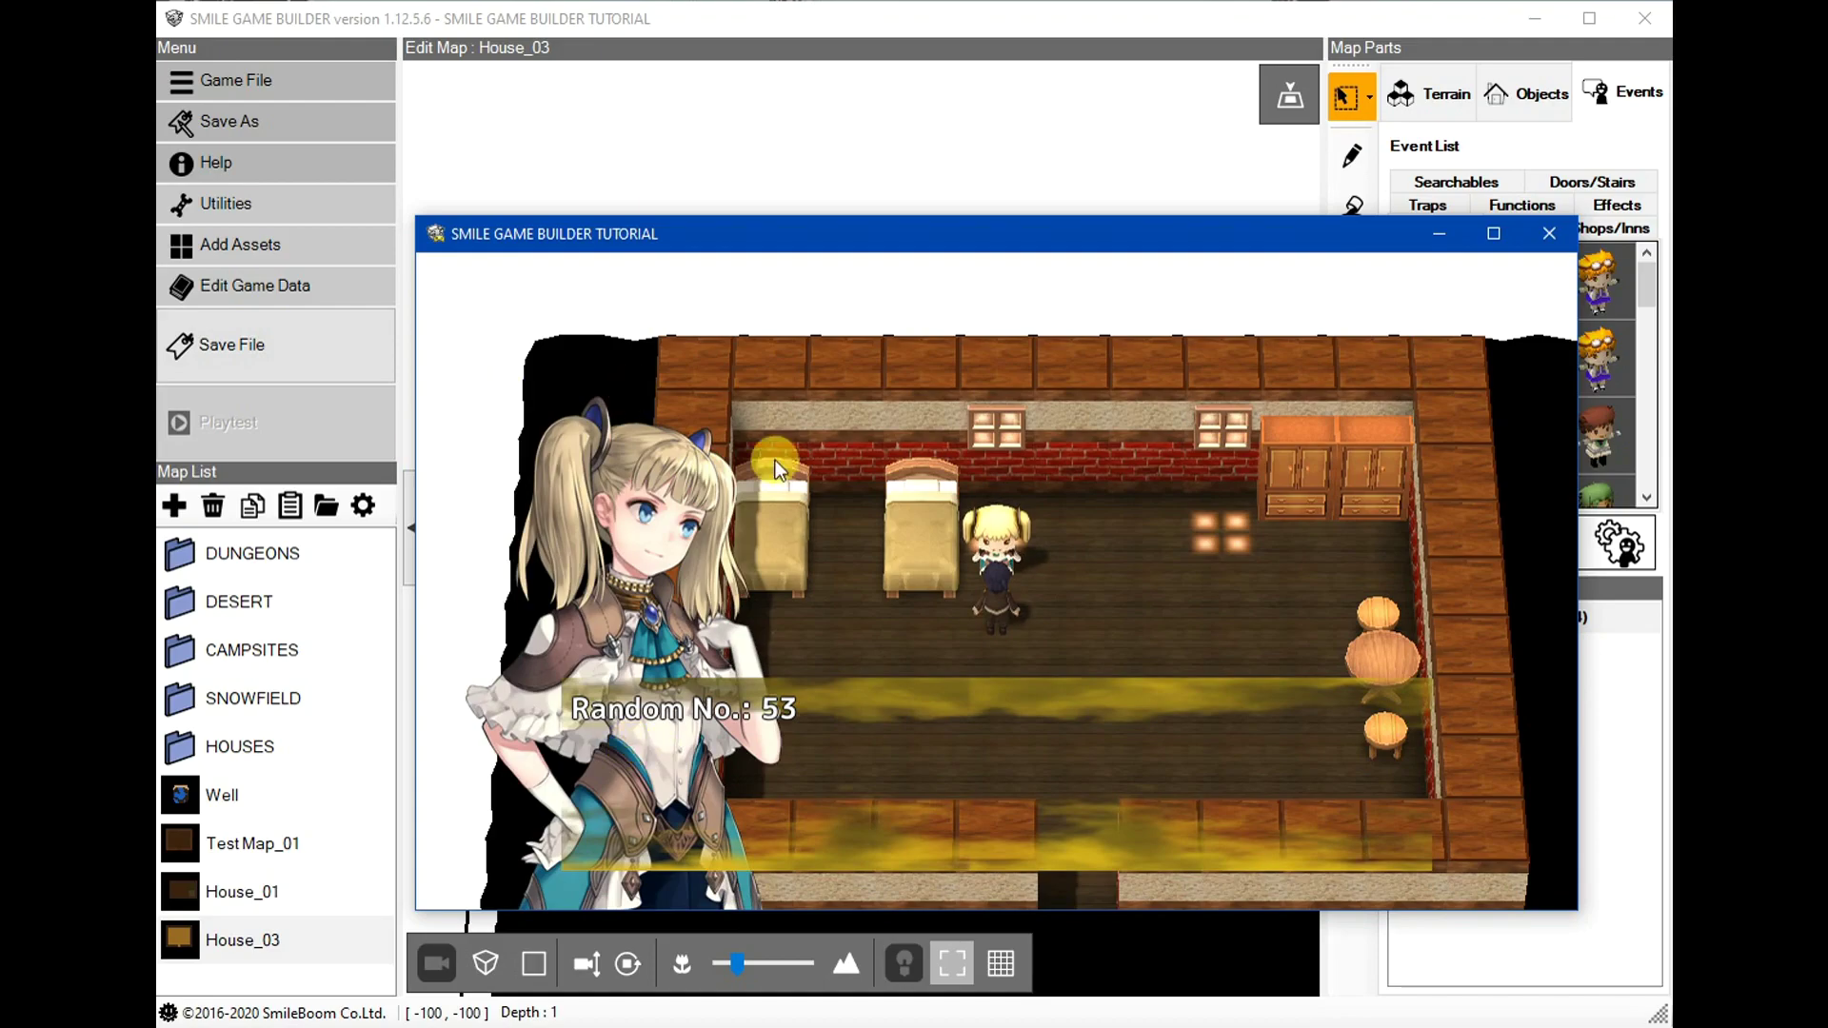
click(1400, 837)
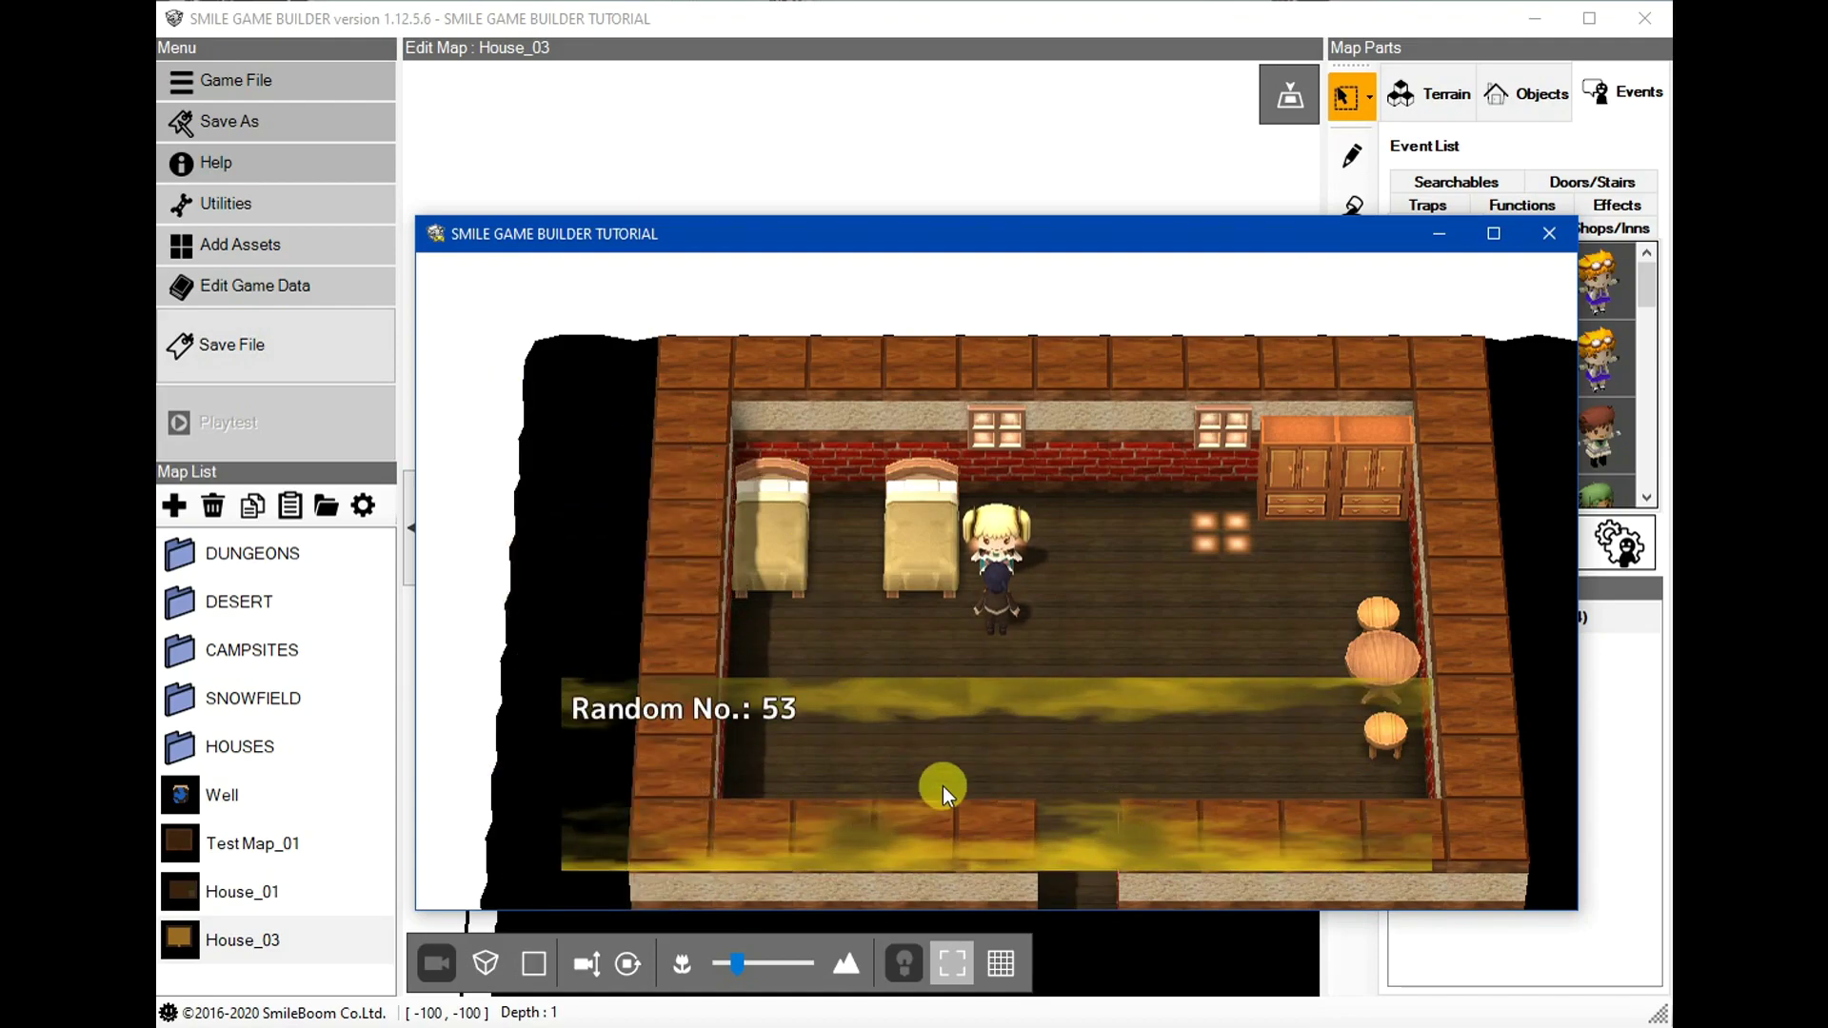
click(1120, 797)
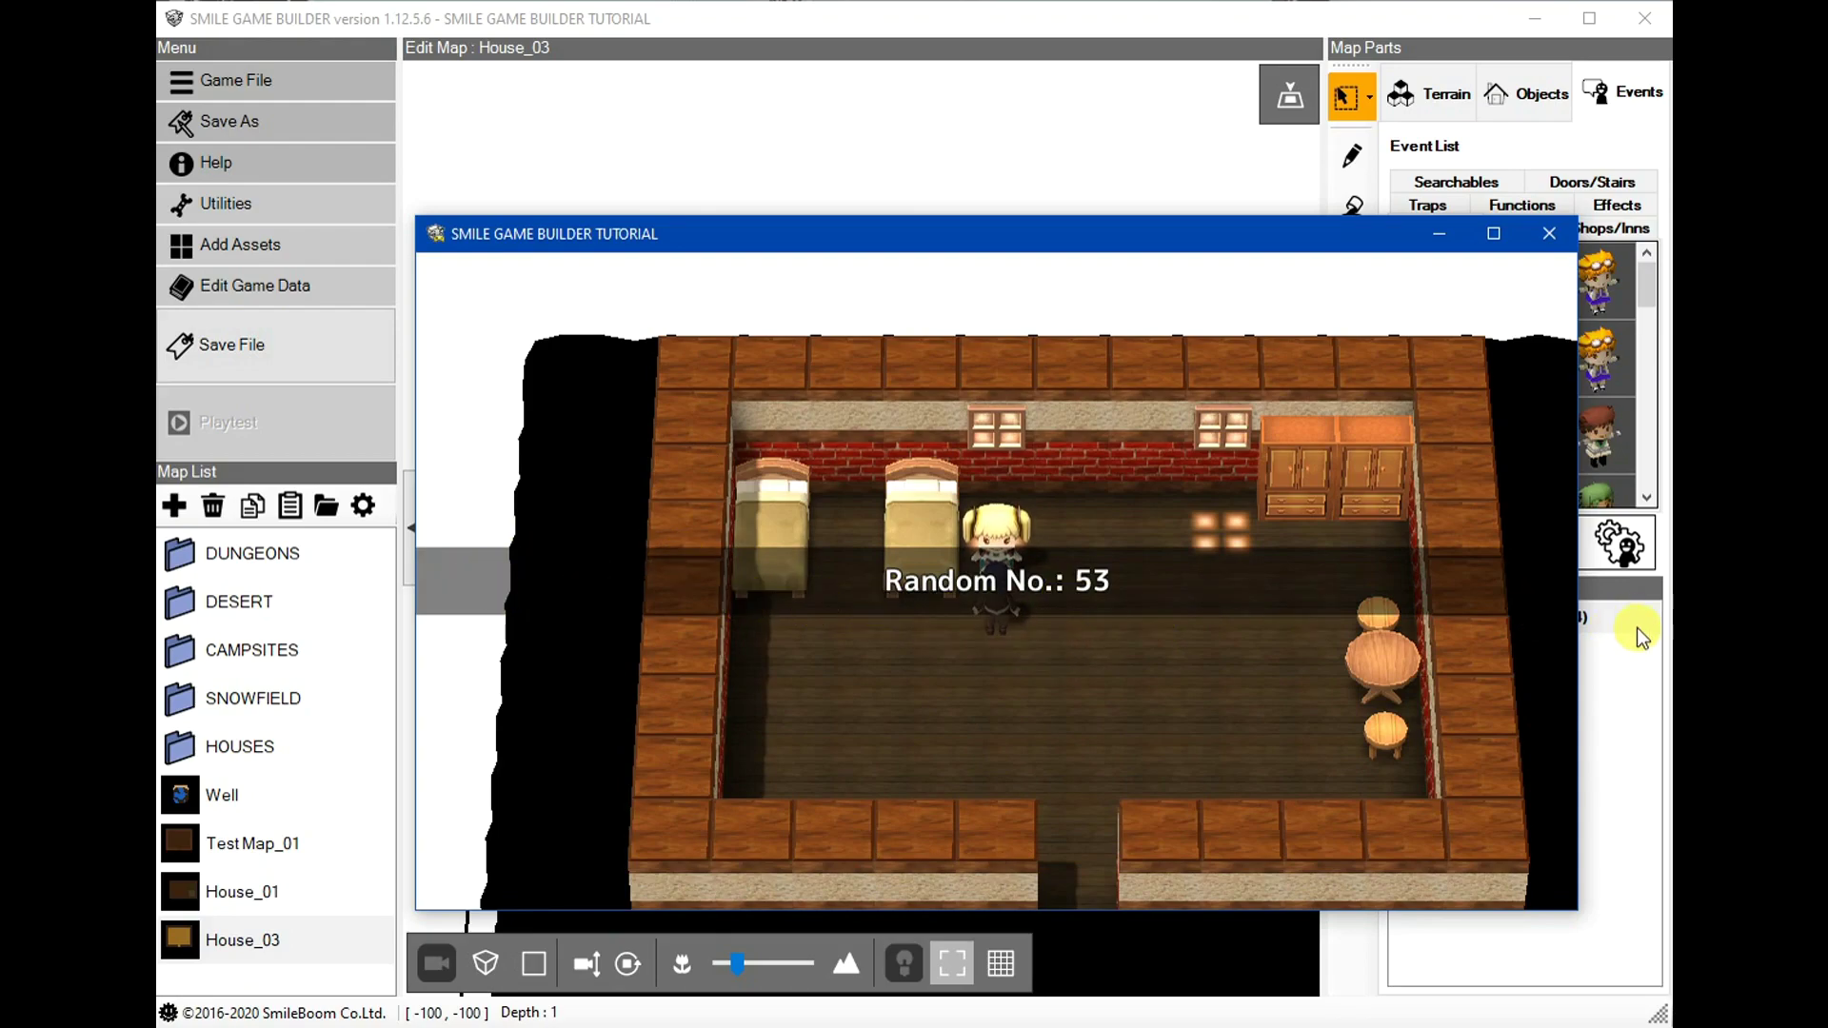
click(1662, 631)
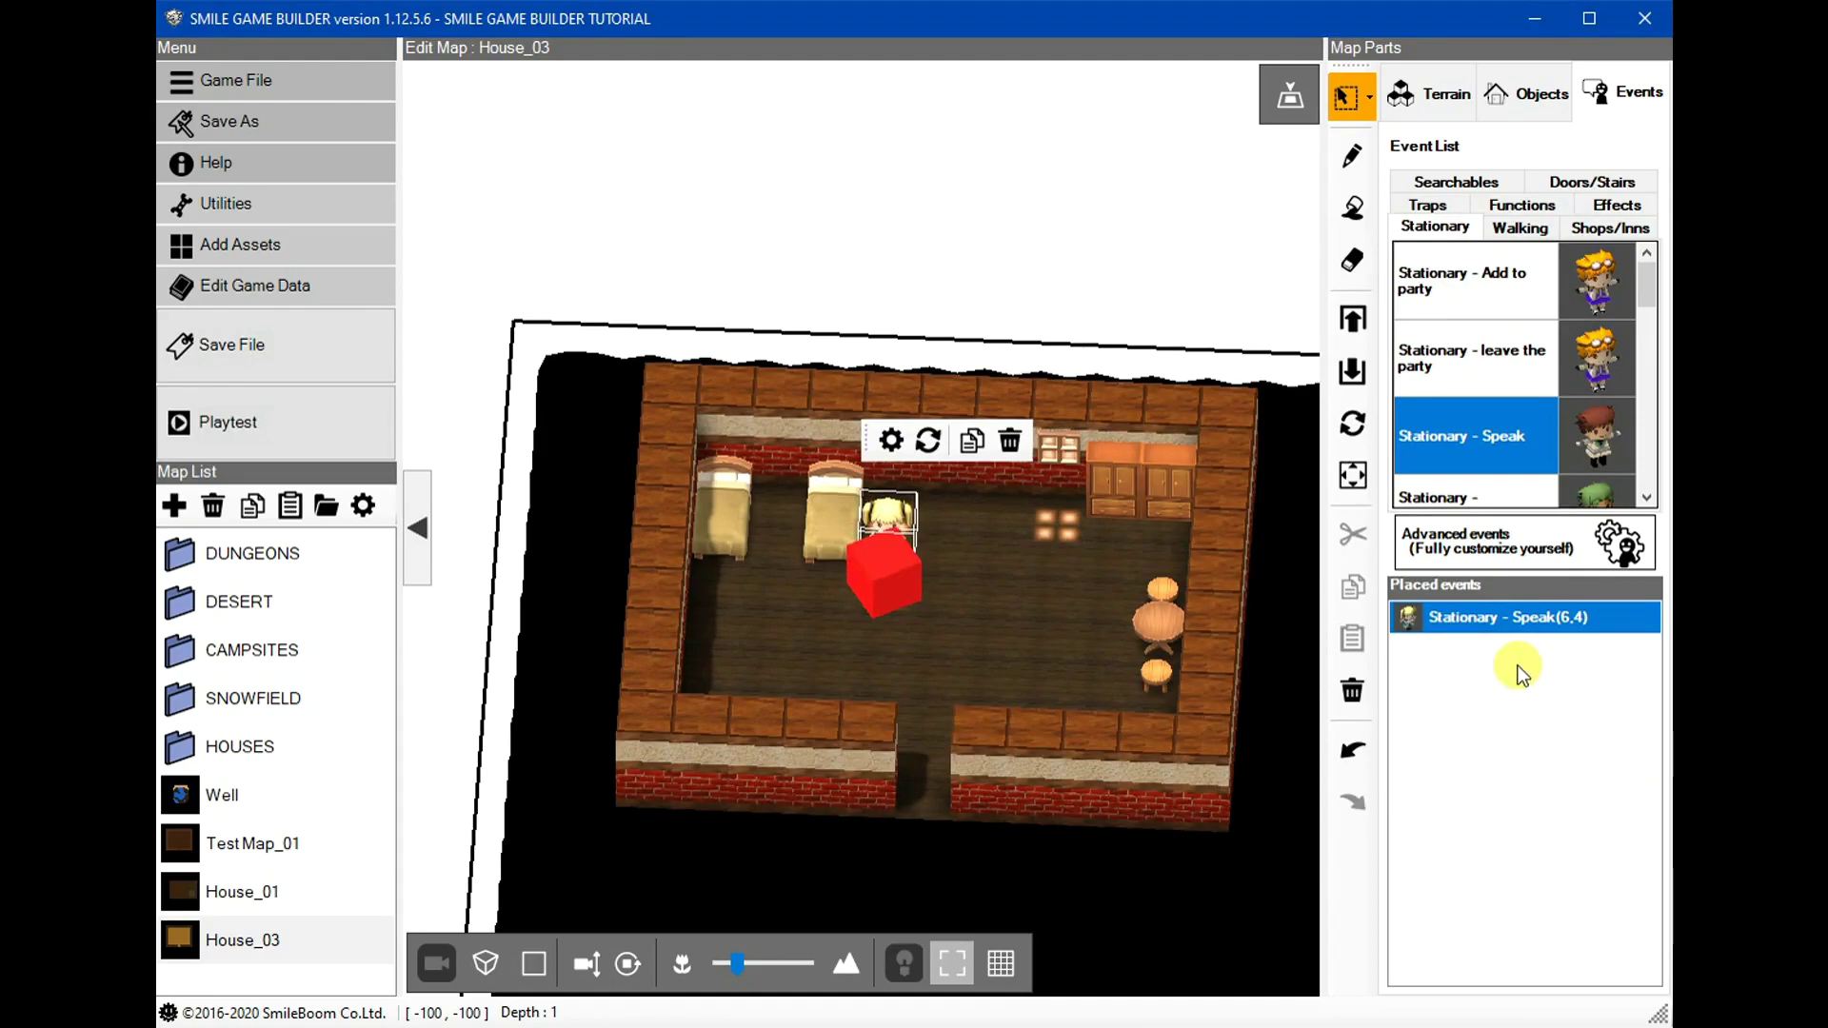
- Reopen the Speak event, inspect the Advanced Variable Box Op, and delete it
double_click(1417, 620)
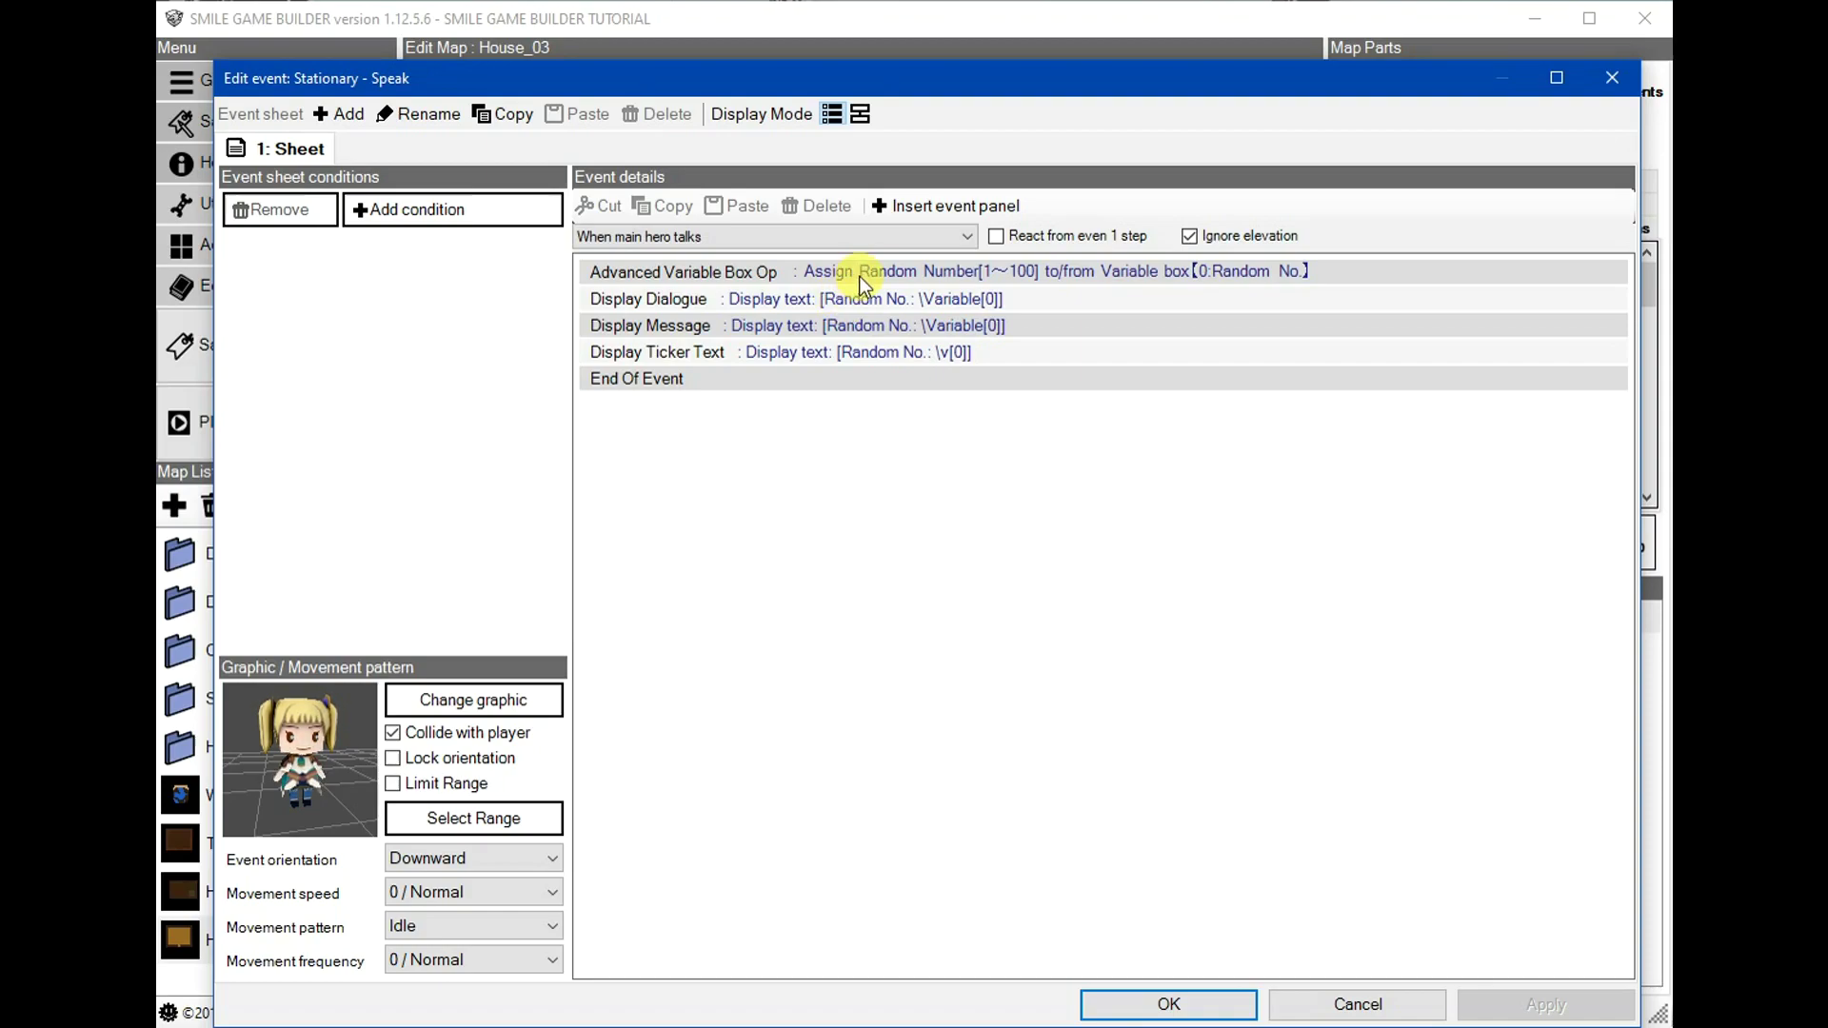
double_click(862, 275)
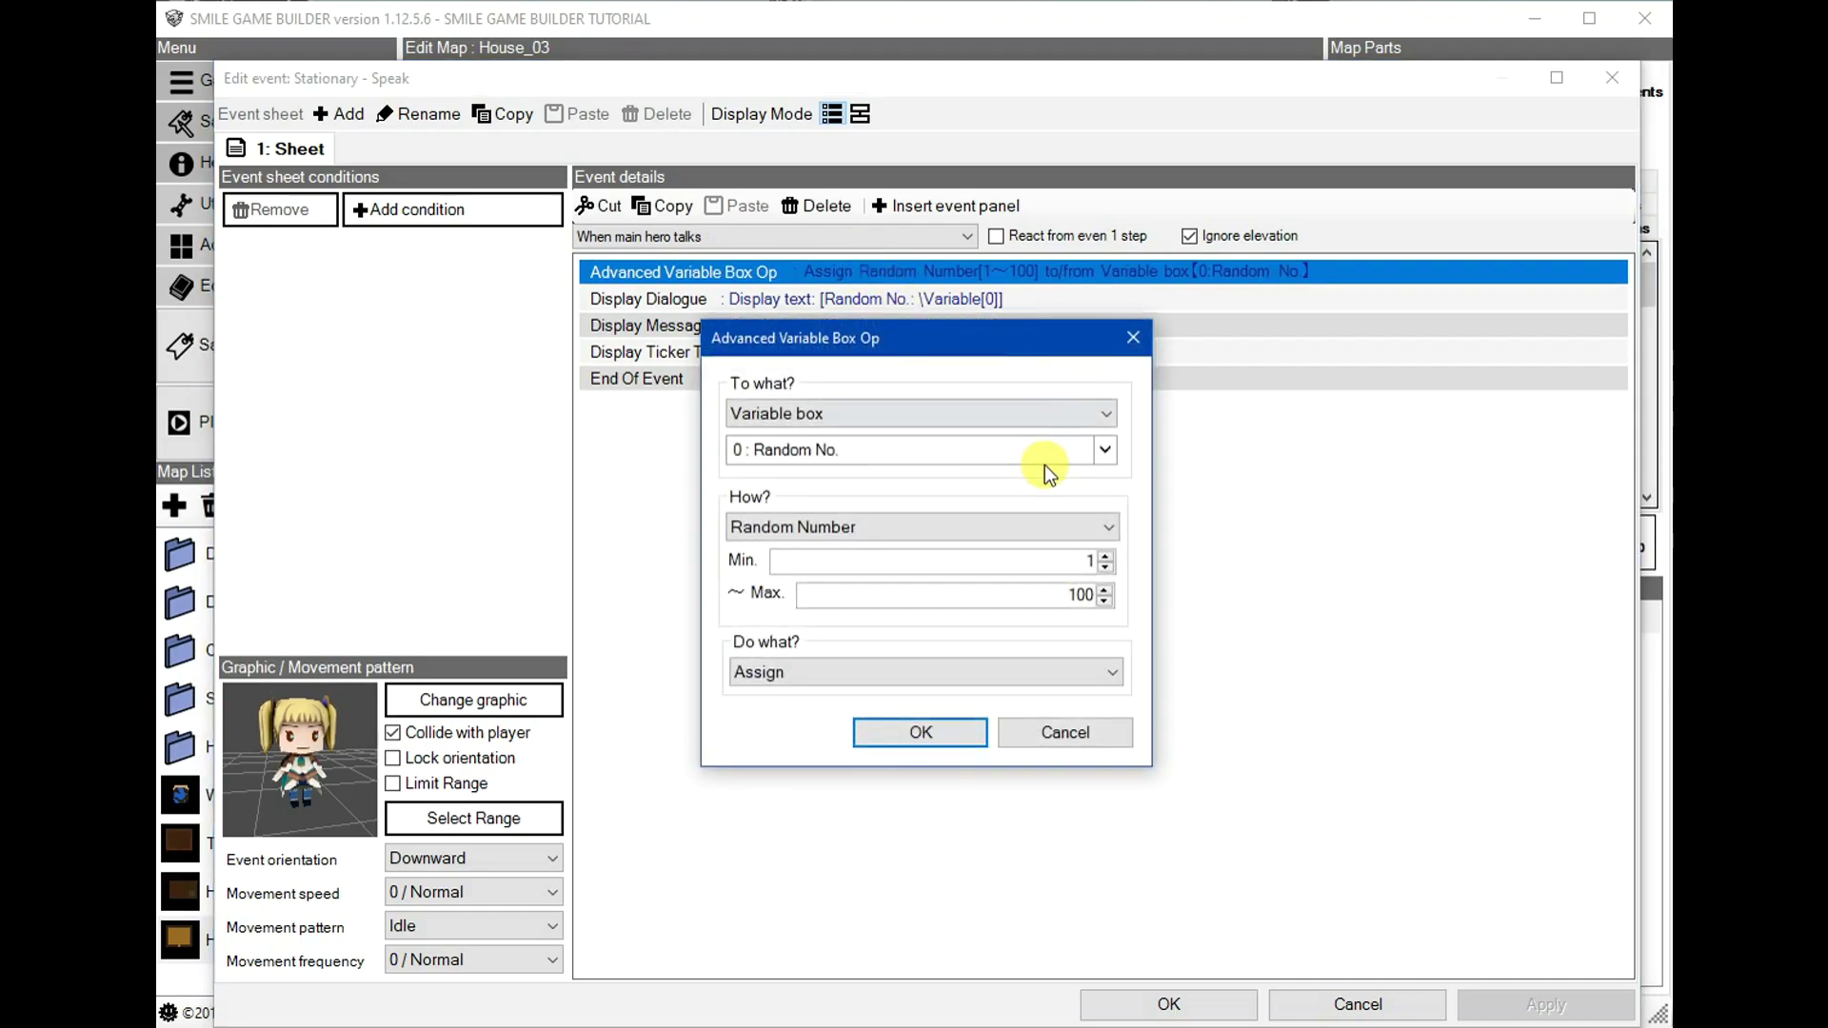
click(1051, 732)
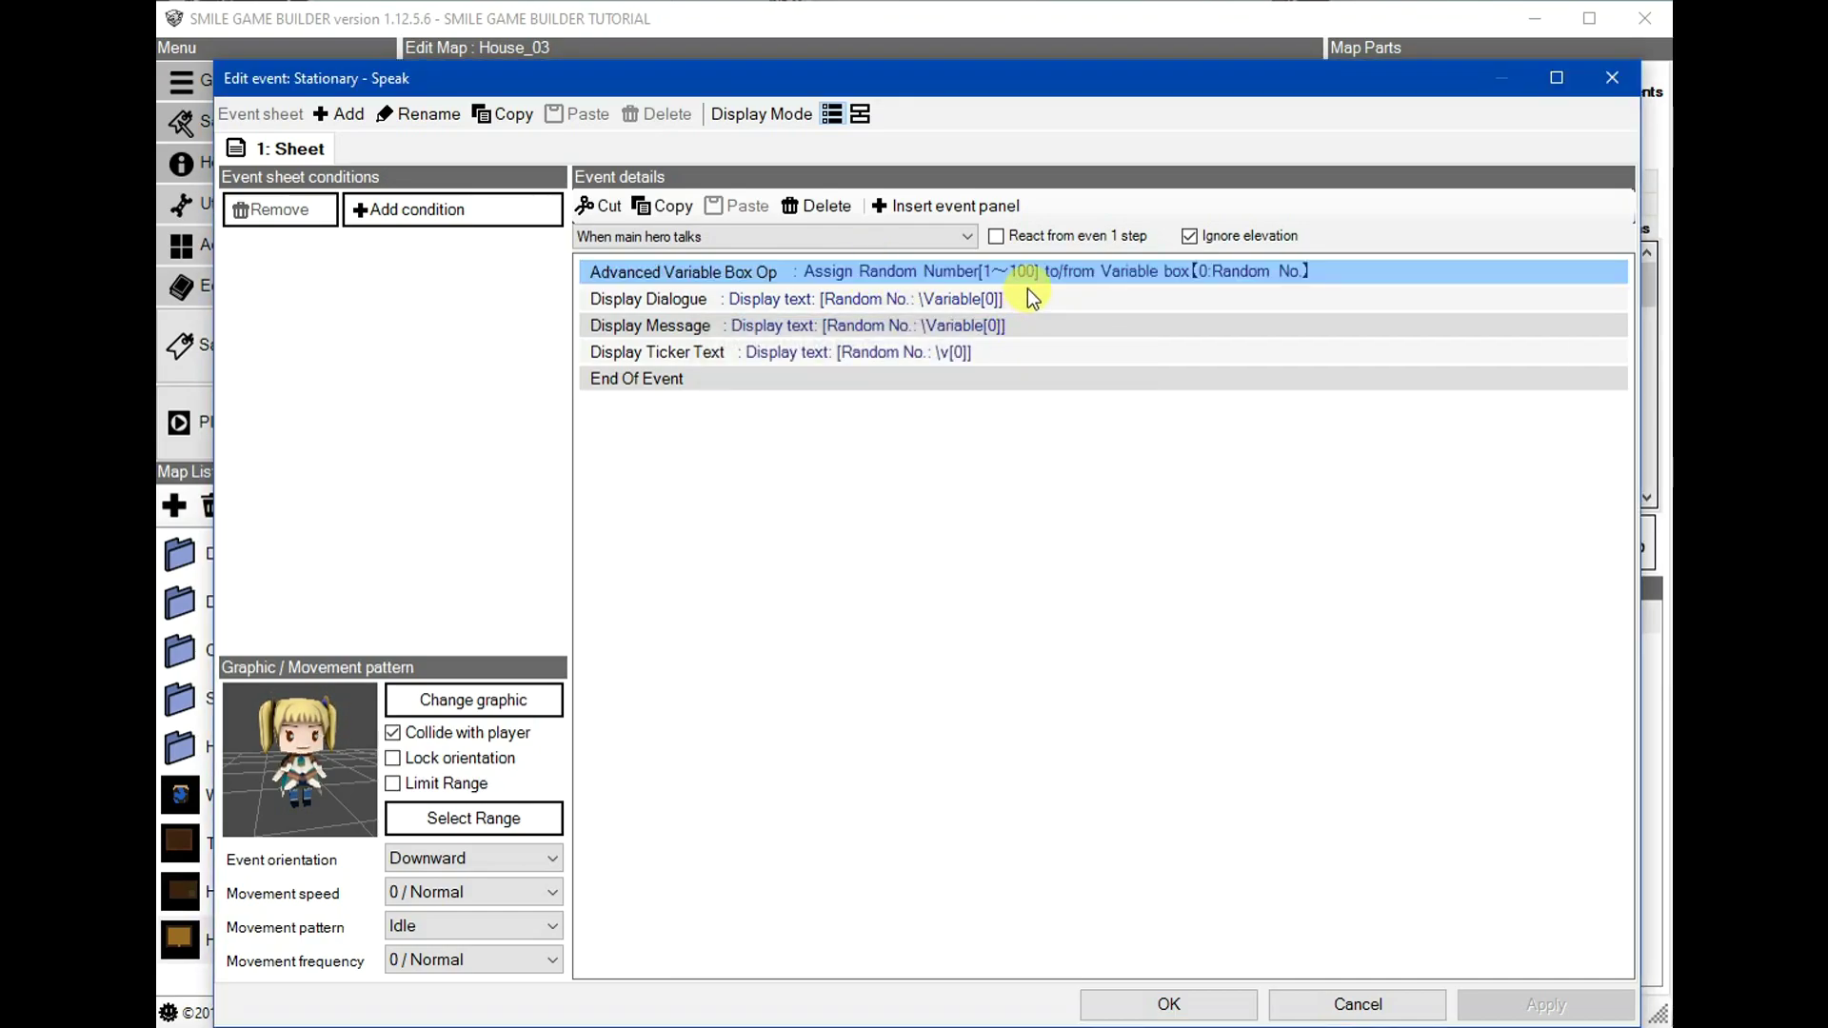
click(816, 206)
- Insert a Variable Box step adding a random number 0–30 to Random No
click(910, 275)
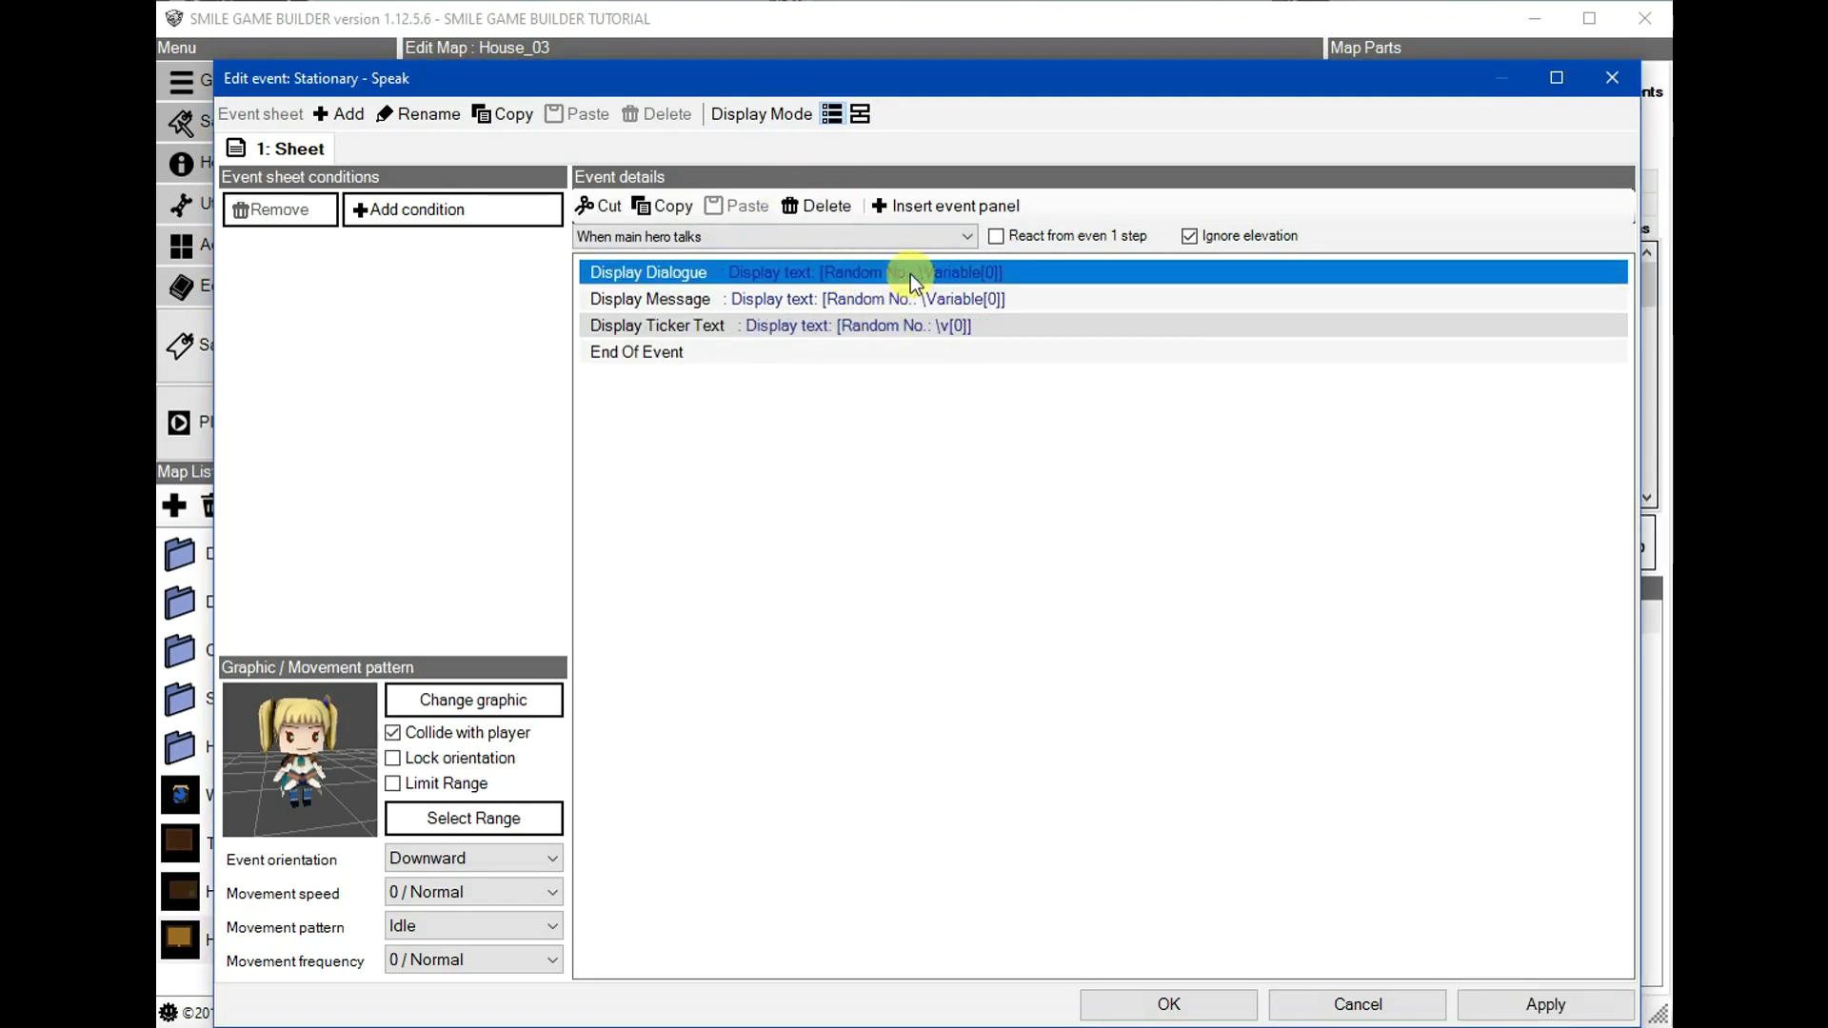
click(927, 206)
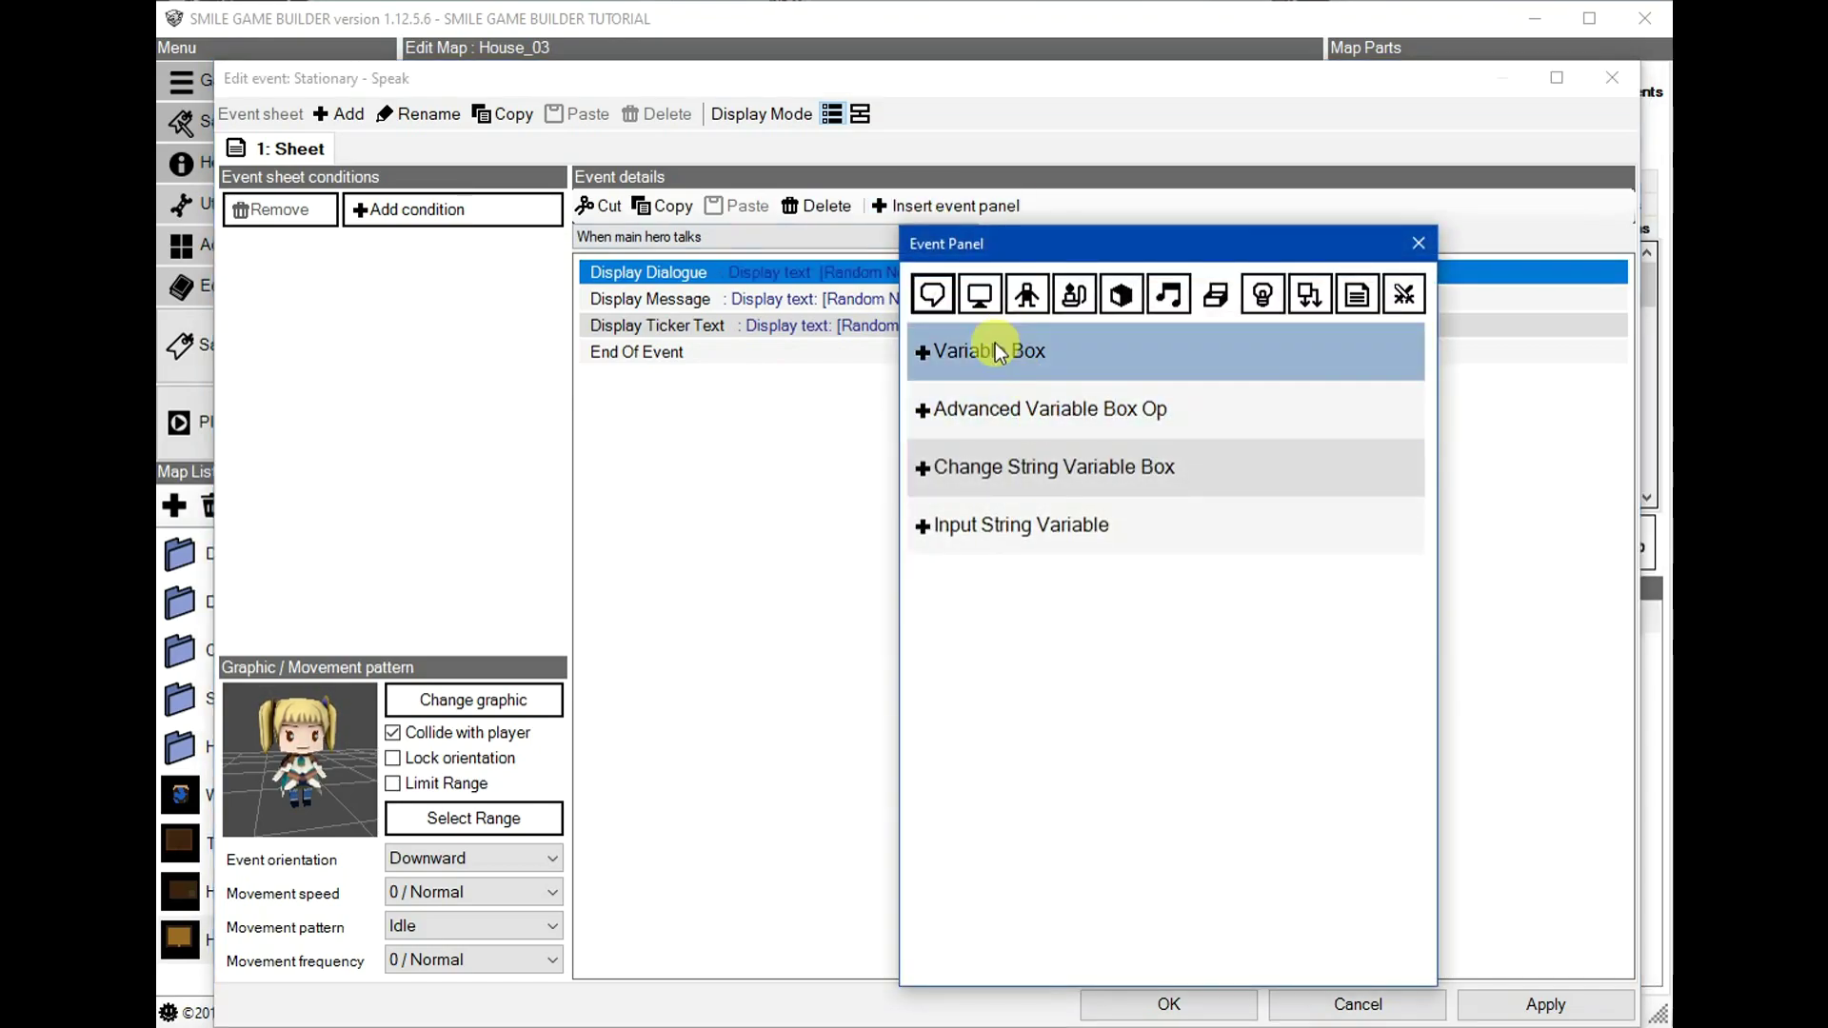
click(996, 350)
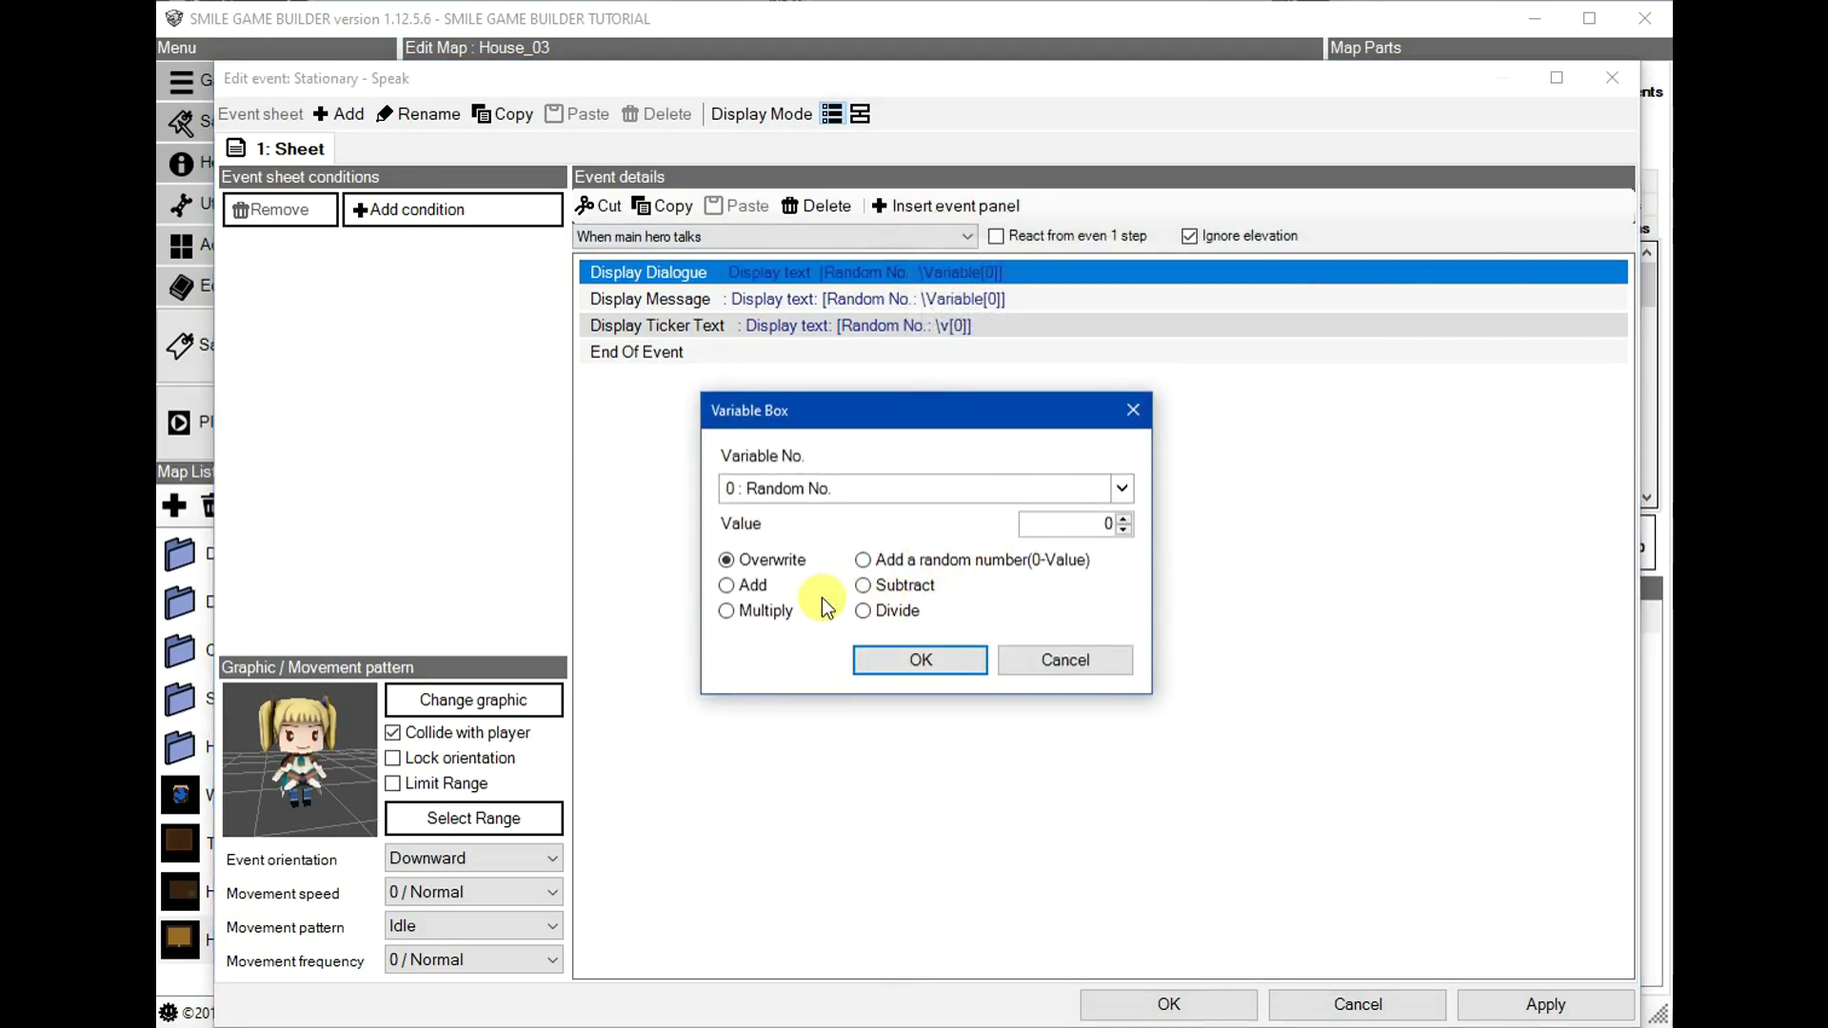
click(751, 585)
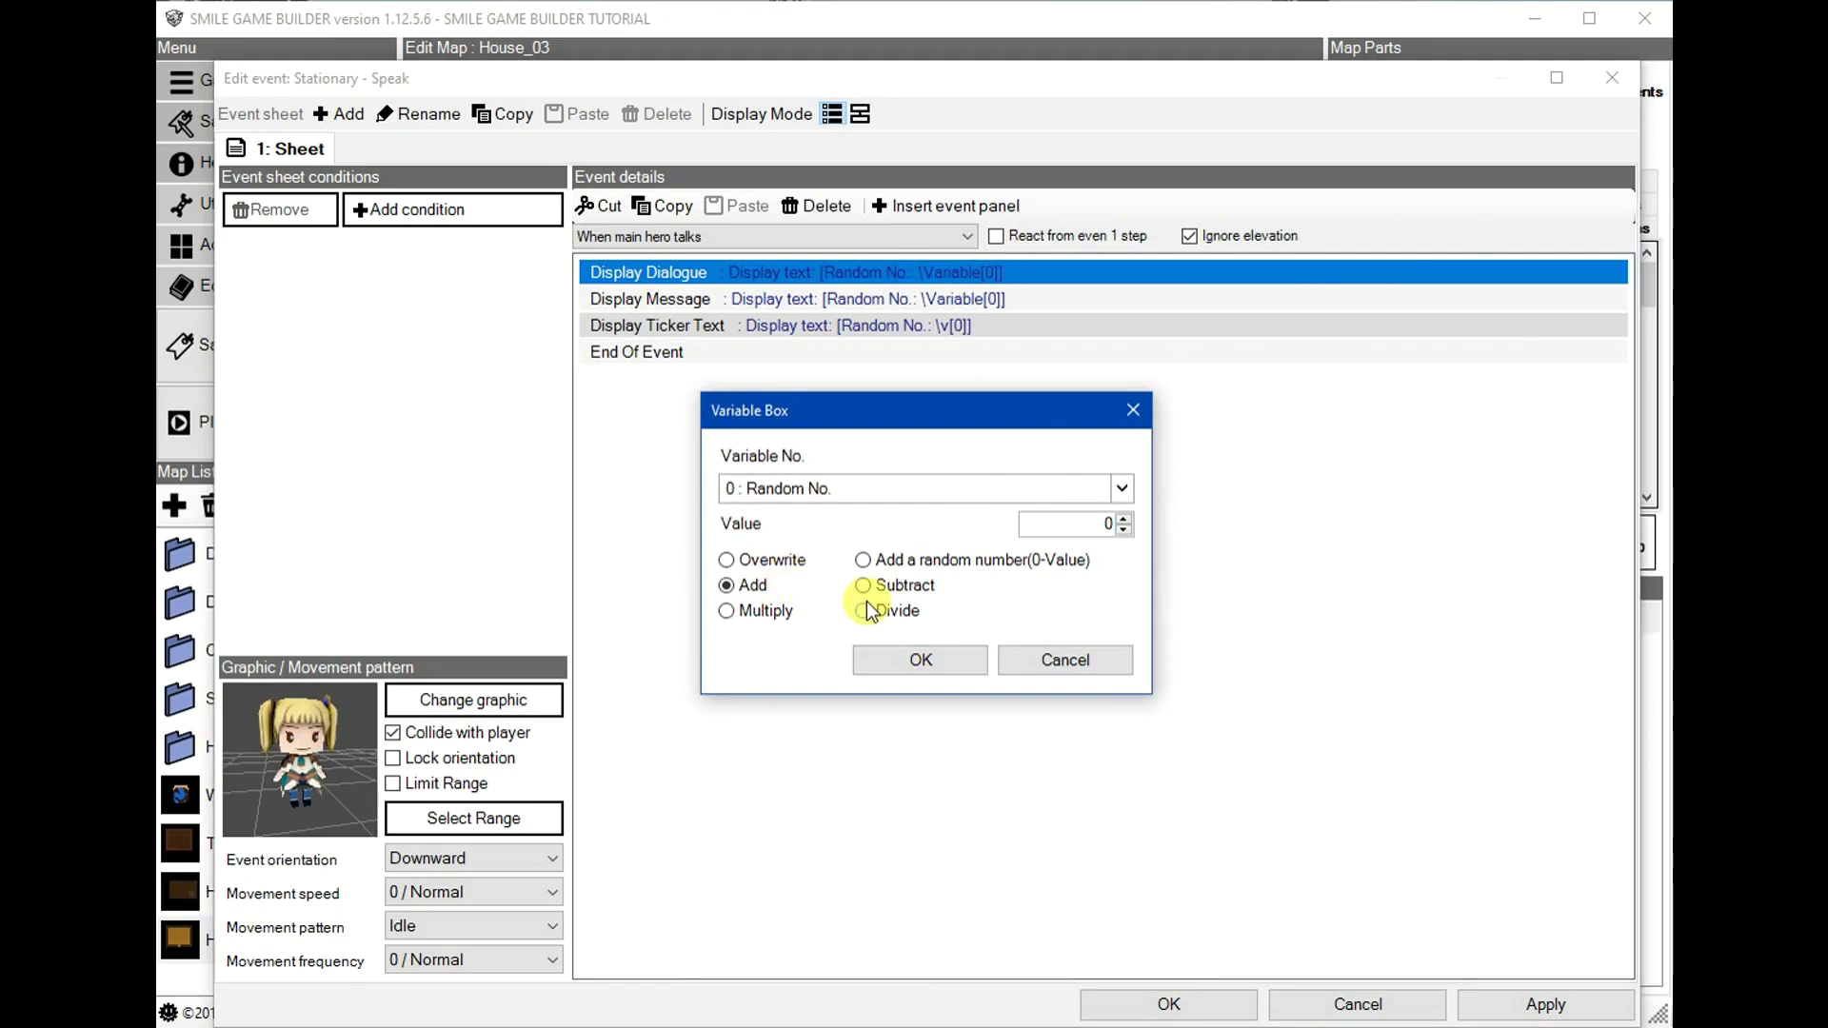
click(947, 558)
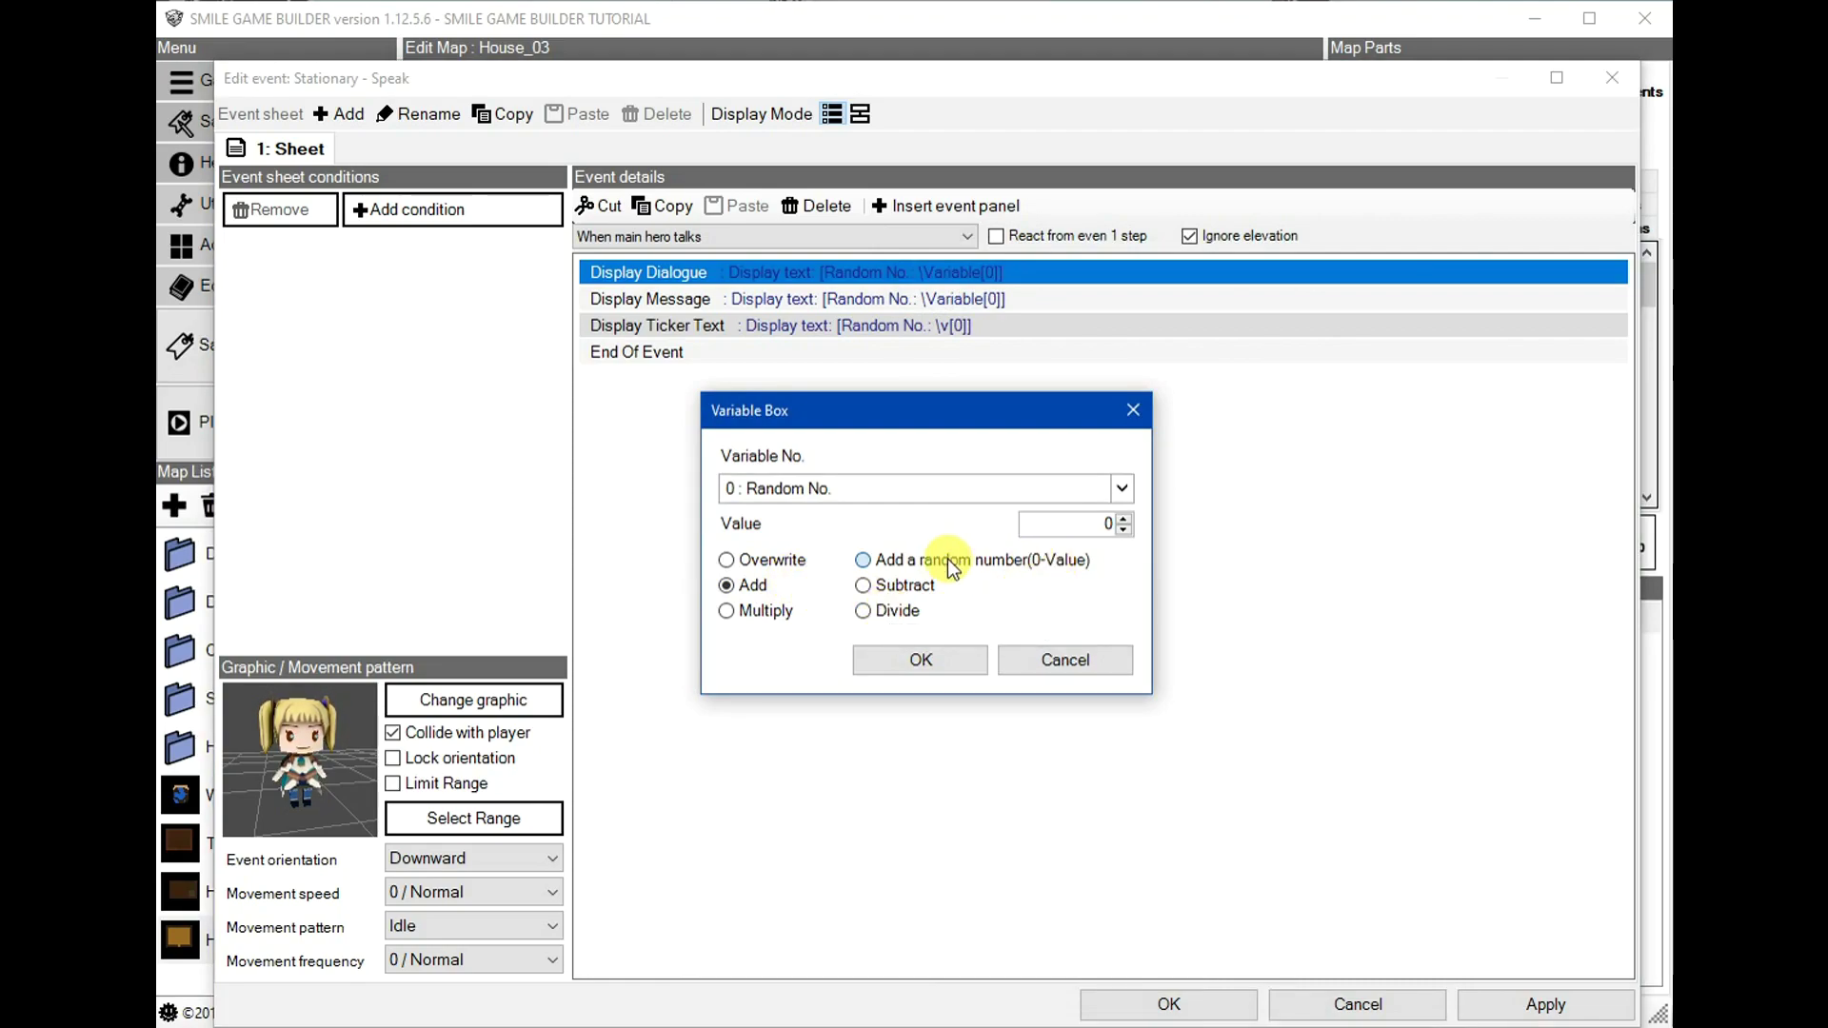
double_click(1104, 523)
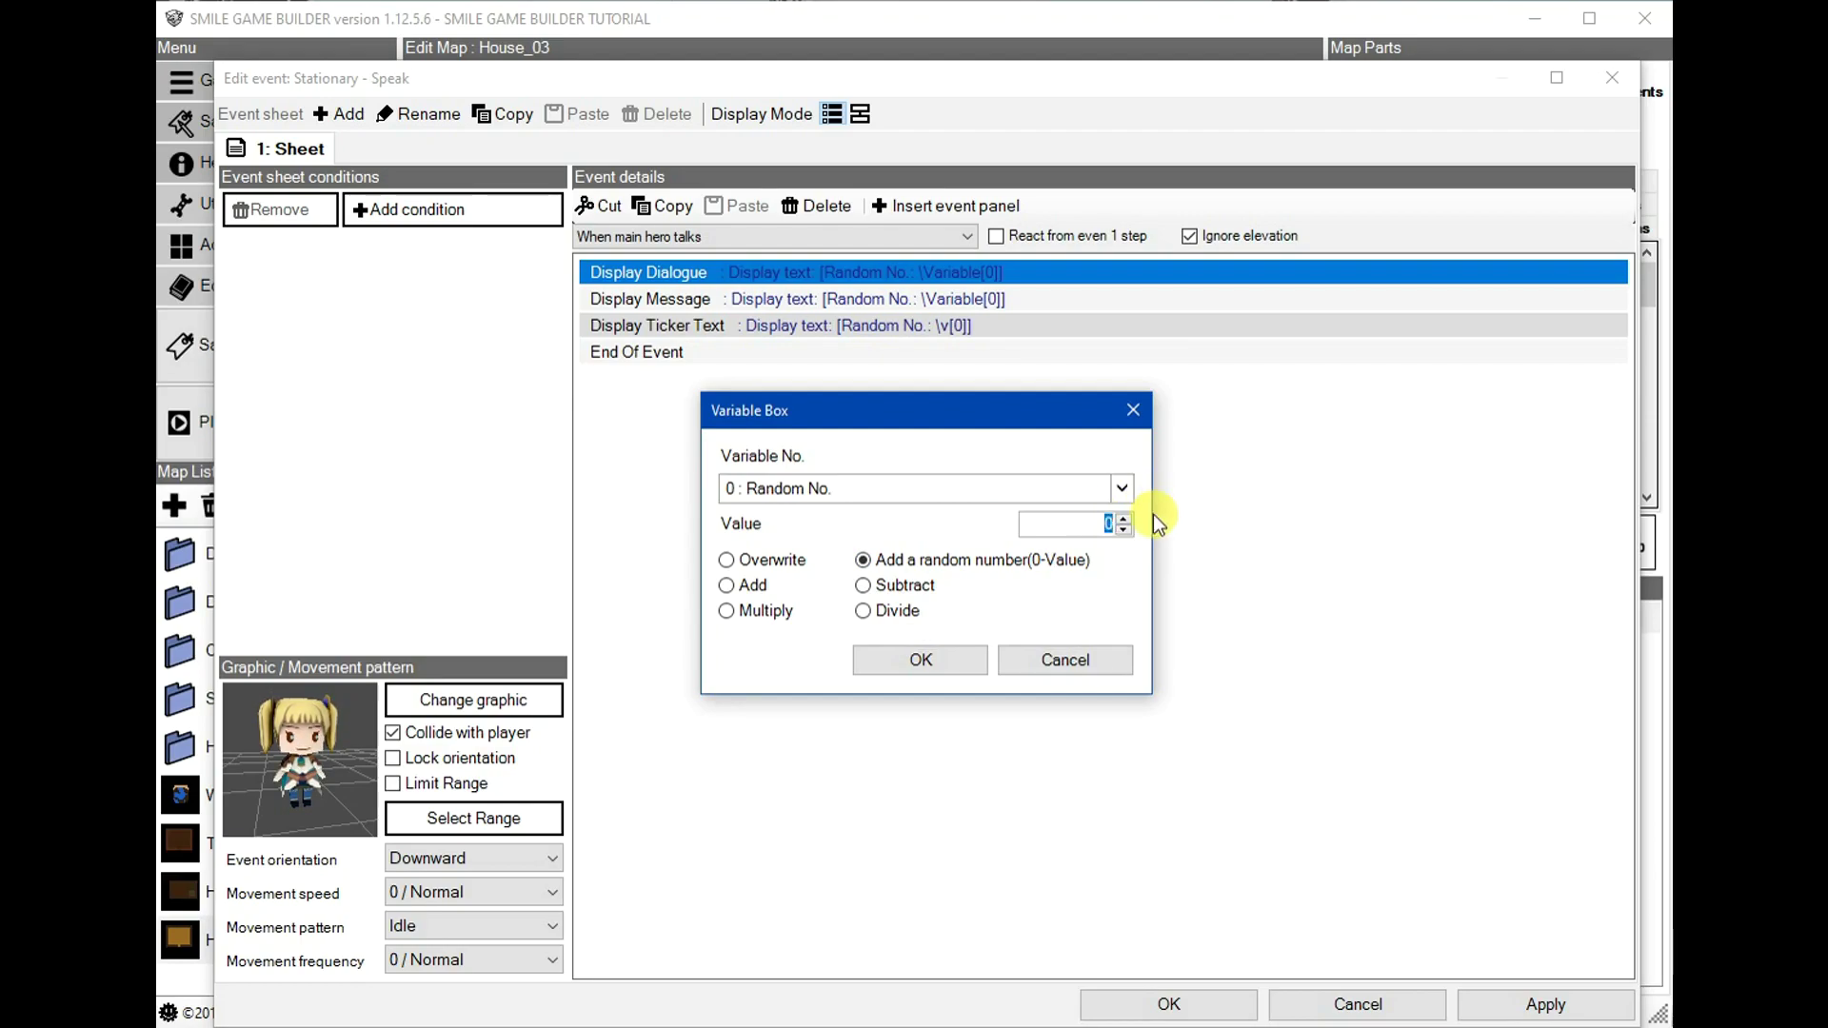
text(30)
click(947, 671)
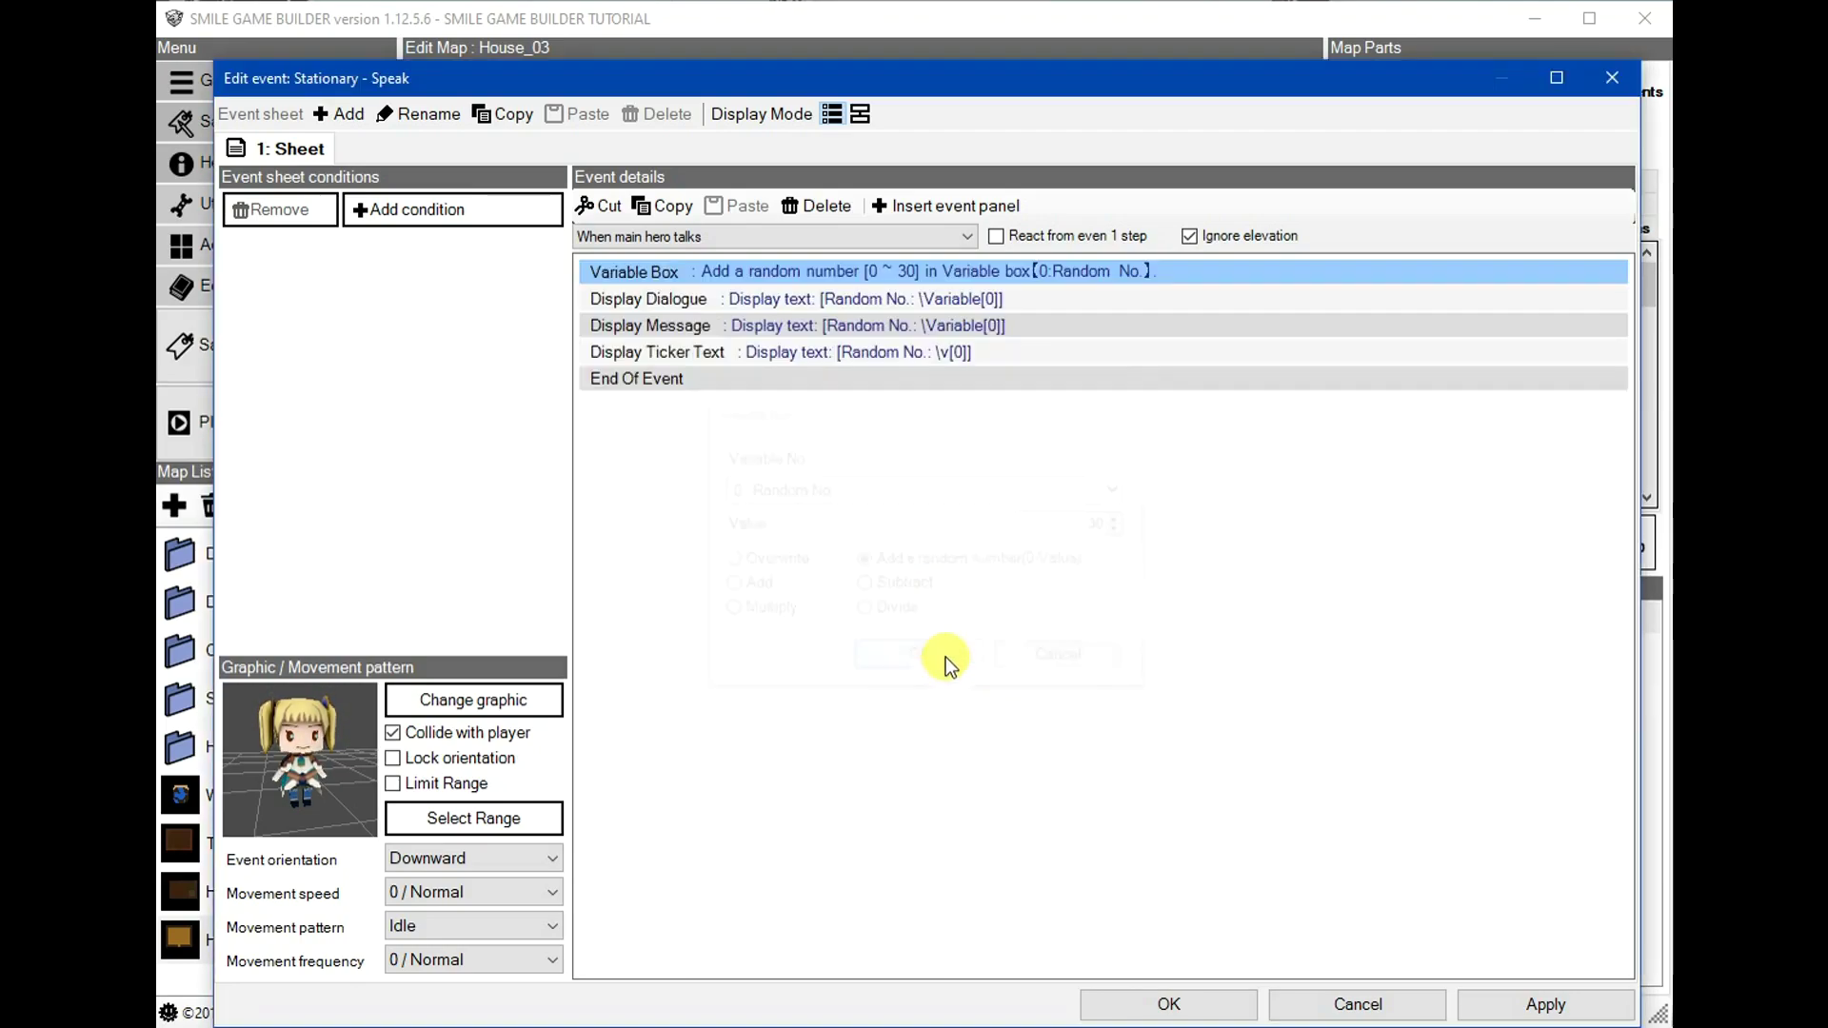
double_click(863, 299)
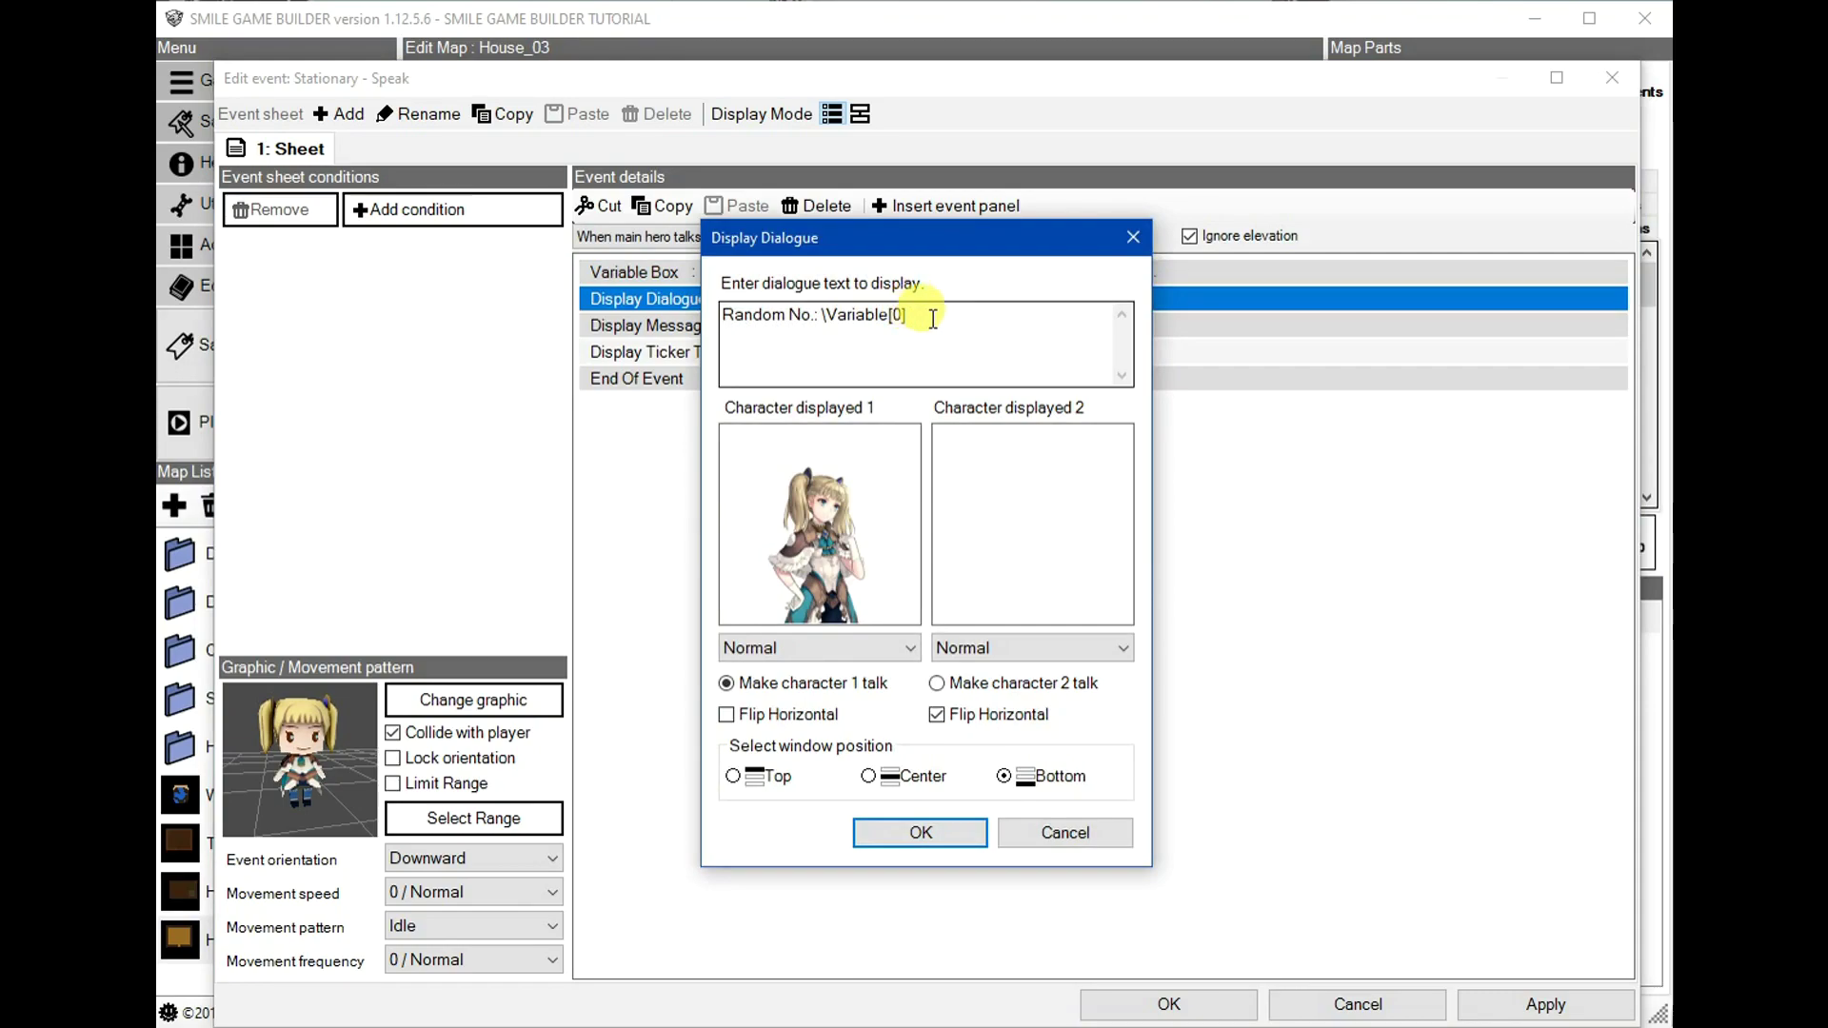
- Replace the Variable[0] code in the dialogue text with \#[Random No.]
click(854, 323)
drag(823, 316, 1006, 312)
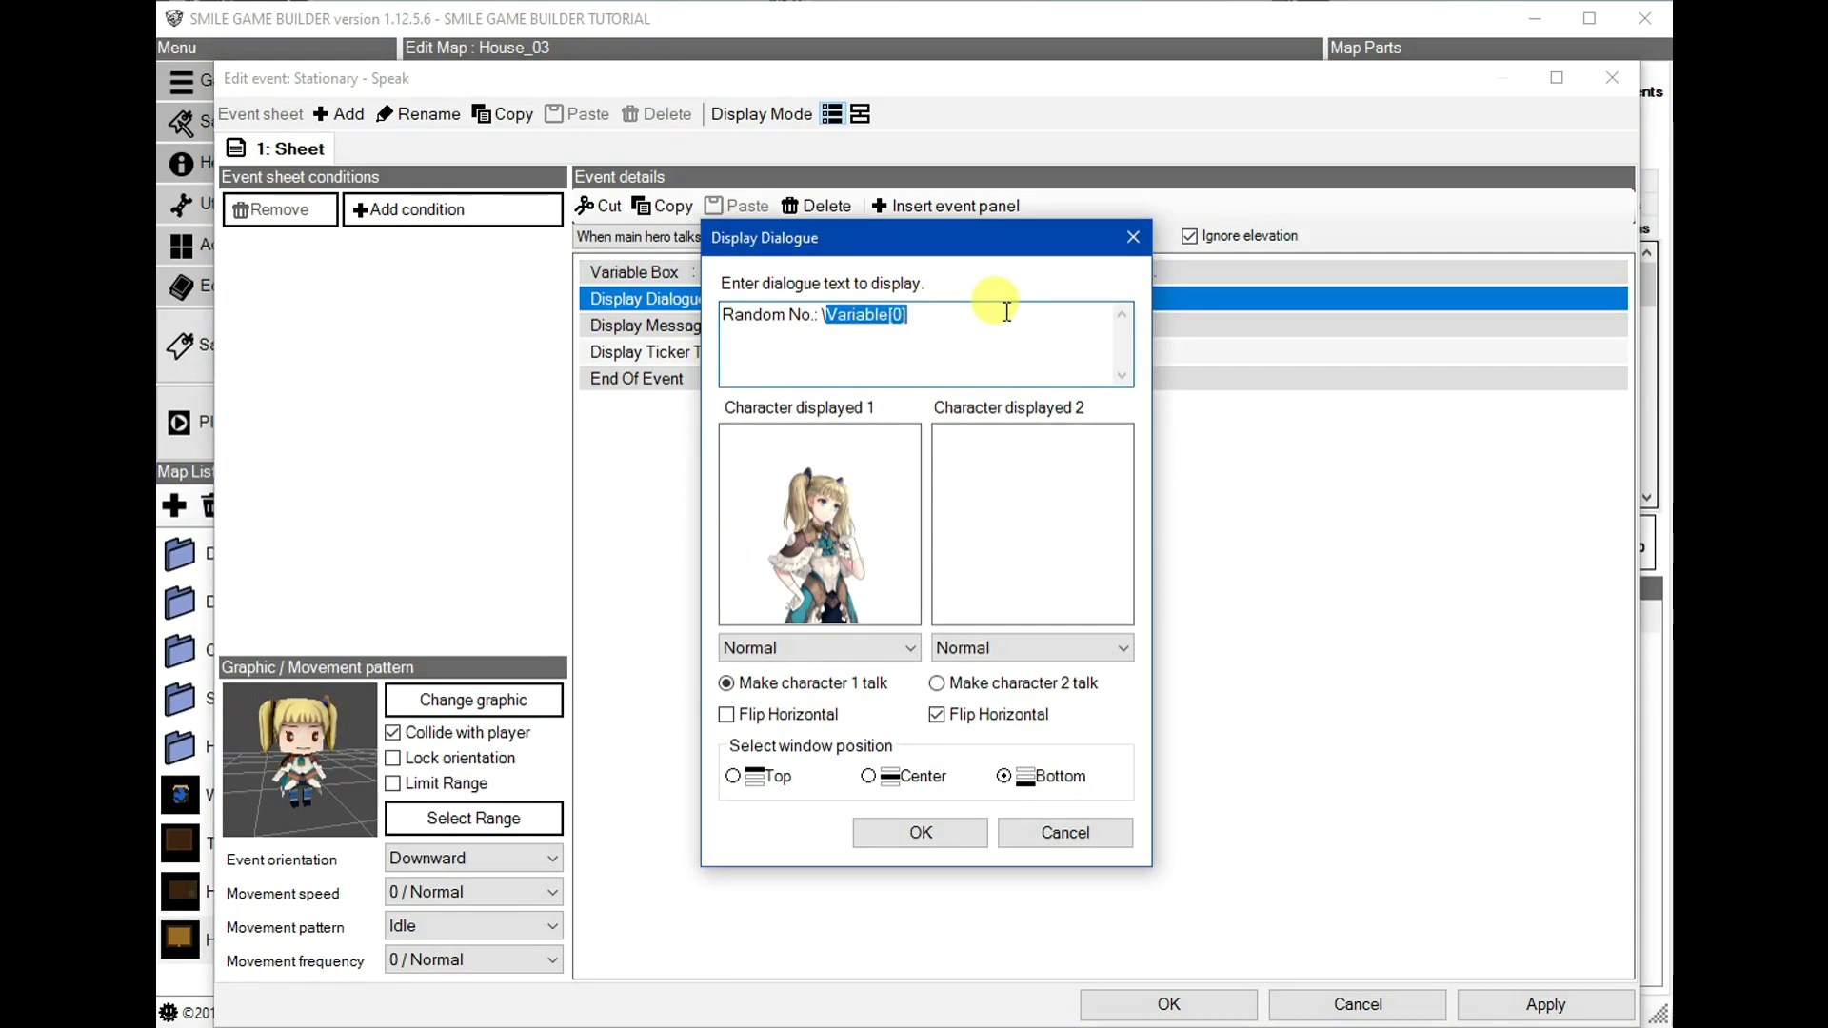
text(#)
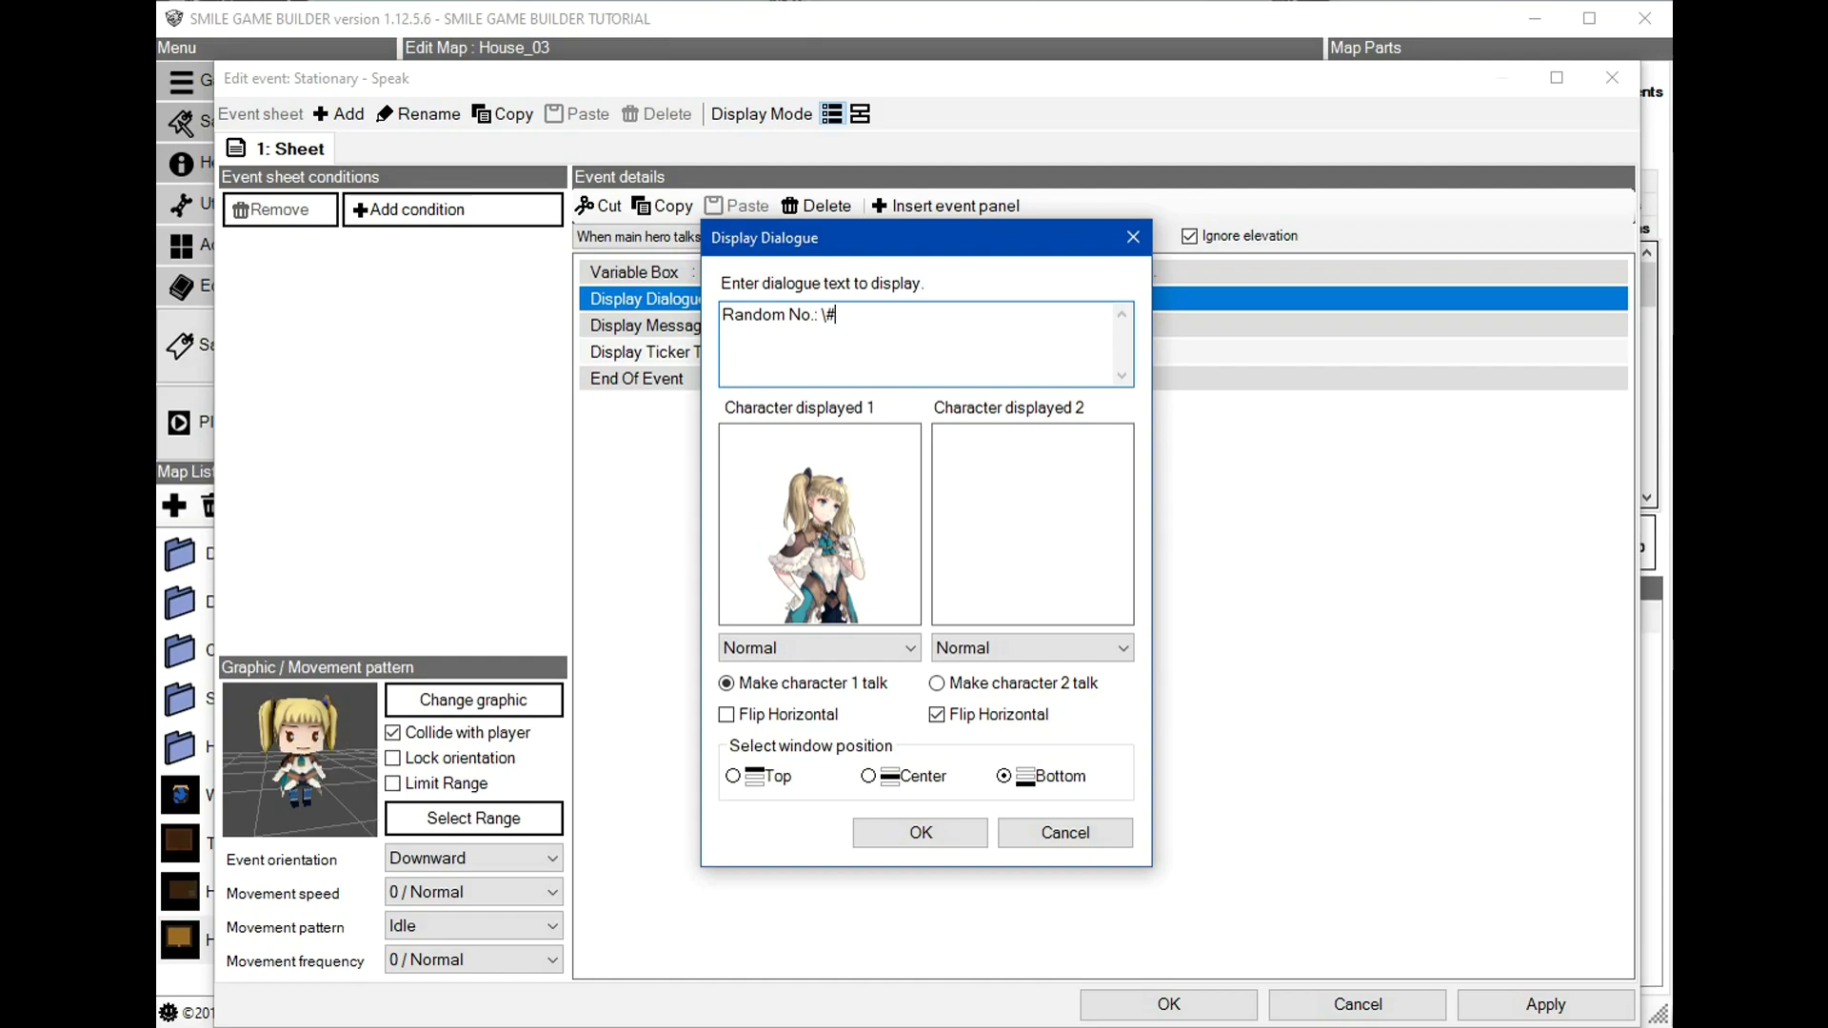
text([)
text(Rand)
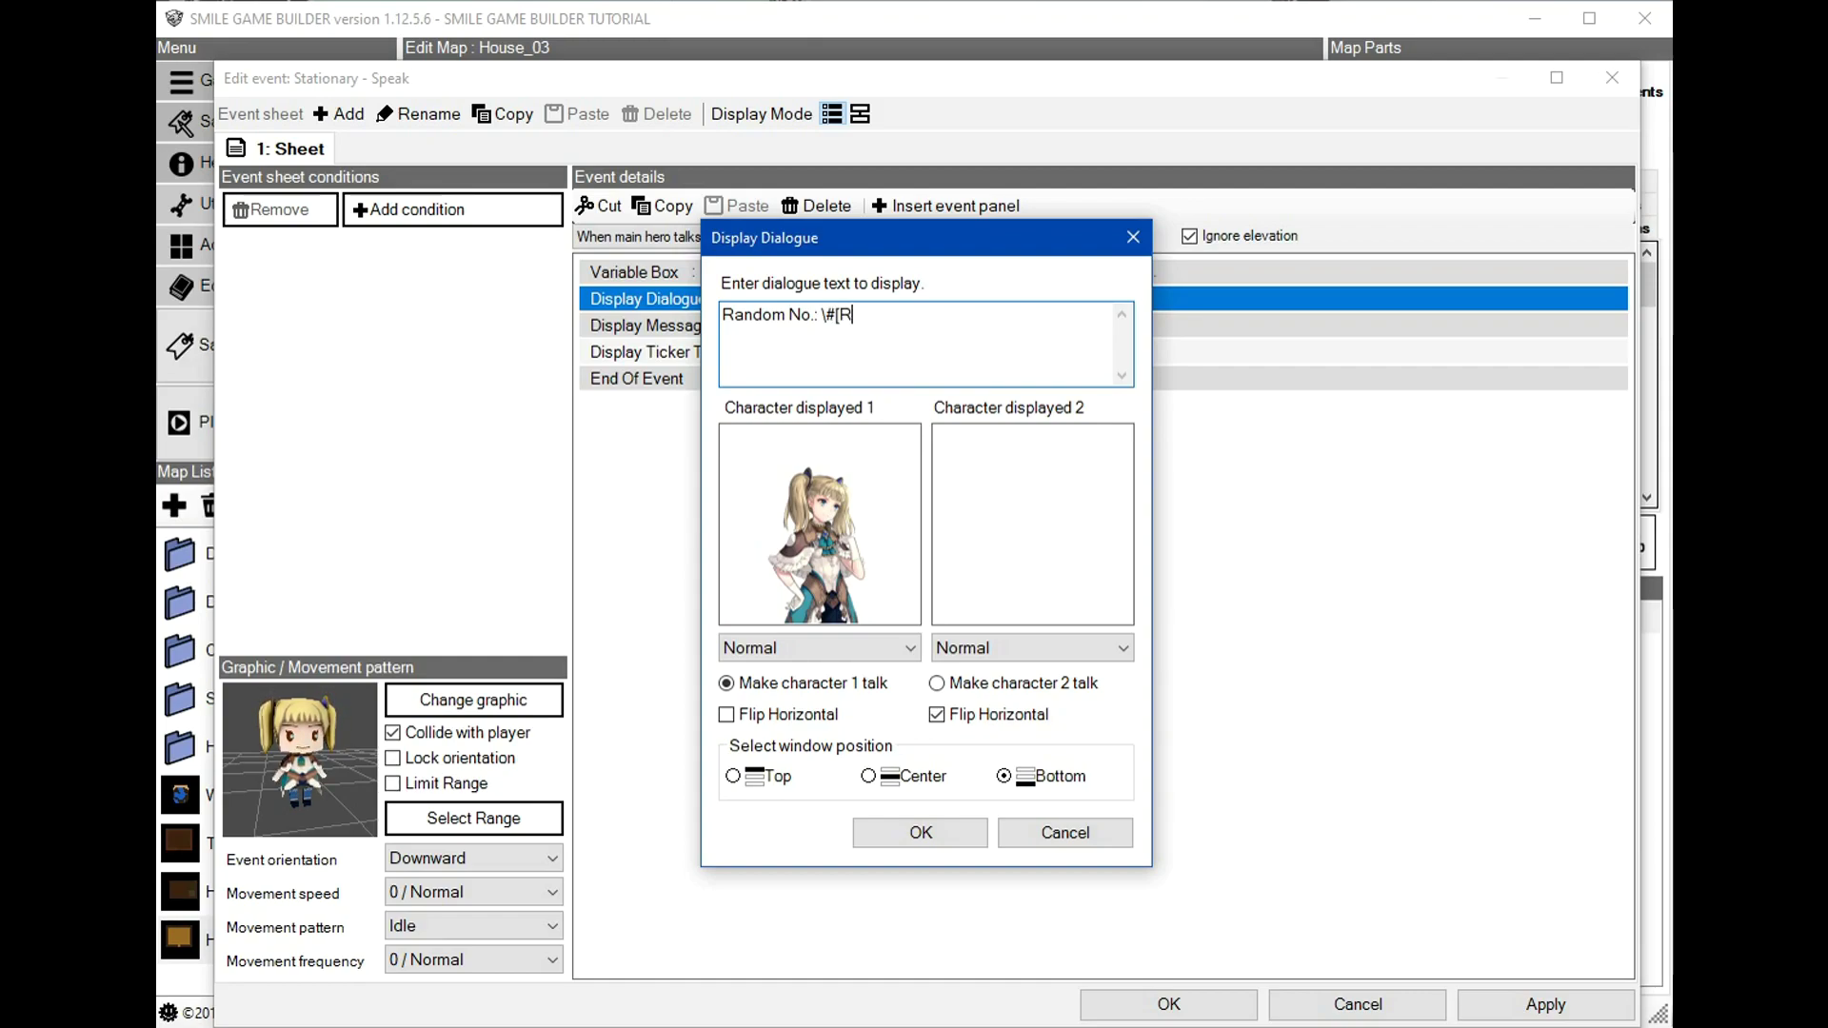
text(om)
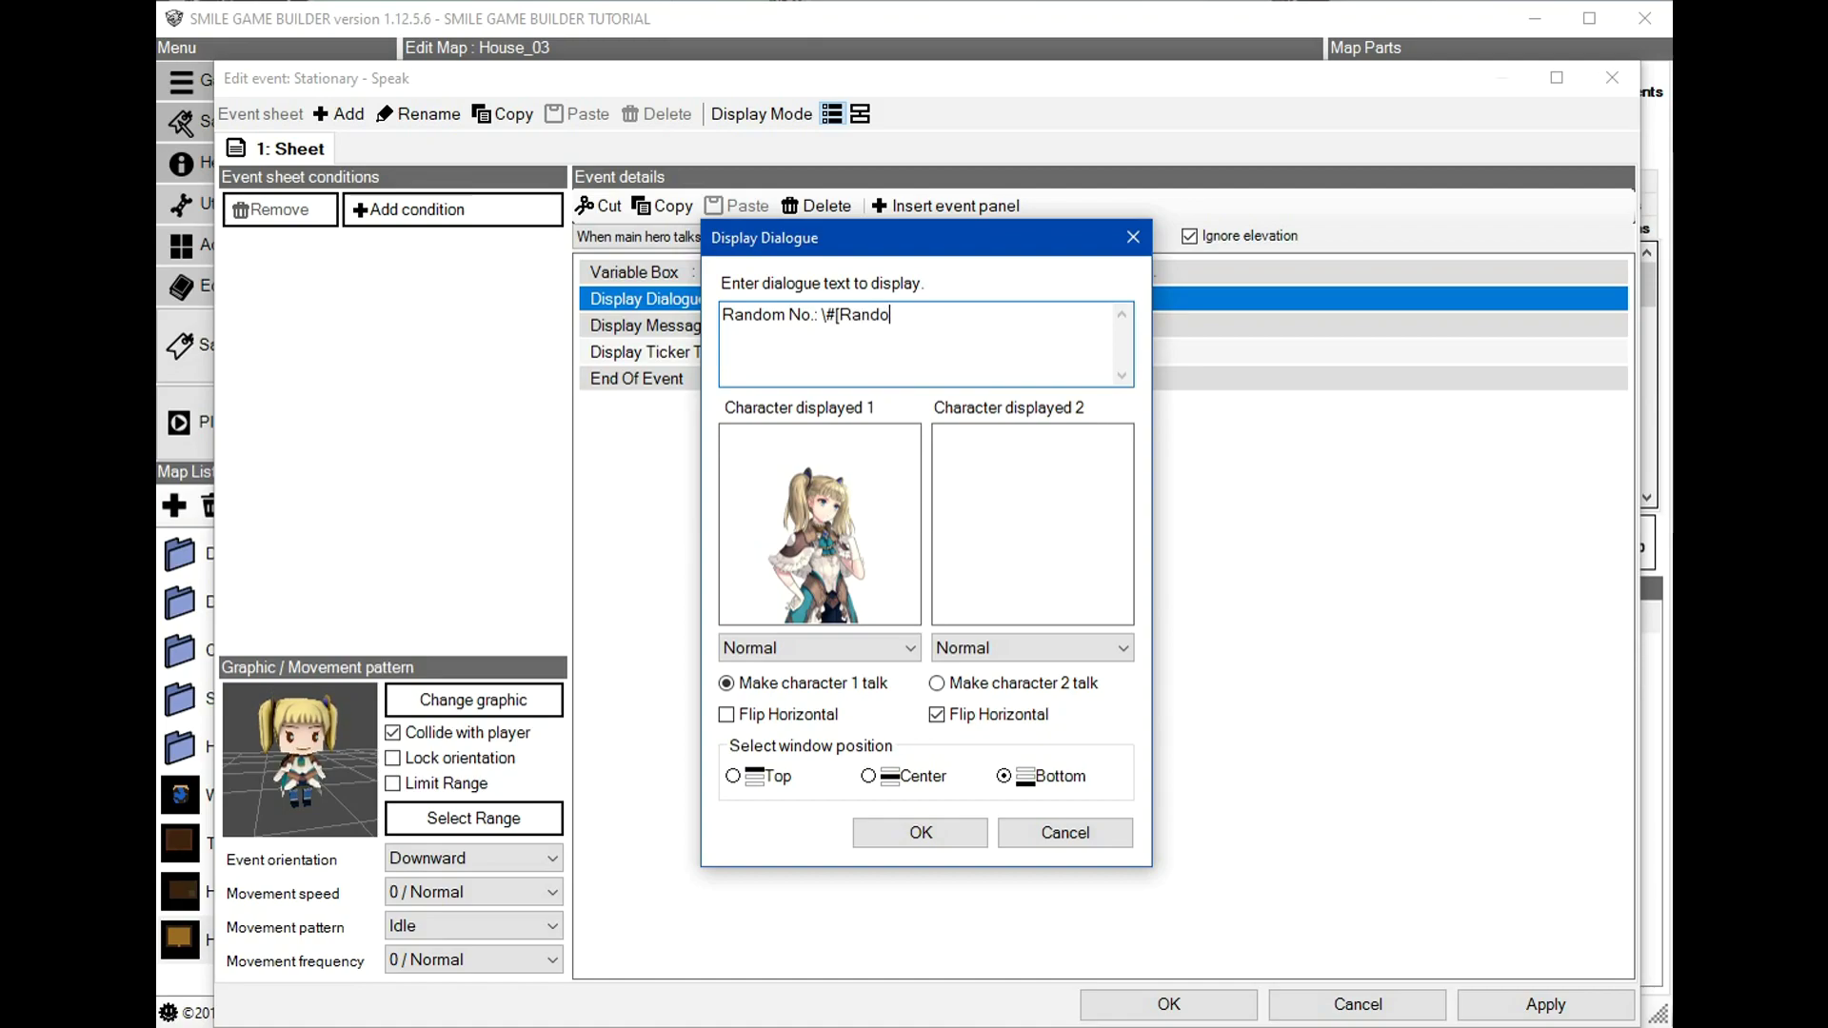
text( No.)
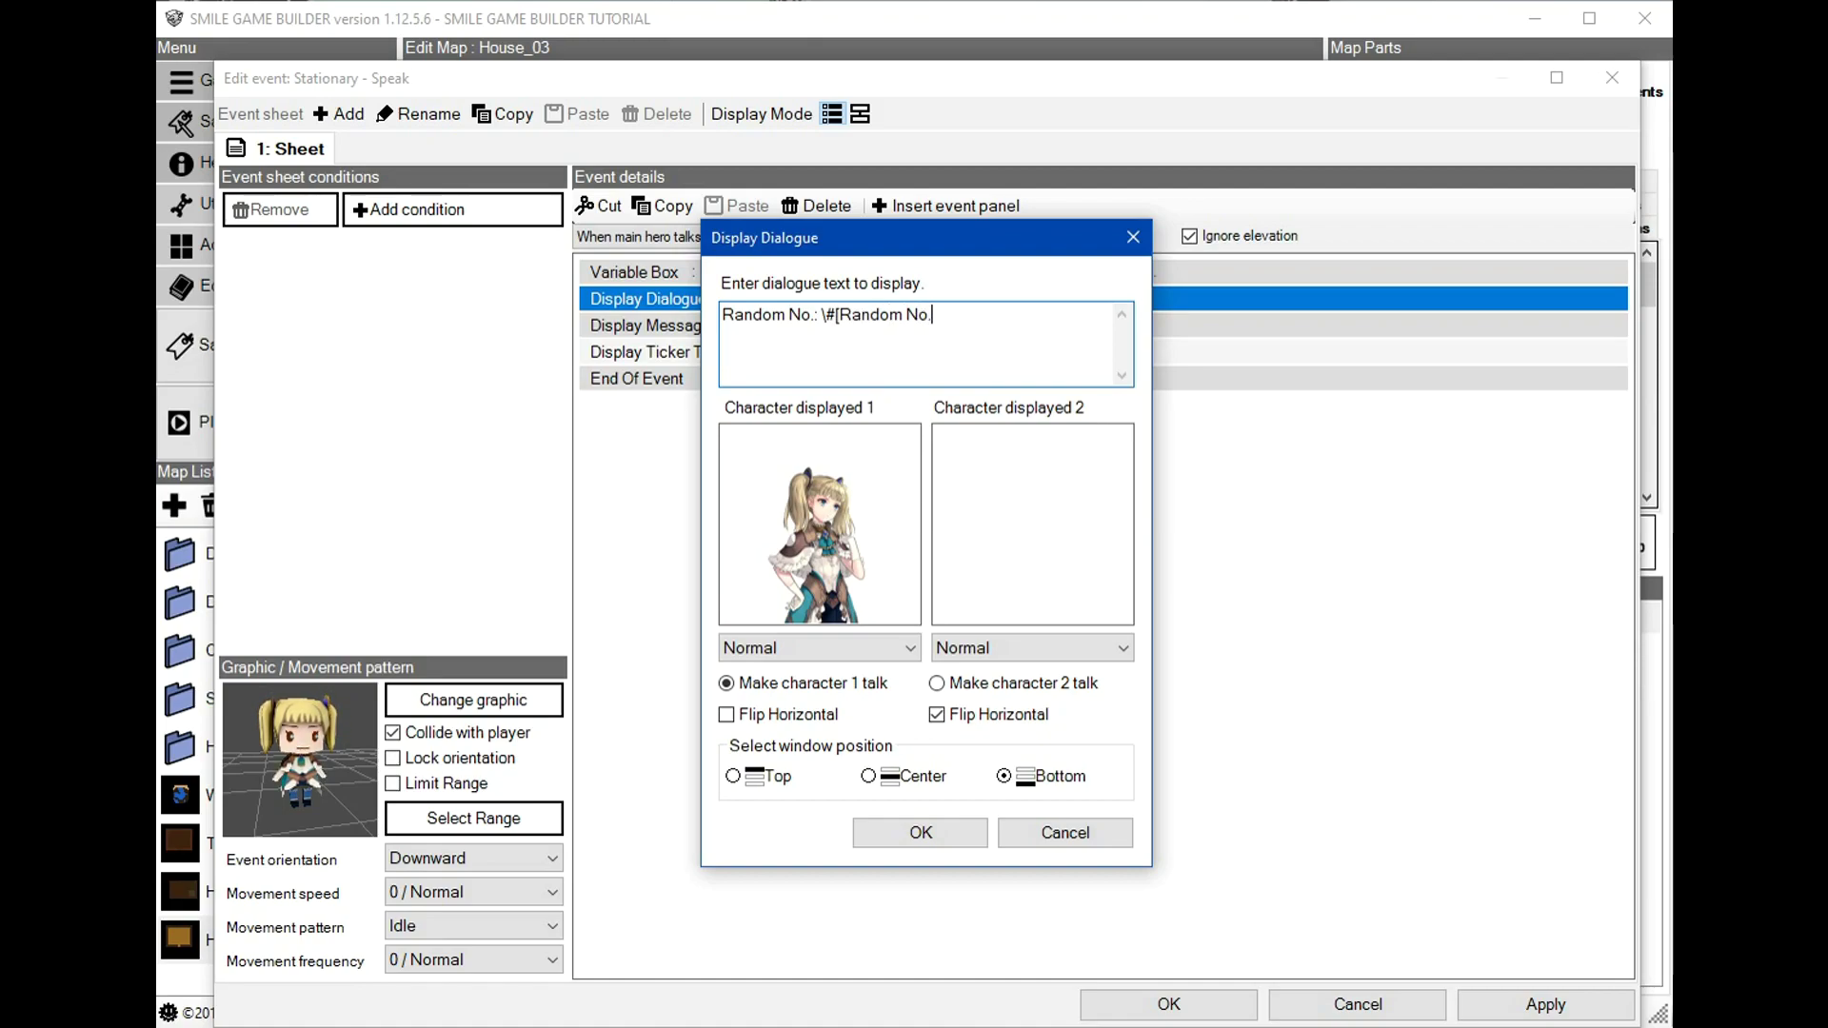
text(])
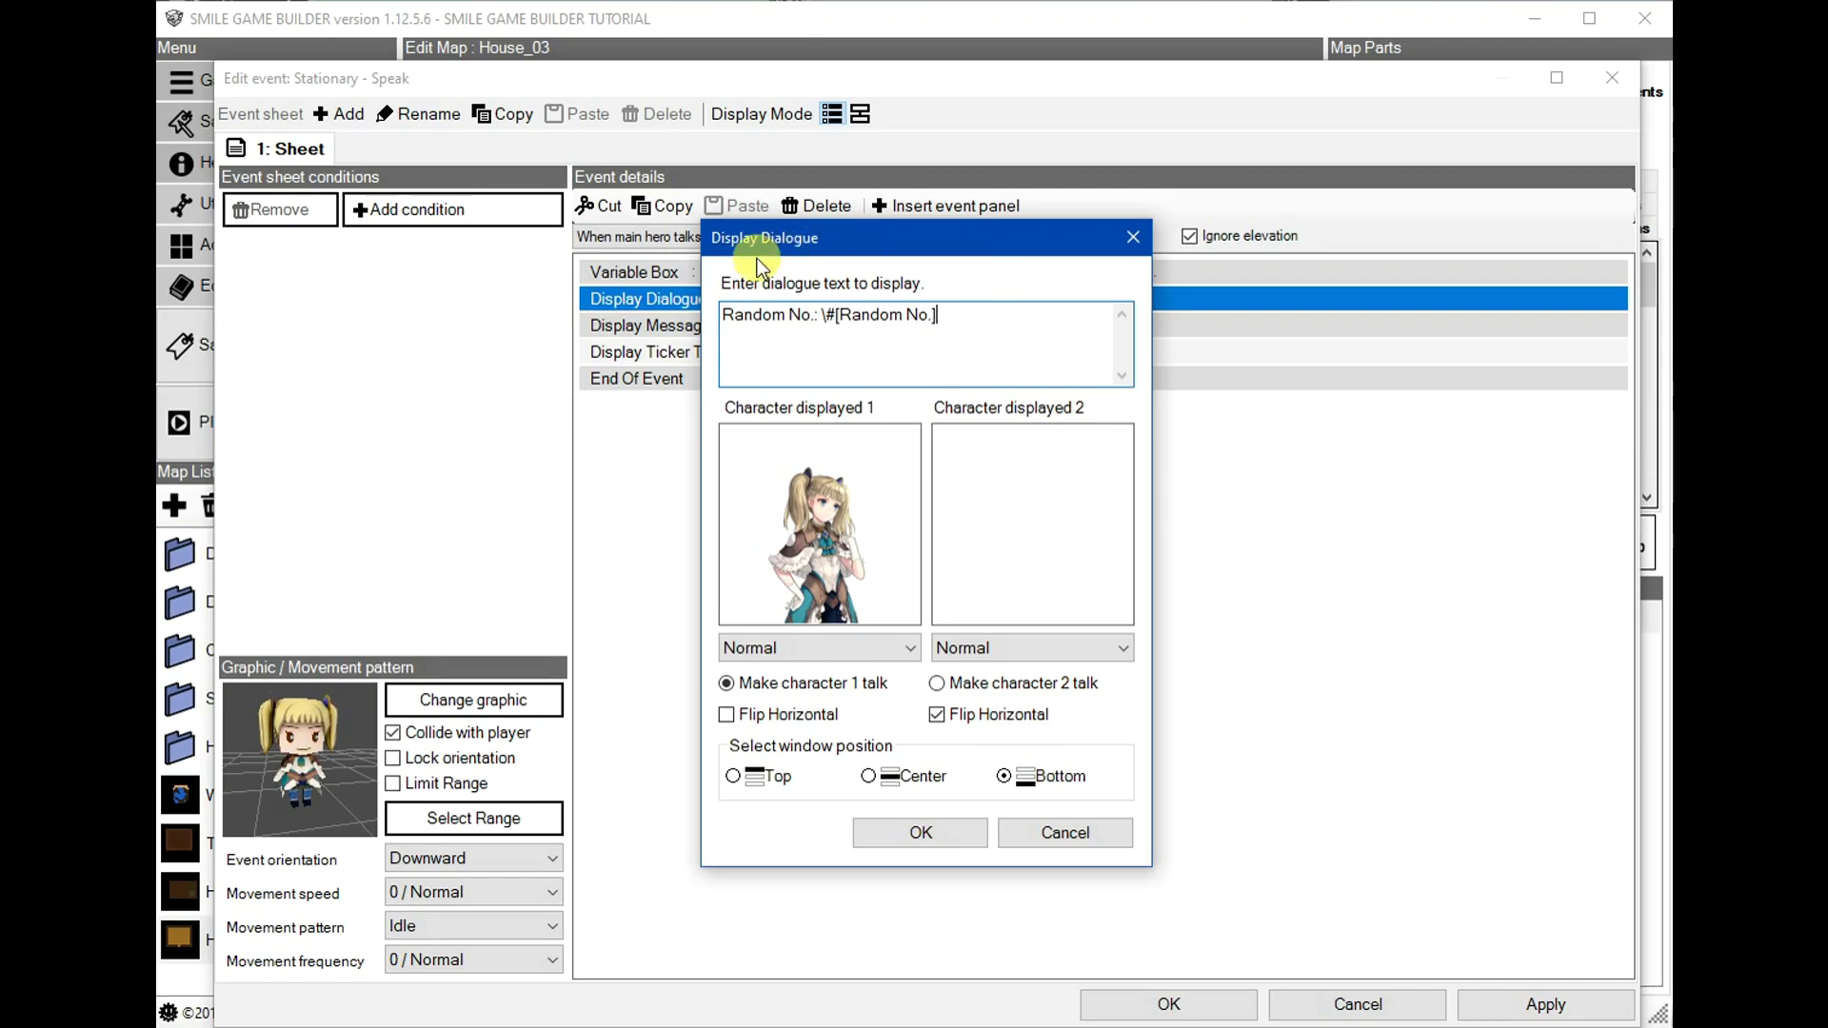
drag(889, 238, 972, 334)
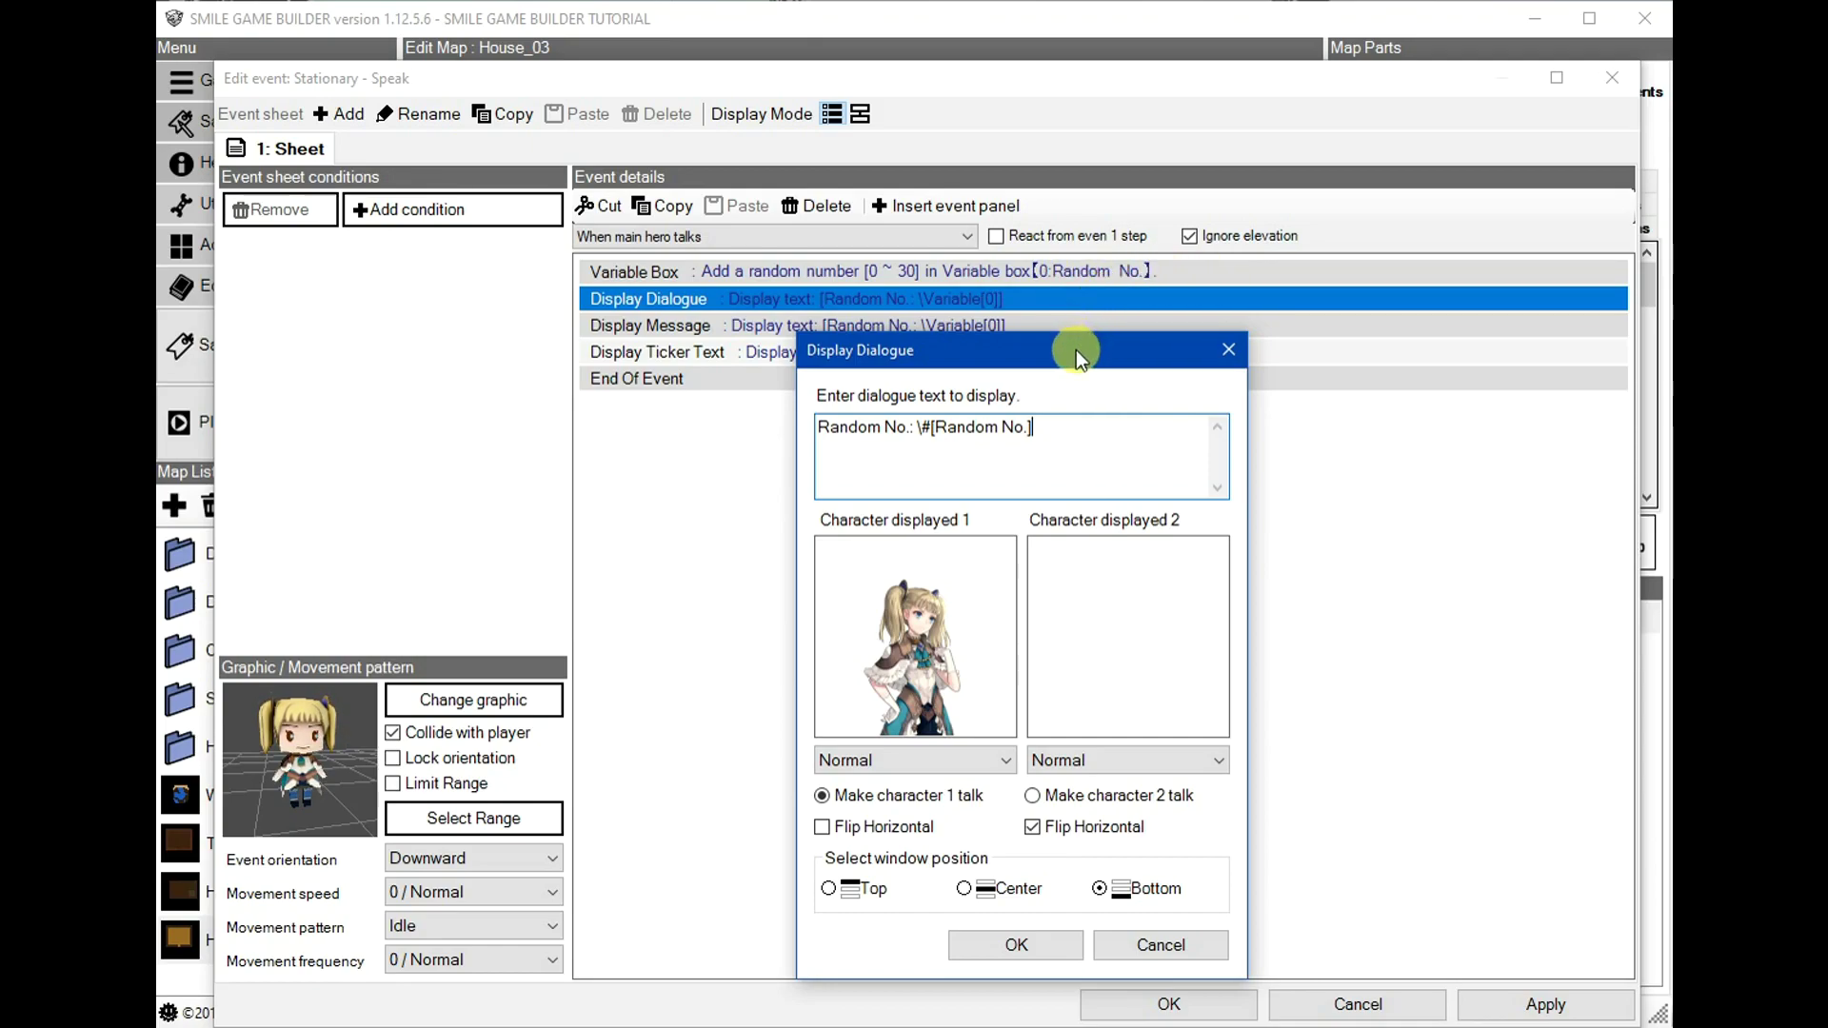
drag(1075, 350, 1084, 244)
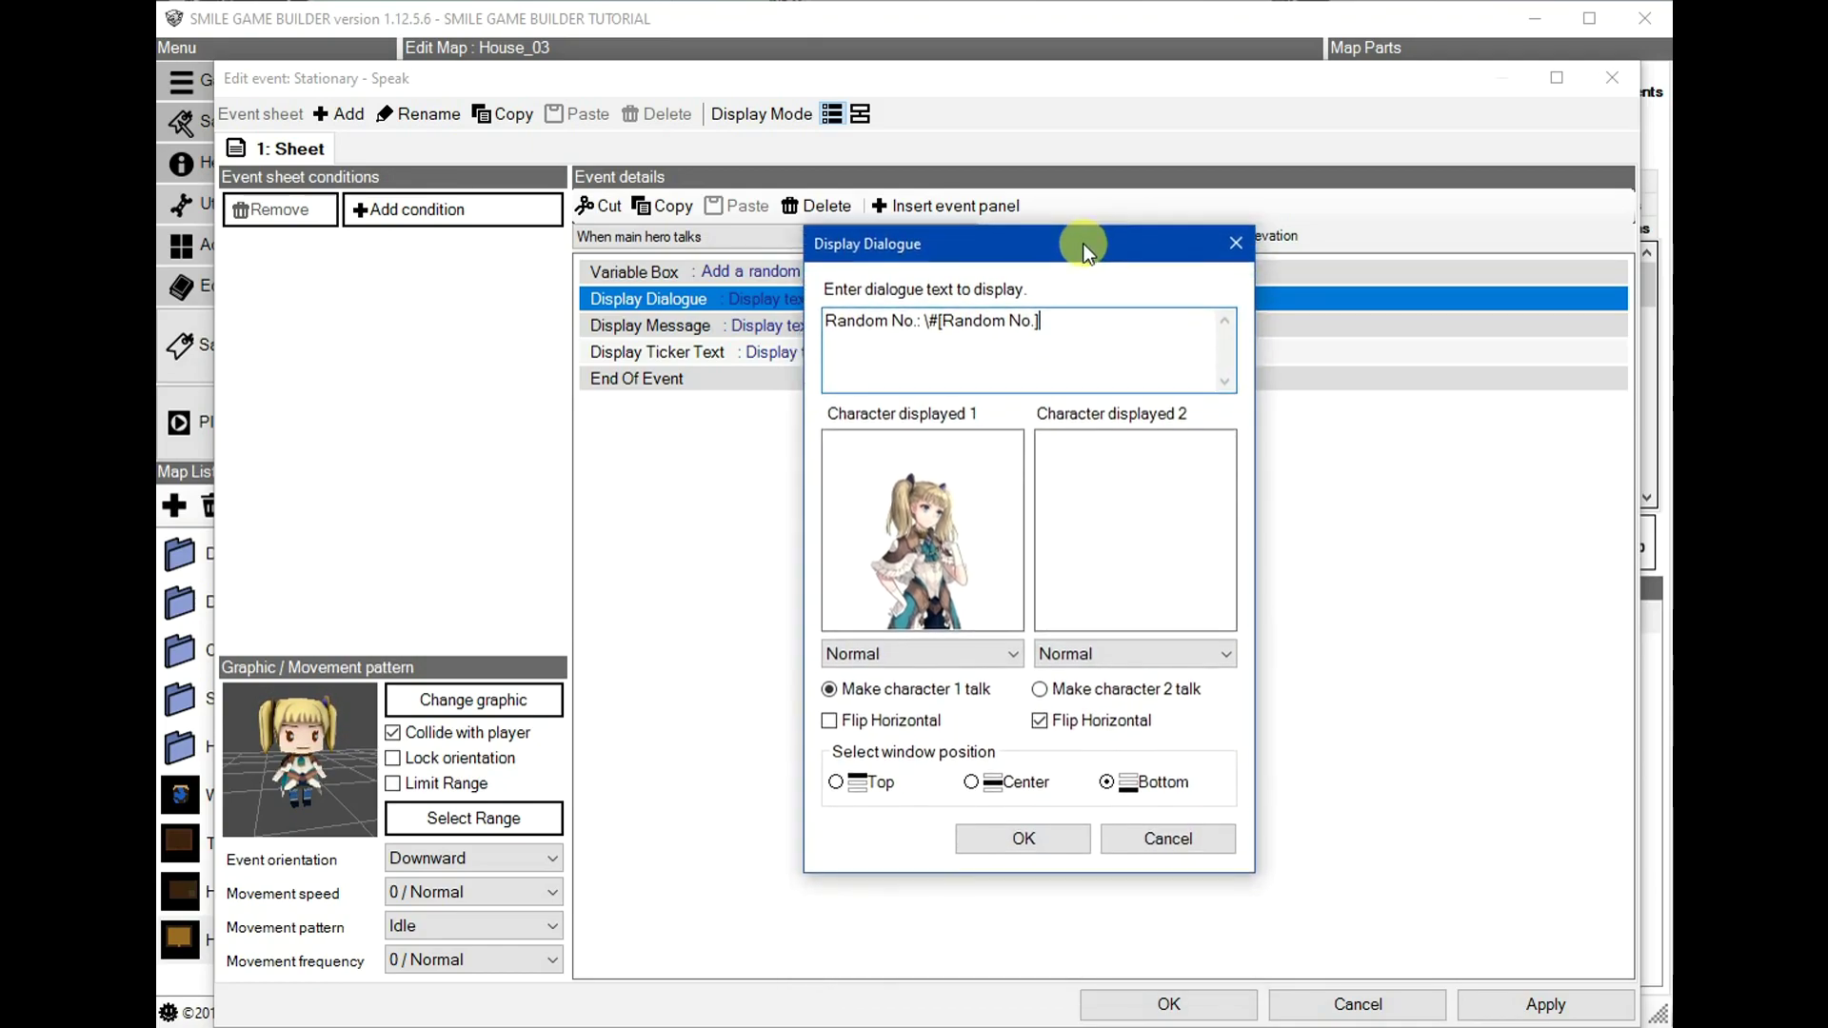
- Confirm the dialogue, save the event changes, and start a playtest
click(1044, 840)
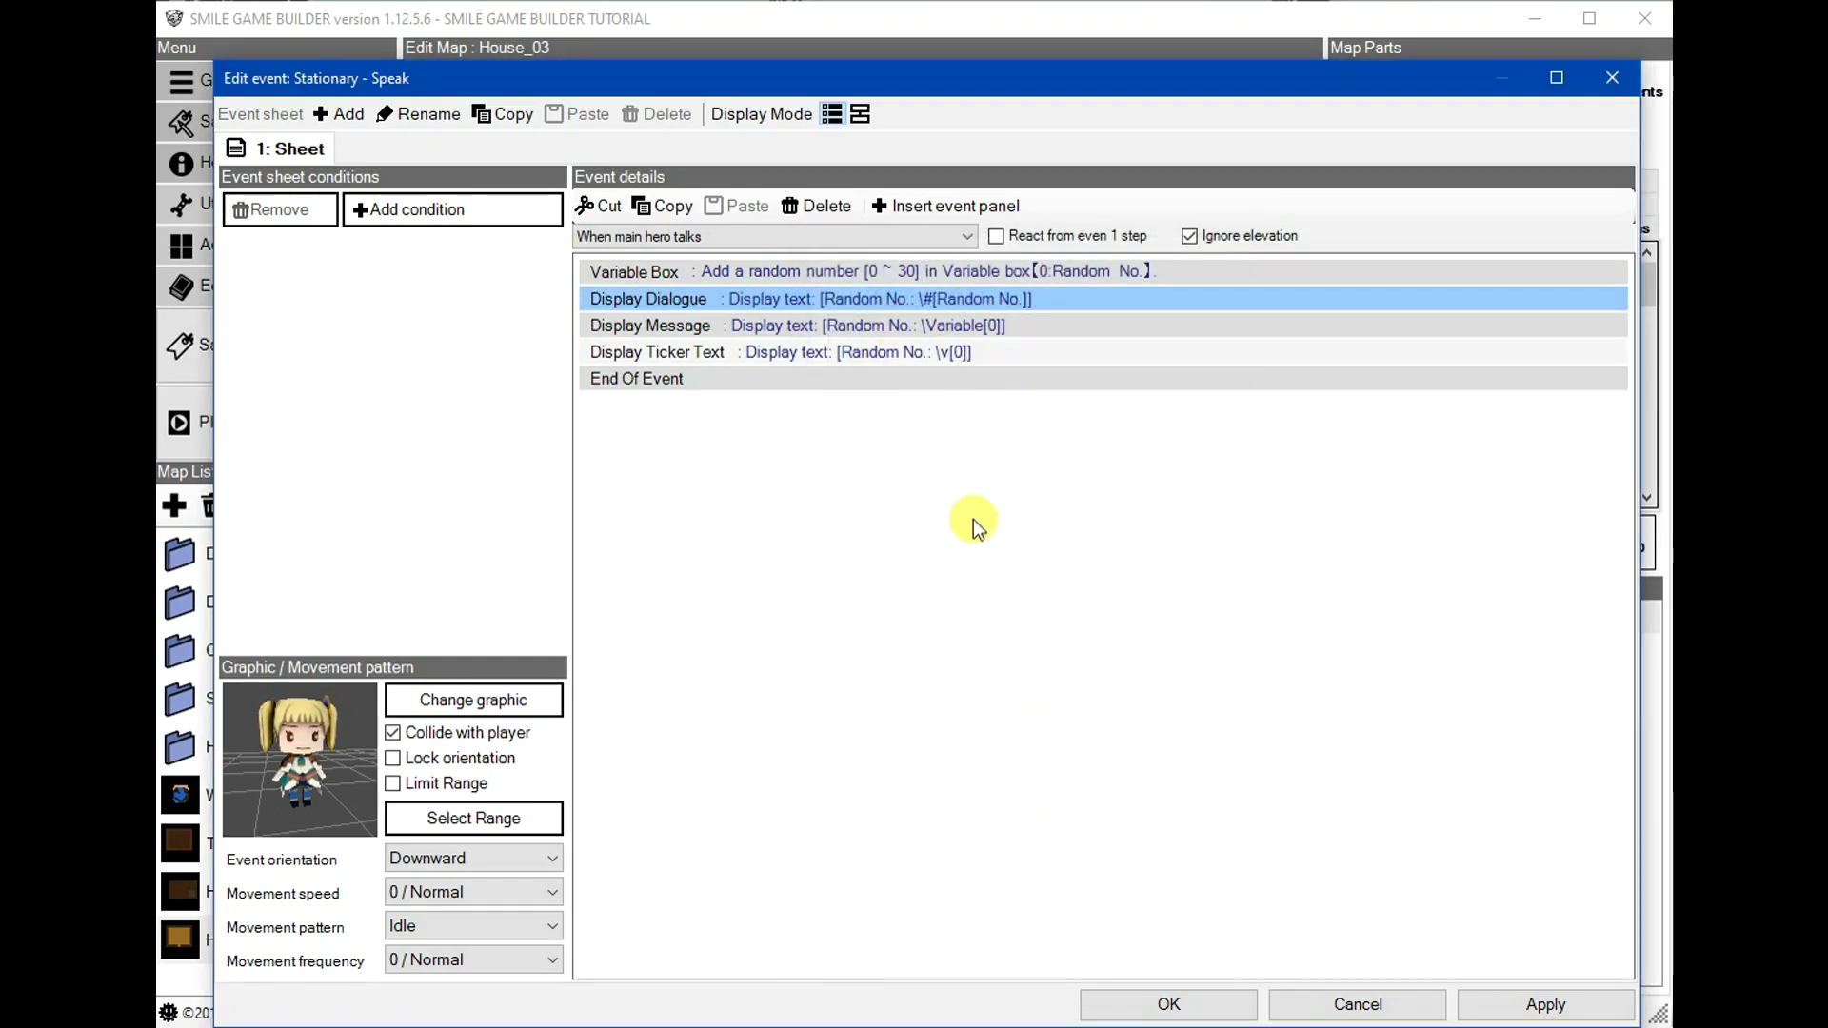
click(1168, 1002)
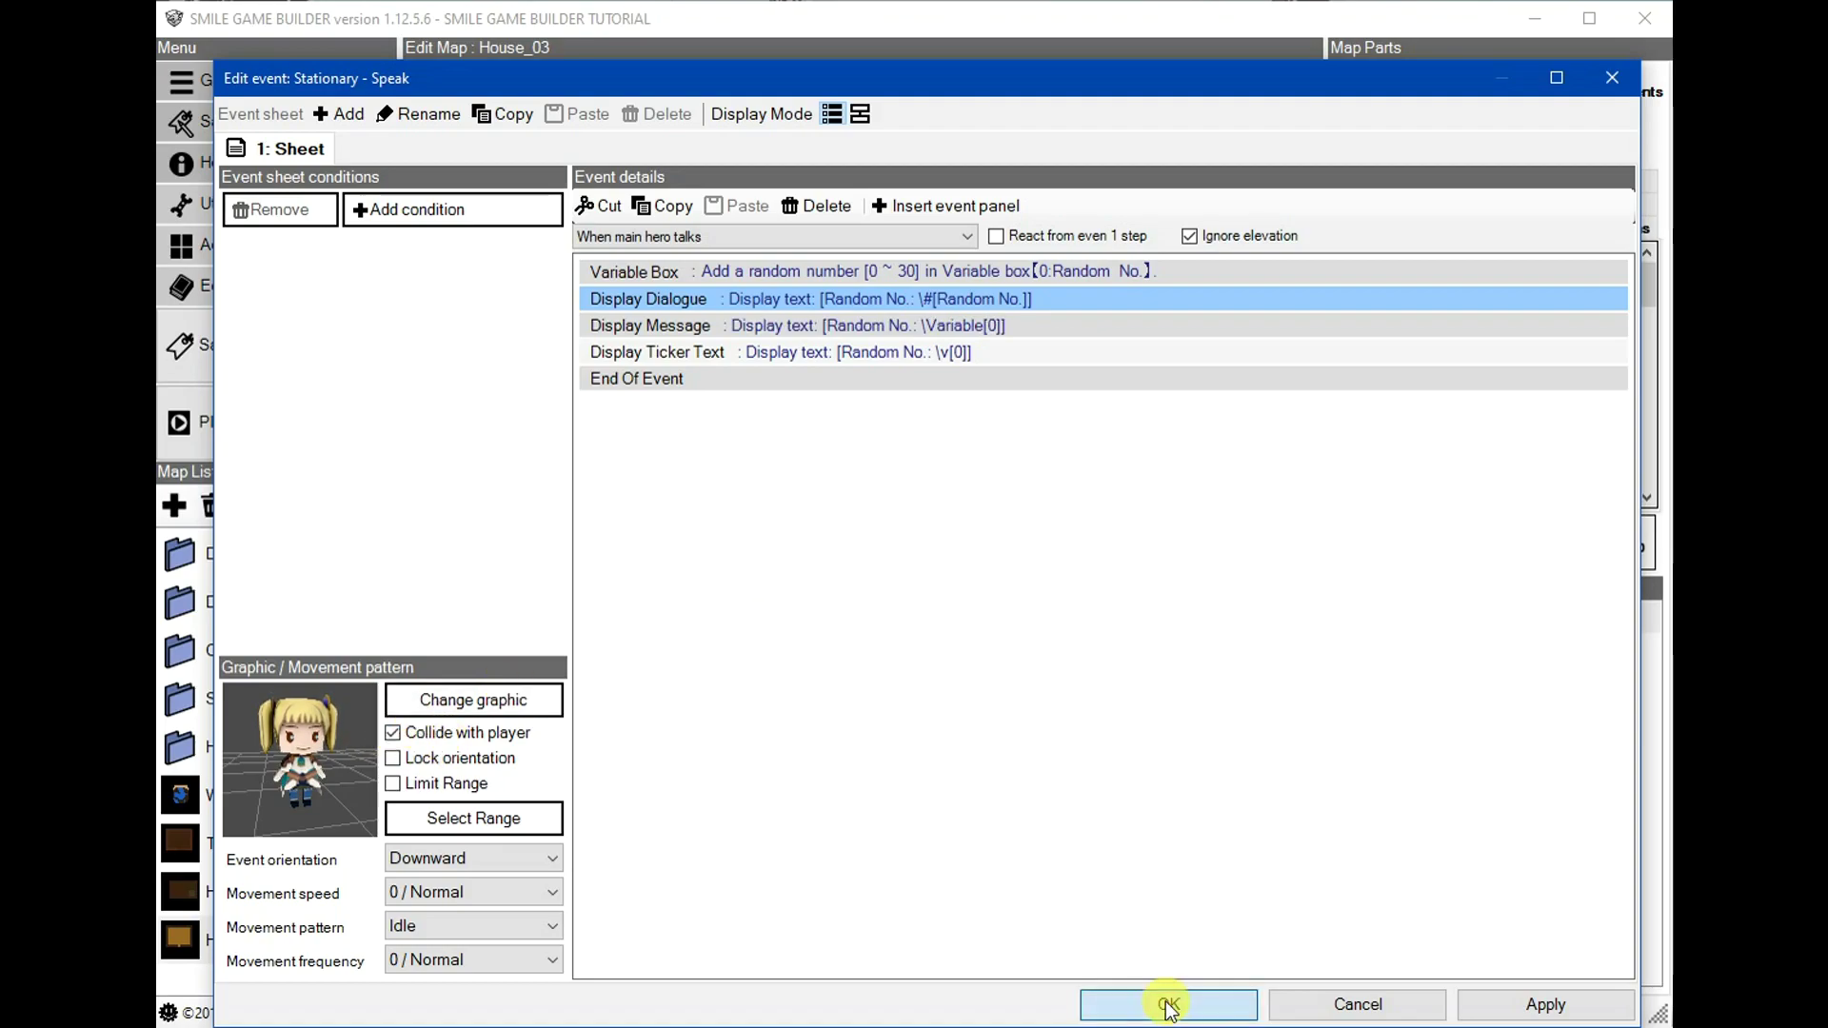
click(281, 431)
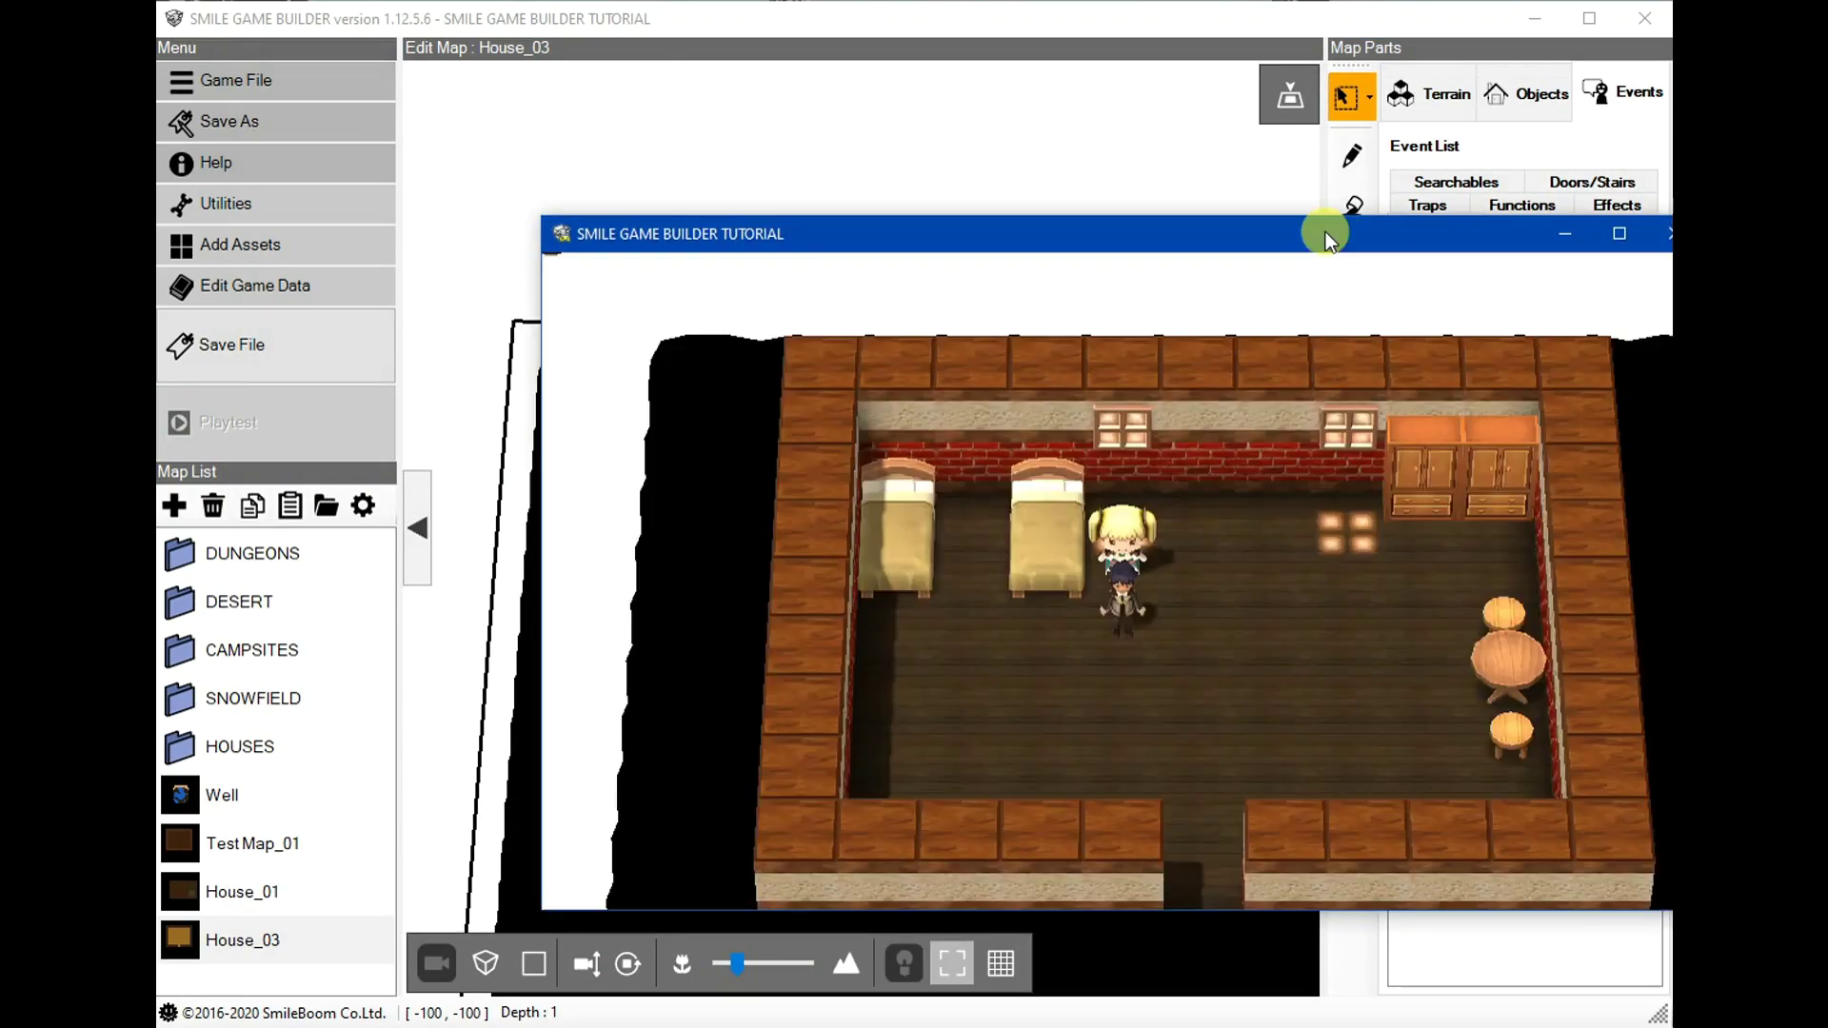
- Talk to the blonde NPC twice in the playtest to see new random numbers, then end it
drag(1325, 231, 1237, 230)
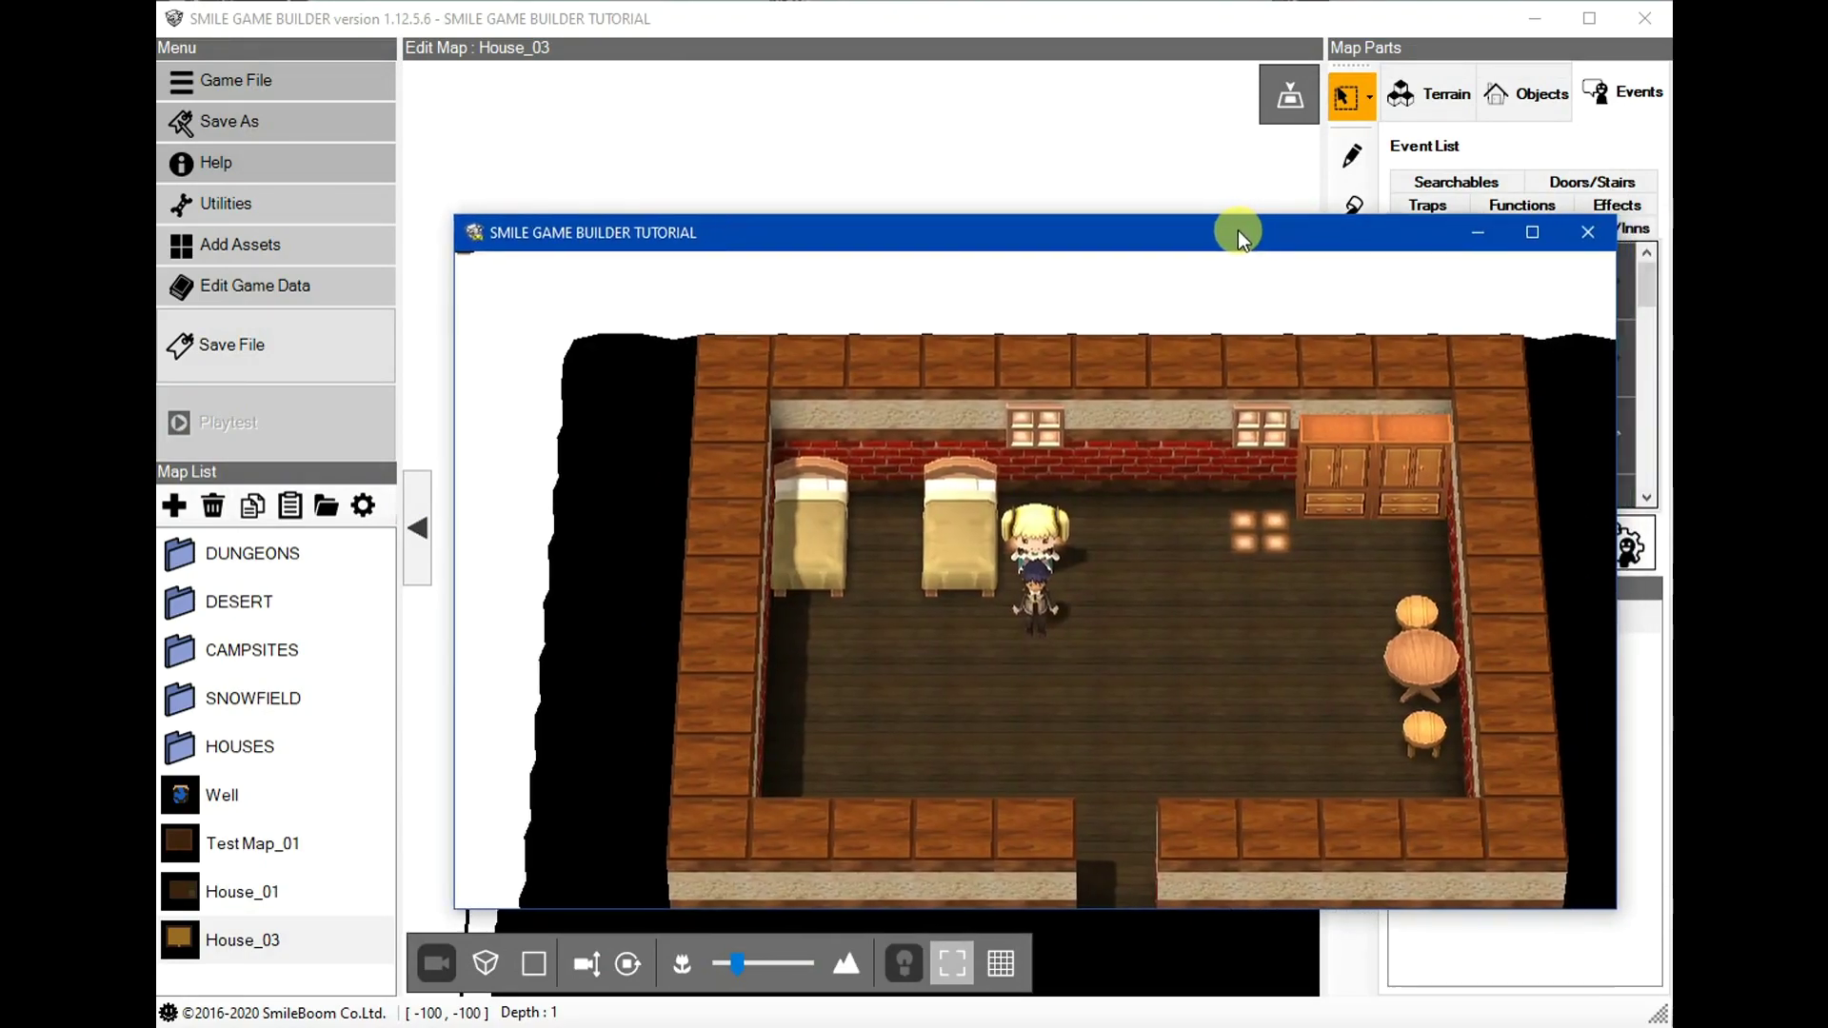
key(Up)
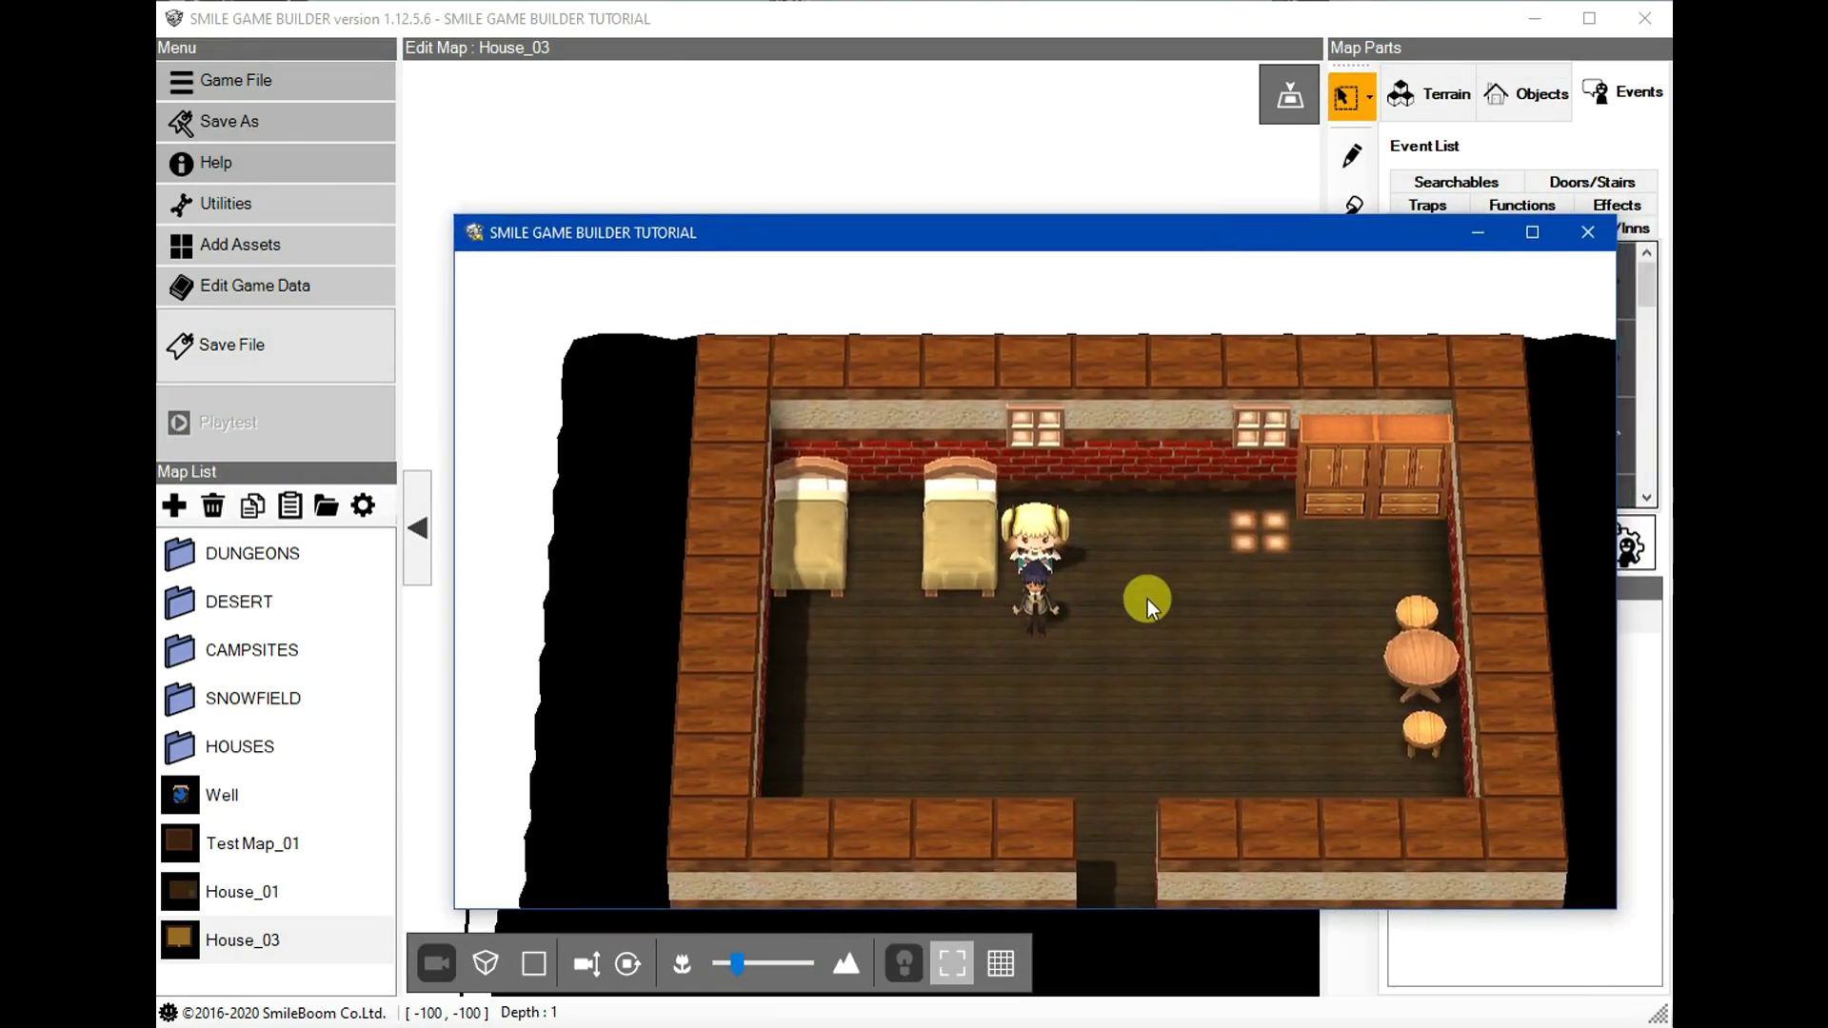
key(Return)
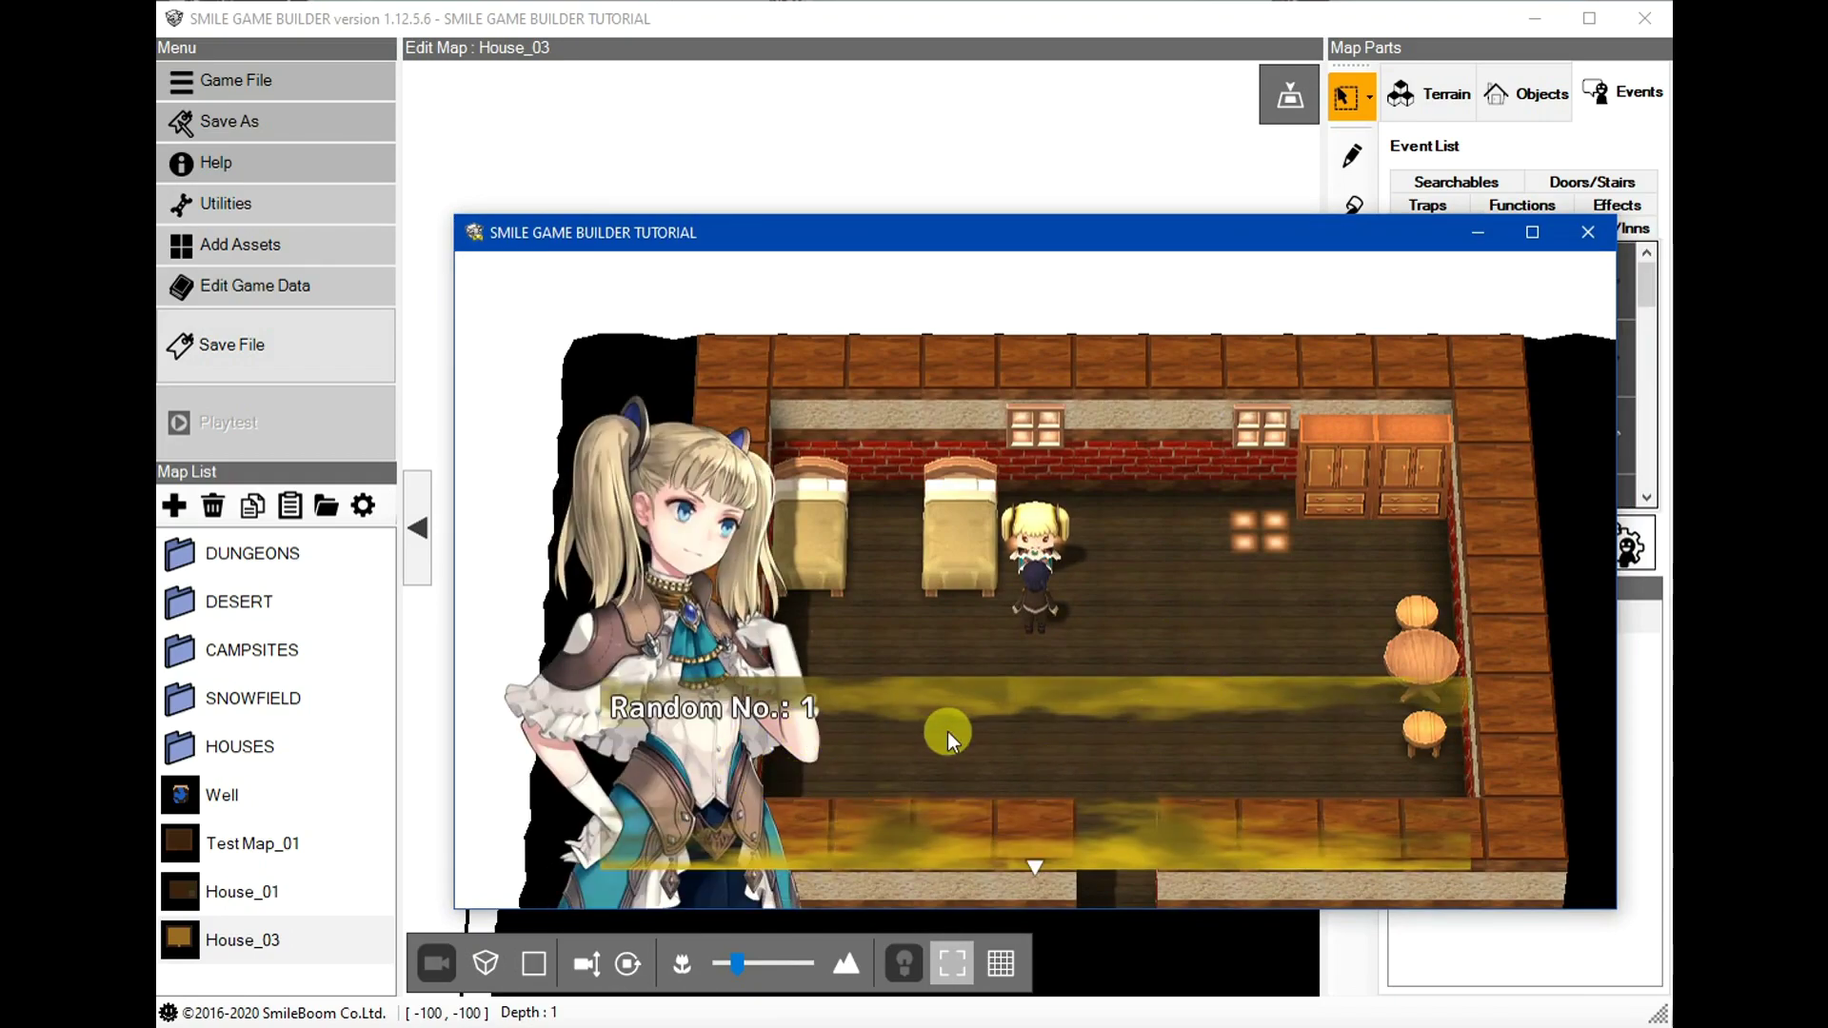
key(Return)
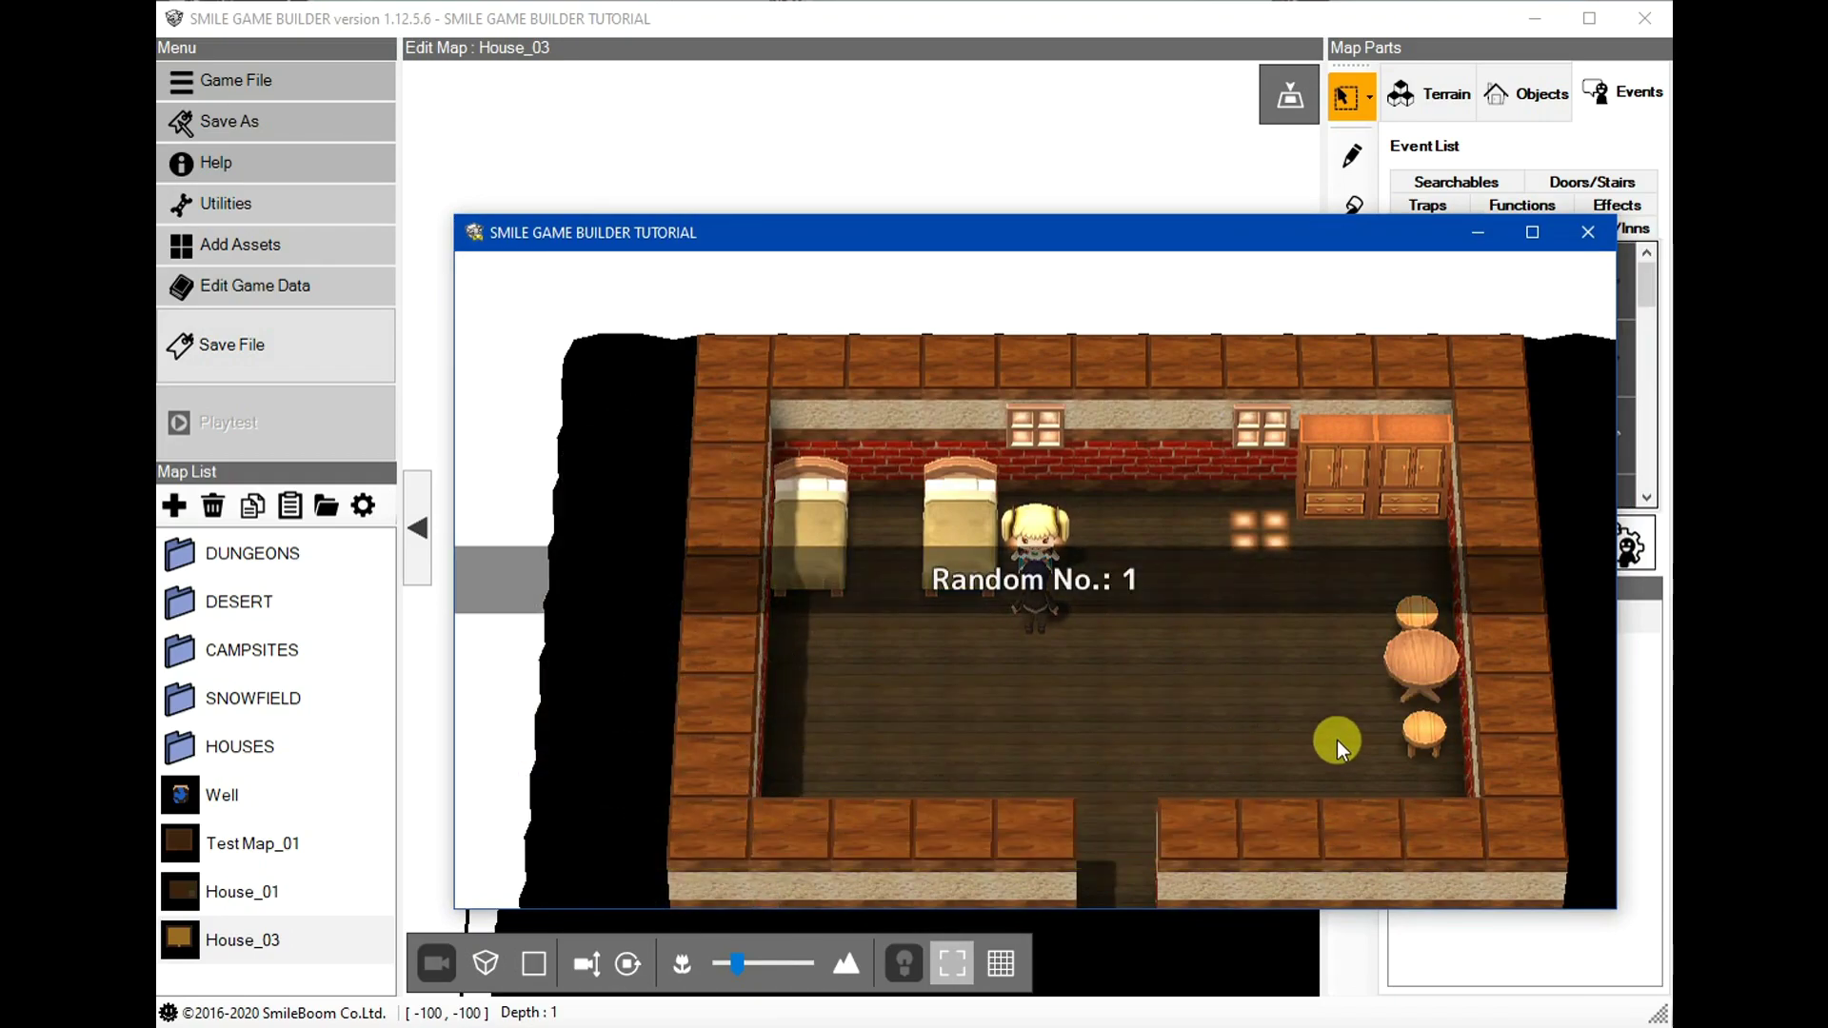
click(1363, 634)
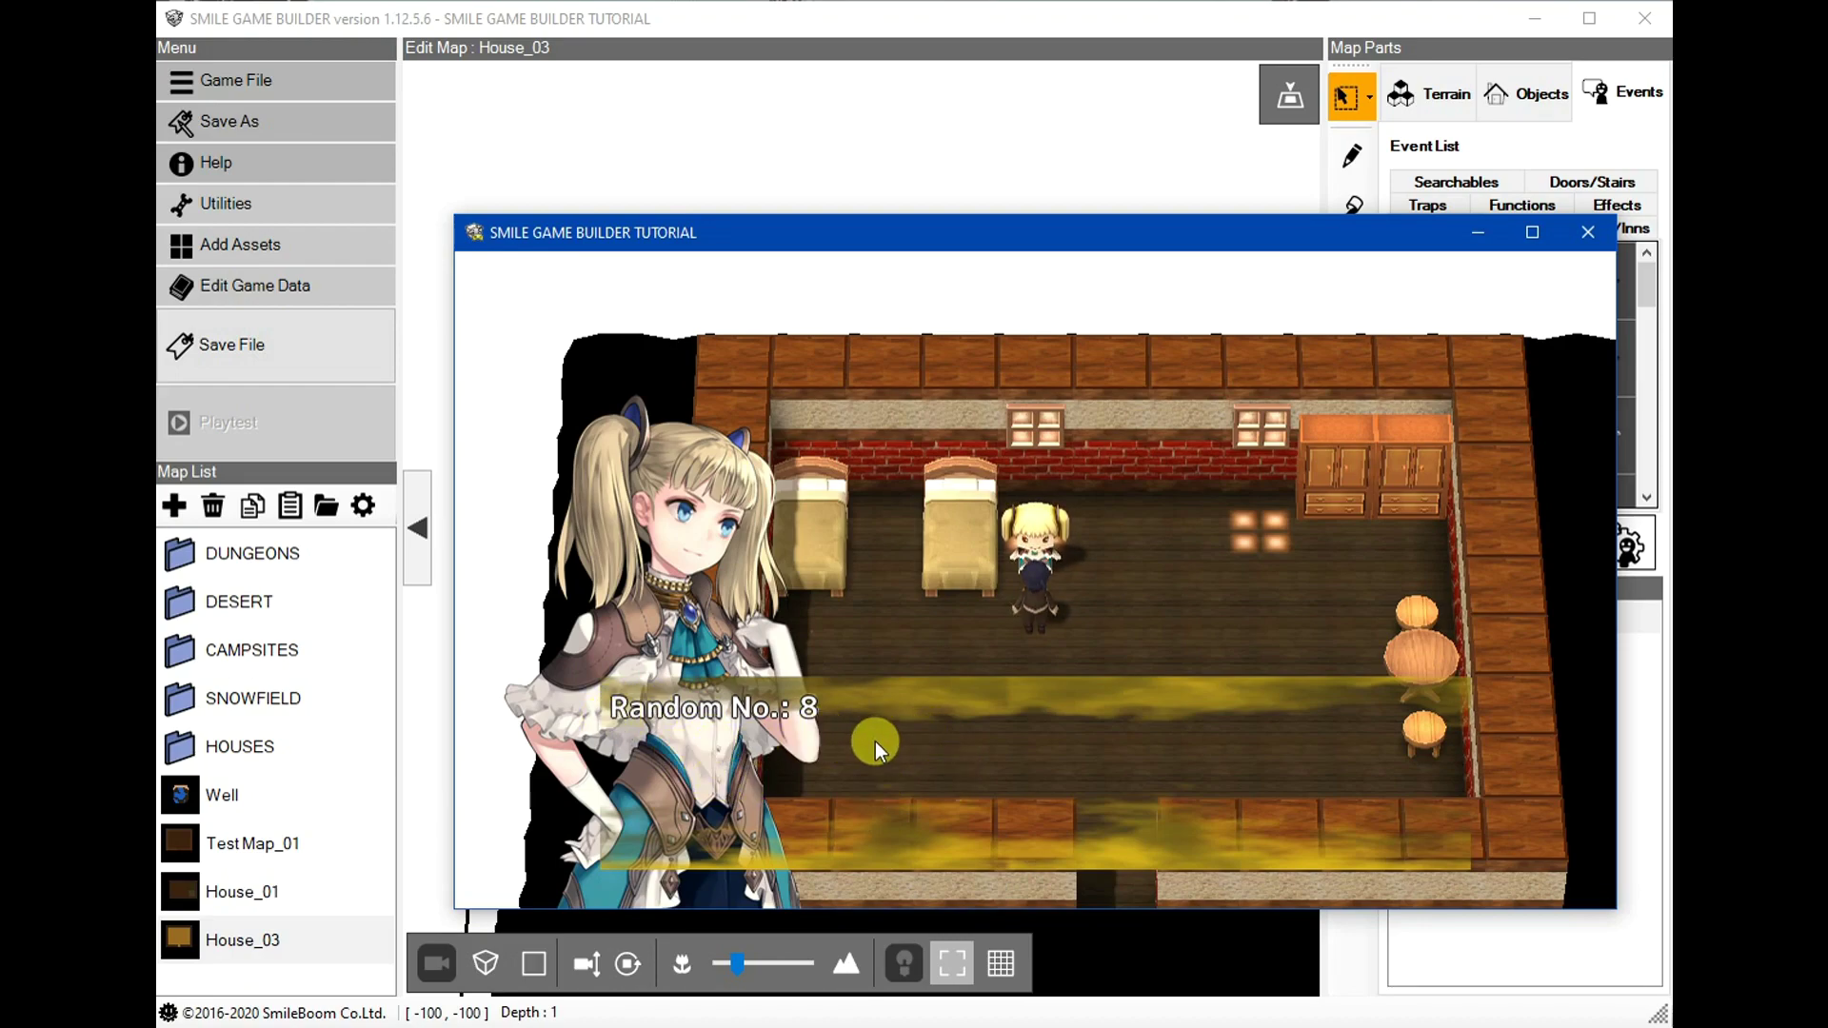
click(781, 740)
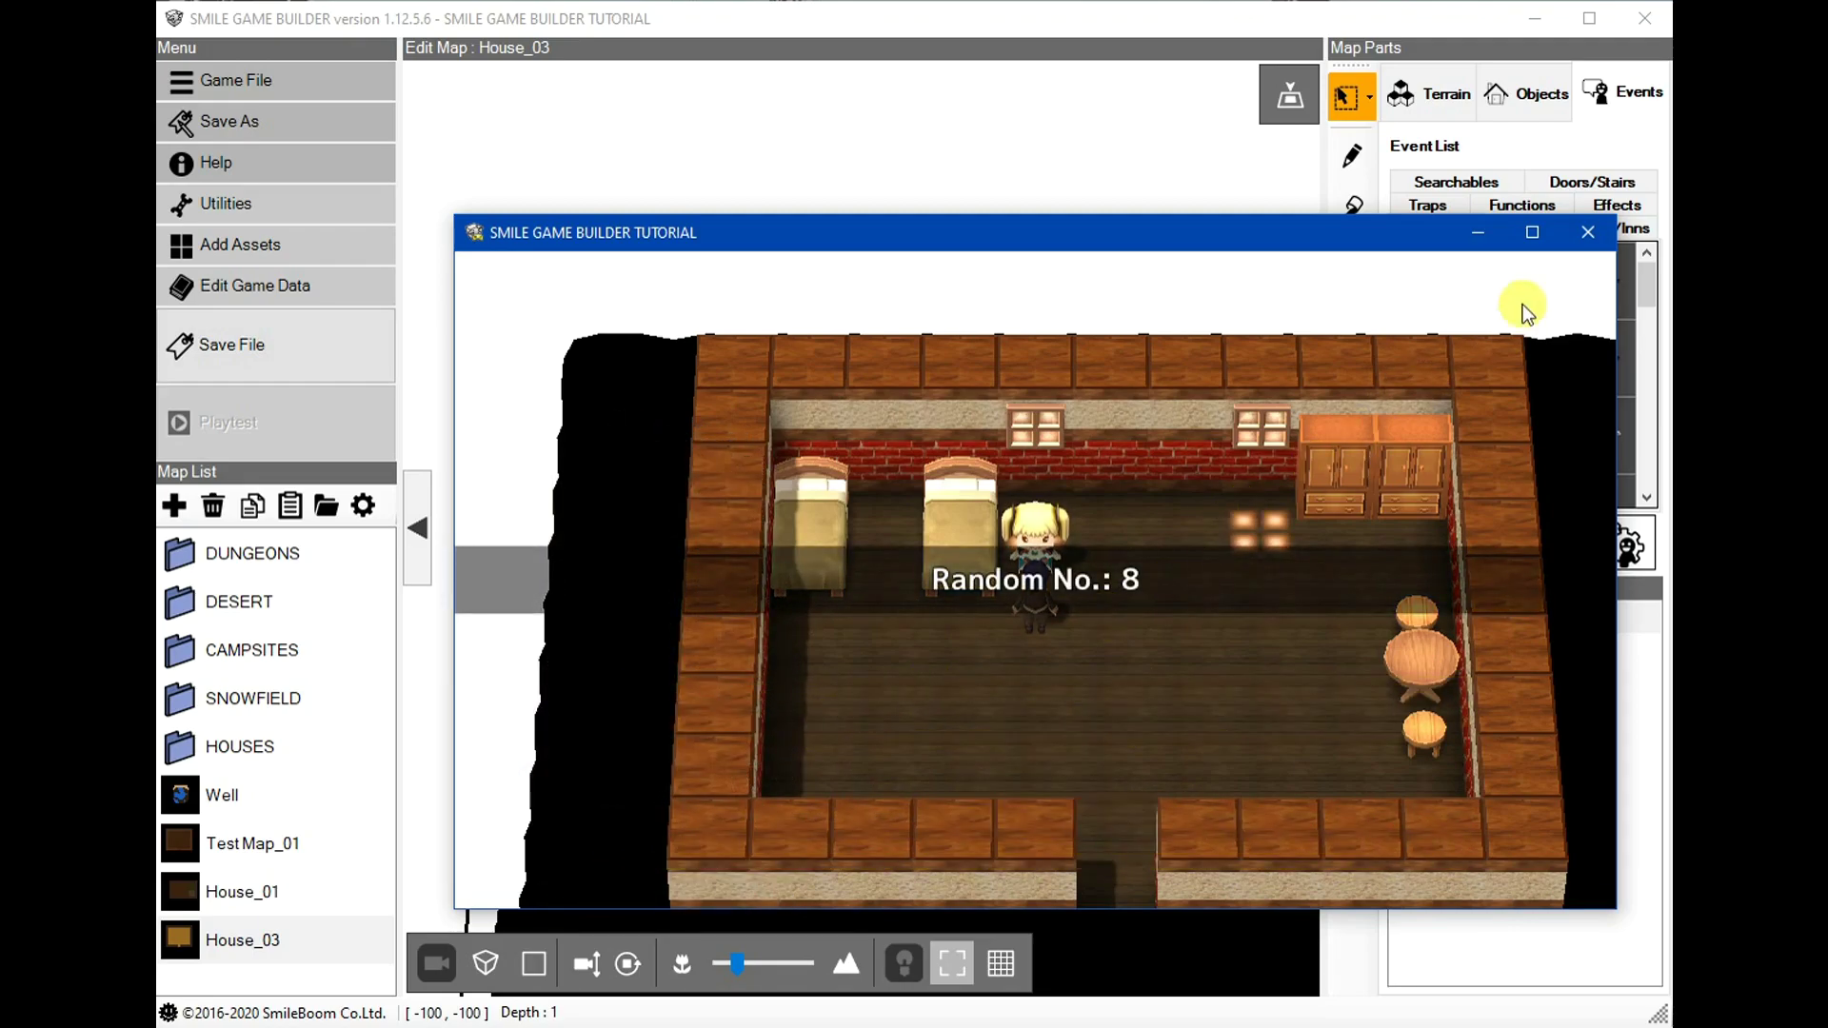
click(1588, 234)
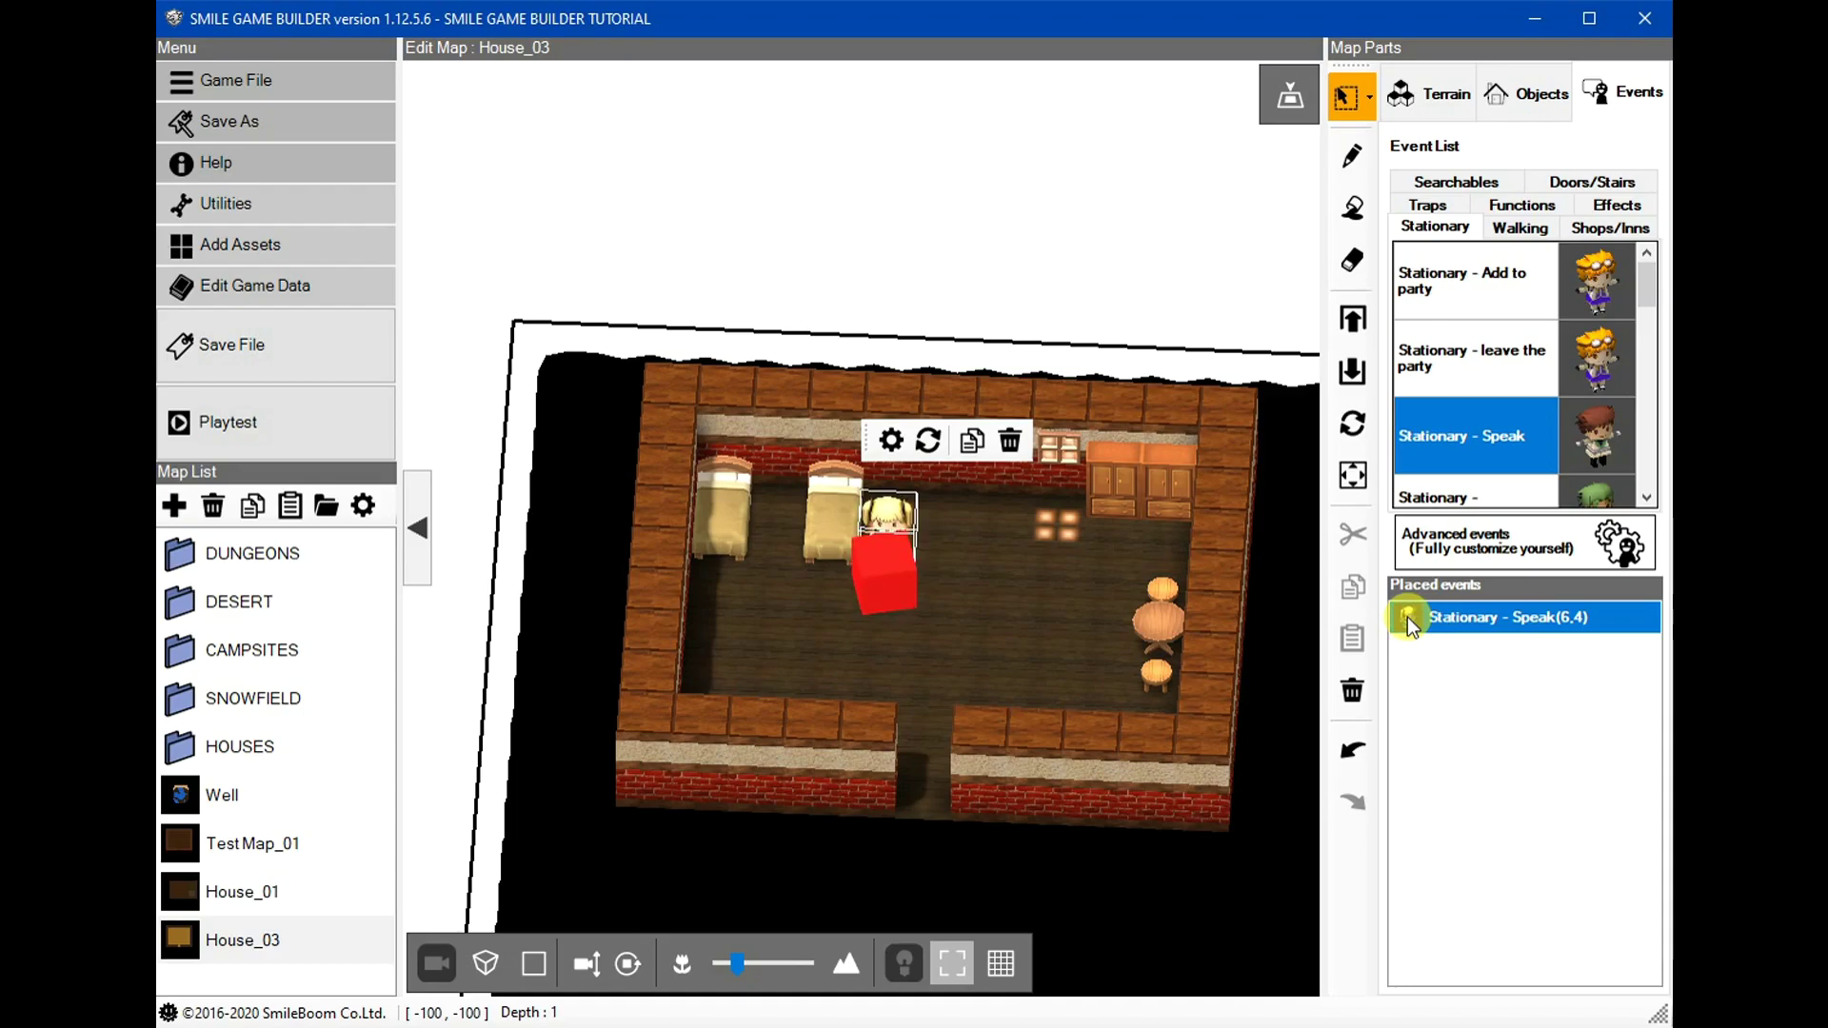
- Delete the random-number Variable Box command from the Speak event and select the Display Dialogue row
double_click(1407, 617)
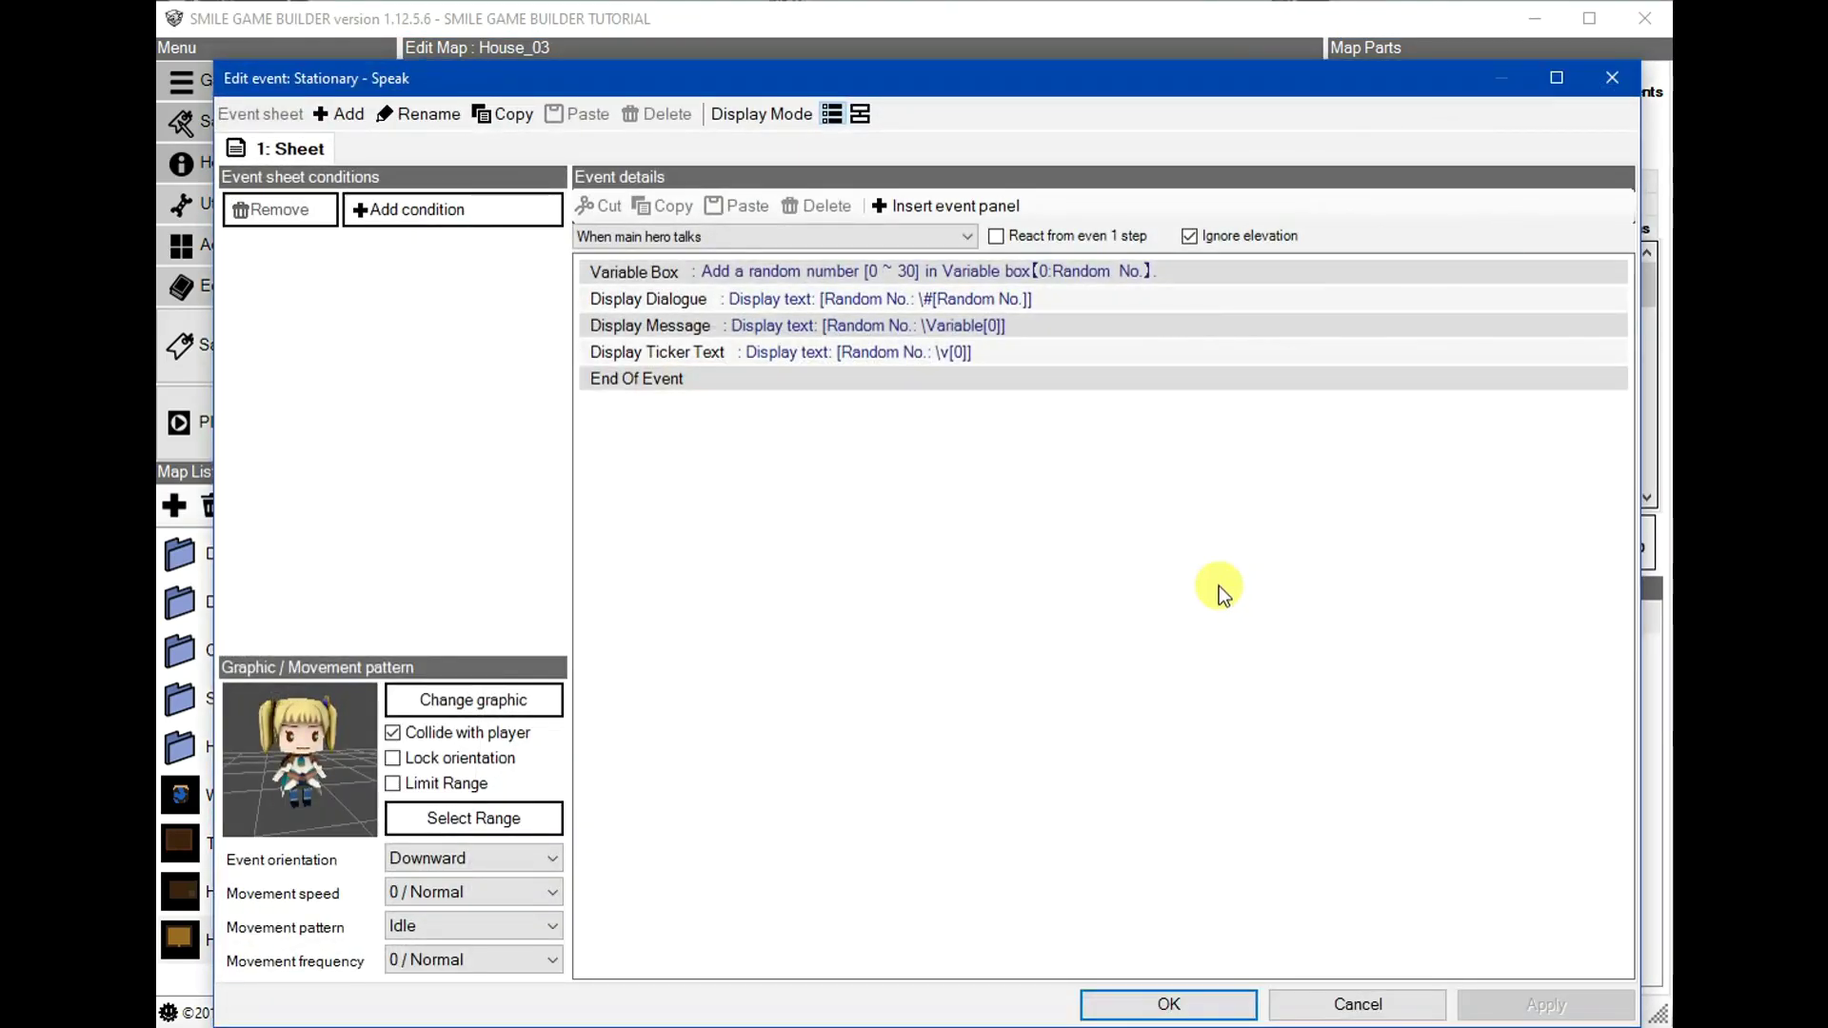
click(856, 274)
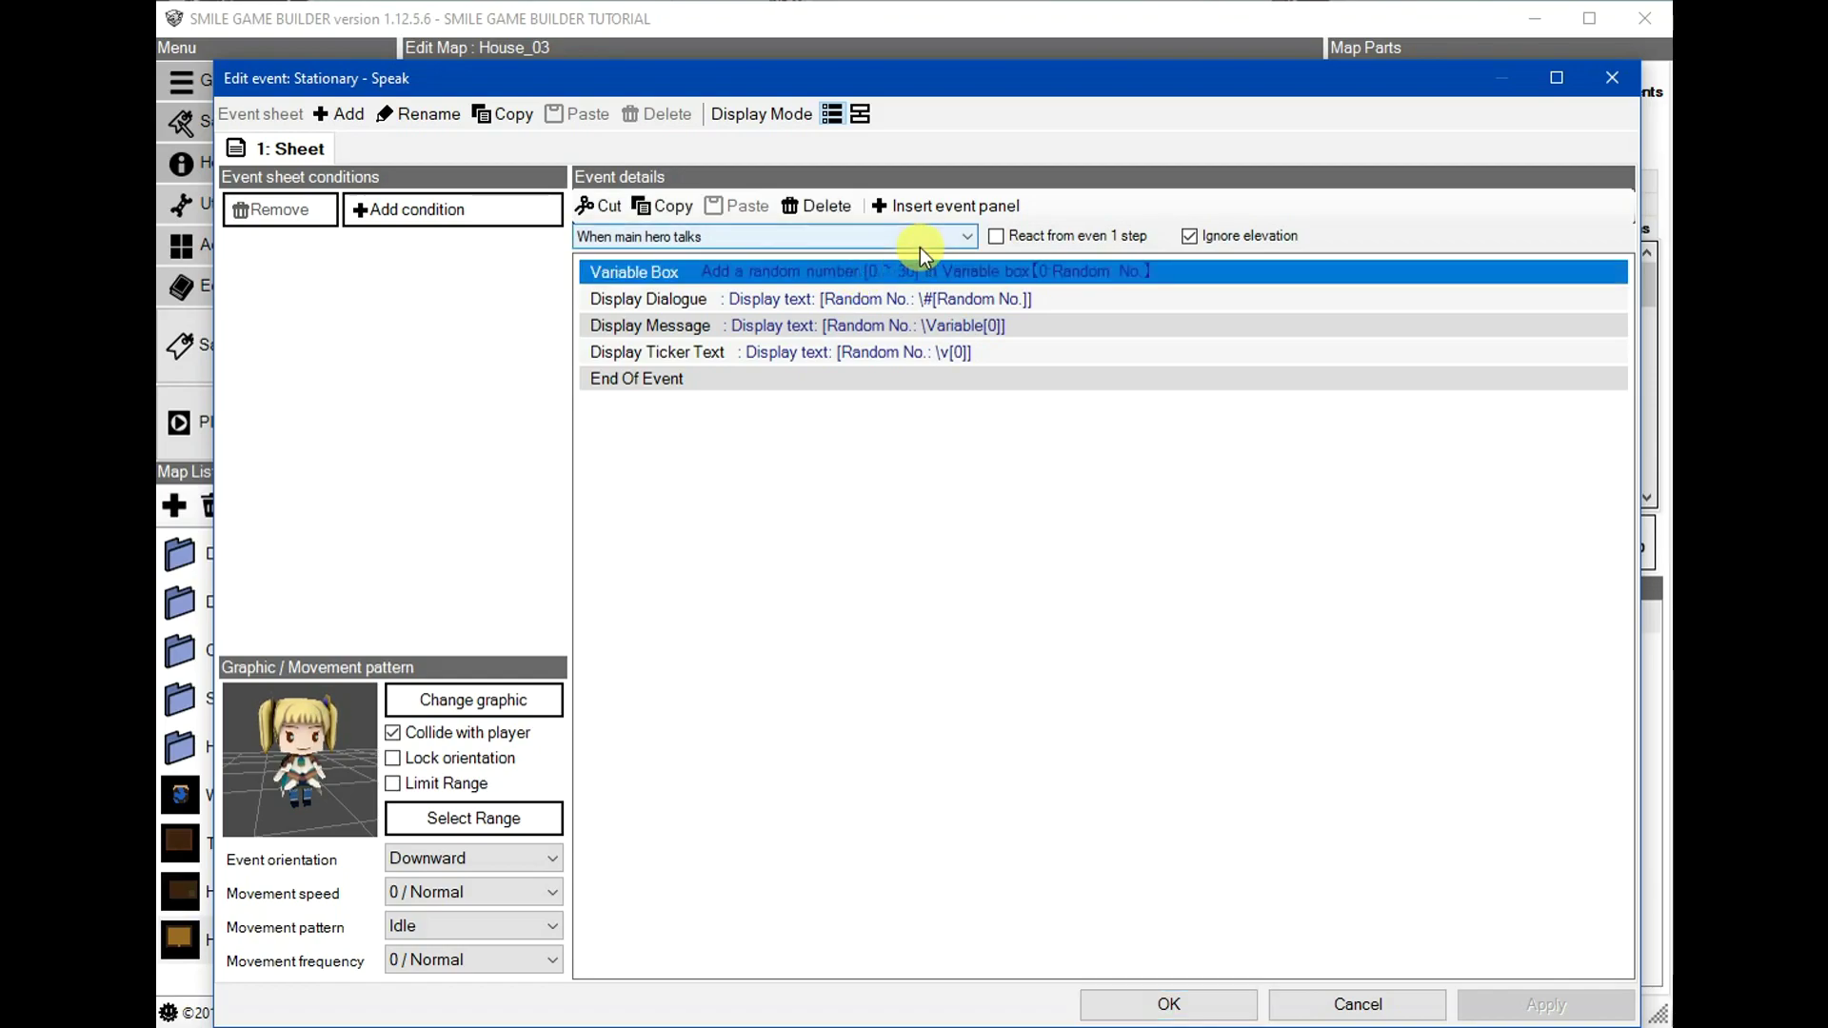
click(816, 206)
click(876, 276)
- Insert a Change String Variable Box command assigning "This is a string!" to 1: Map ID
click(942, 205)
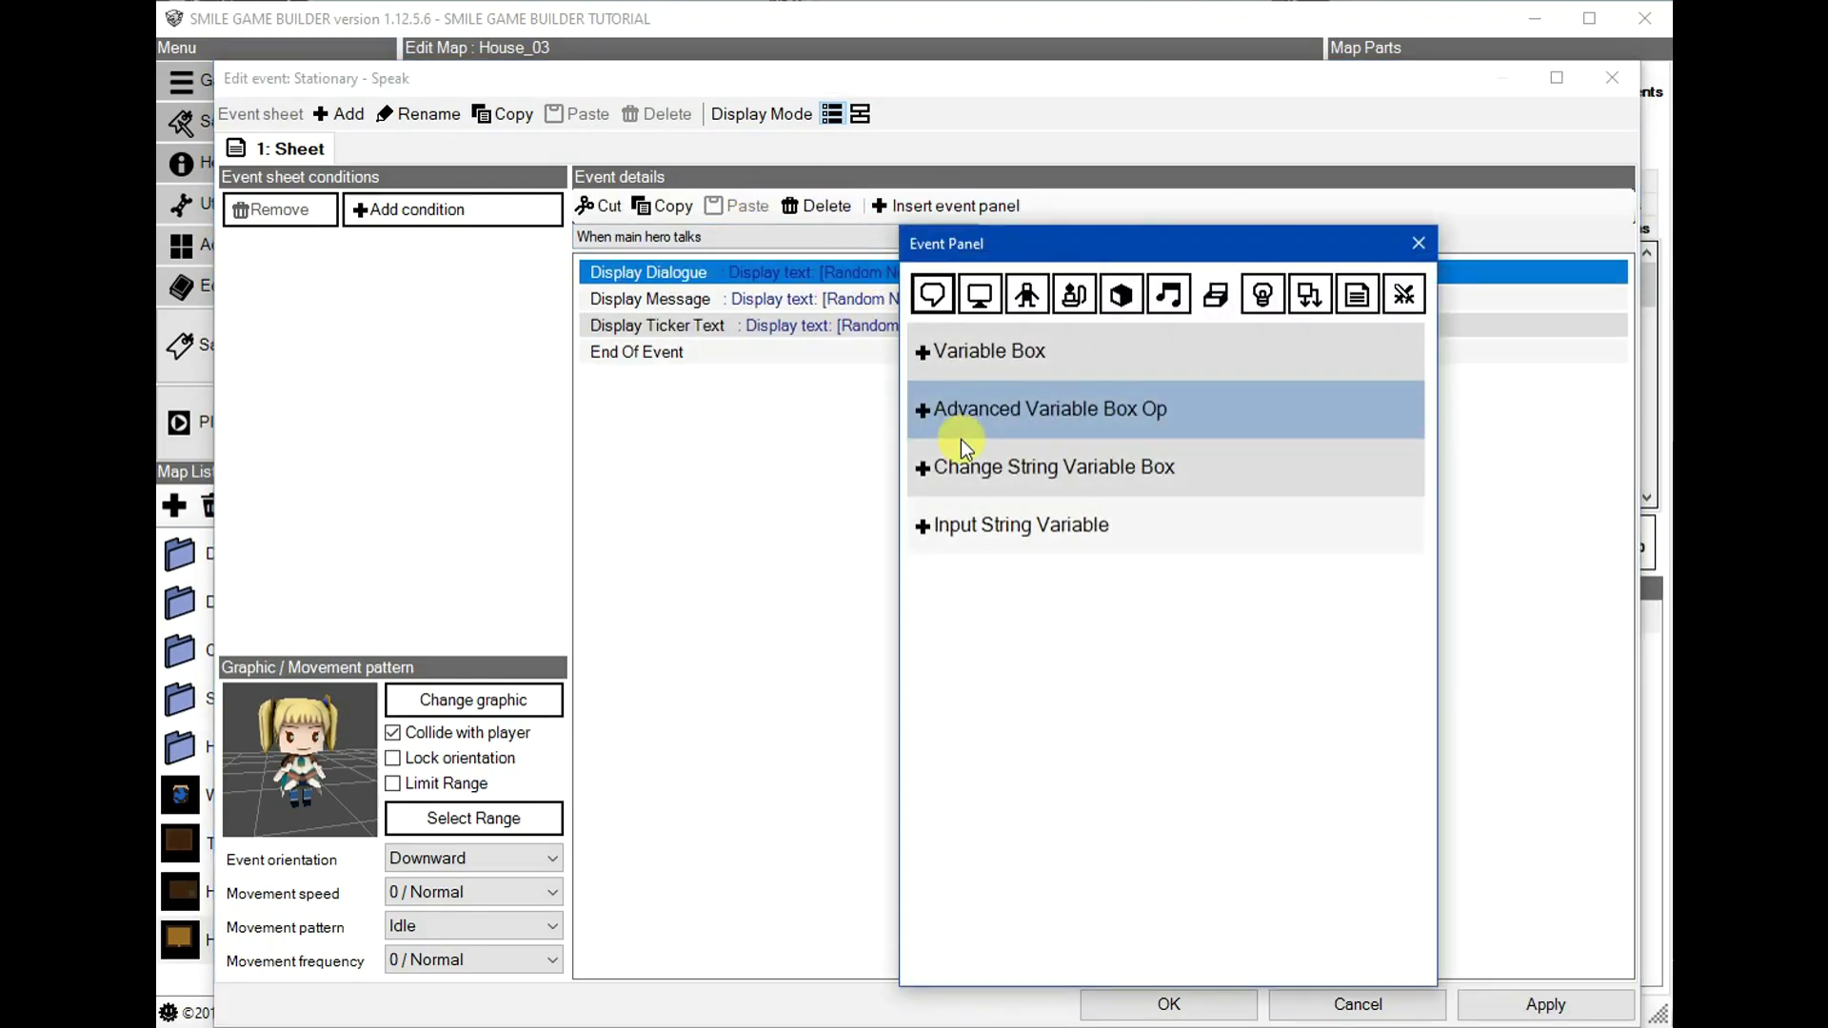
click(985, 491)
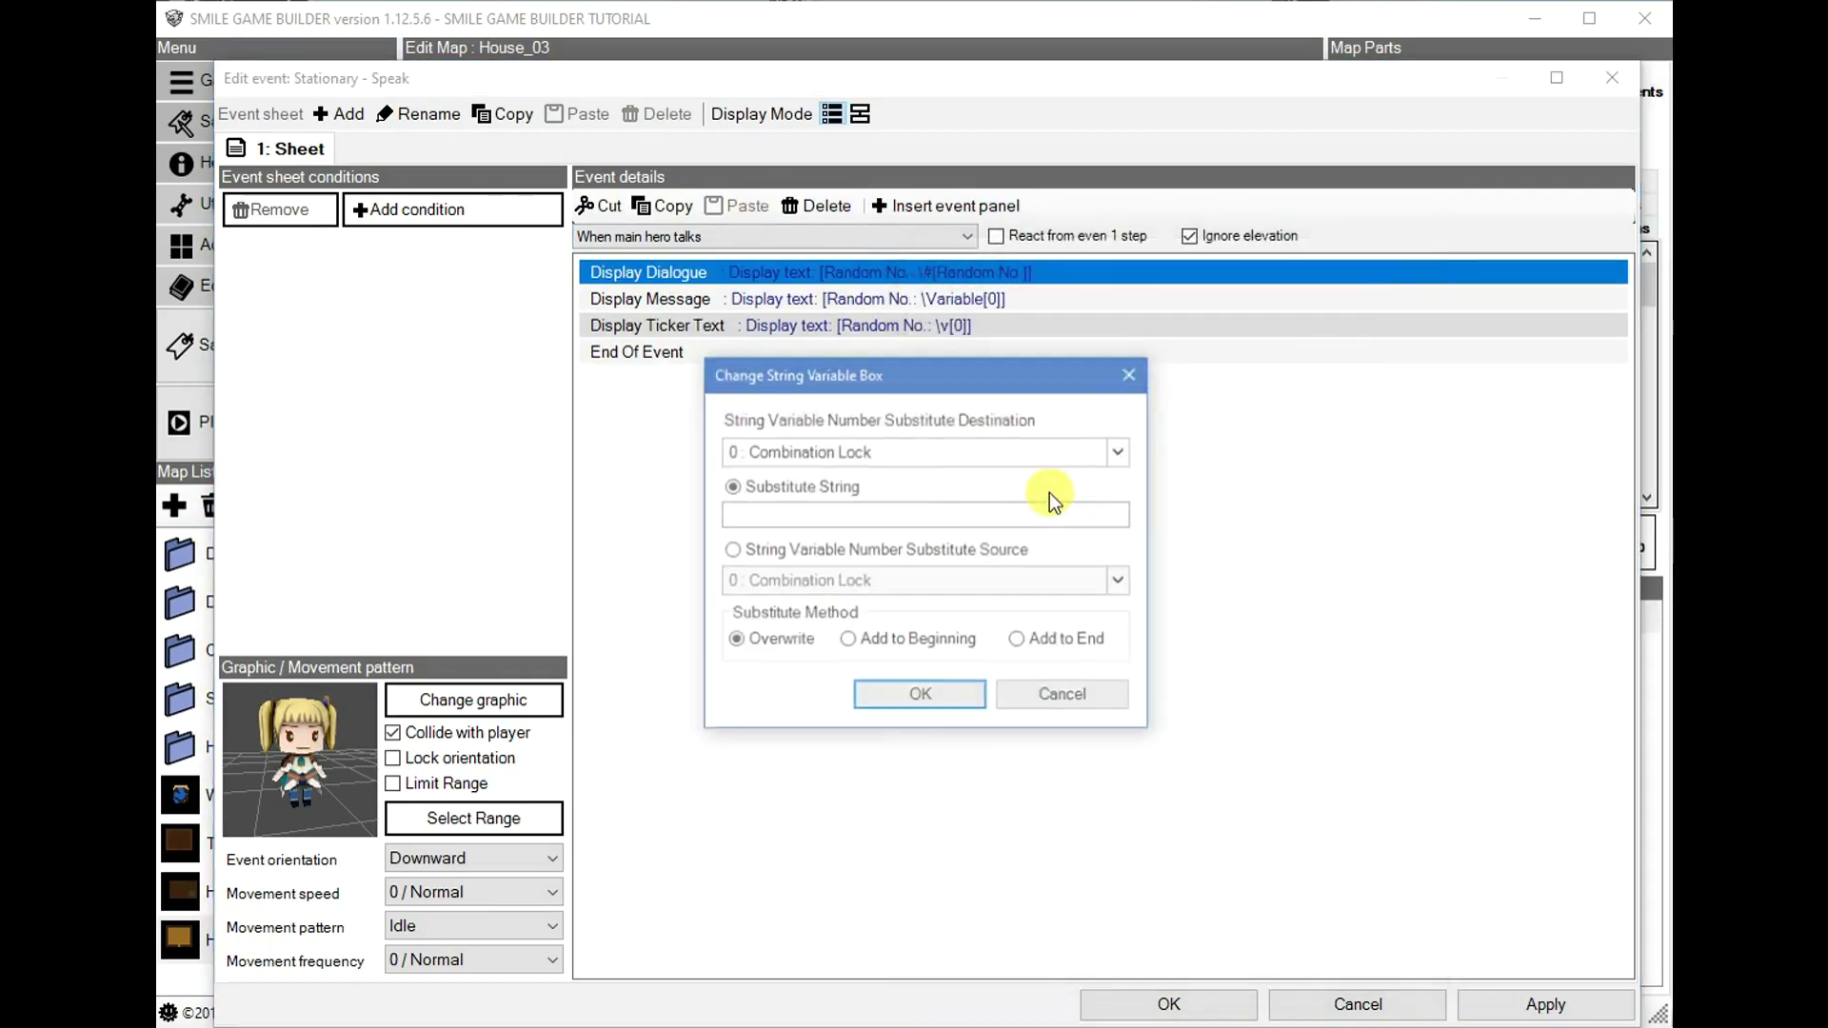
click(895, 453)
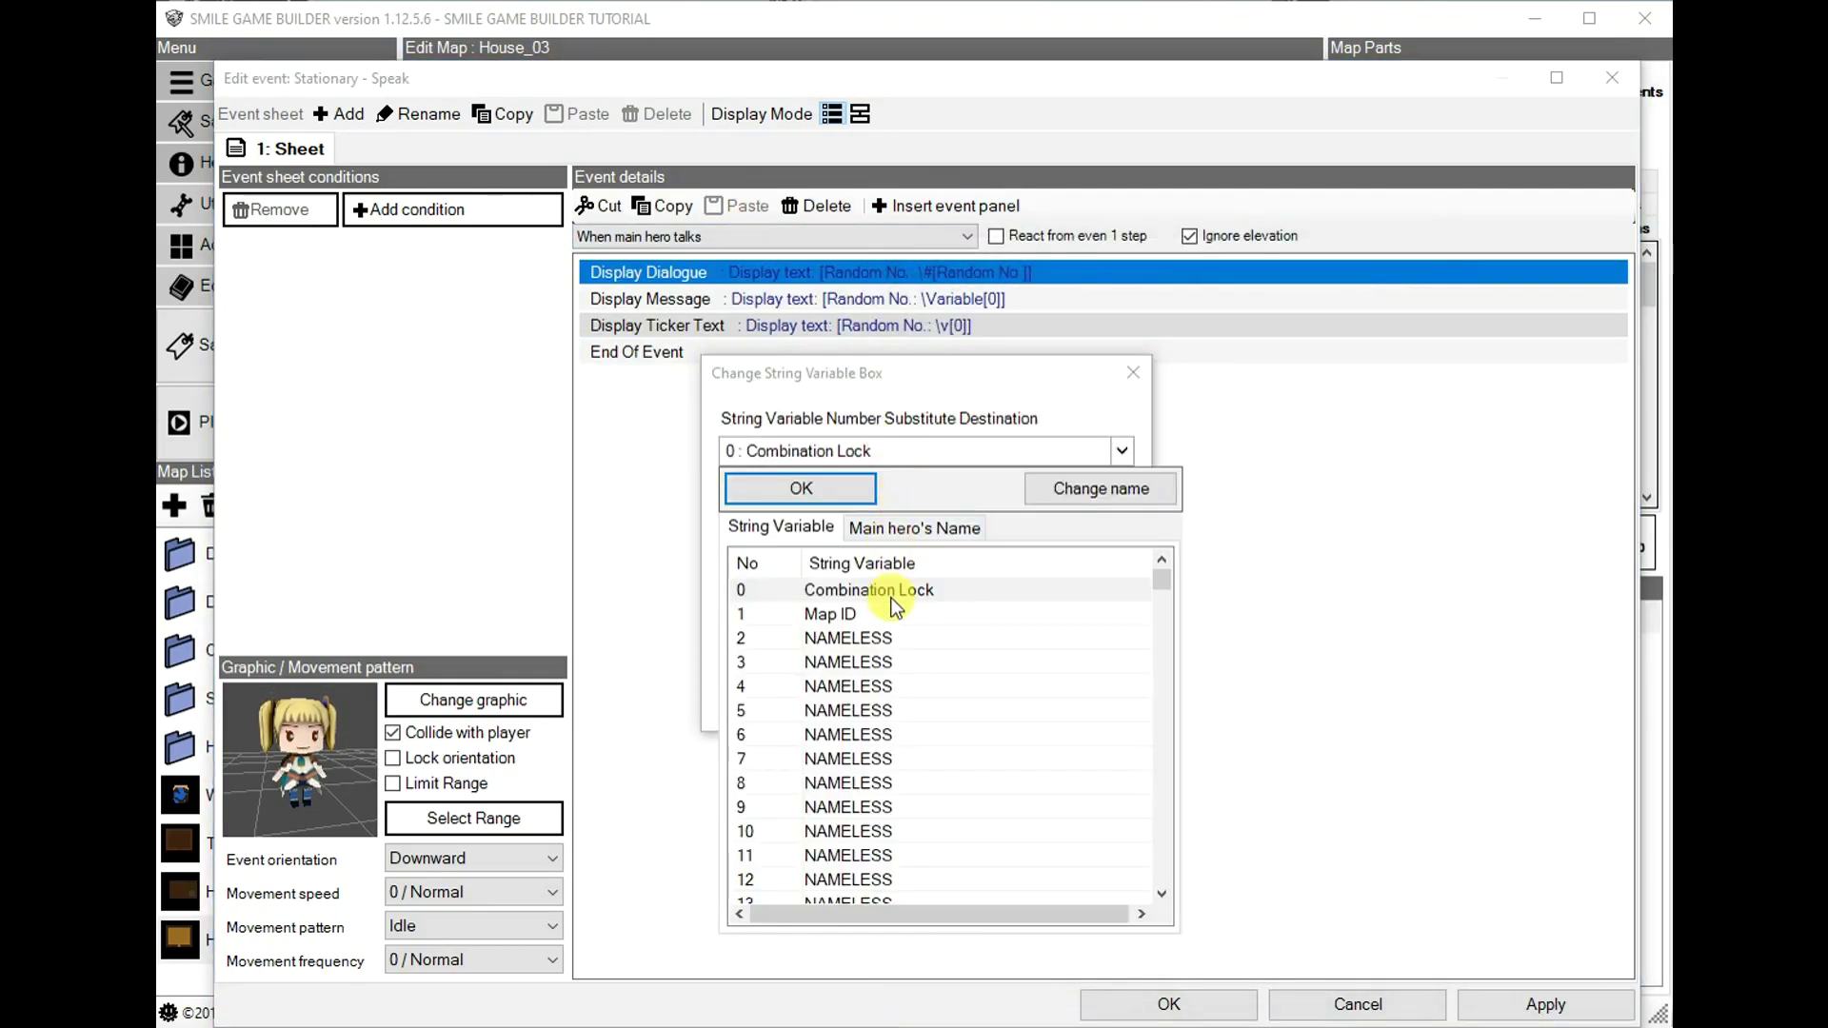
click(840, 609)
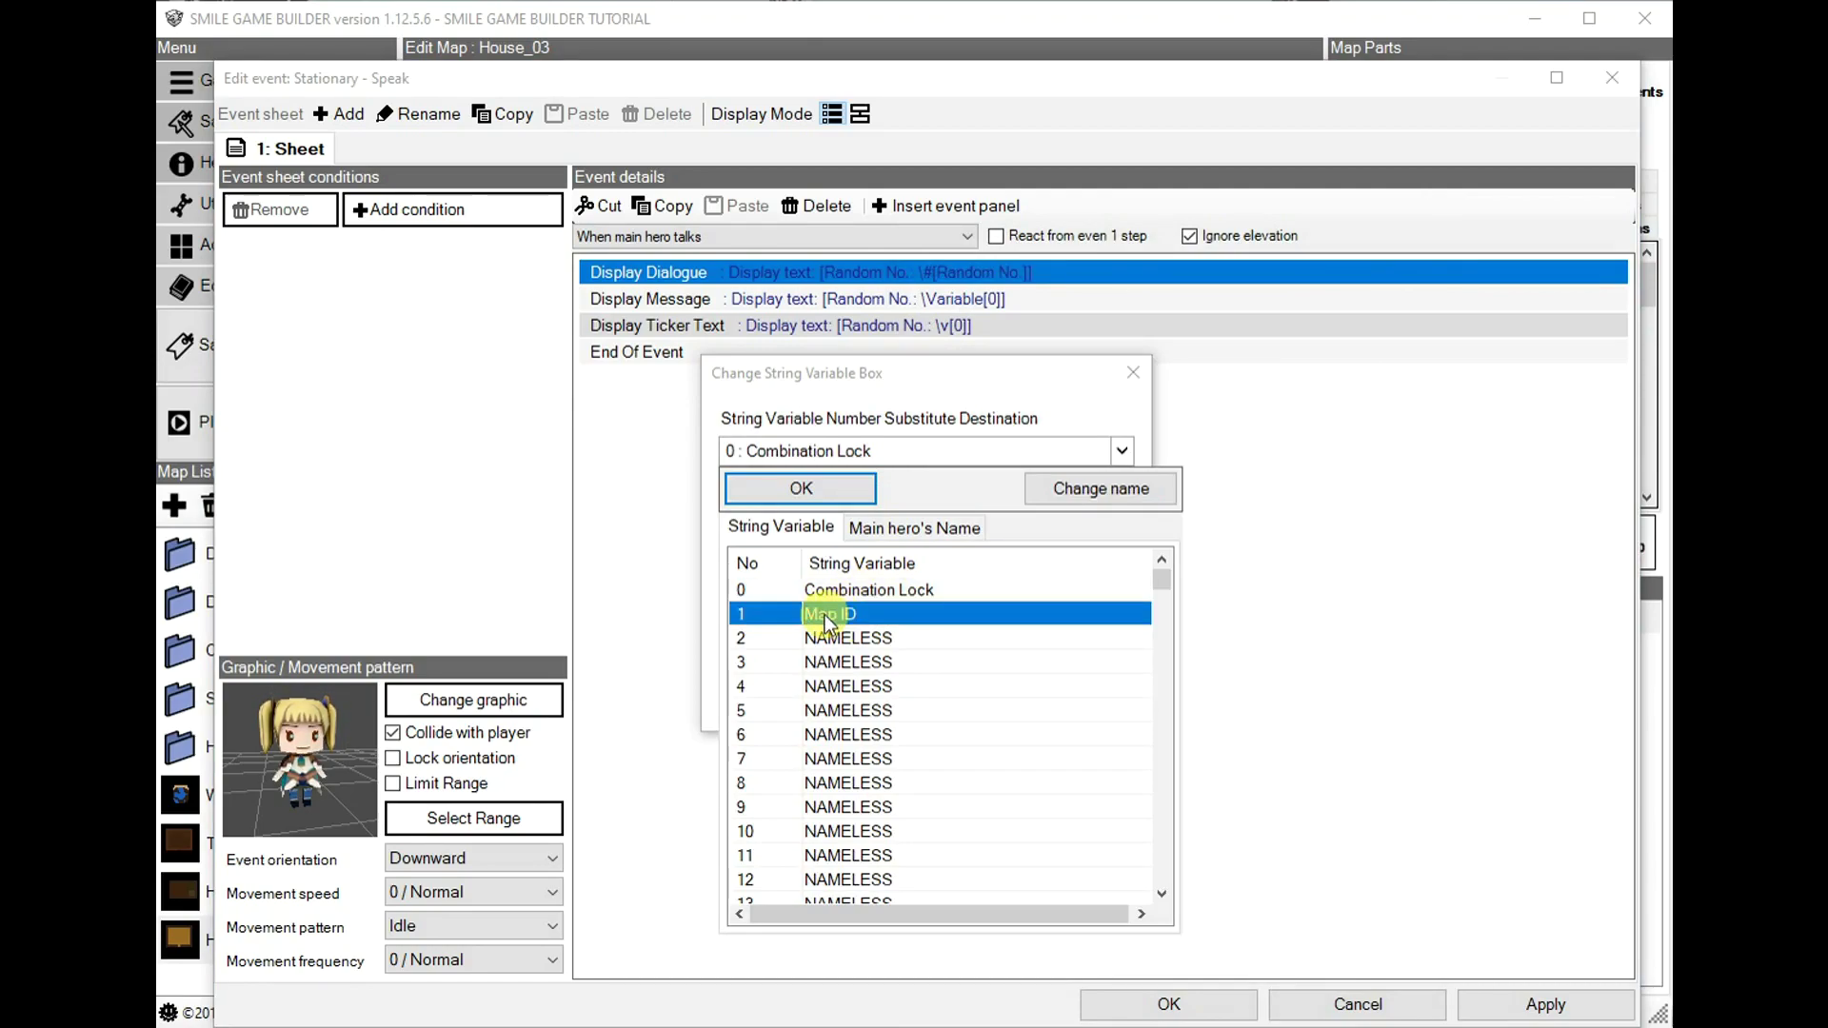
click(831, 491)
click(837, 513)
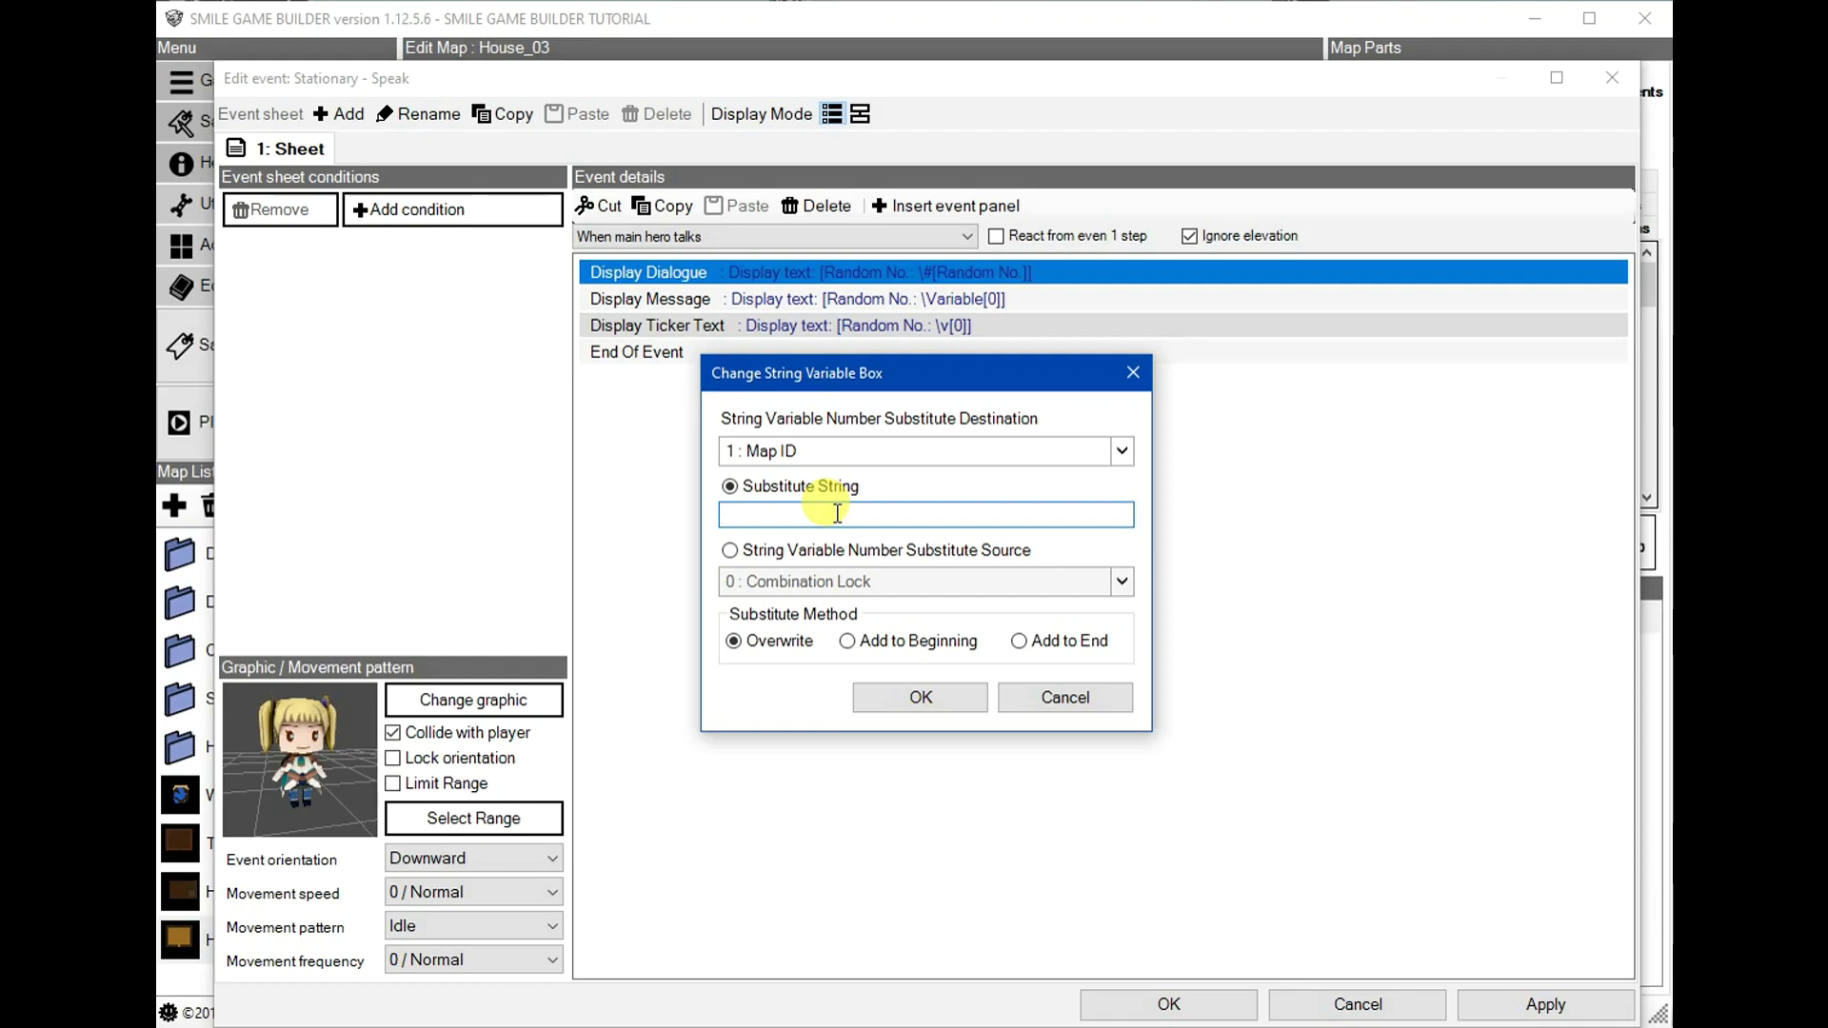
text(This)
key(BackSpace)
key(BackSpace)
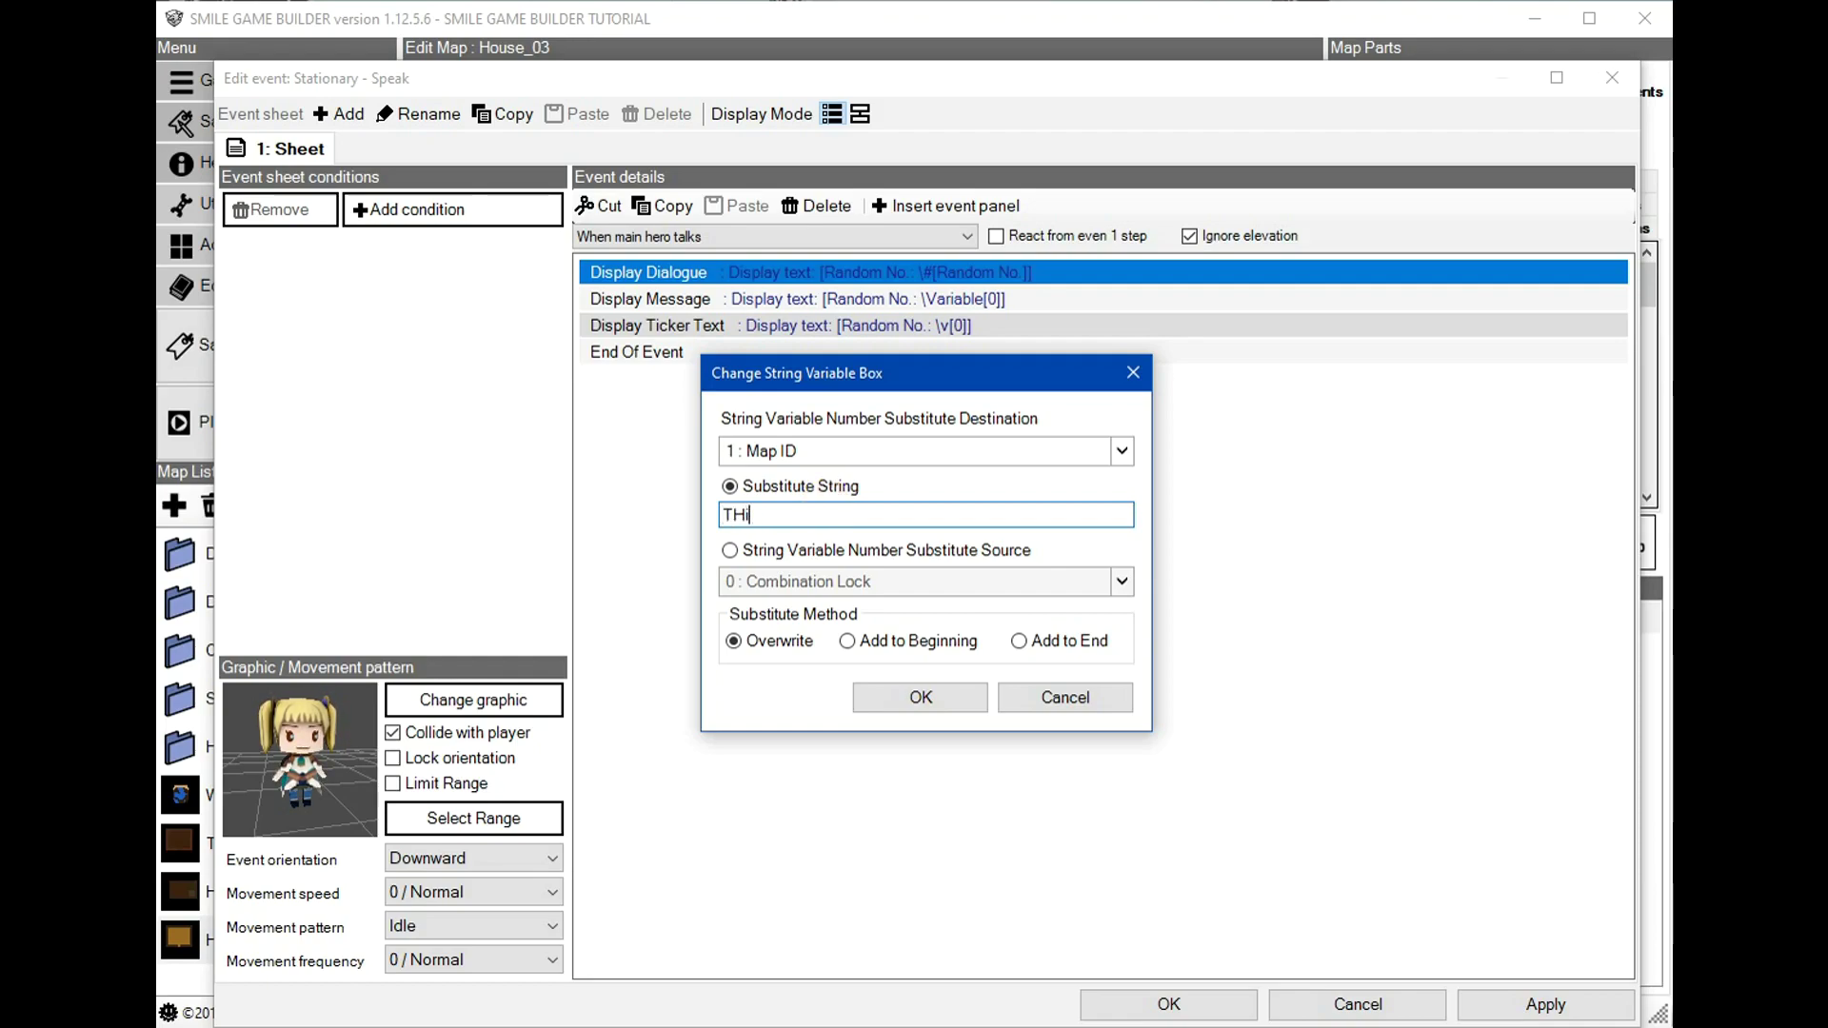
text(is is a)
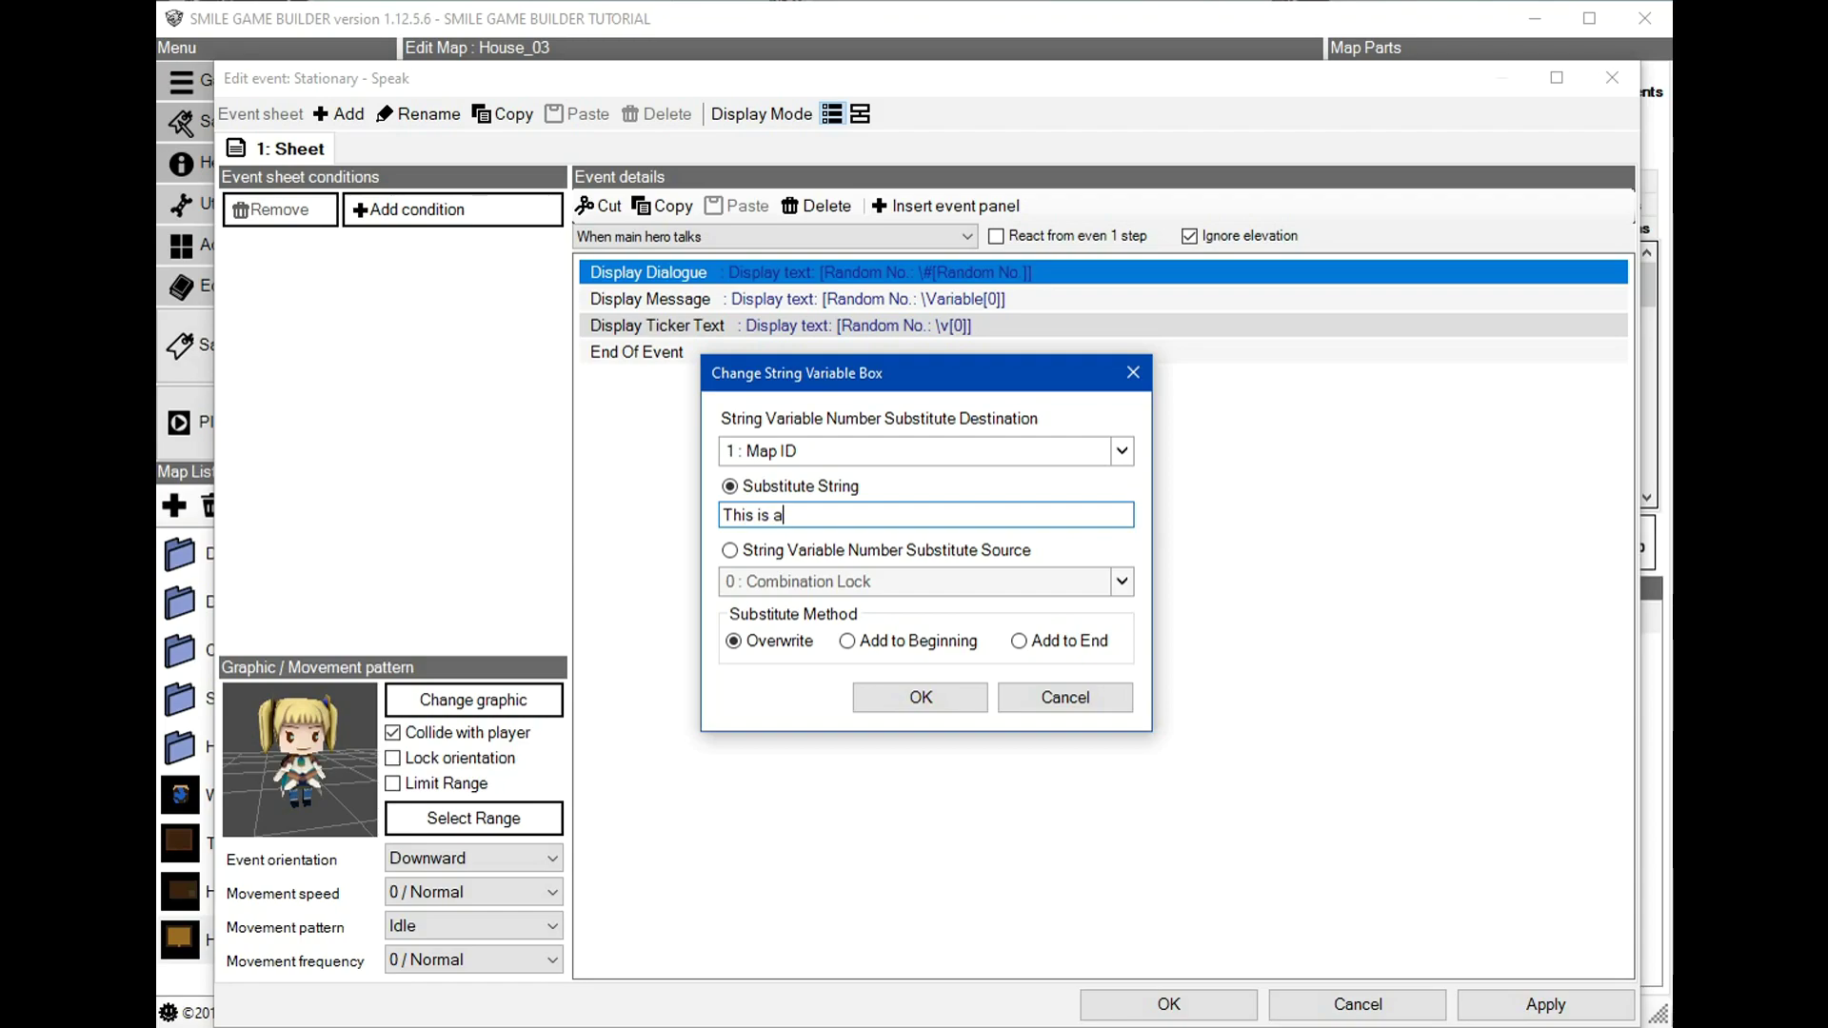
text( string!)
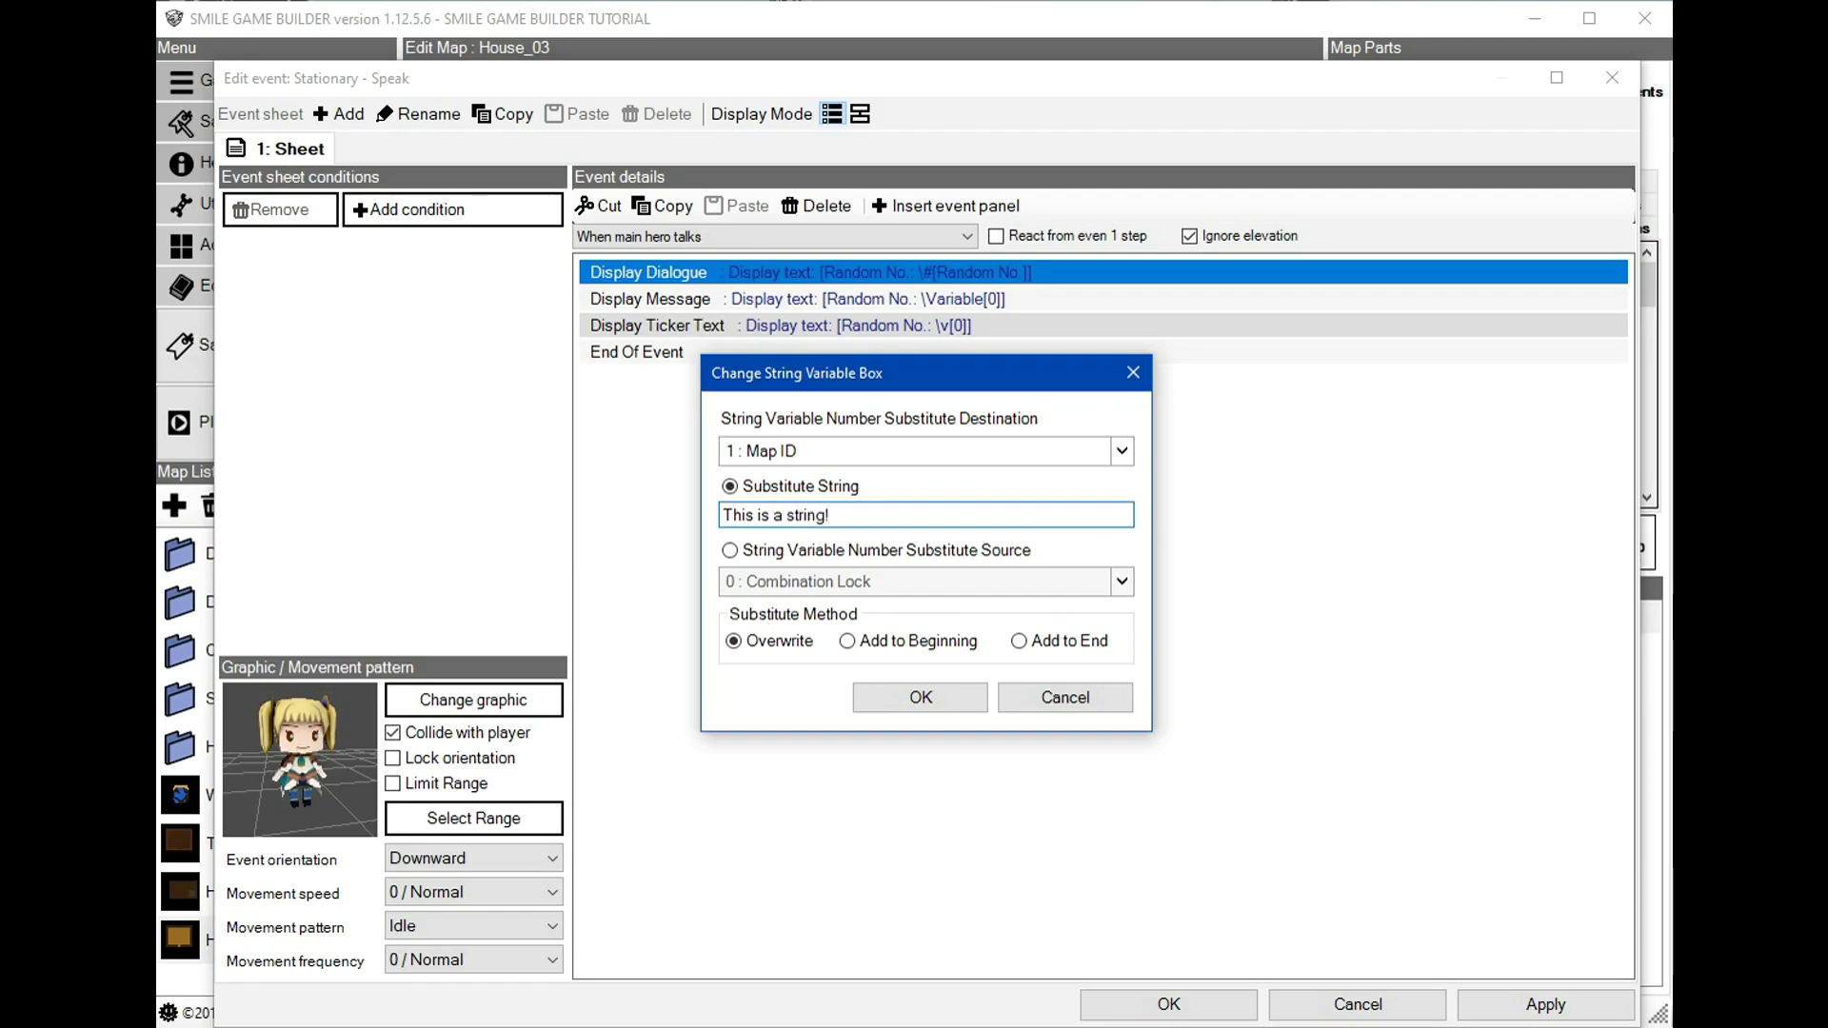
click(939, 698)
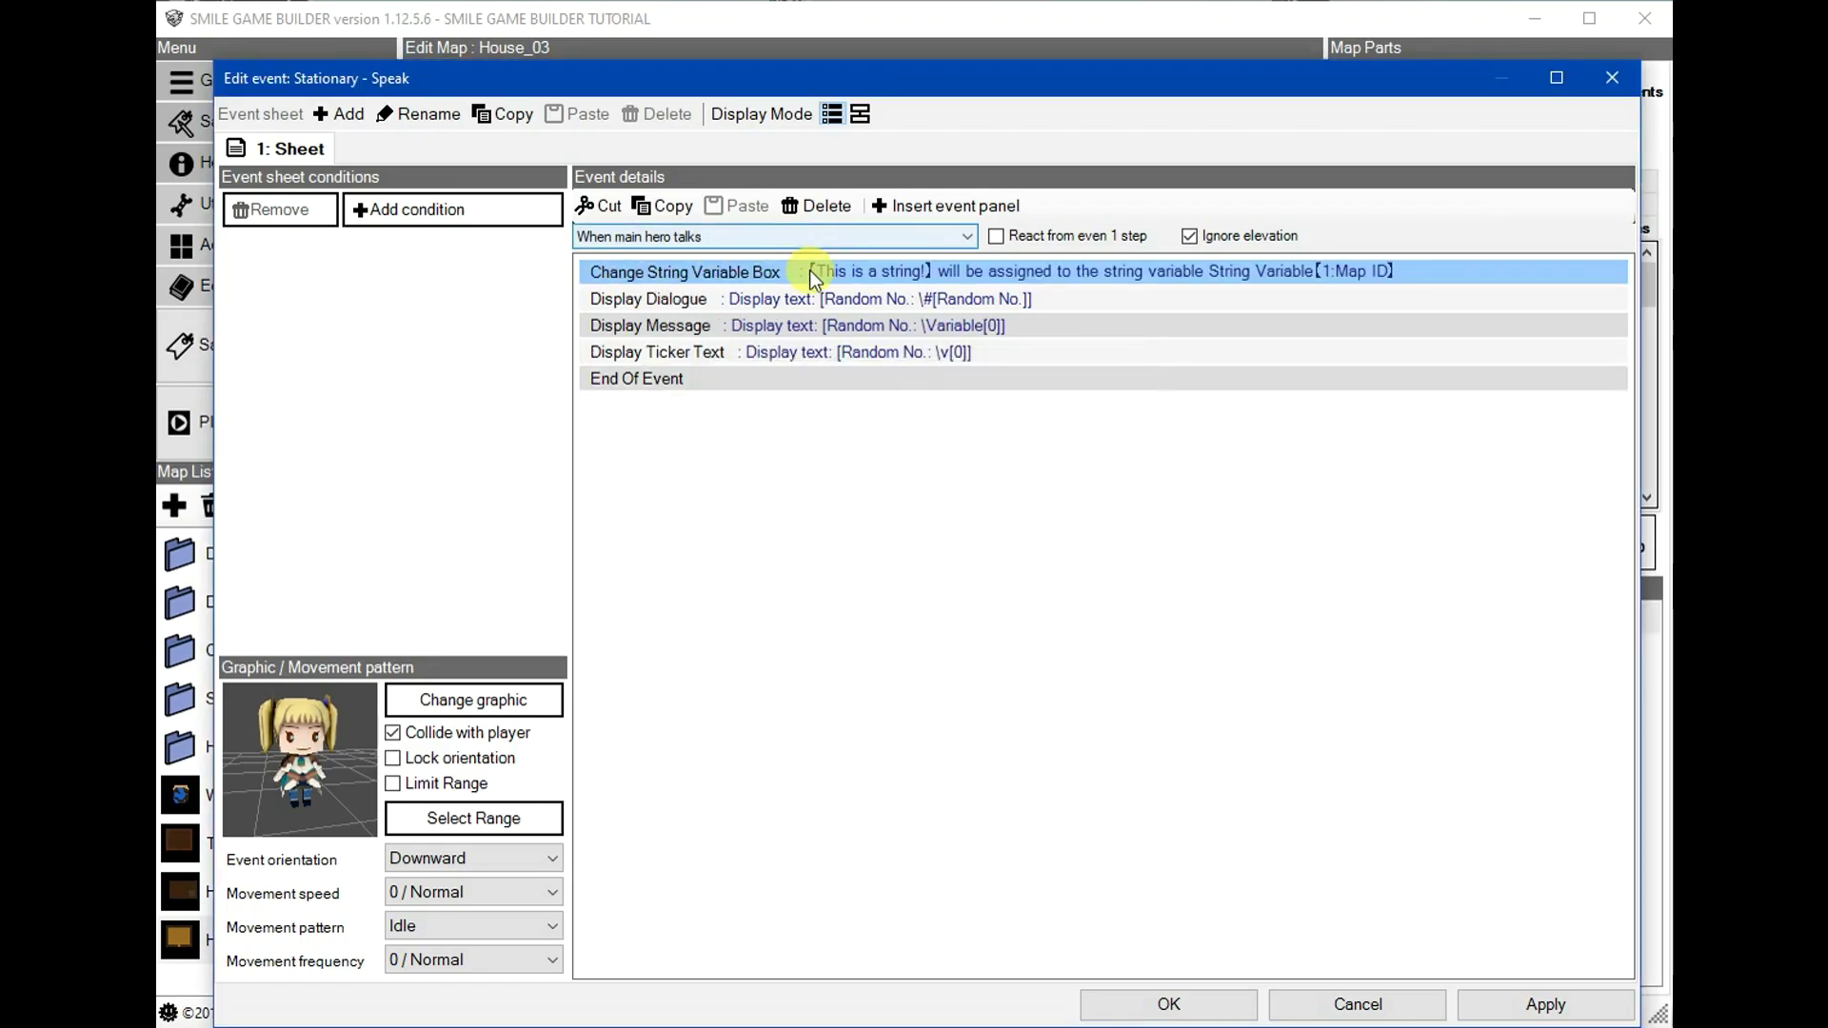
- Change both the dialogue and message text to \s[1]
double_click(886, 297)
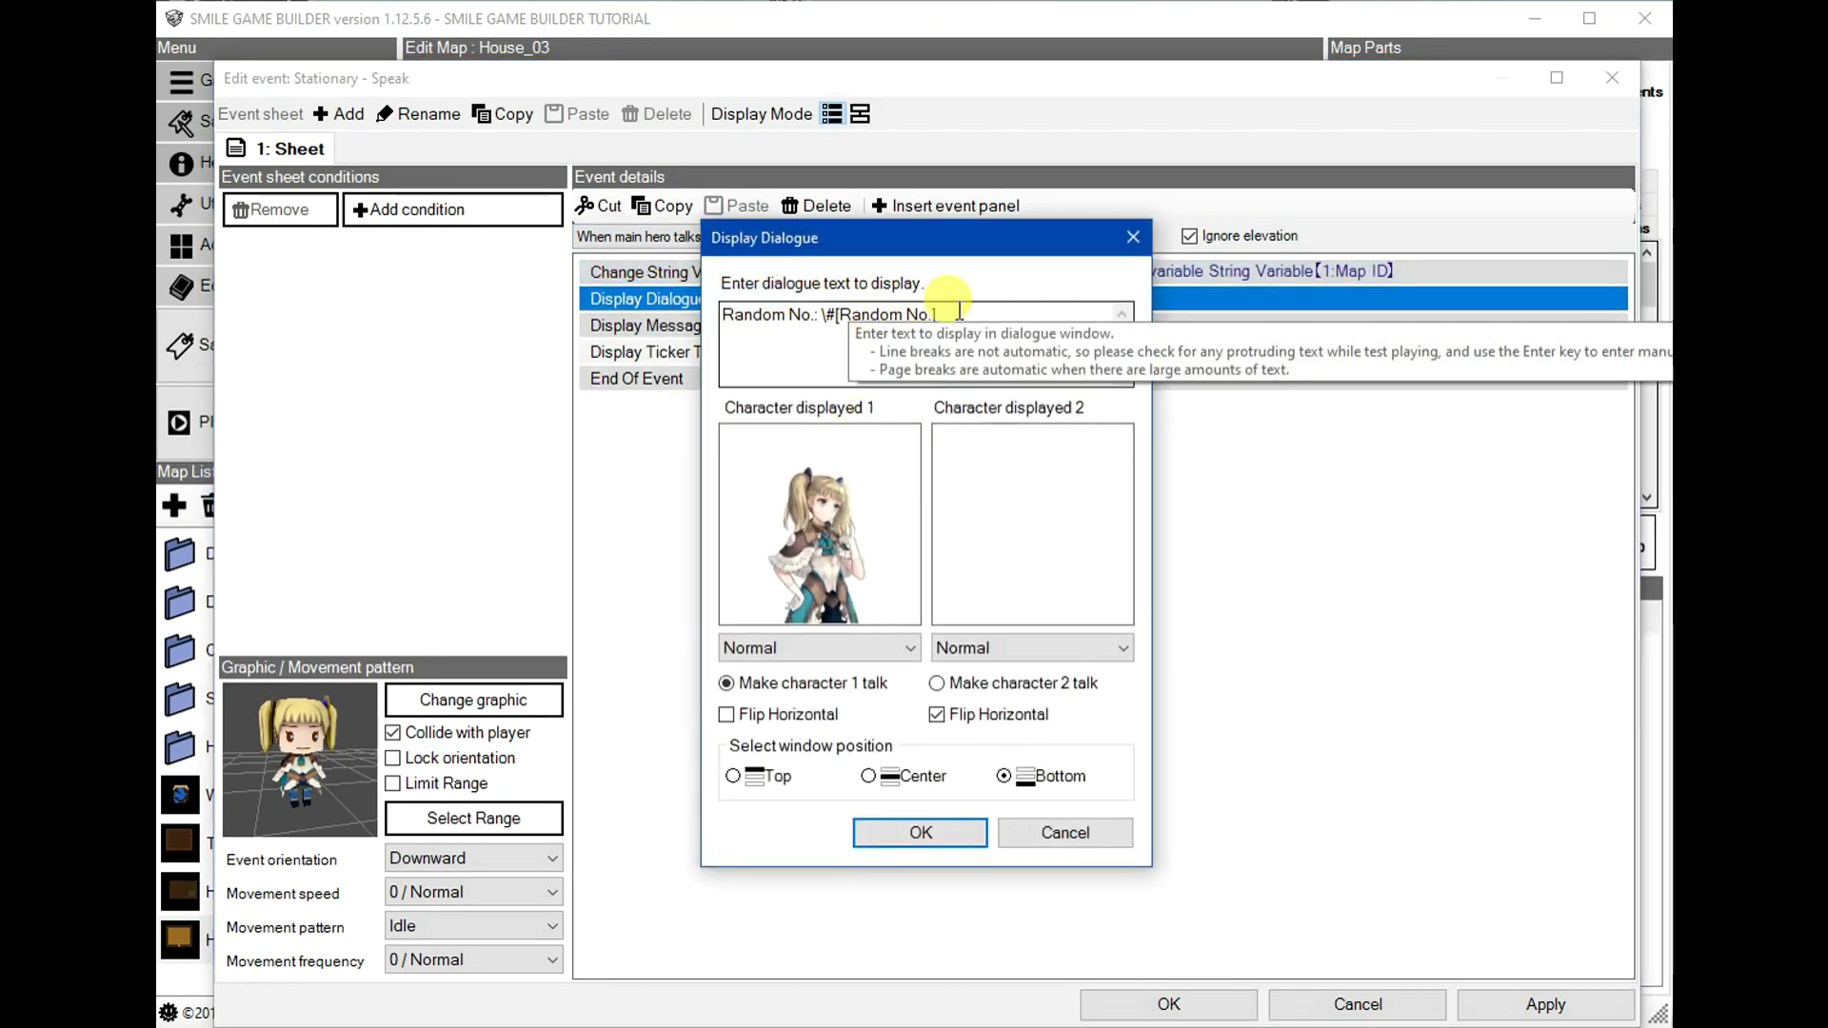
drag(939, 315, 644, 317)
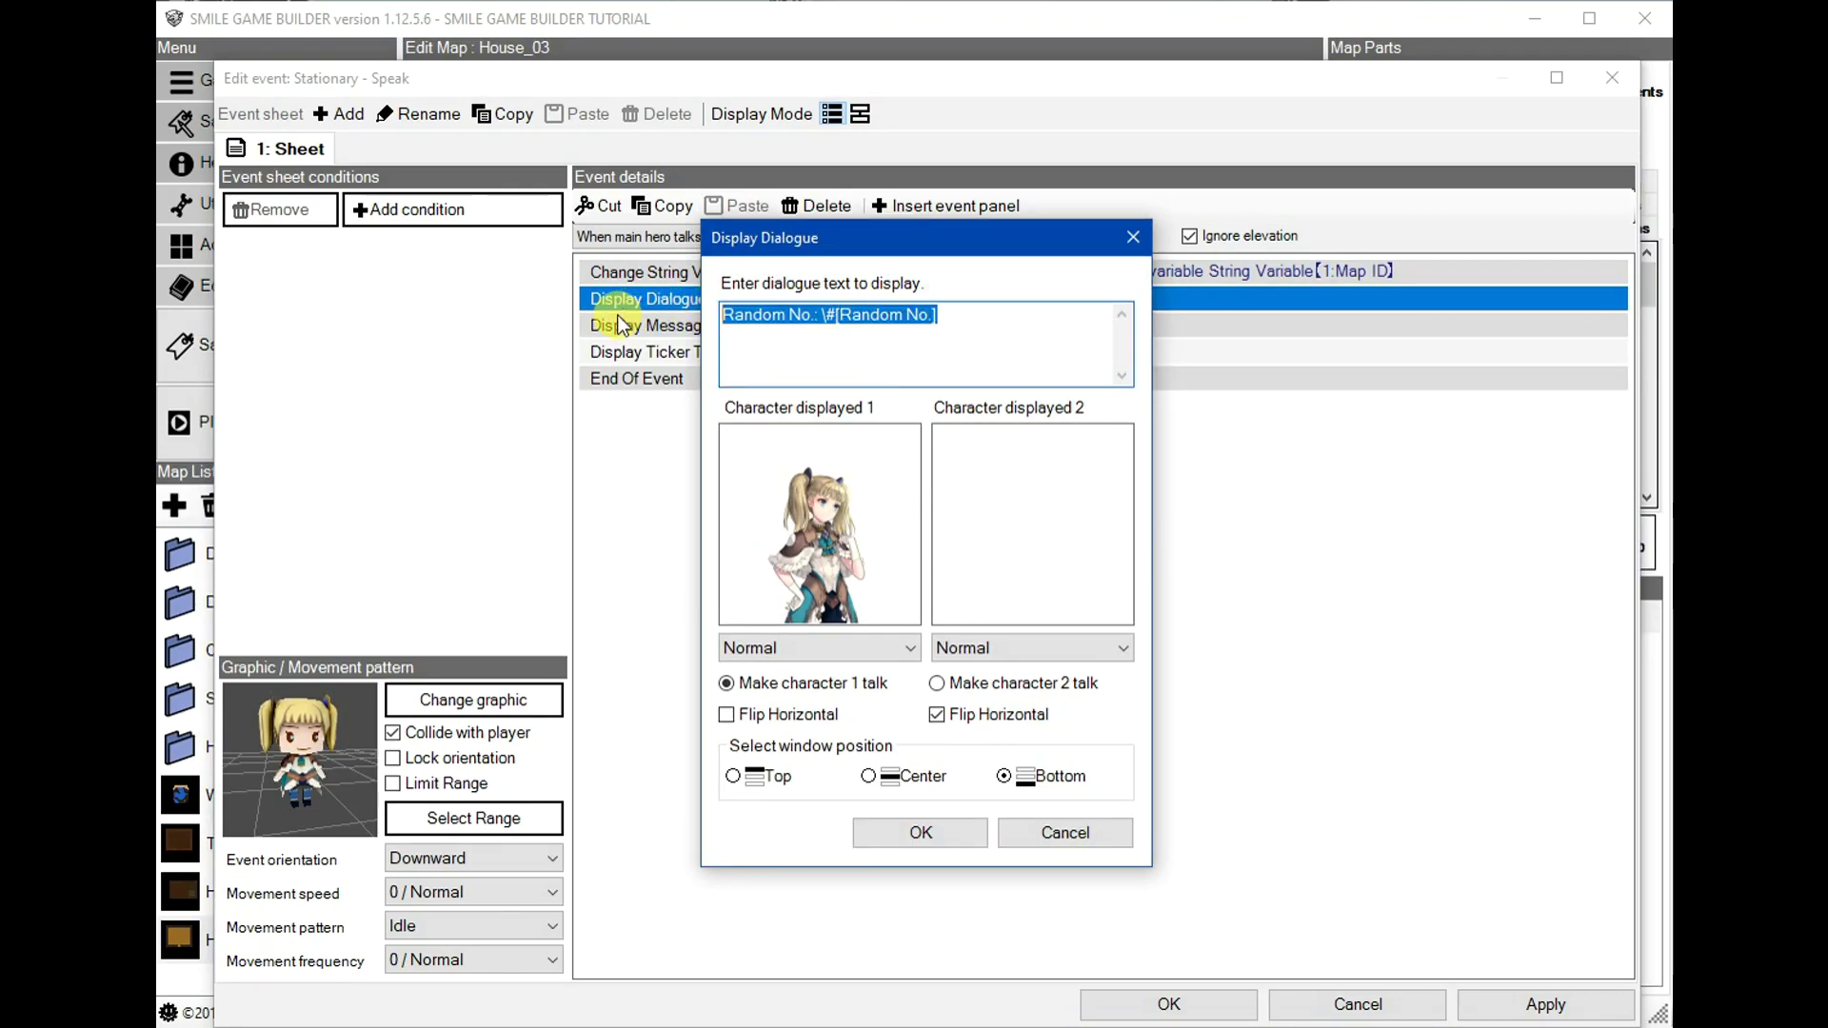
text(\)
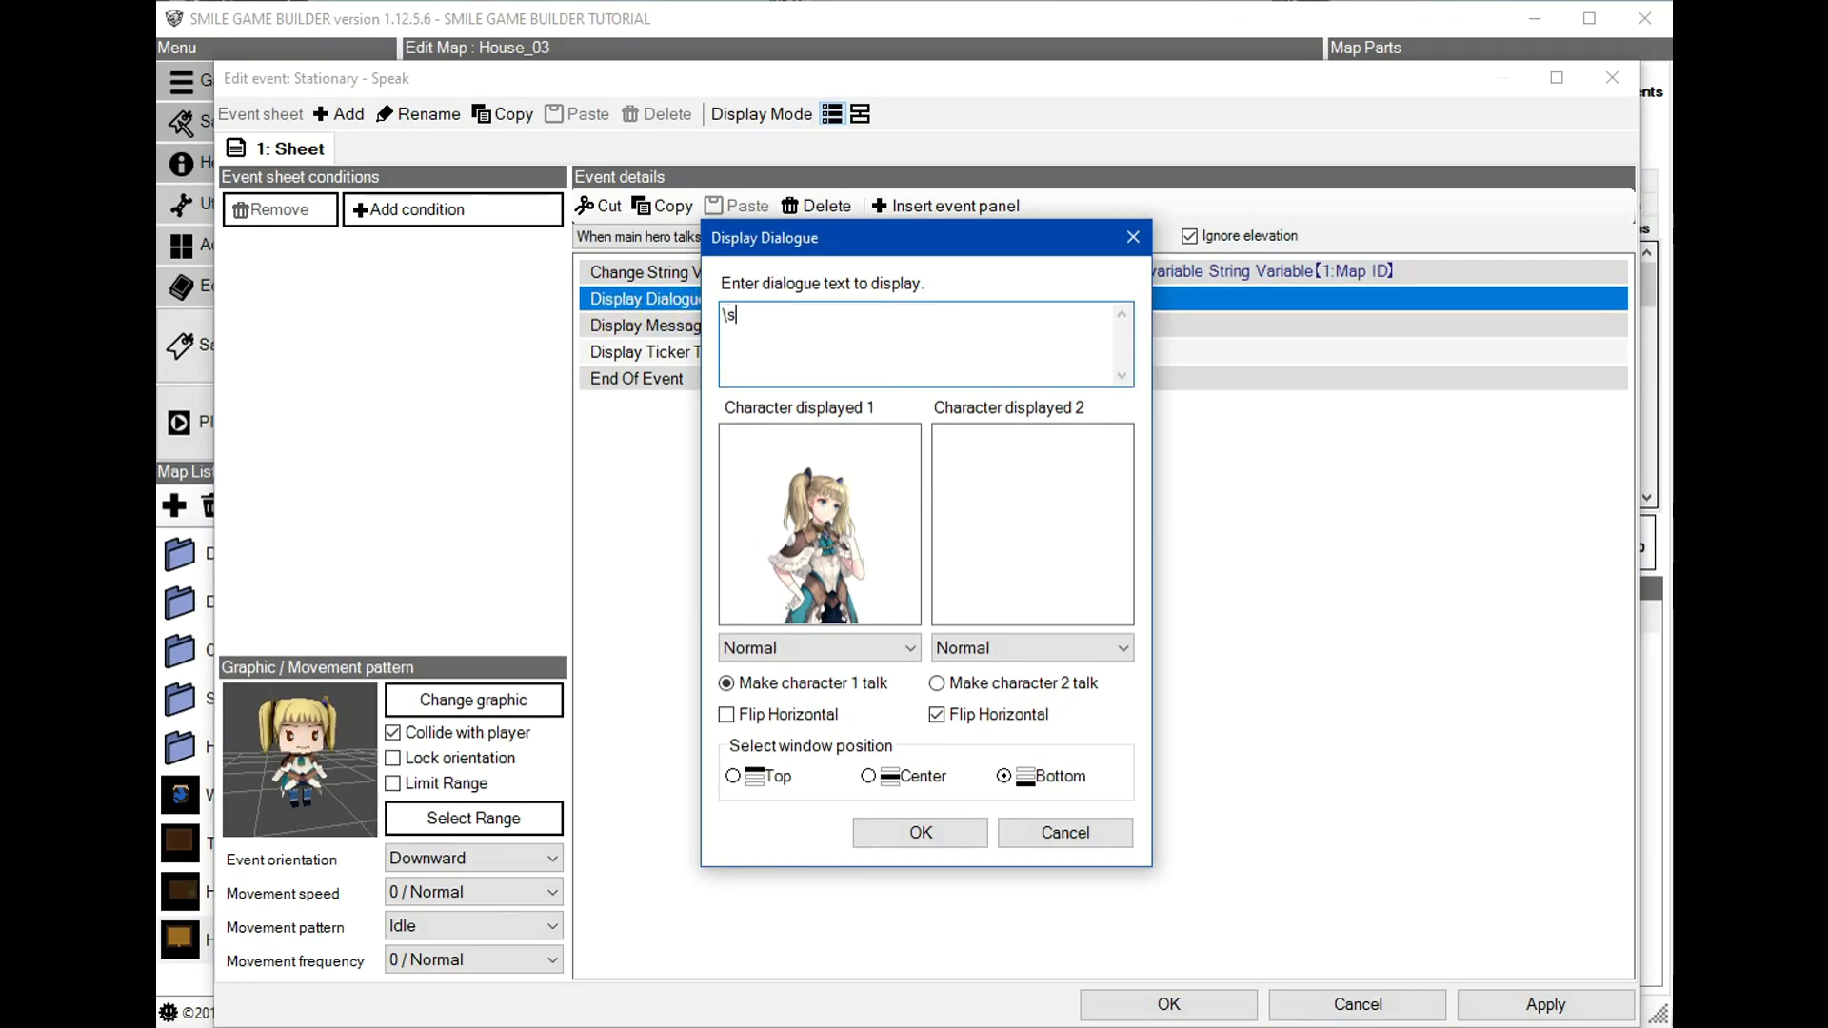
text(s)
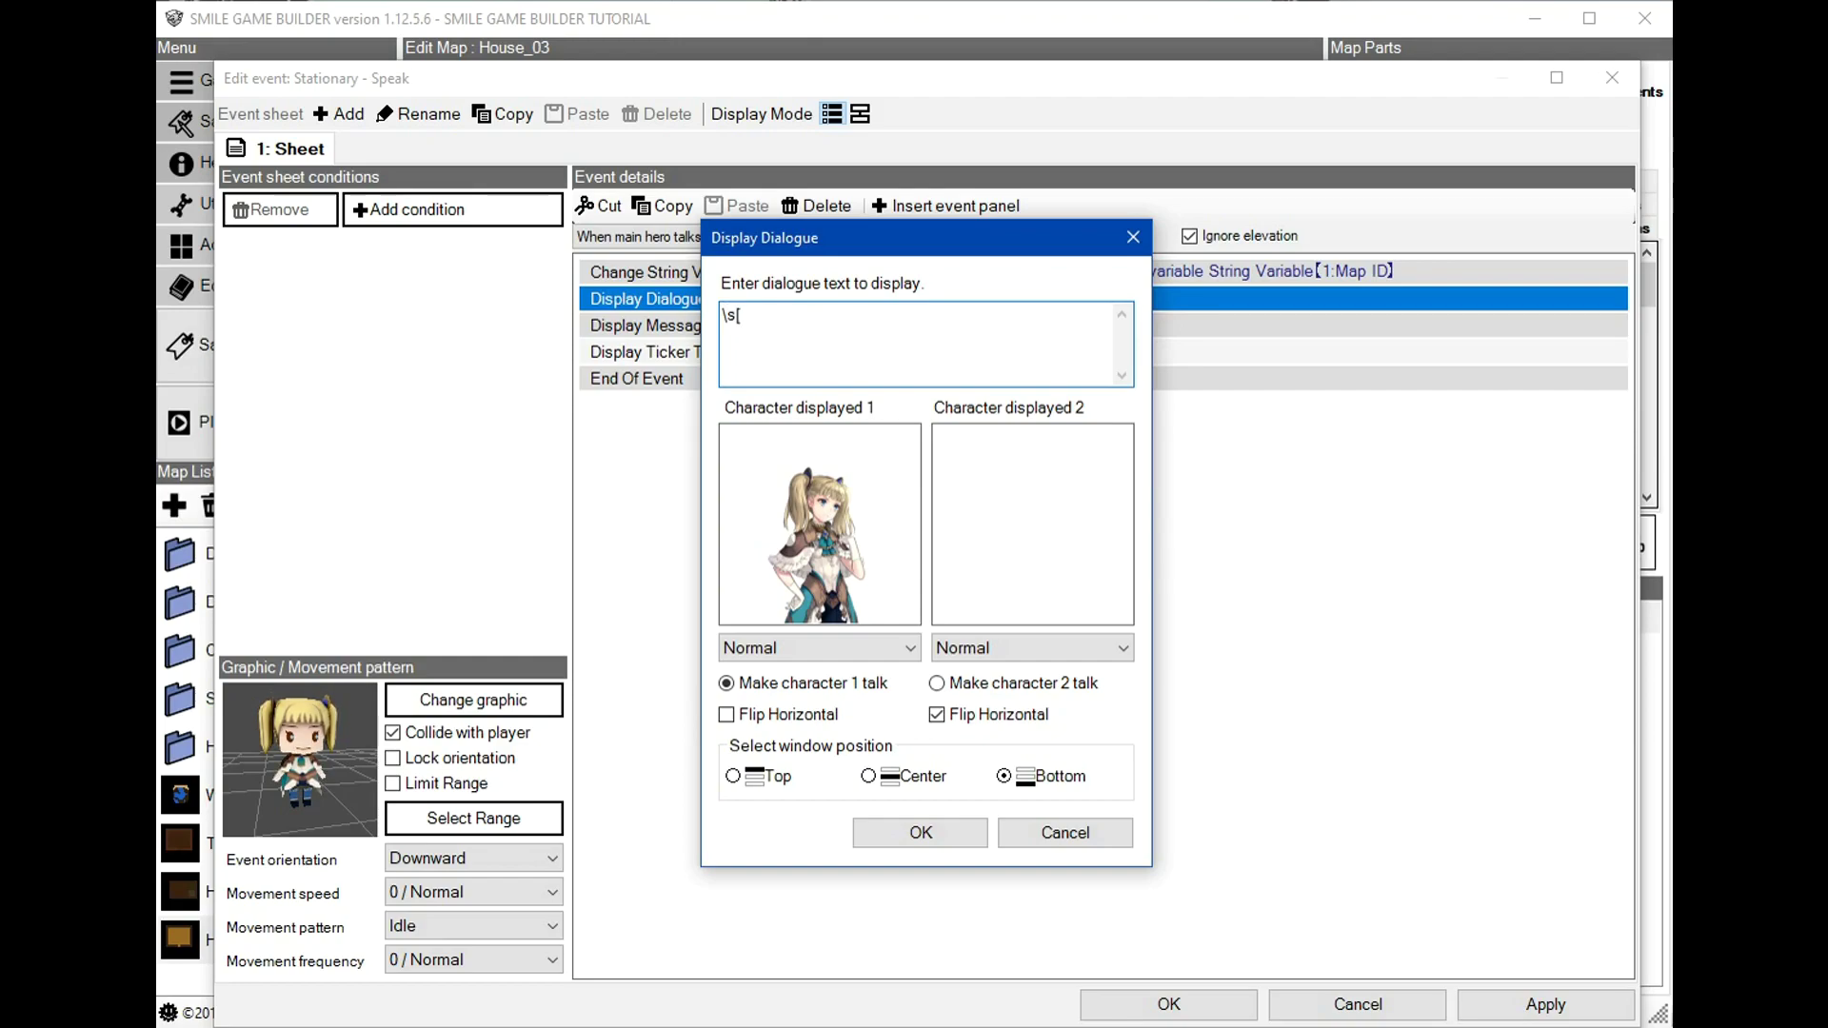
text([1])
click(941, 837)
double_click(907, 324)
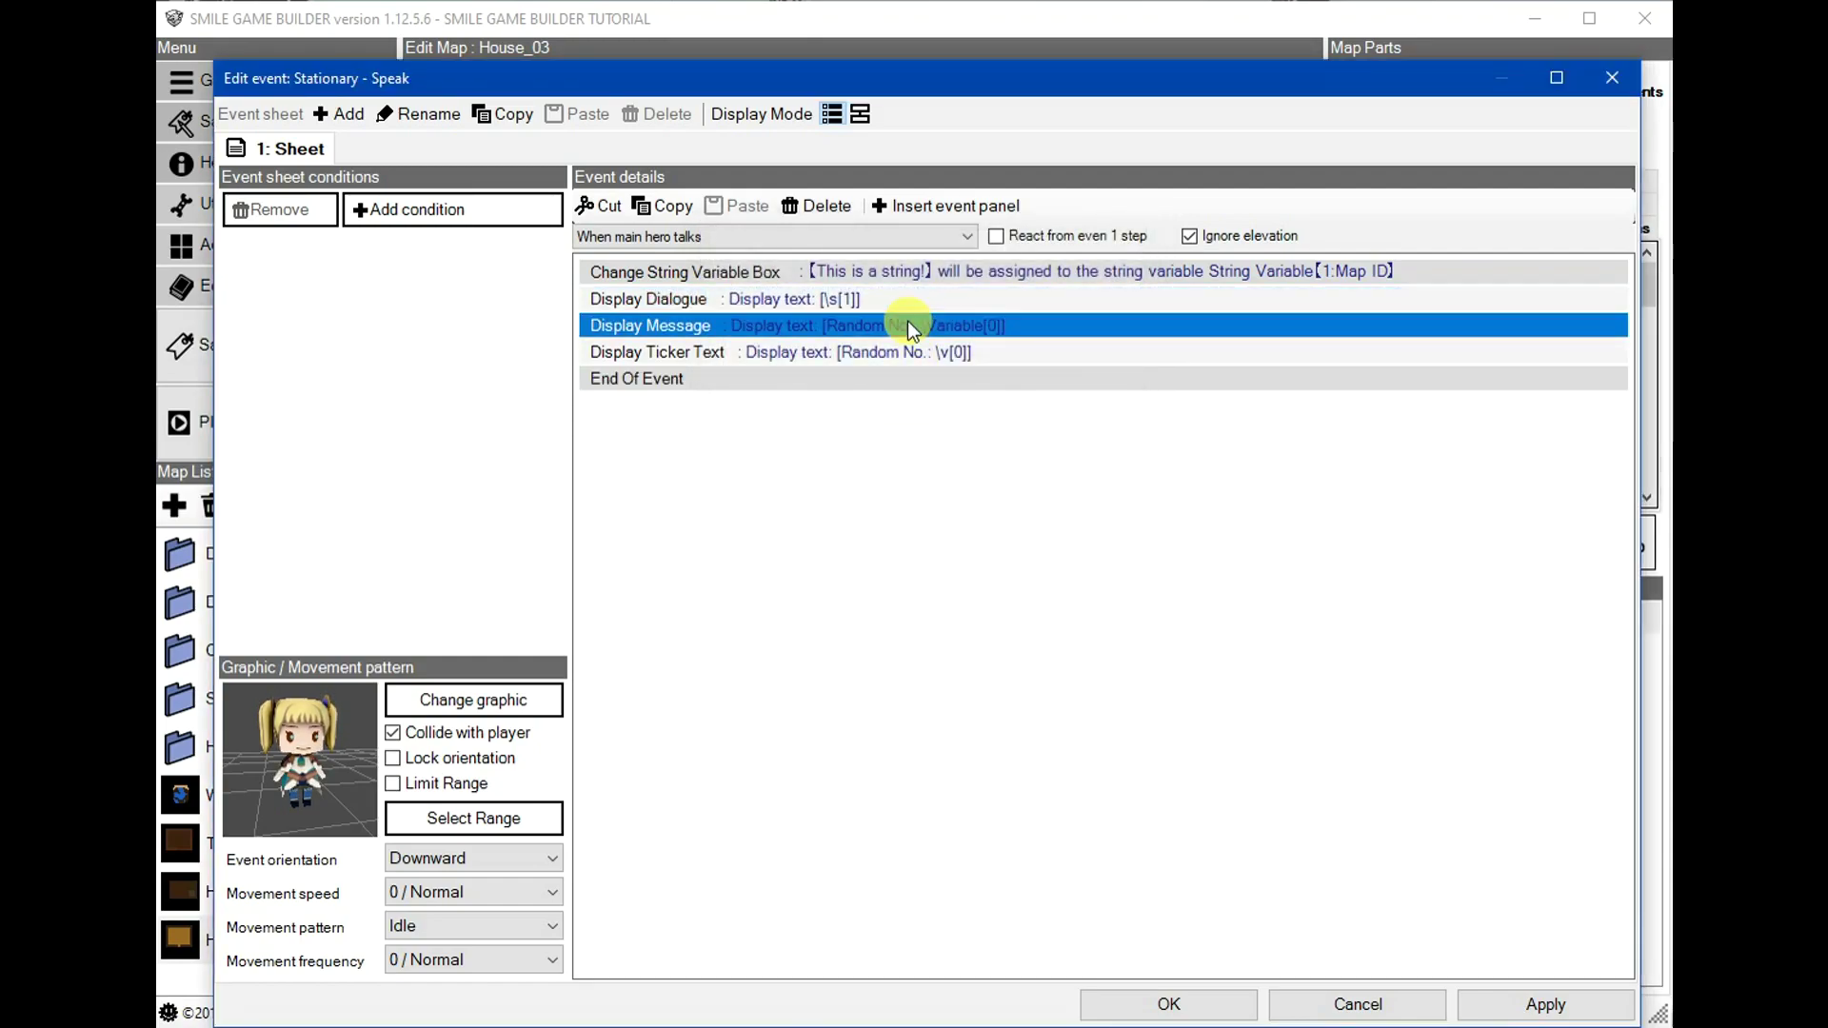
key(ctrl+a)
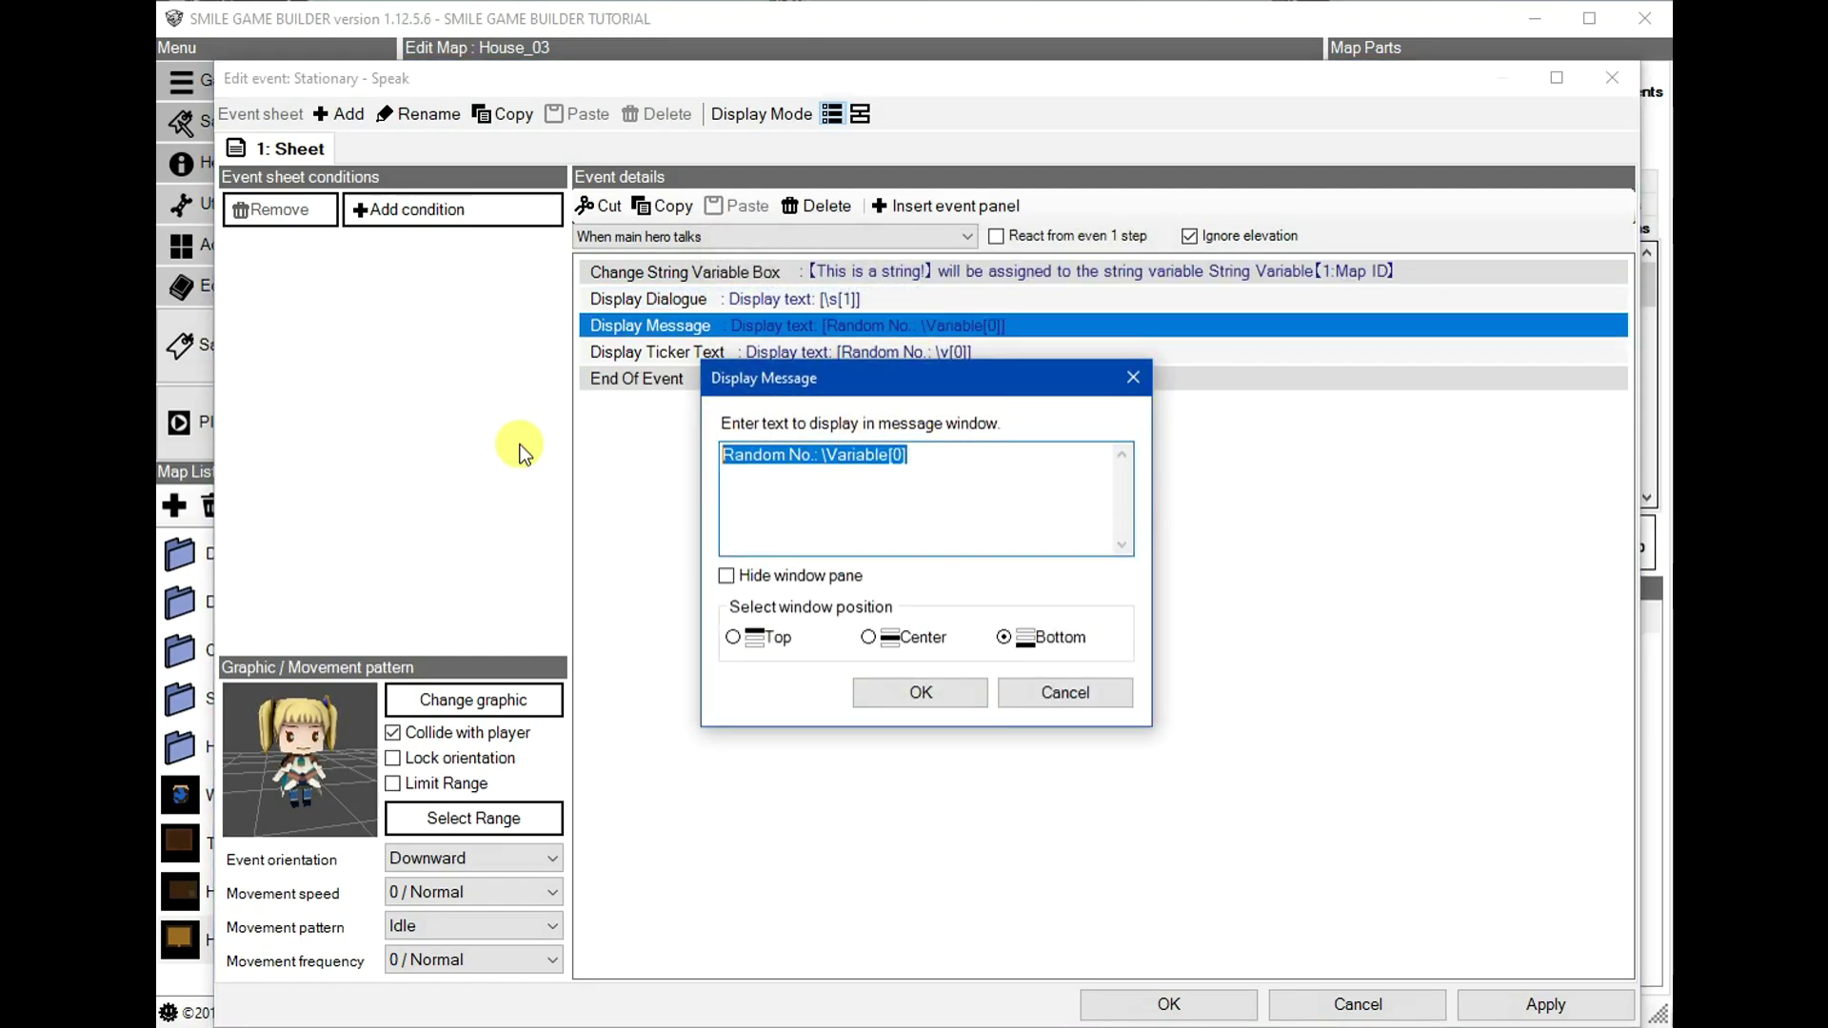
text(\s)
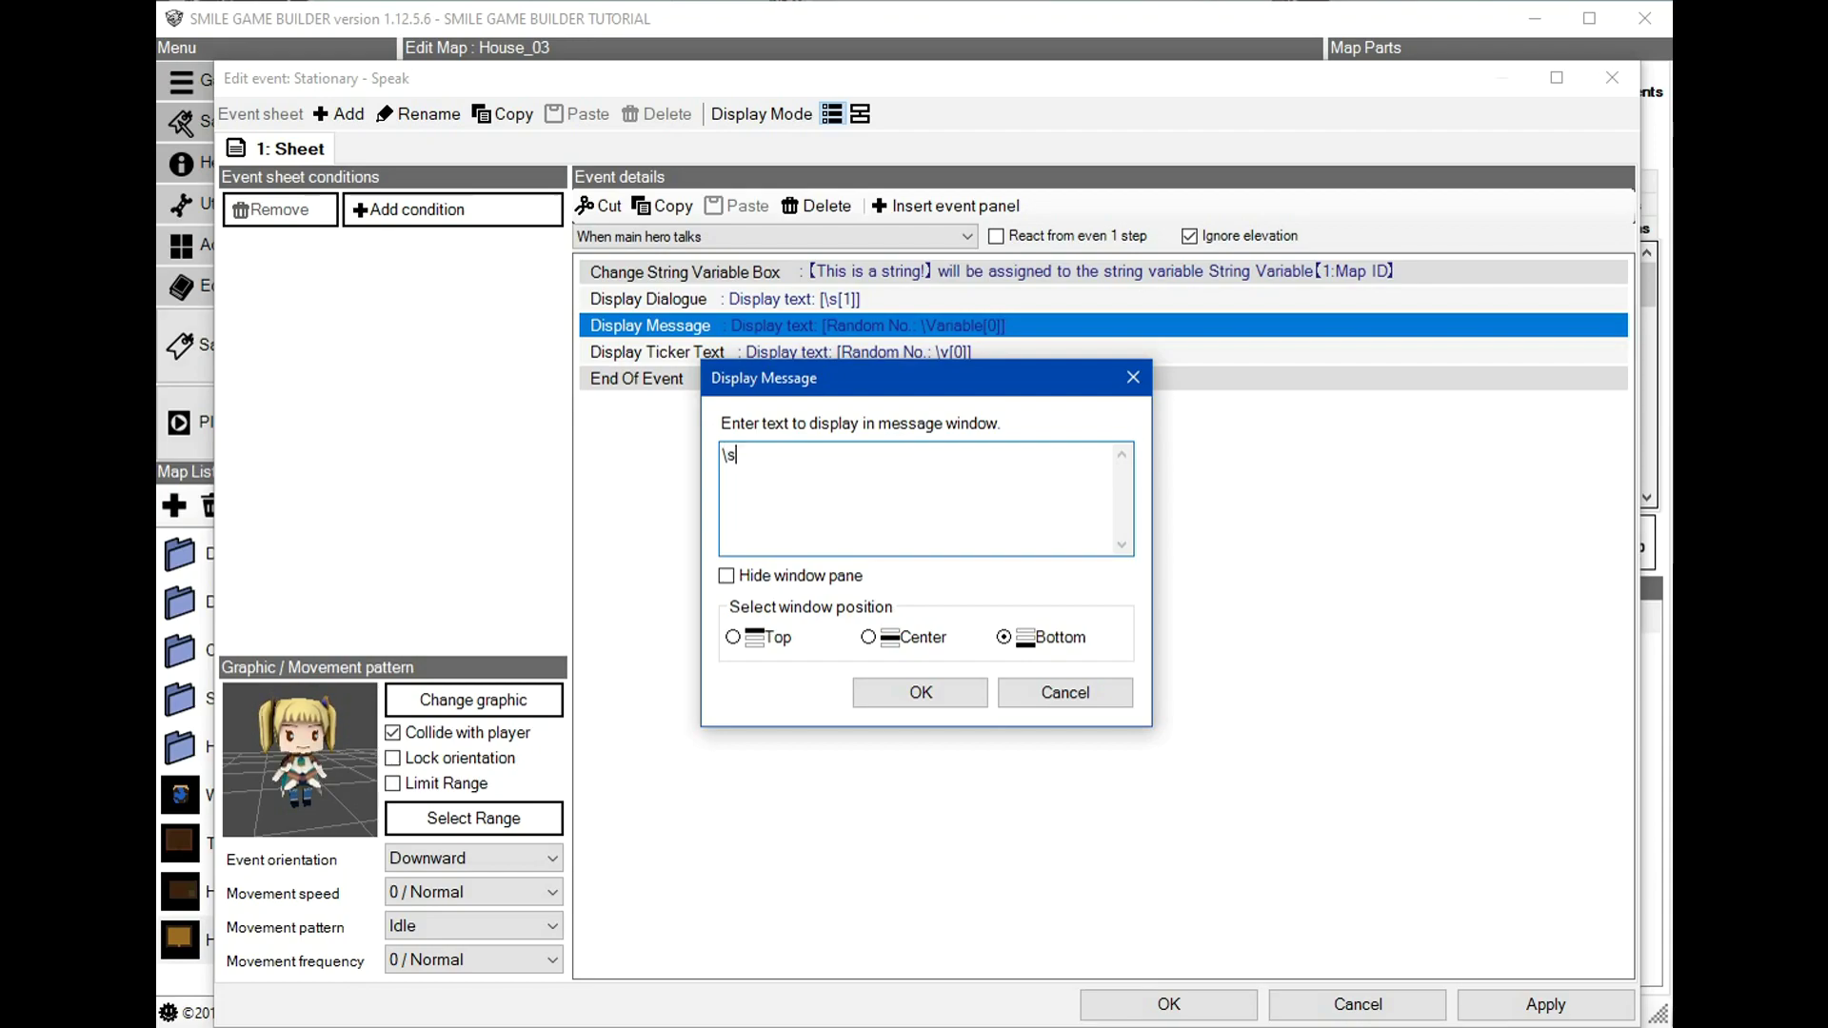
text([1])
click(939, 687)
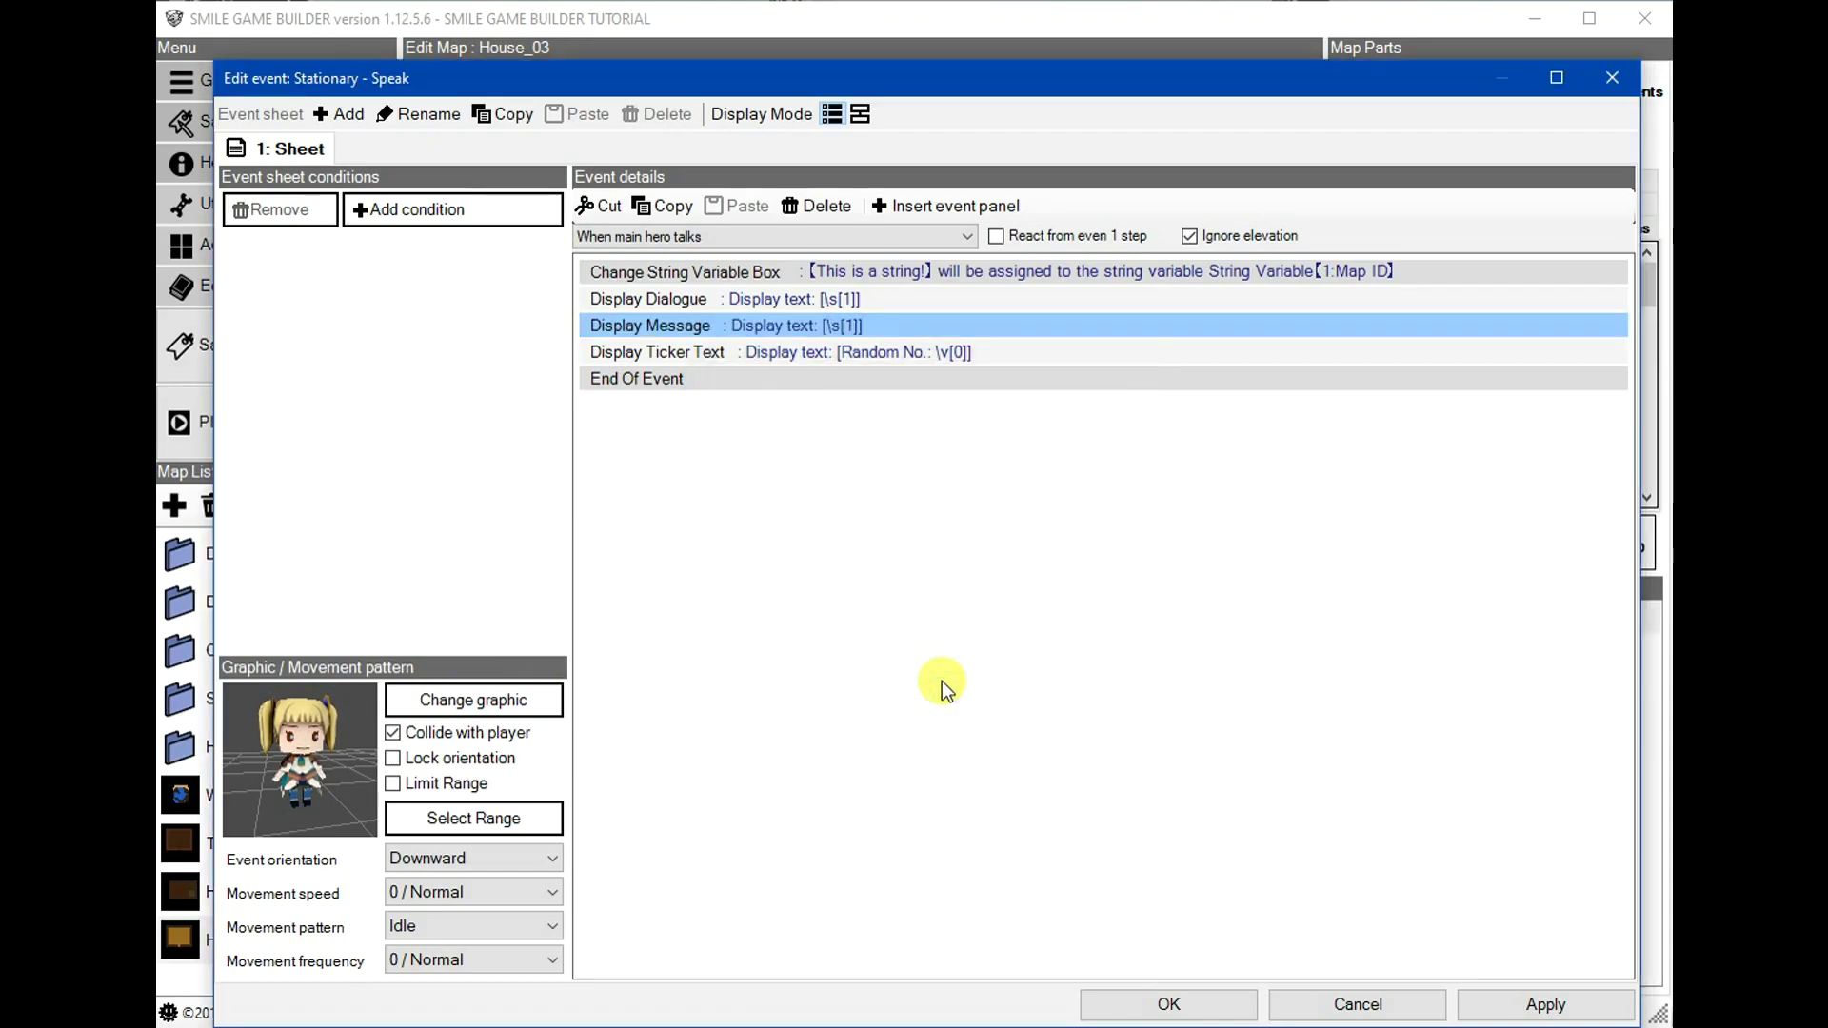
- Set the ticker text to \$[Map ID] and save the event
double_click(848, 356)
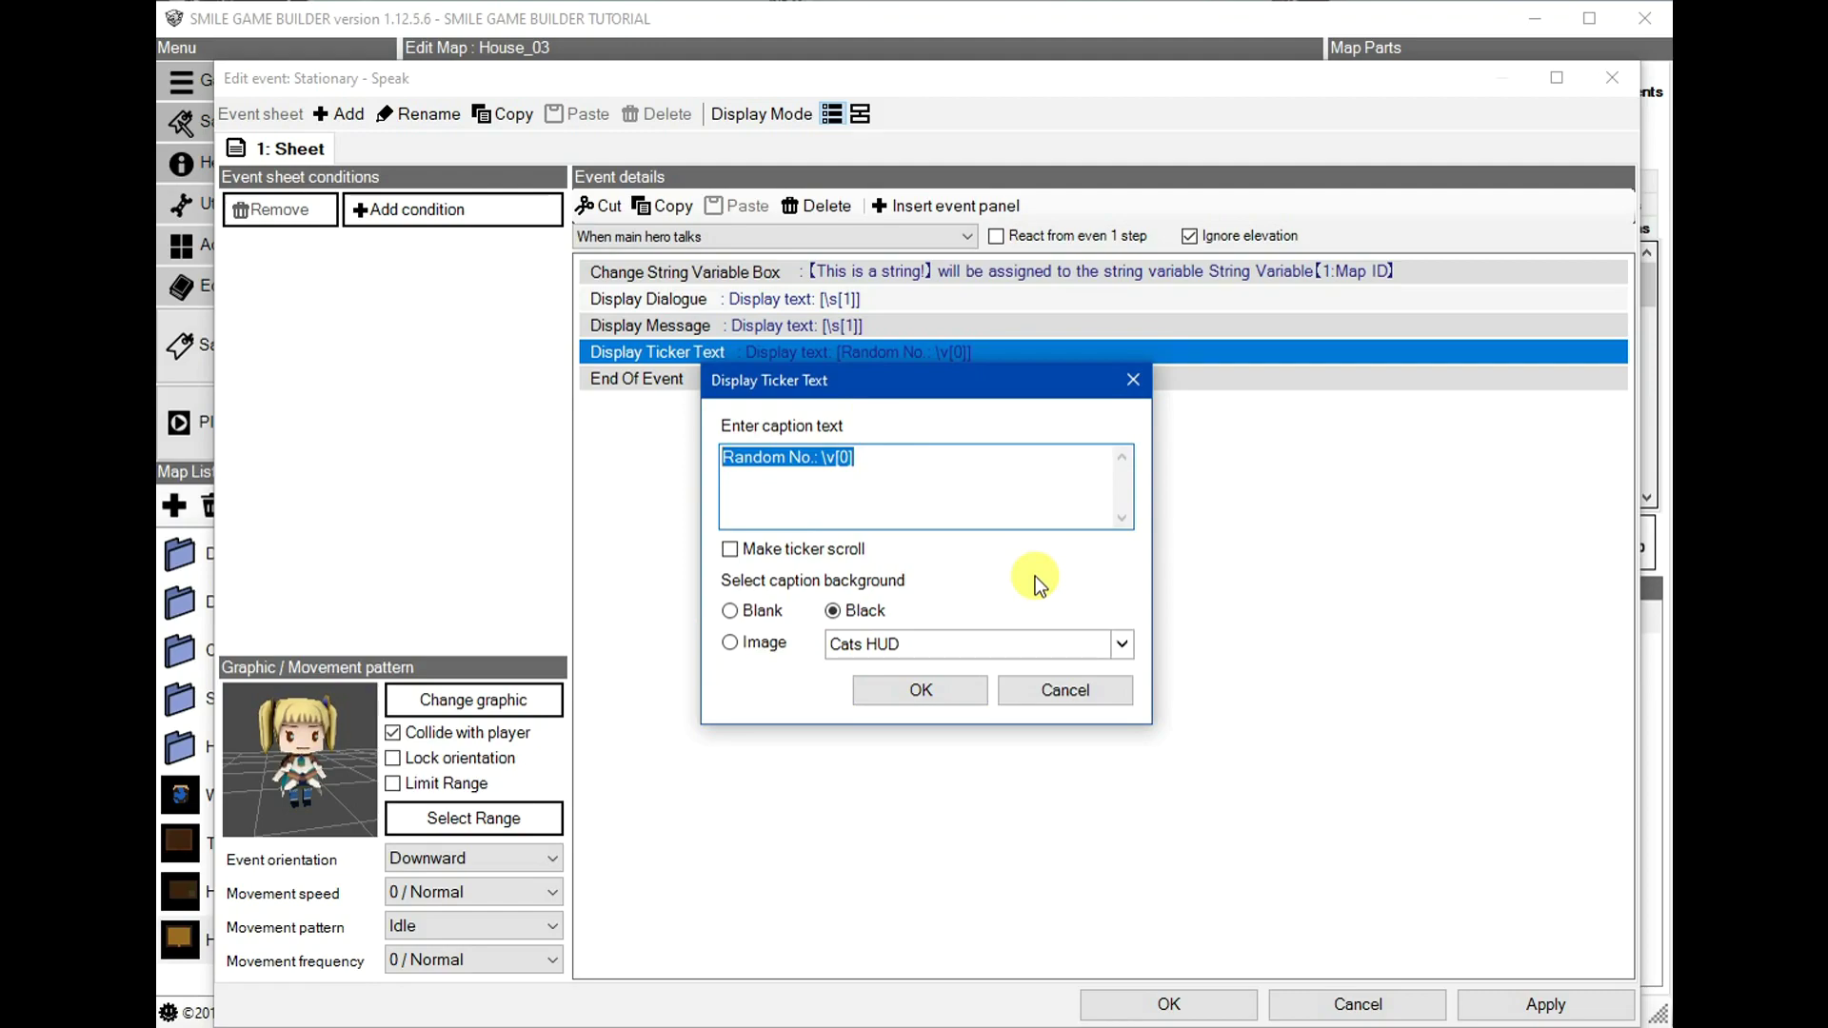
text(\)
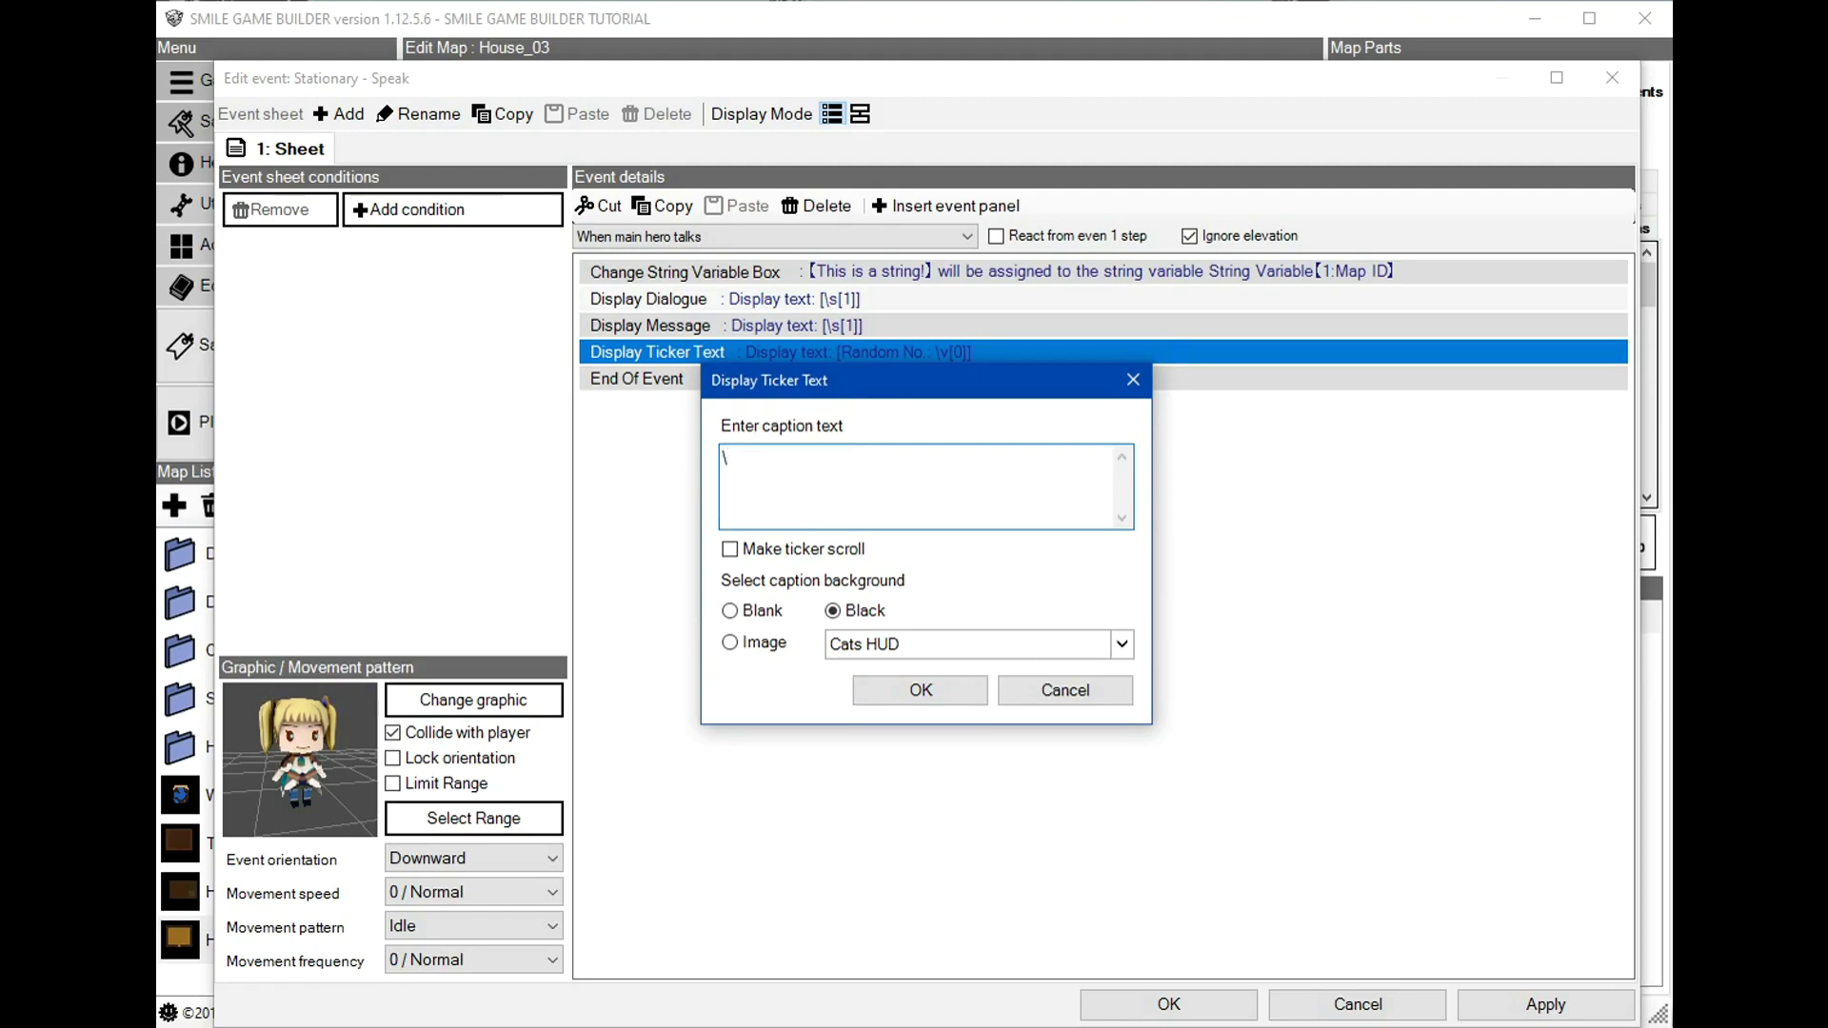
text(s)
text([)
text(Map )
text(ID)
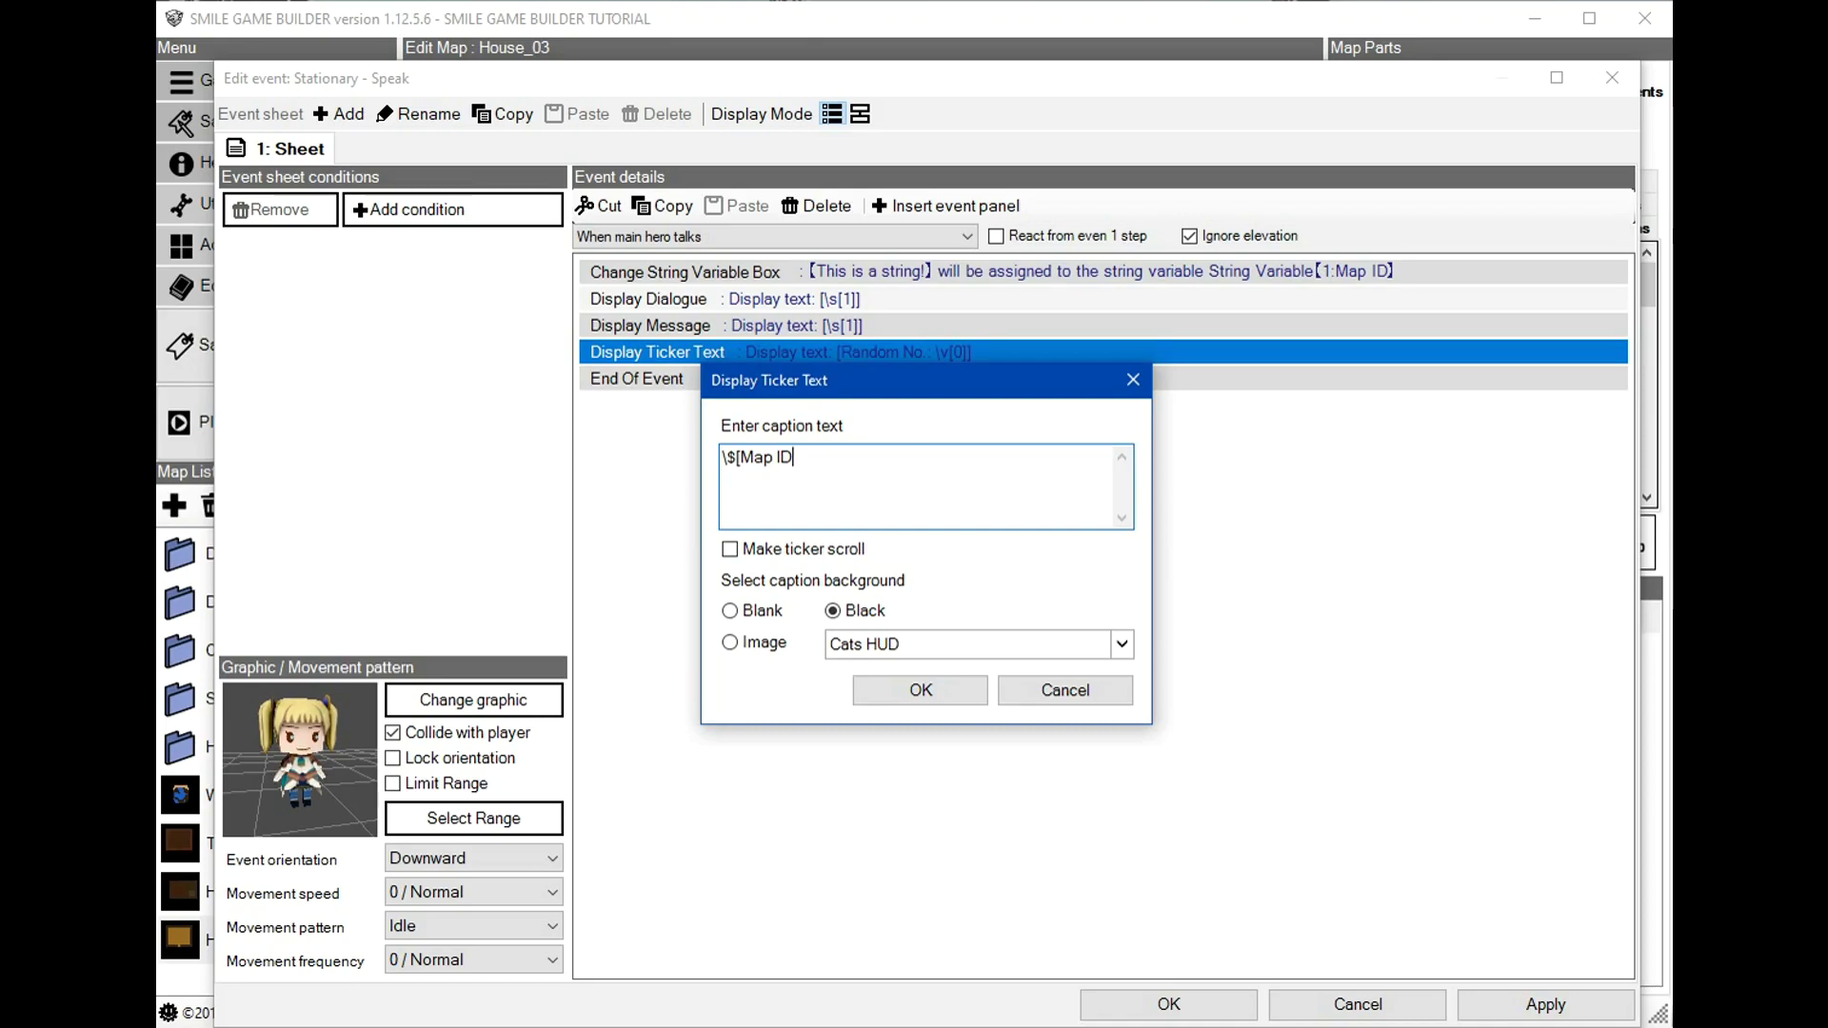
text(])
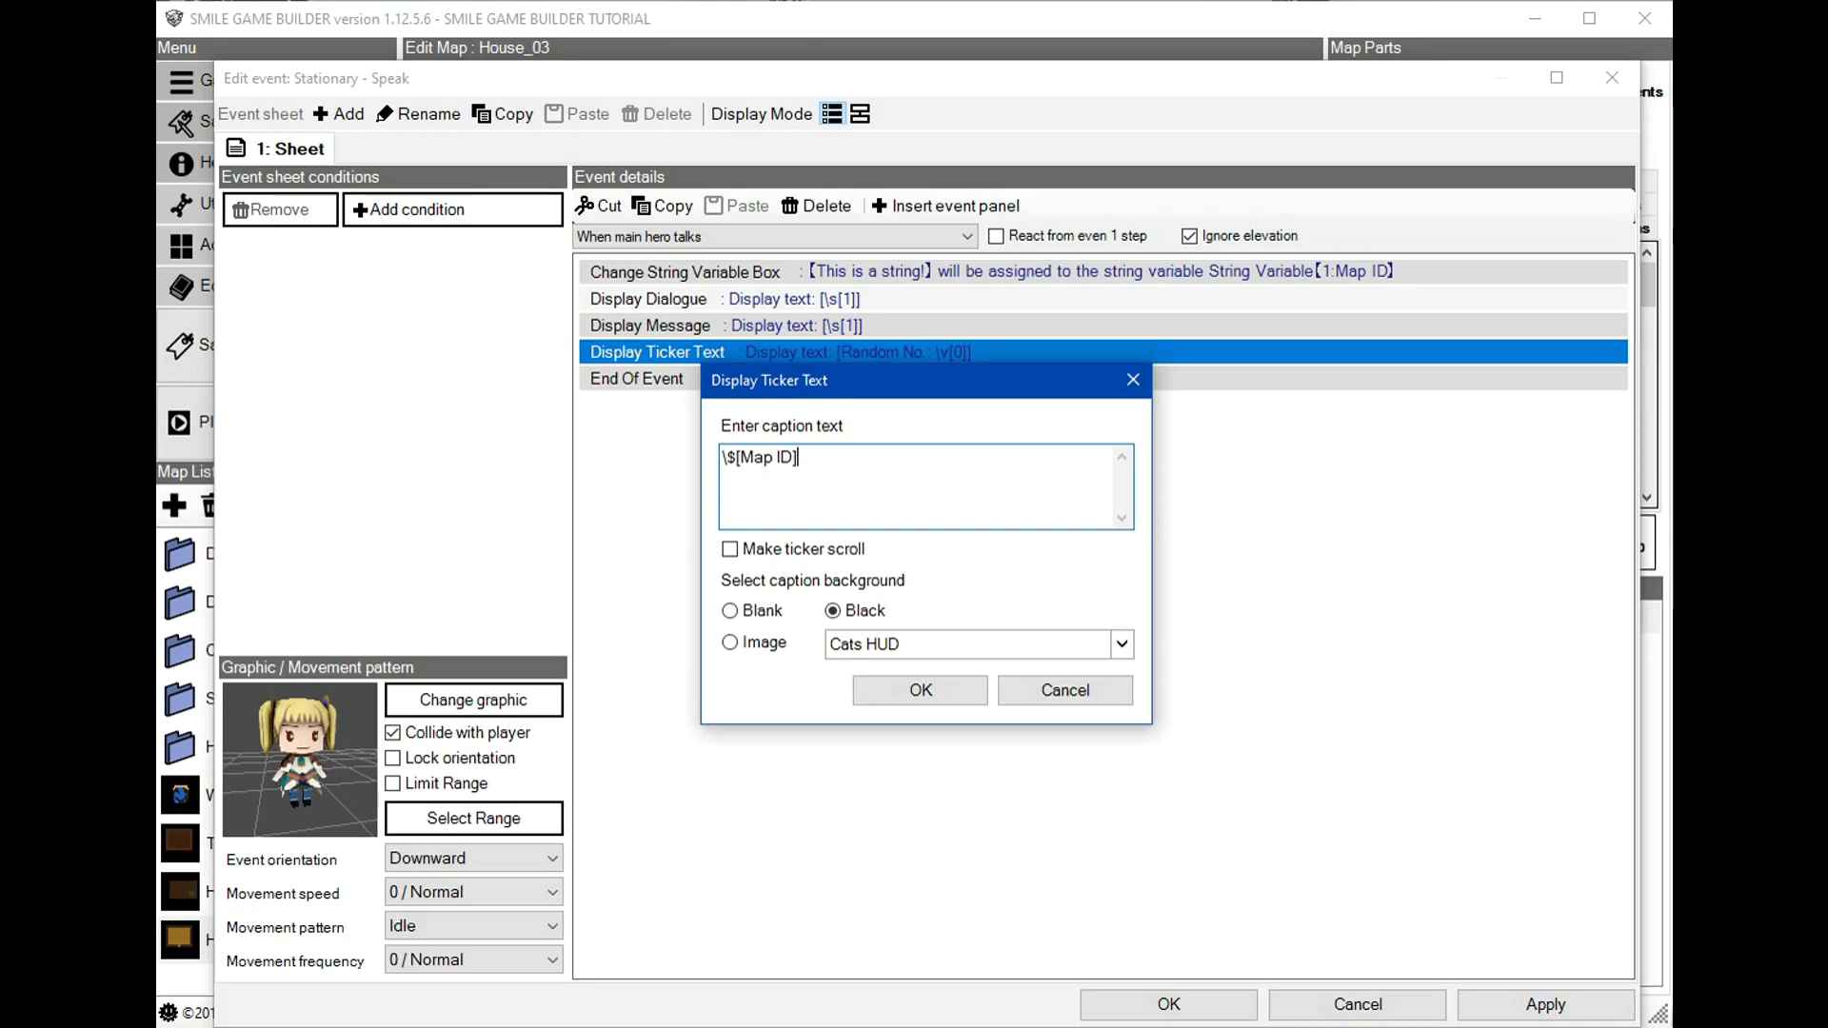
click(920, 692)
click(1181, 1002)
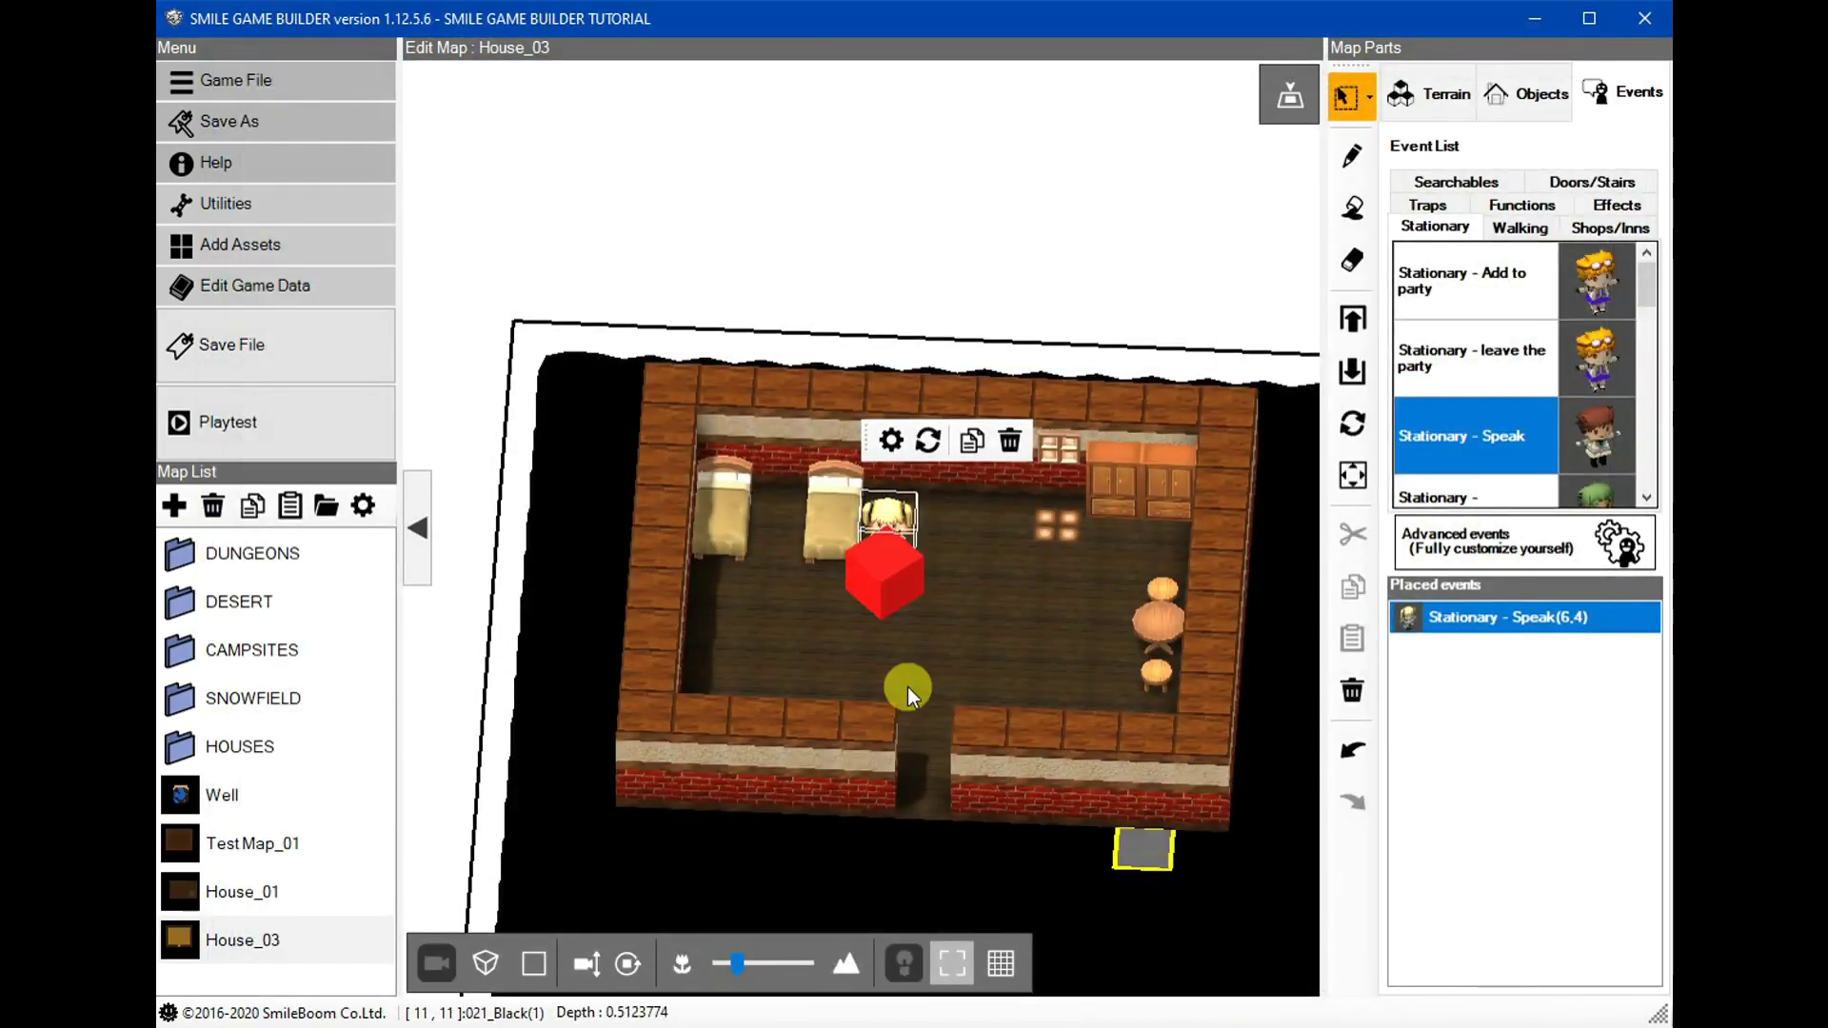
click(206, 424)
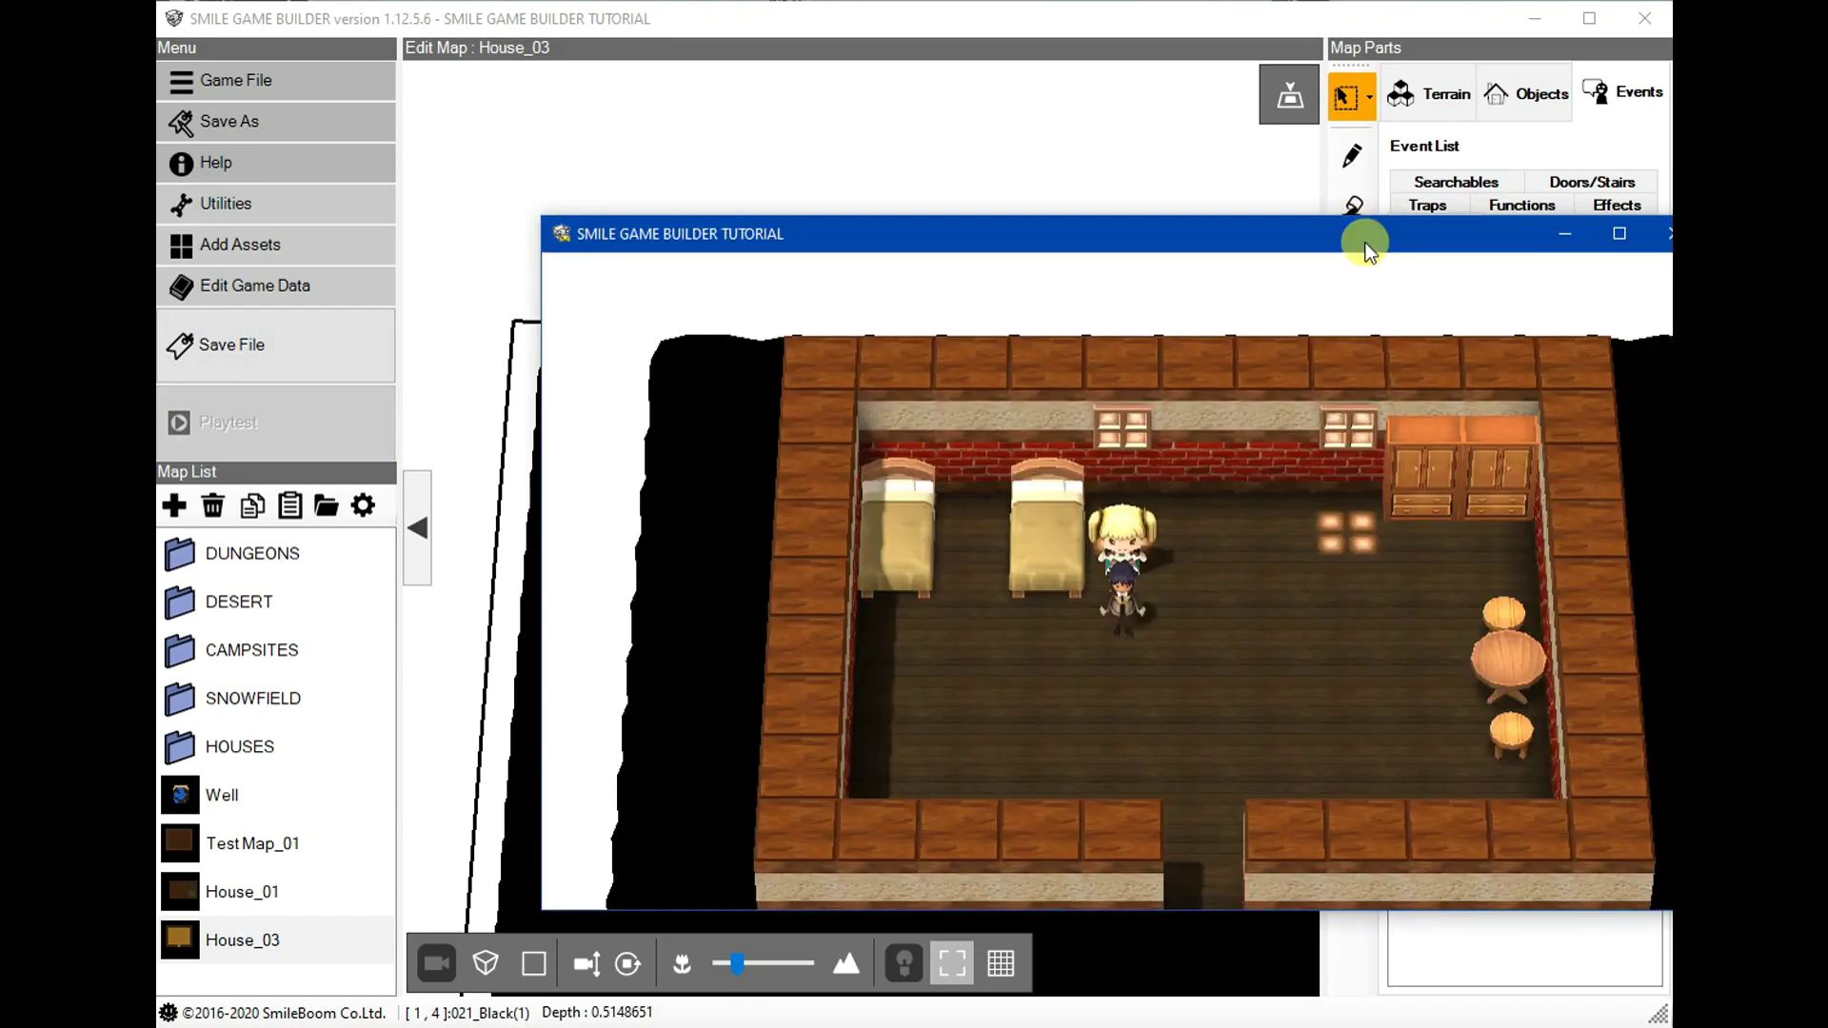
drag(1363, 243, 1203, 249)
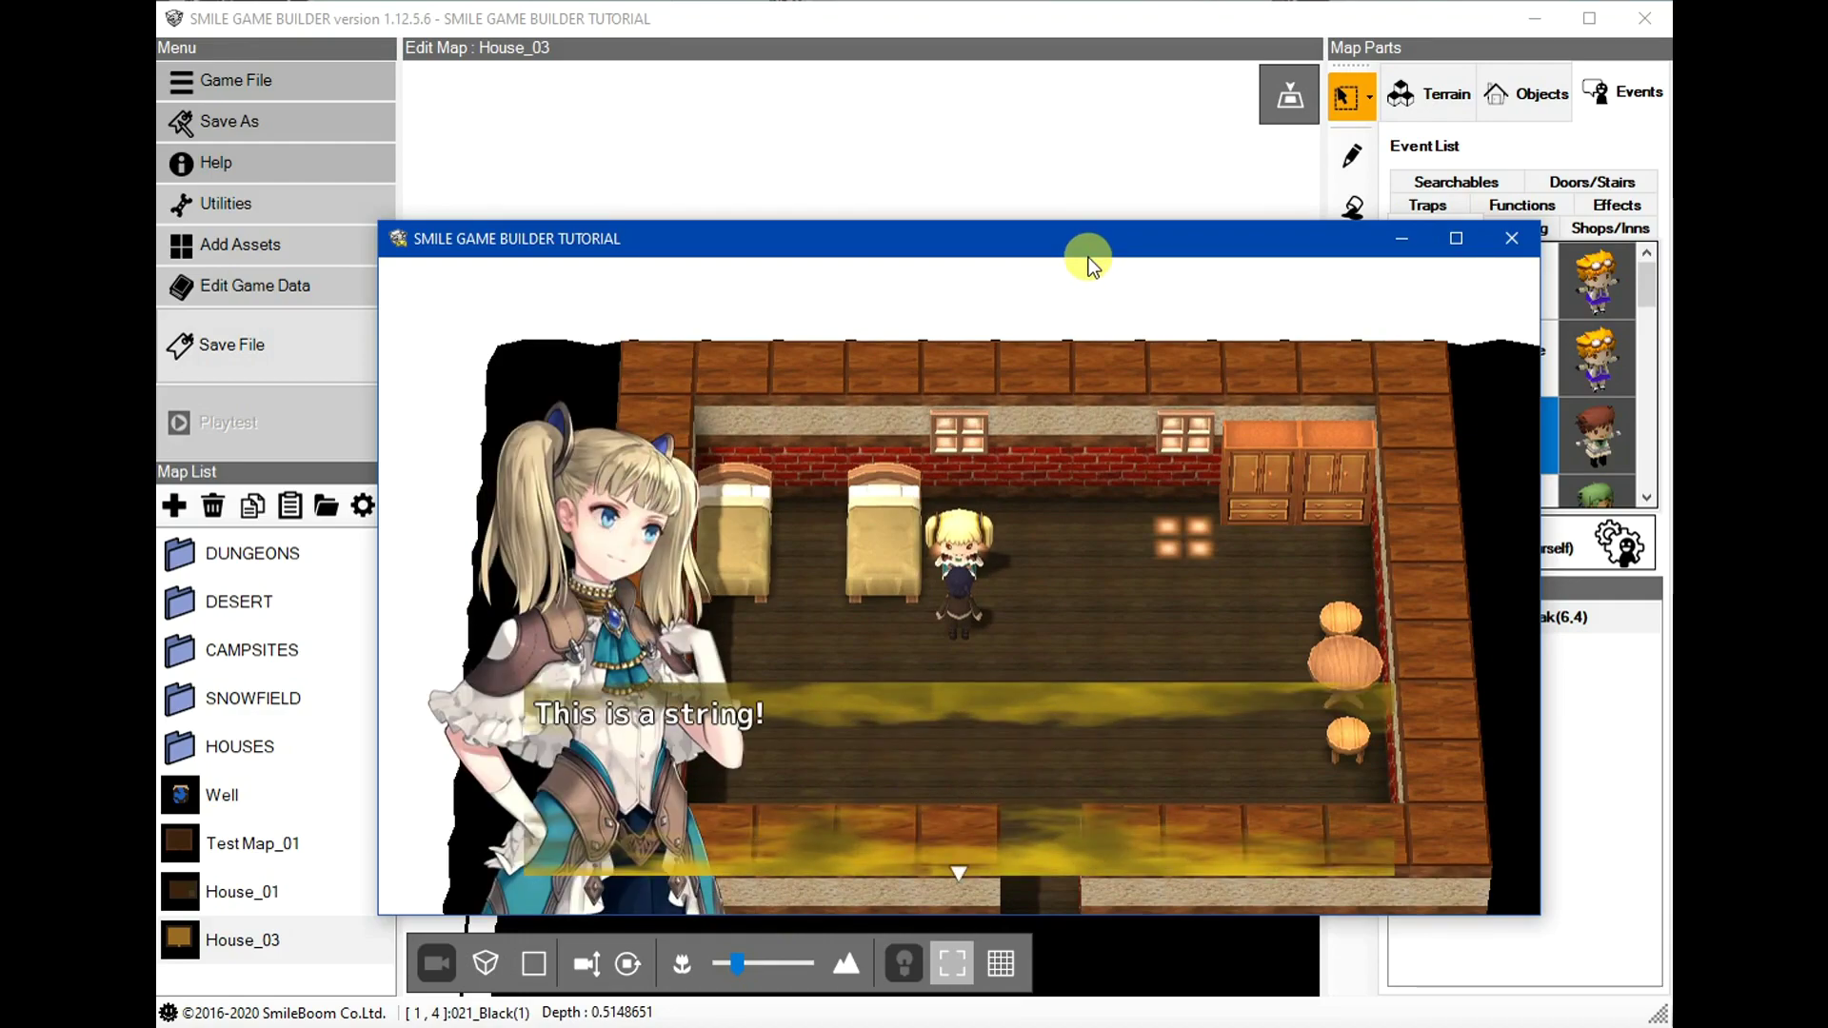
click(1415, 688)
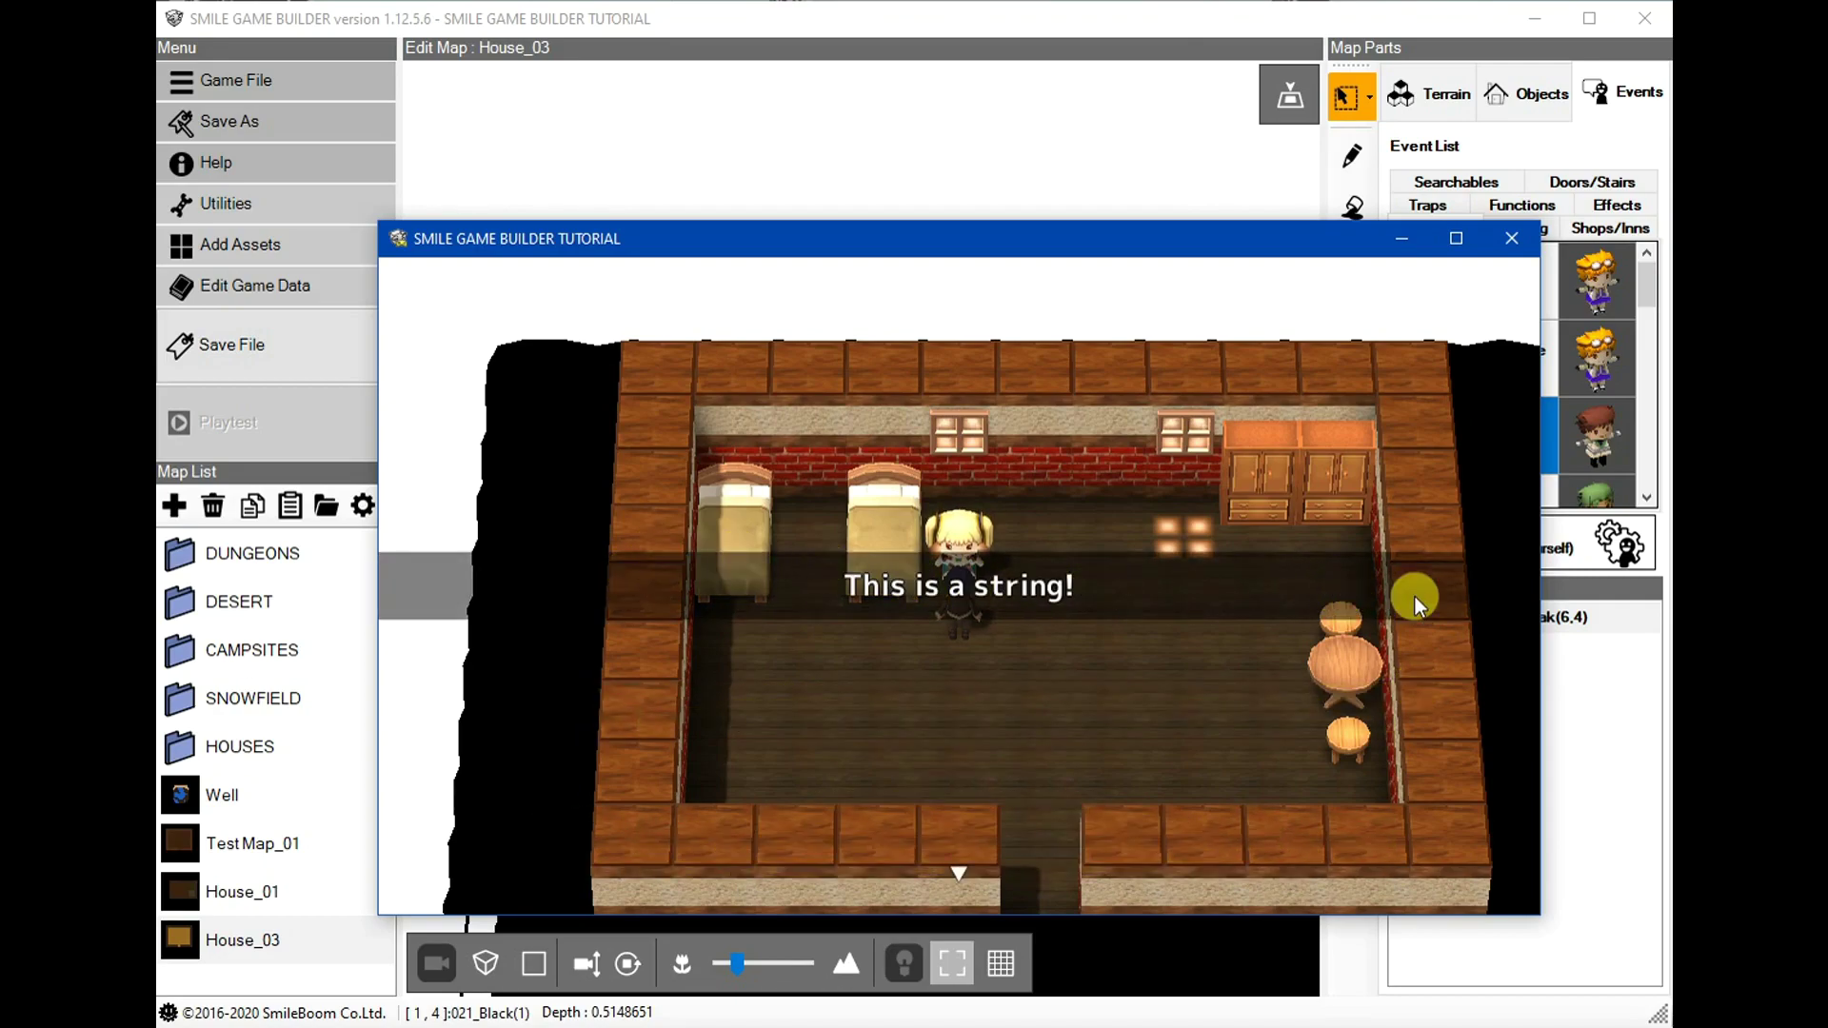
click(1511, 239)
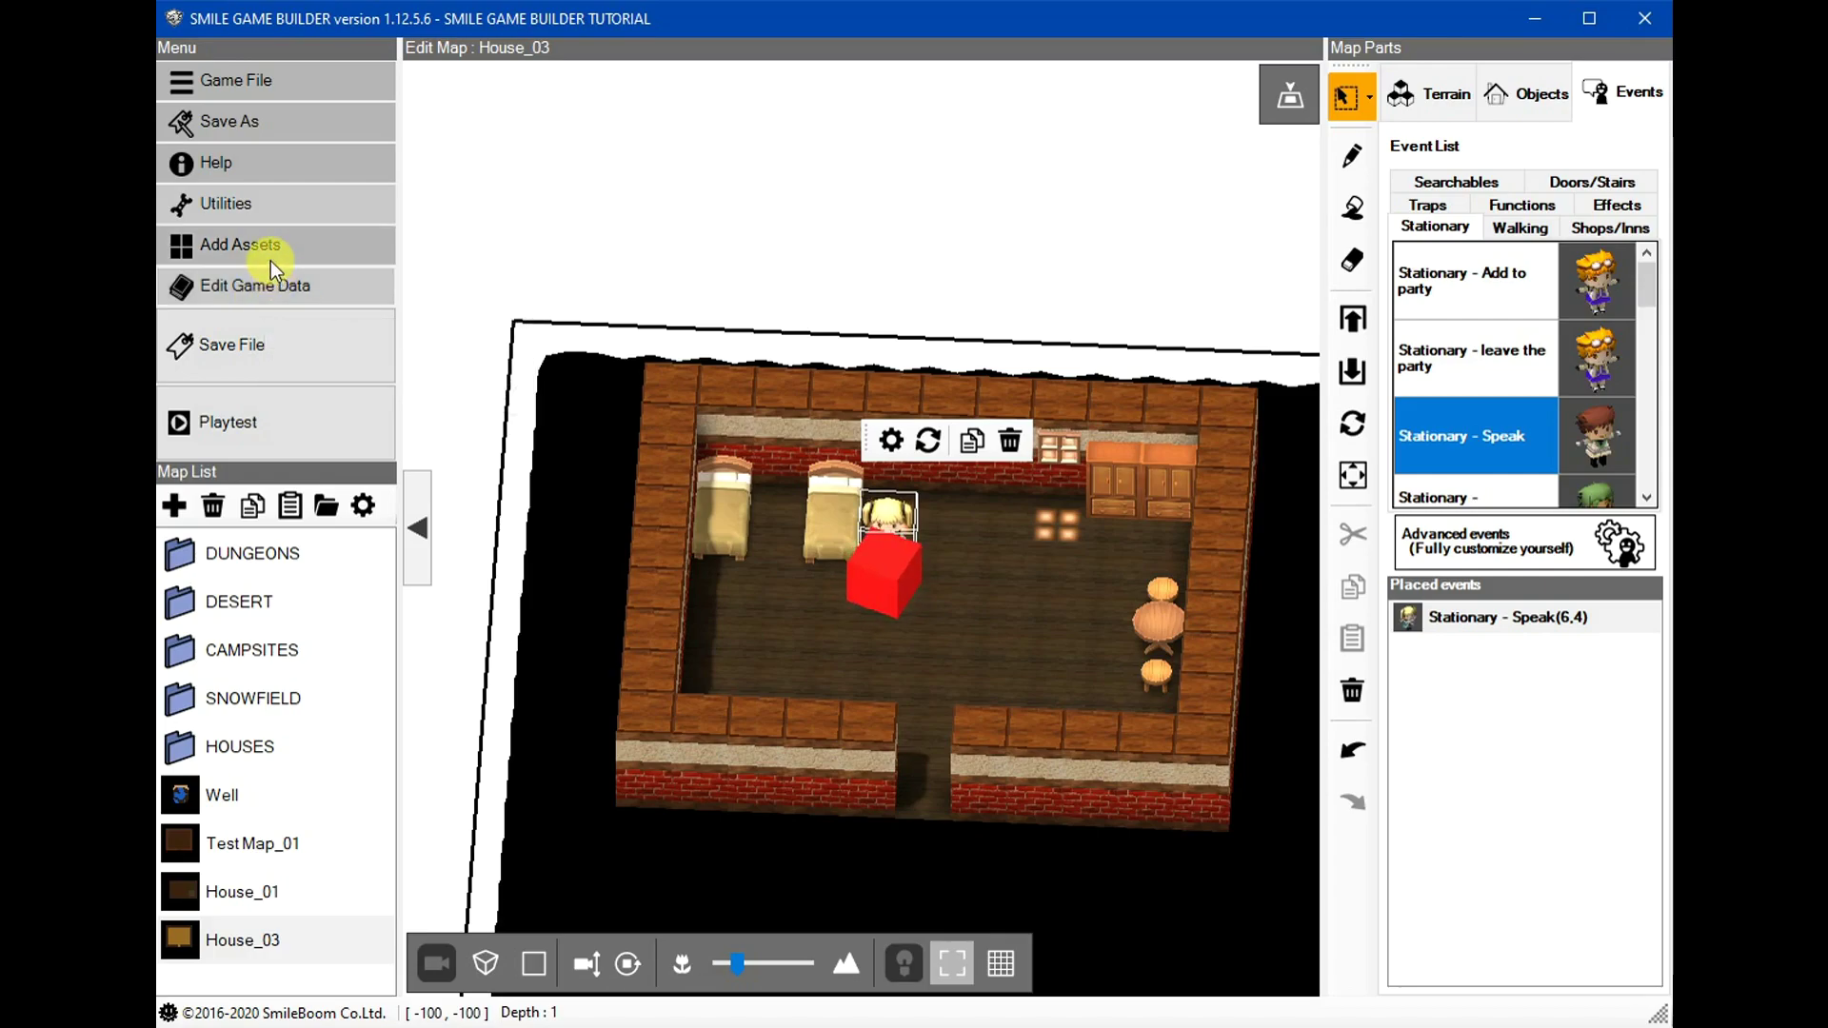
- Open Game Data's Characters roster, move Ignaz above Marie, then undo the reorder
click(261, 284)
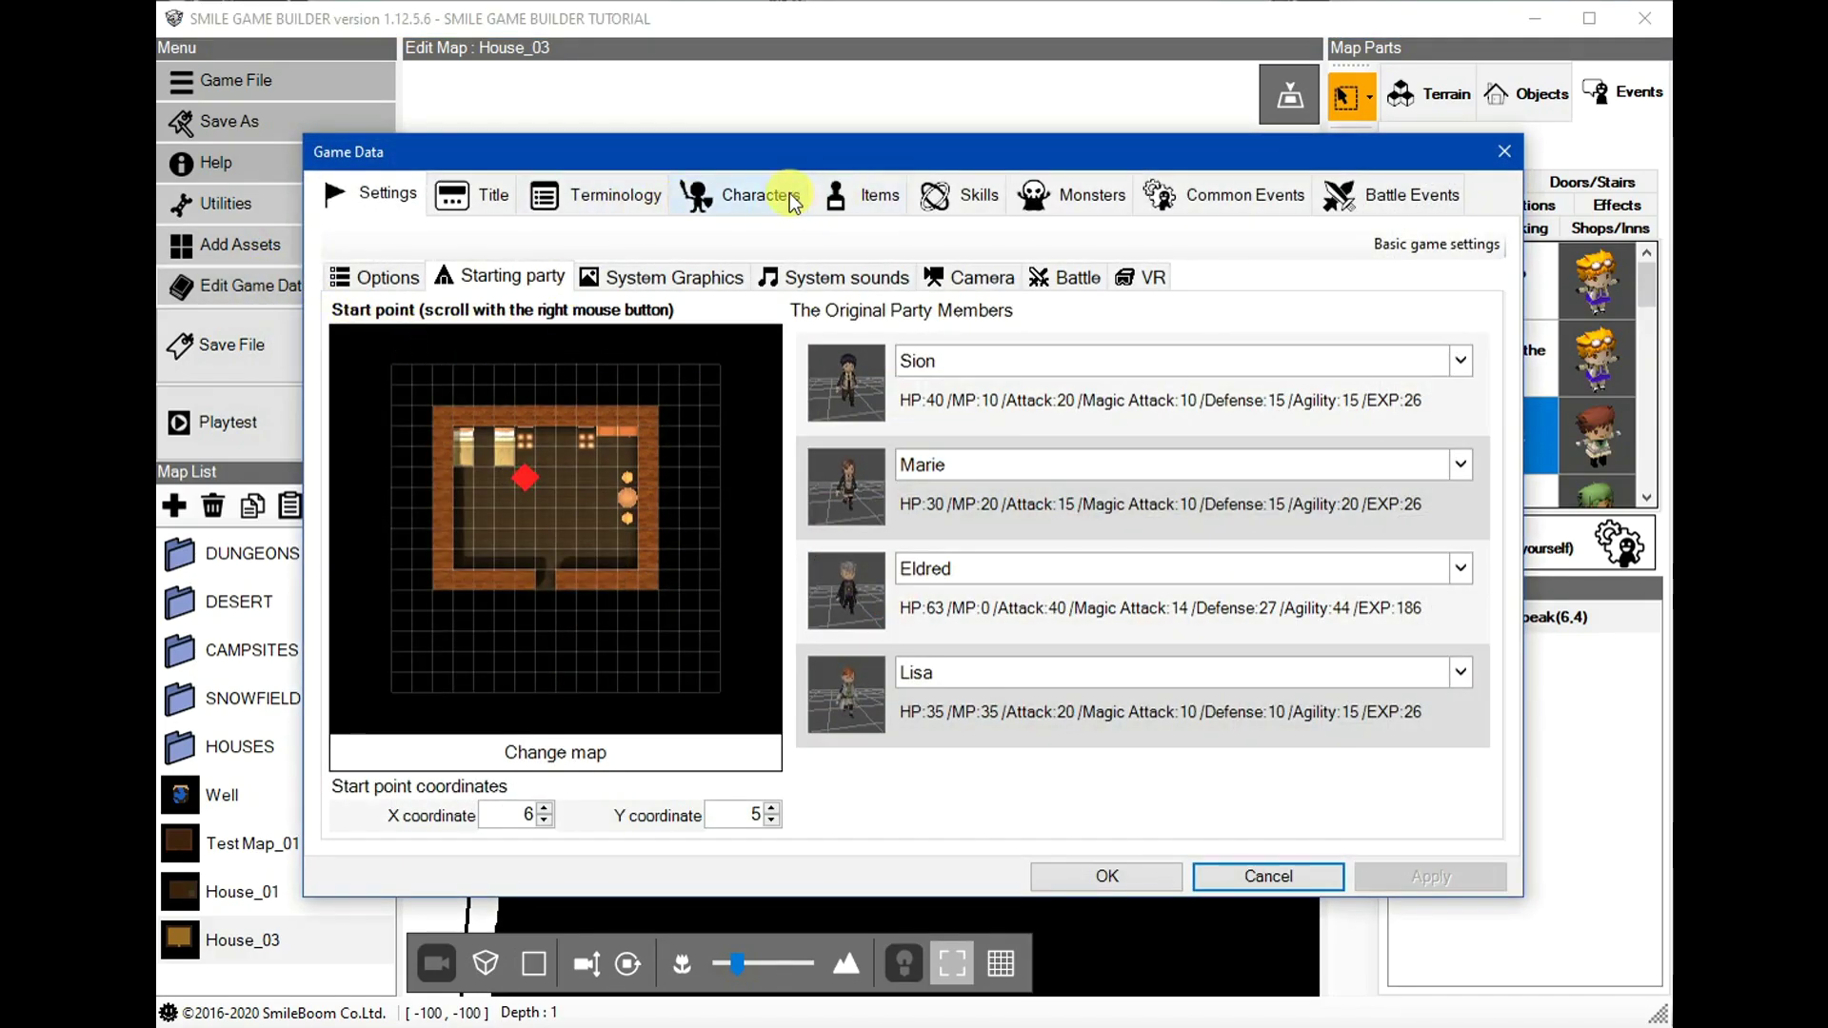
click(771, 202)
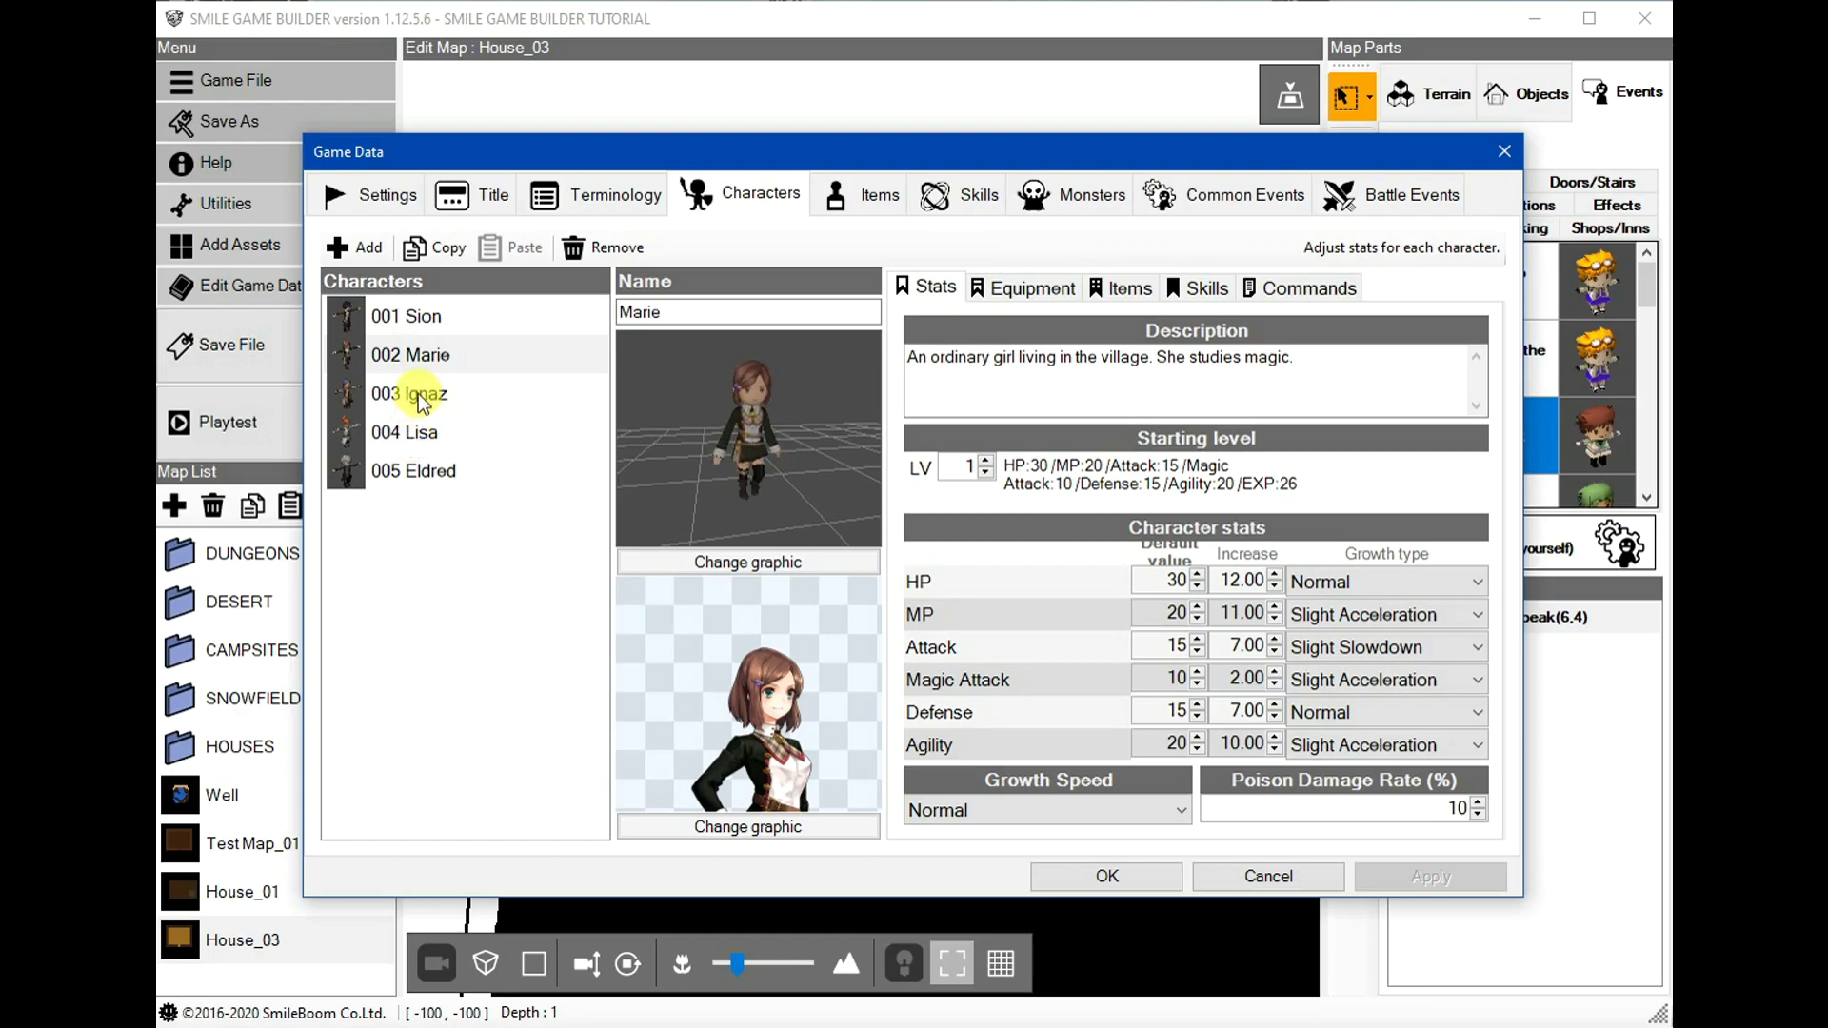
drag(419, 394, 426, 349)
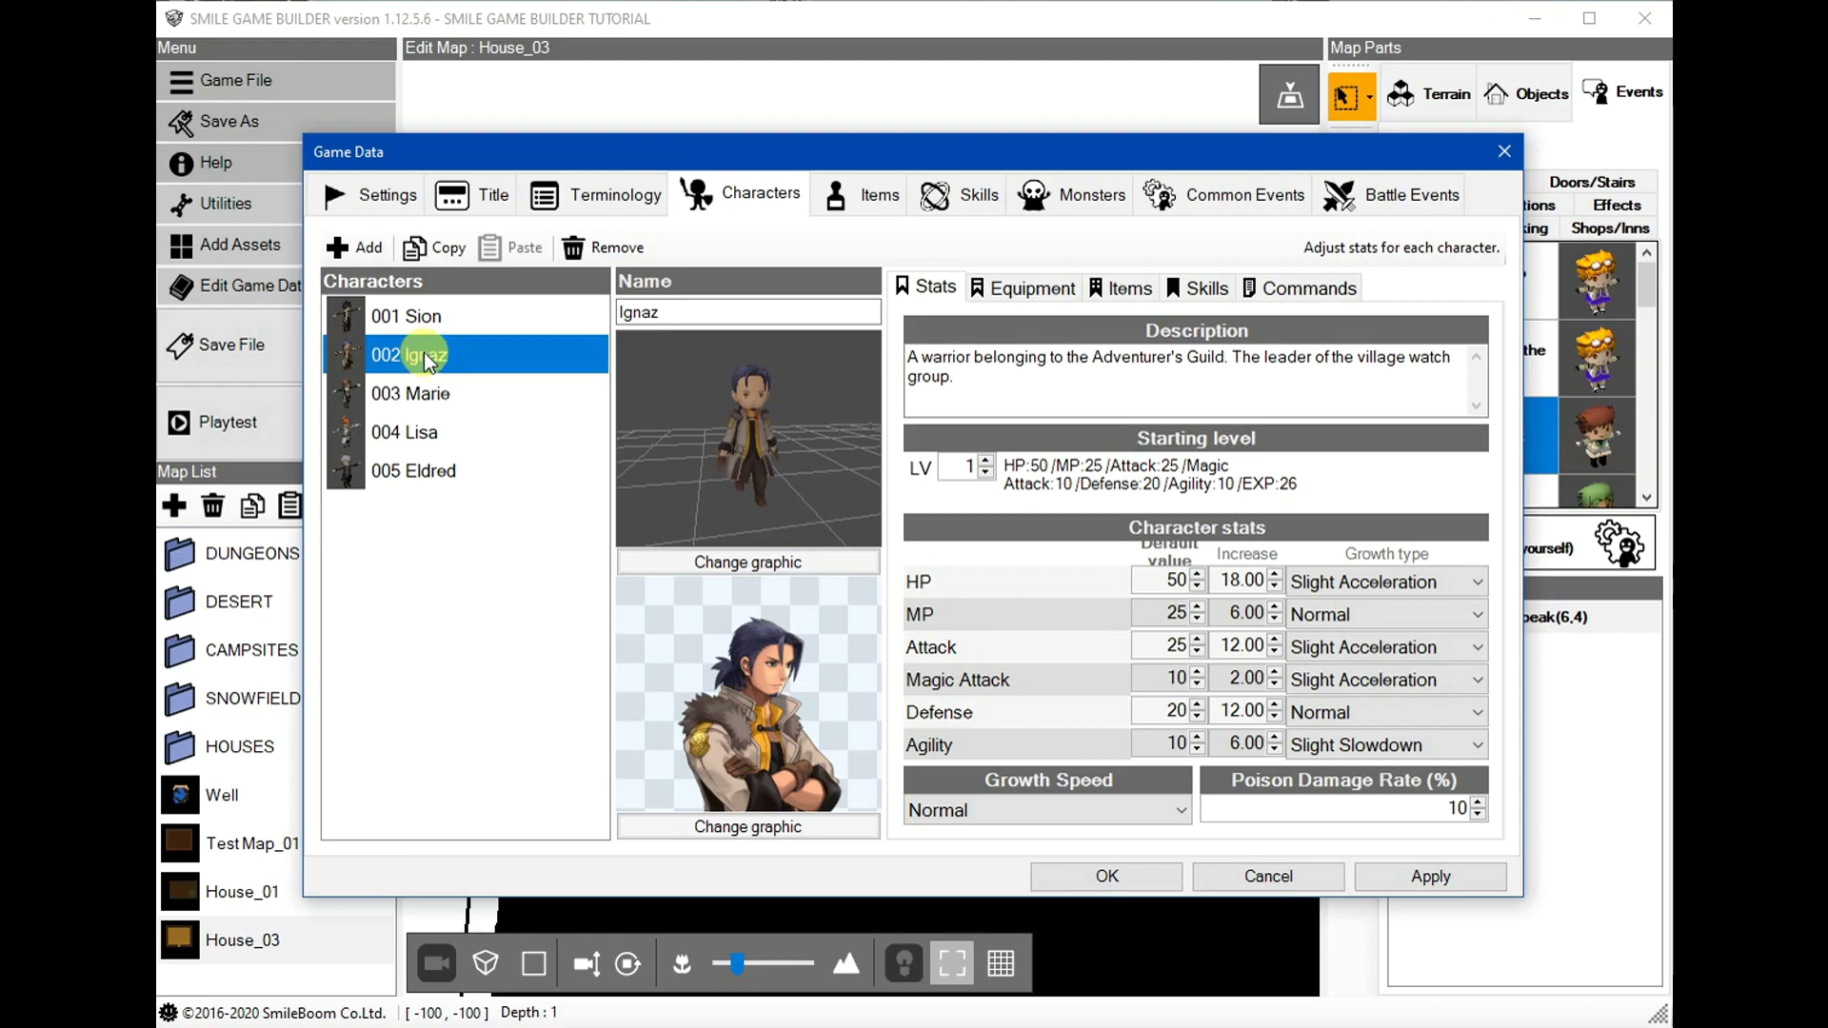
key(ctrl+z)
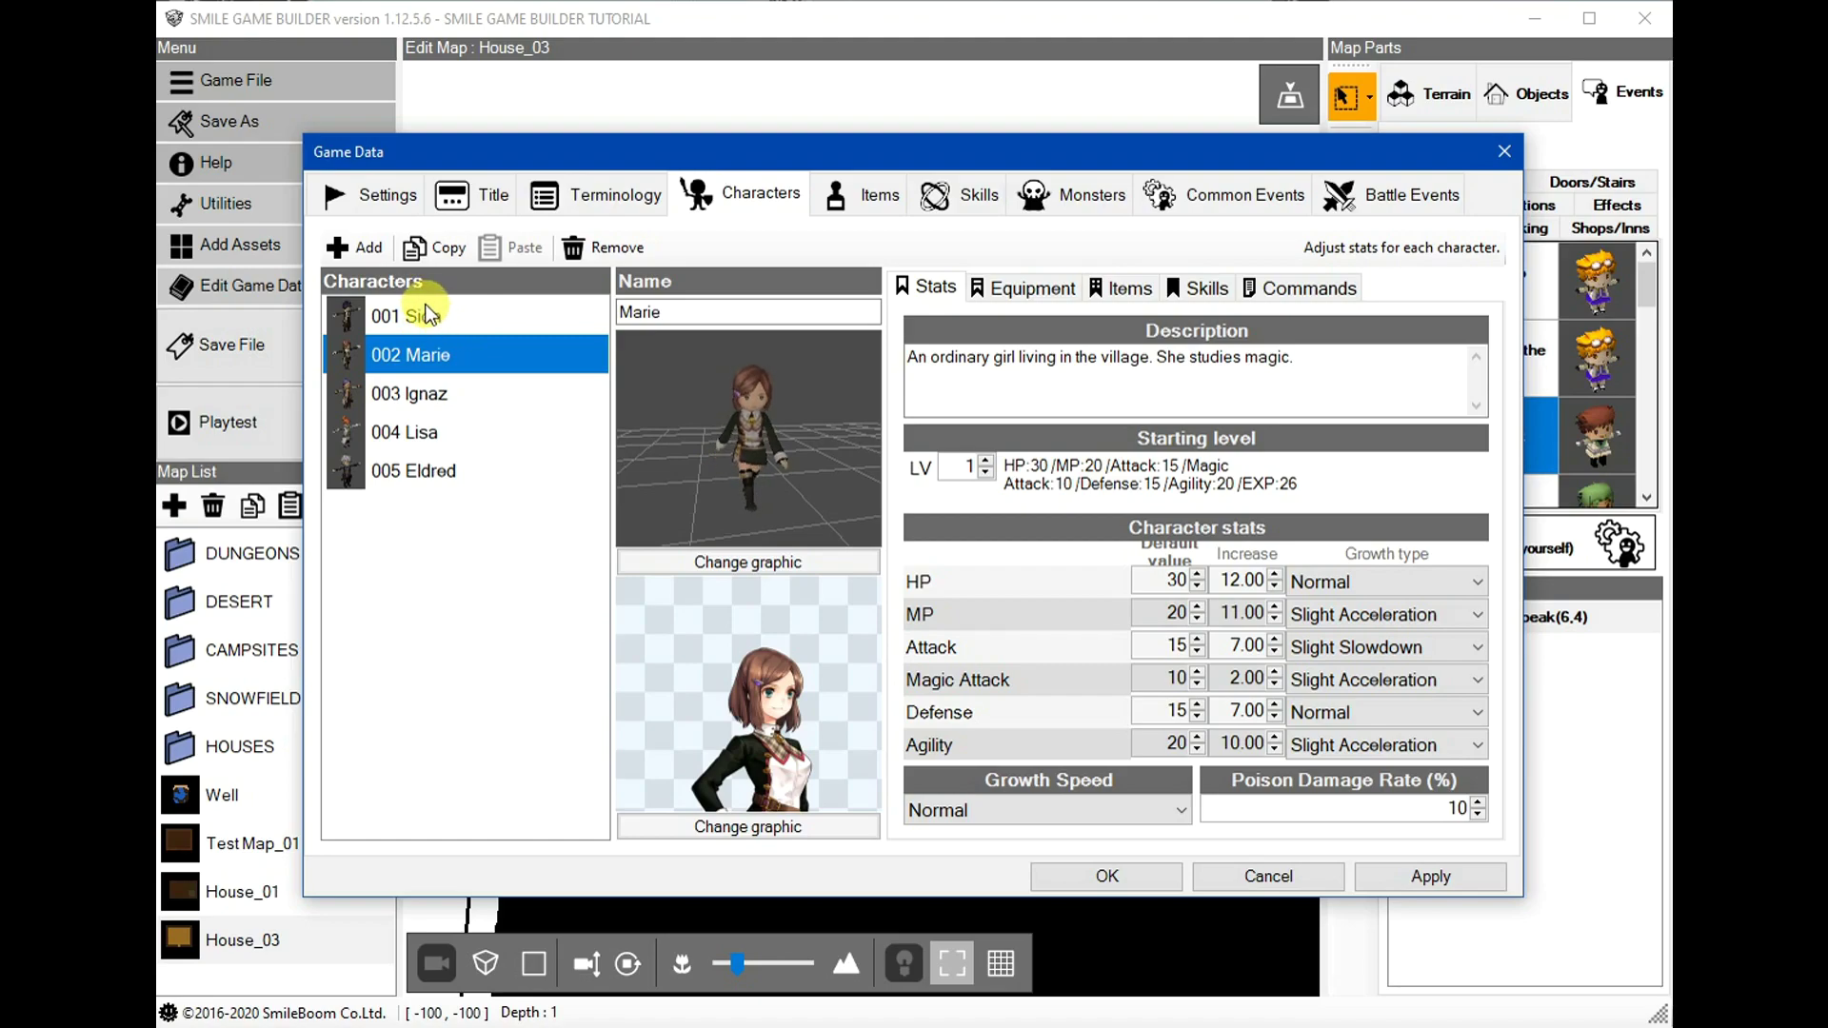
- Review the details of Sion, Marie, Ignaz, Eldred and Sion again
click(400, 319)
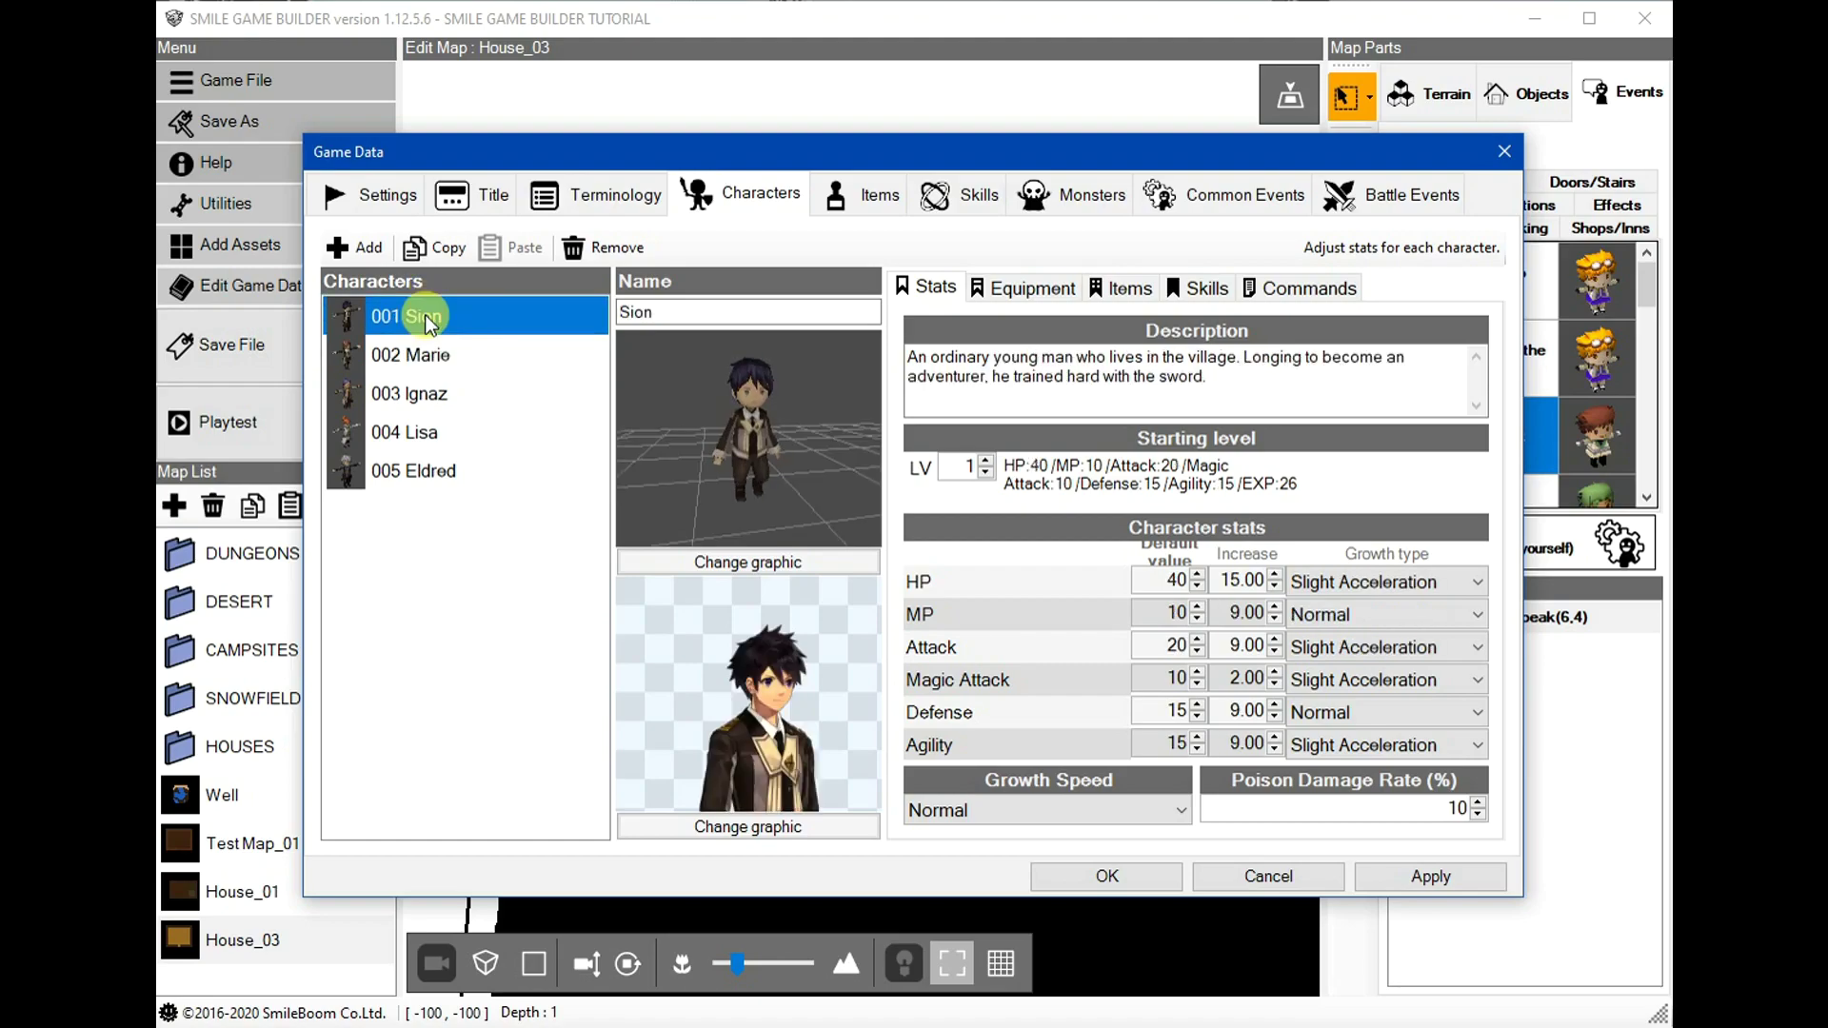
click(414, 360)
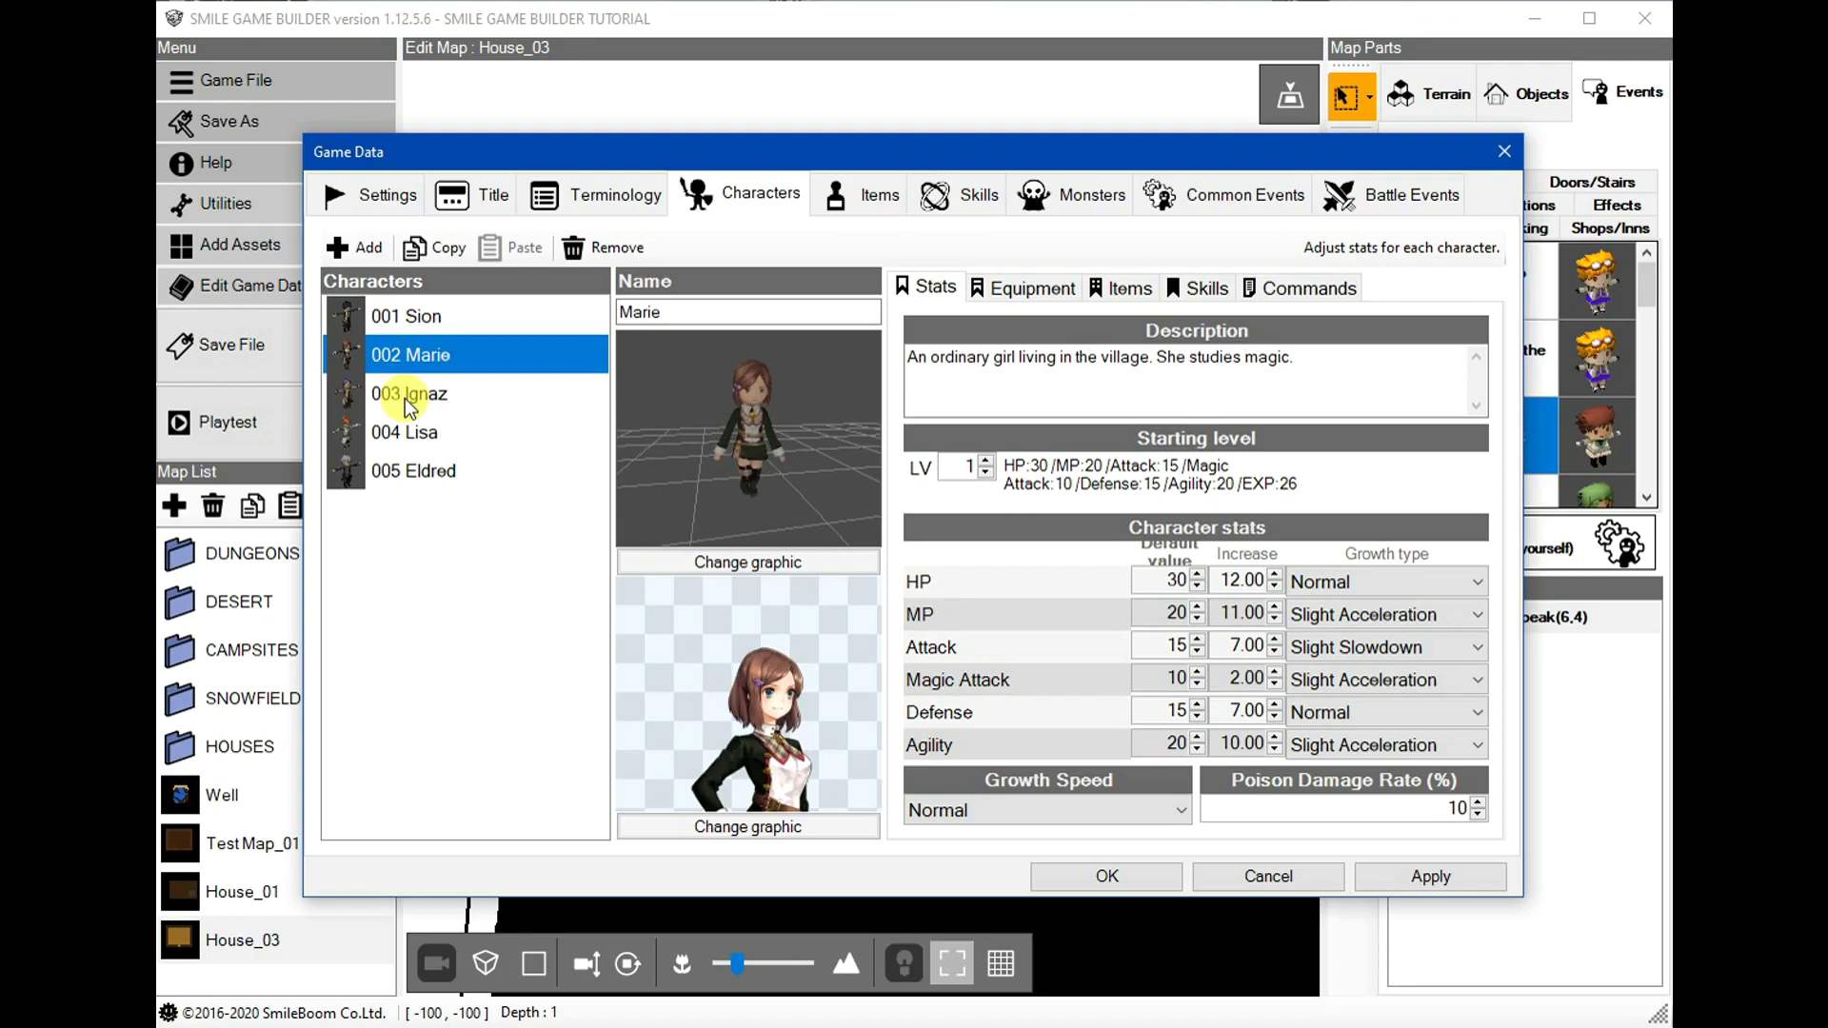
click(409, 395)
click(405, 471)
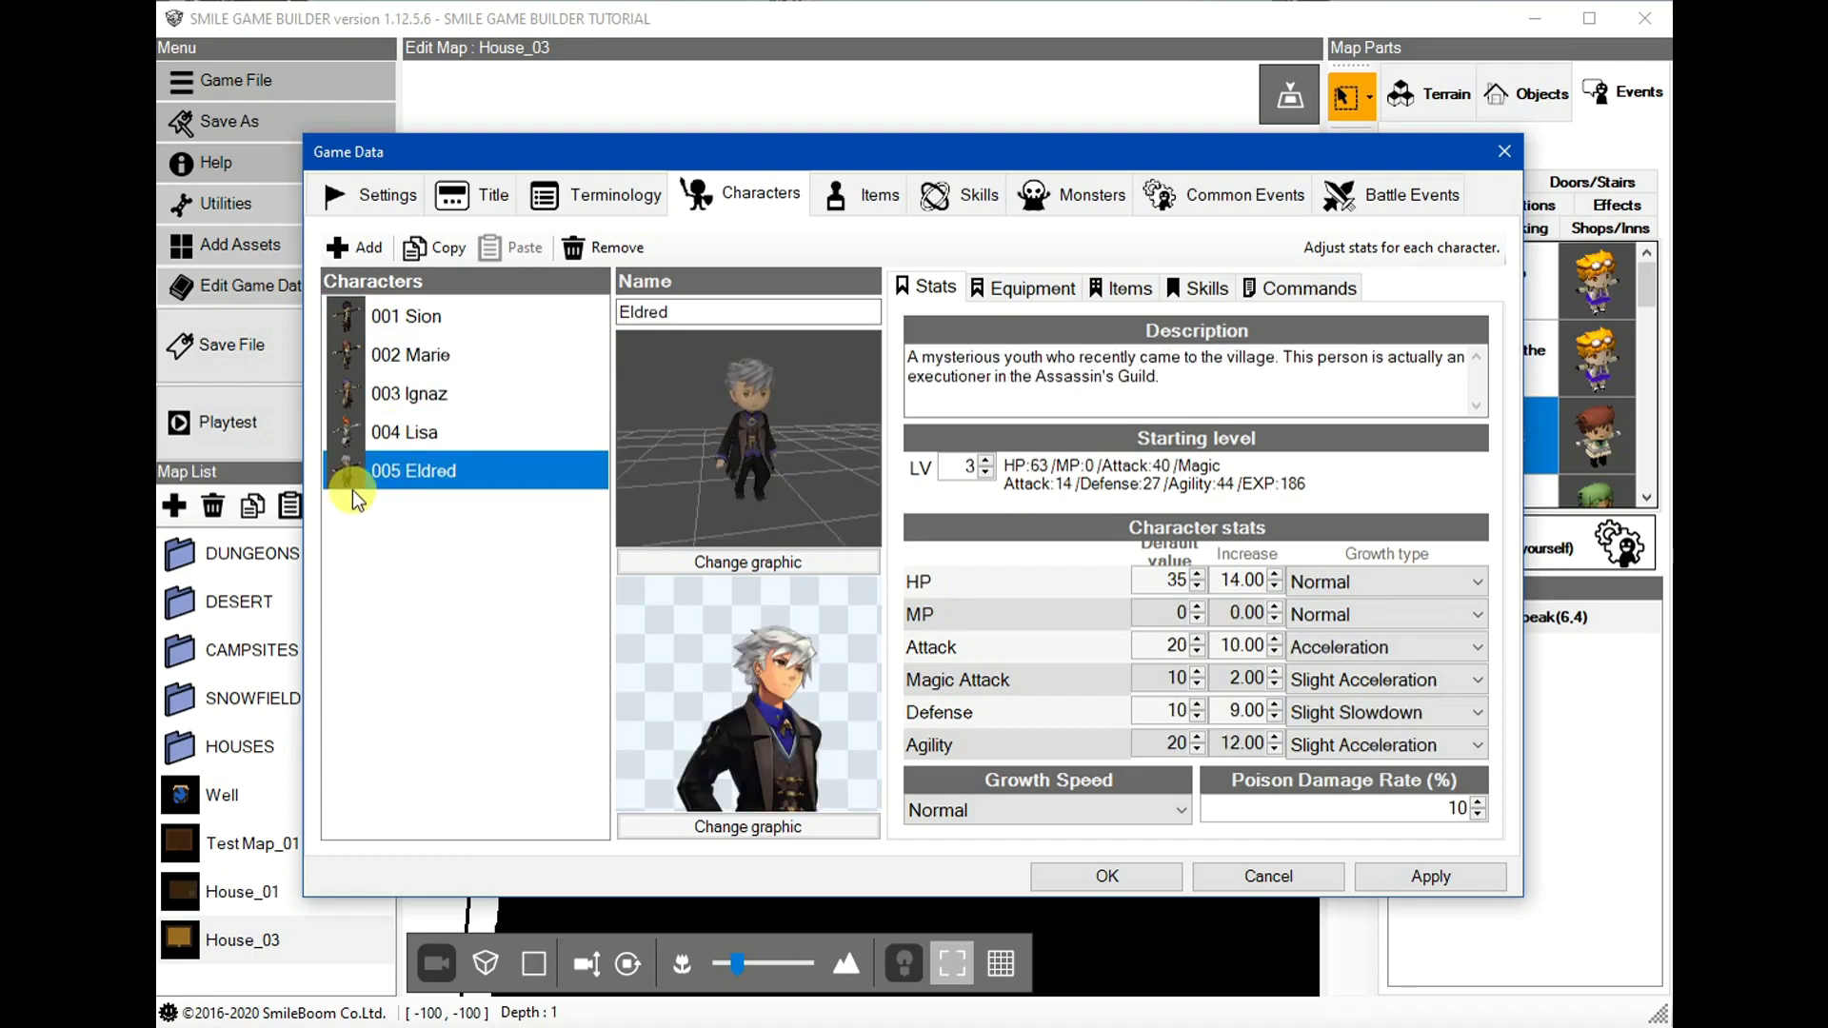
click(388, 324)
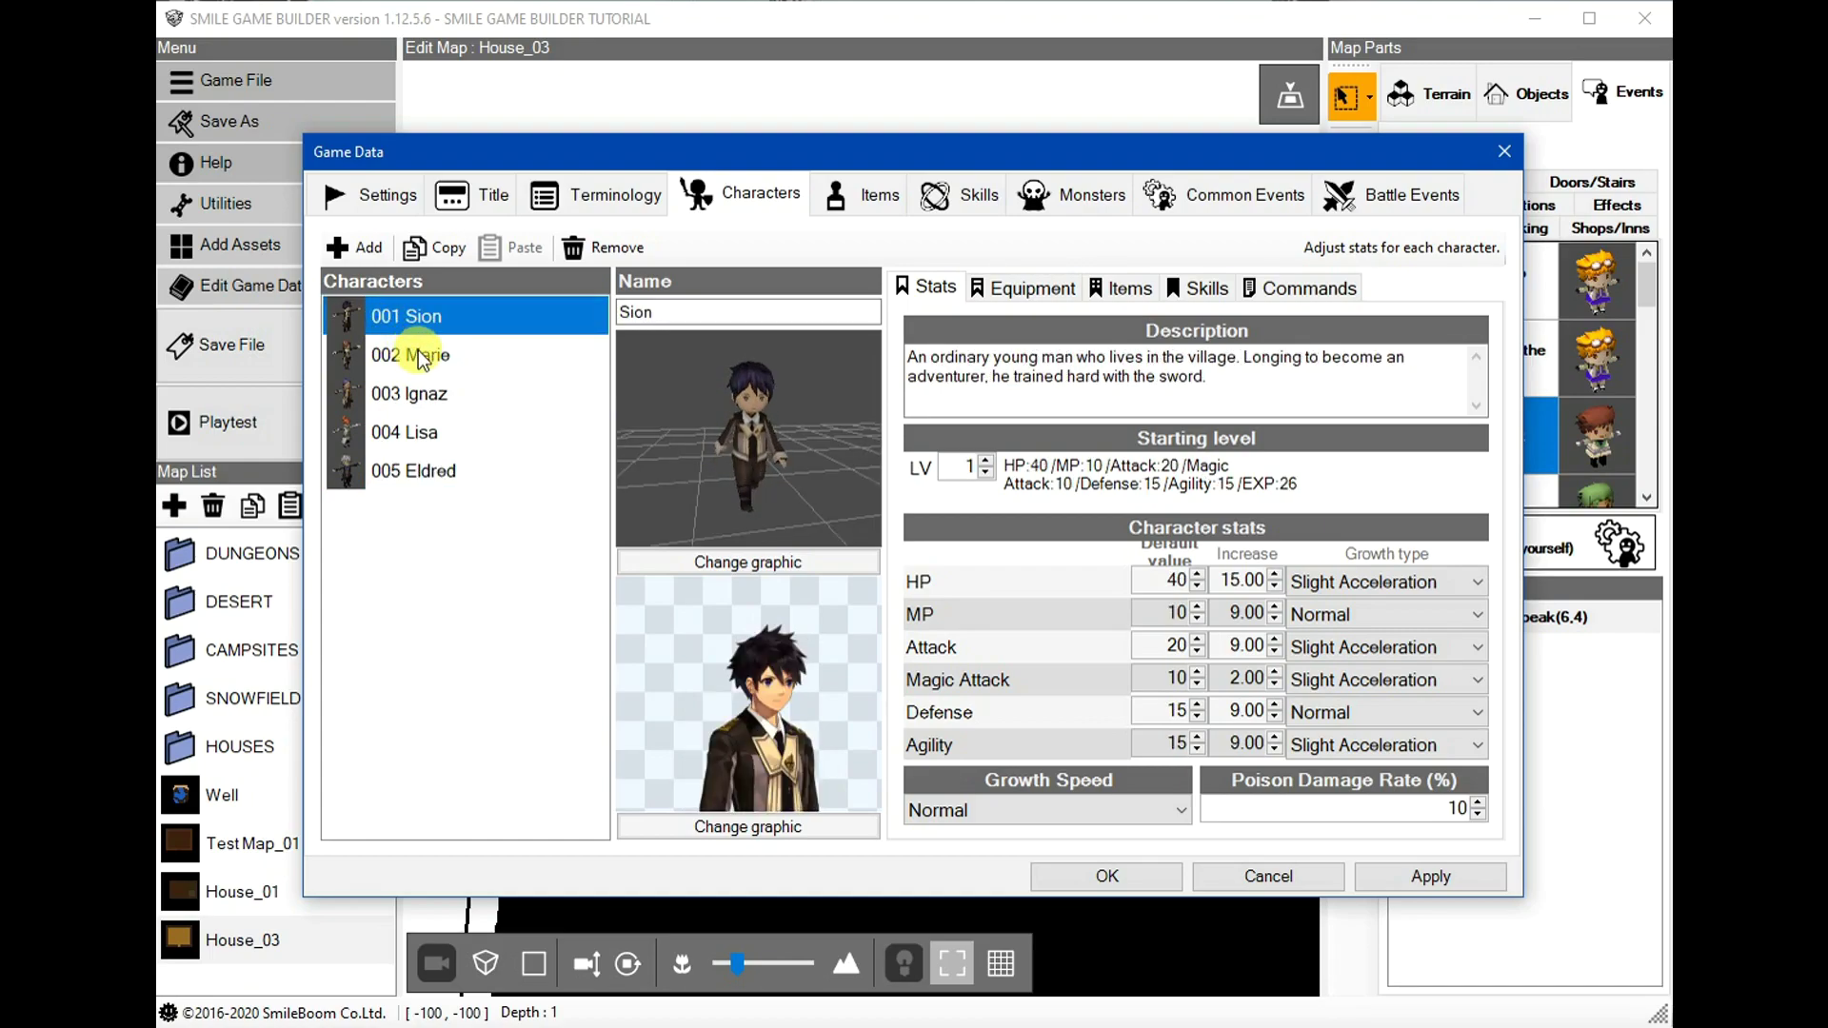
click(745, 339)
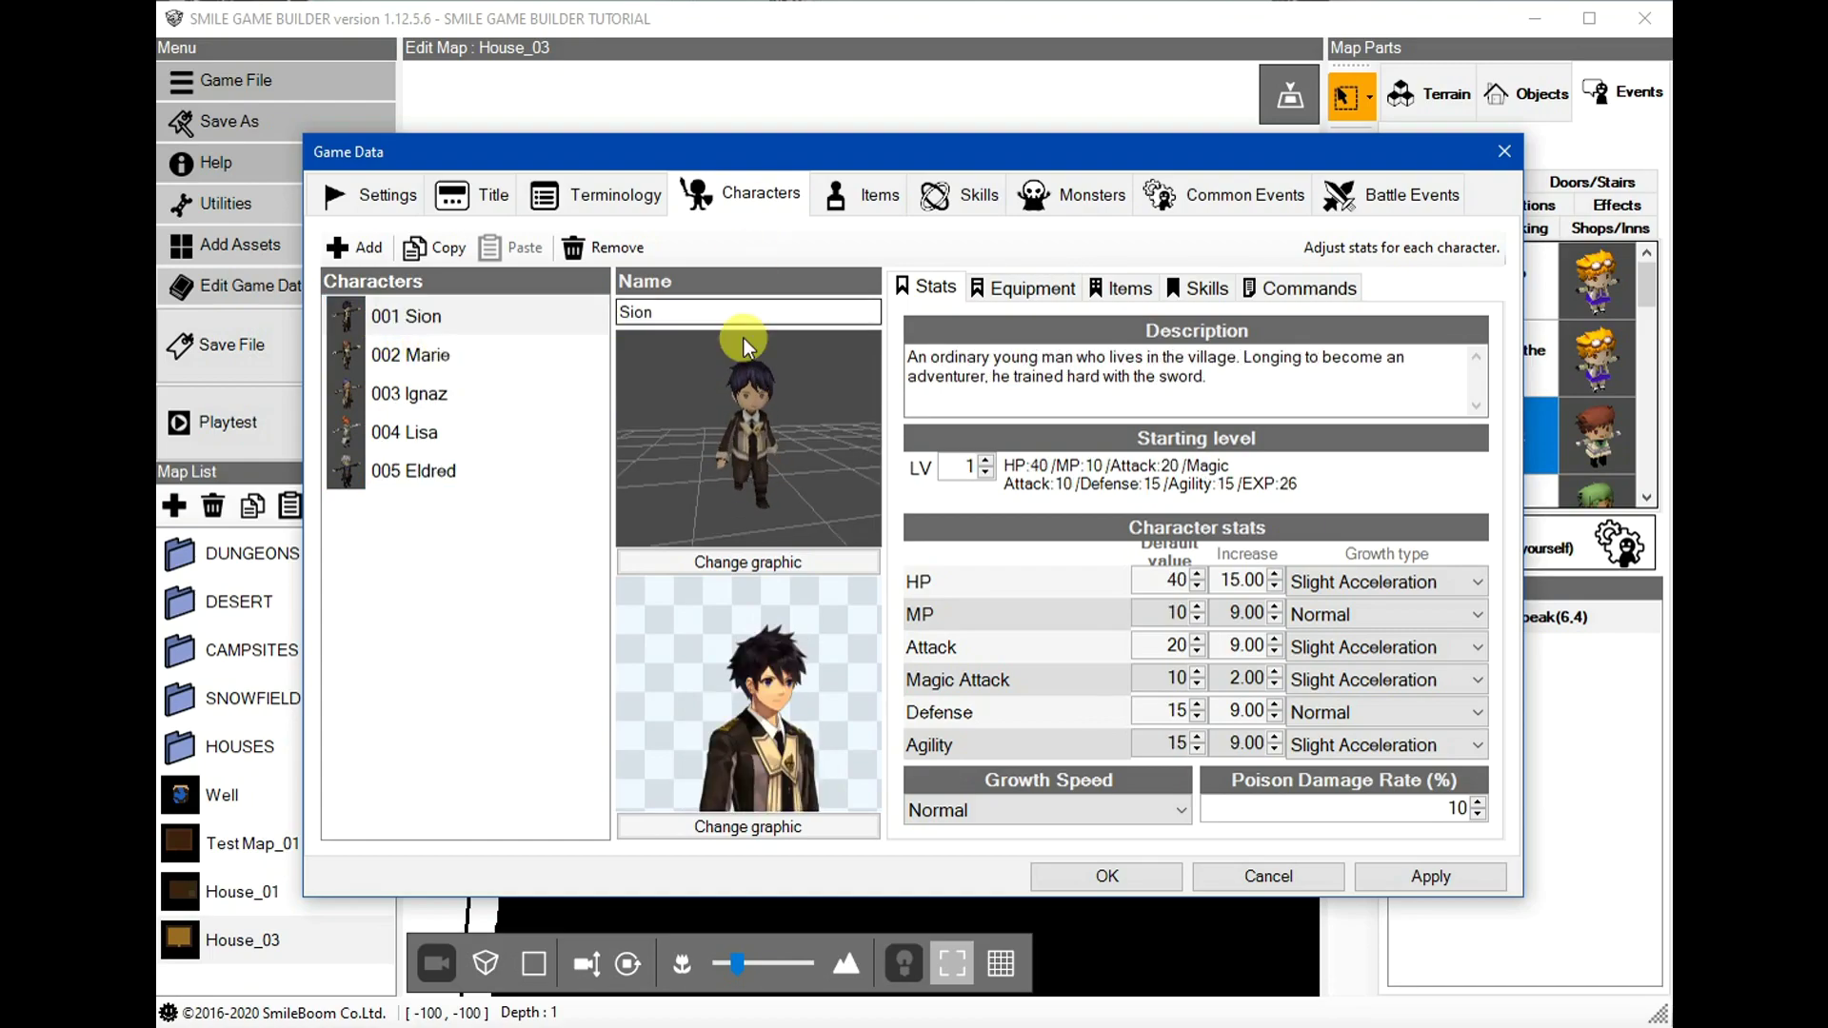
- Check the Starting party settings, cancel Game Data, and select the placed Stationary - Speak event
click(371, 202)
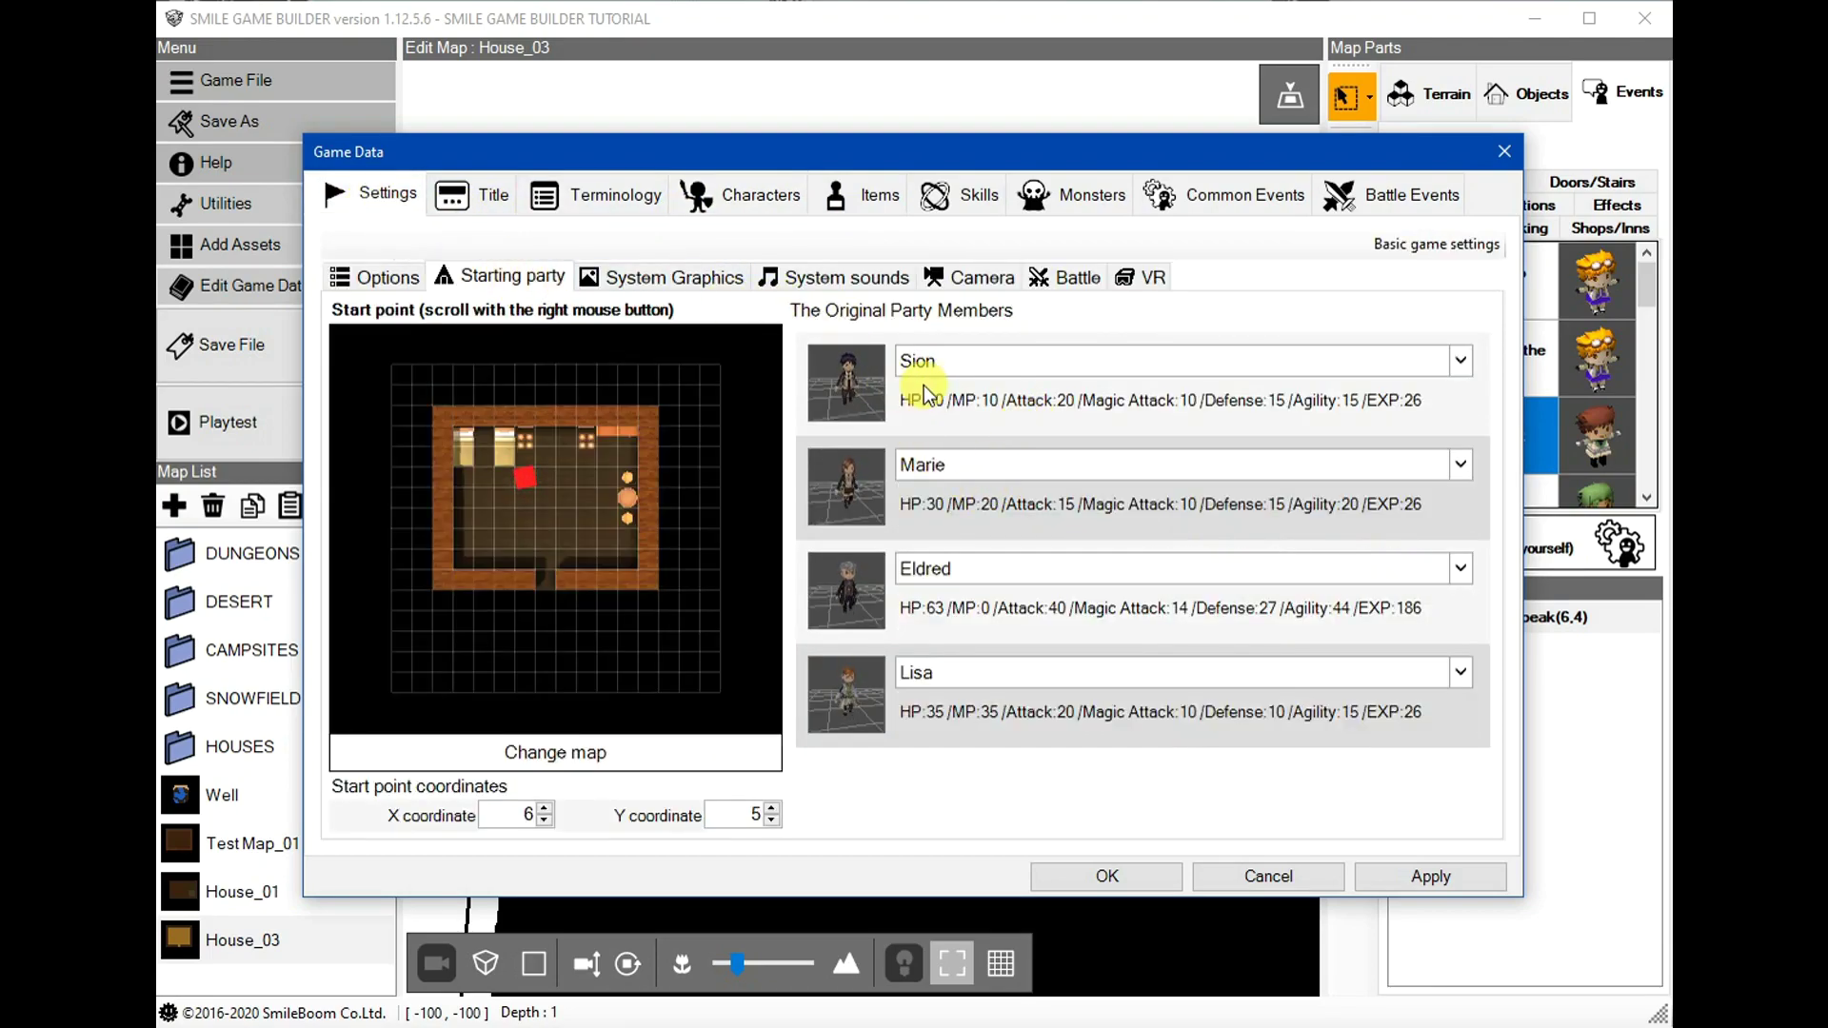
mouse_move(914, 395)
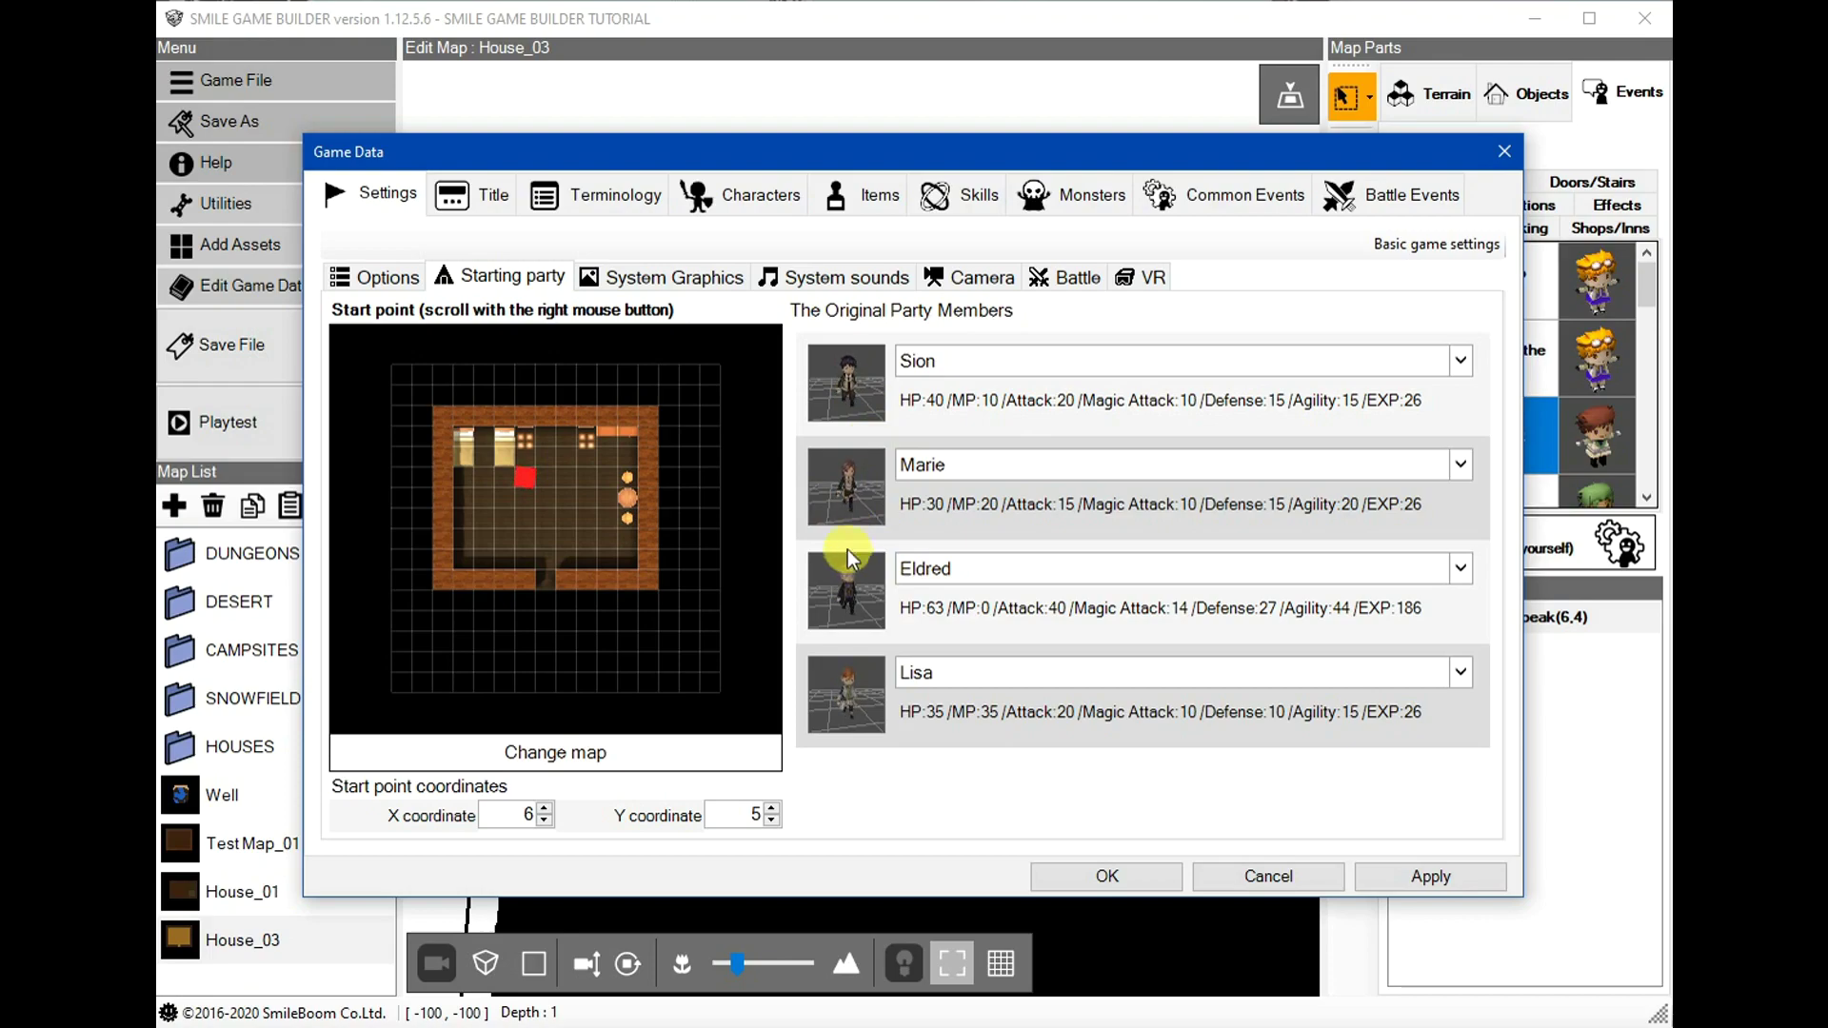
mouse_move(860, 709)
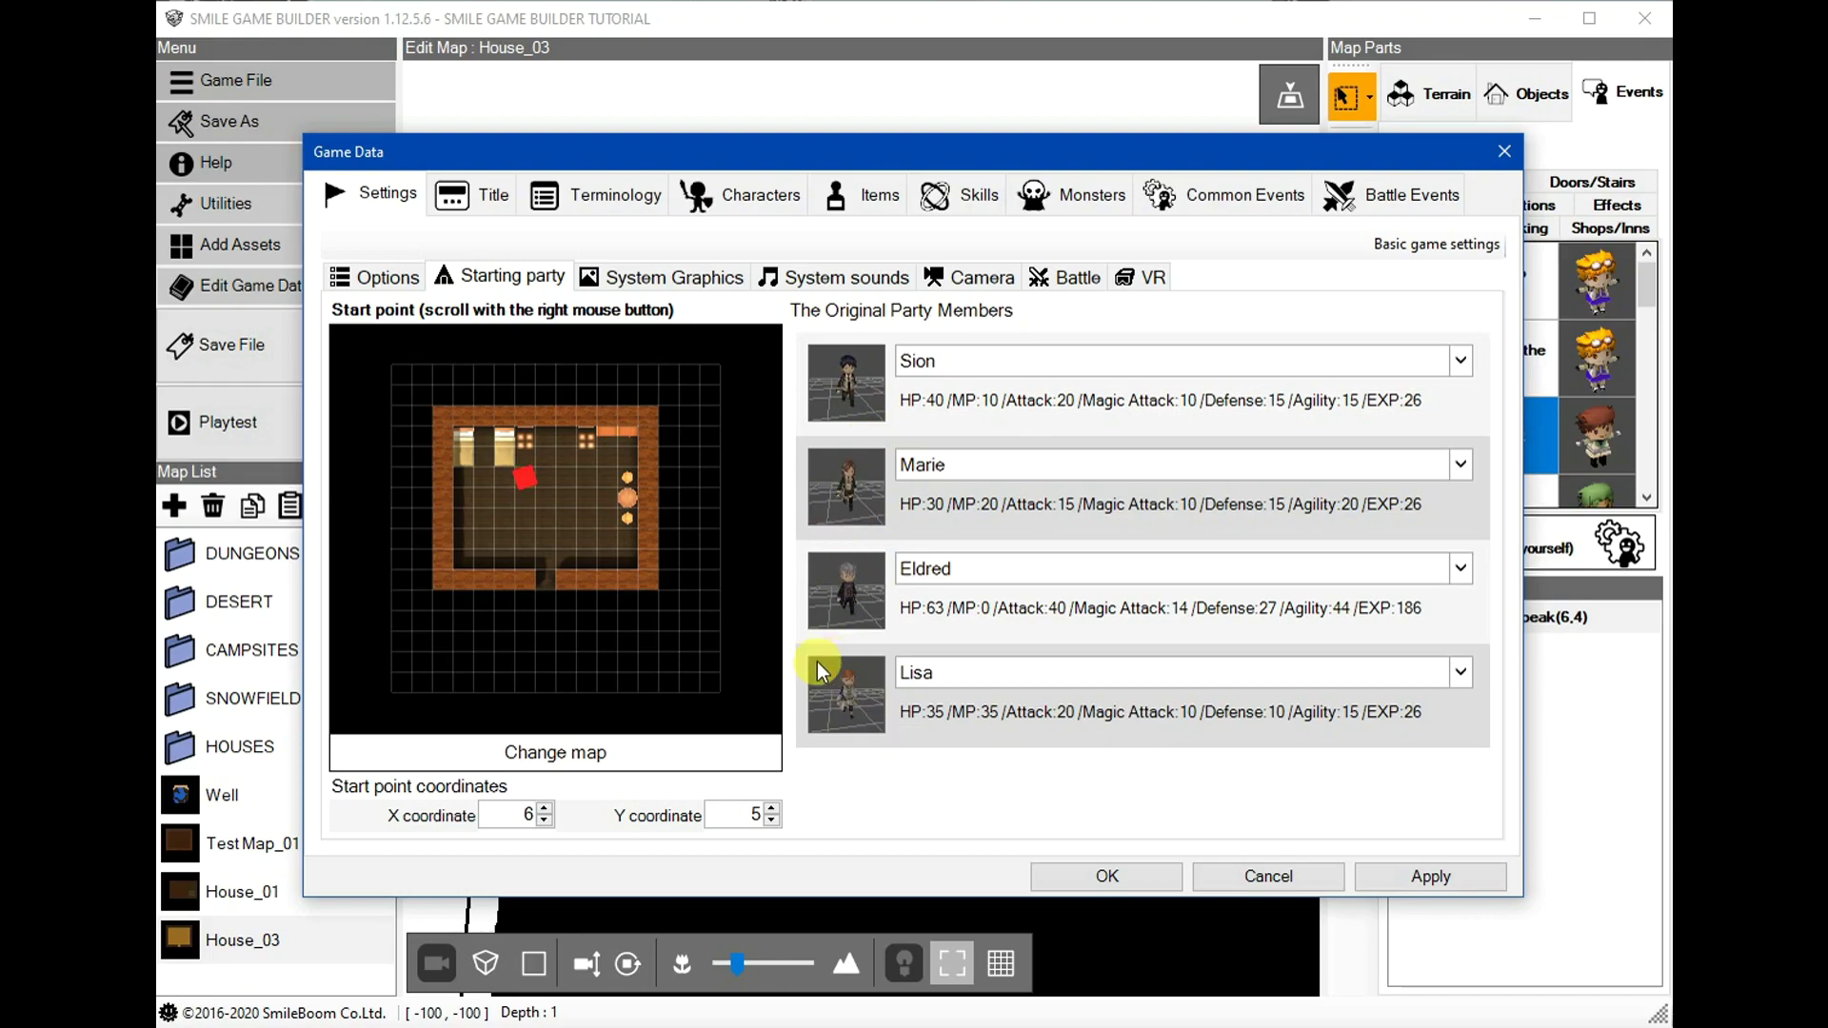
click(1278, 876)
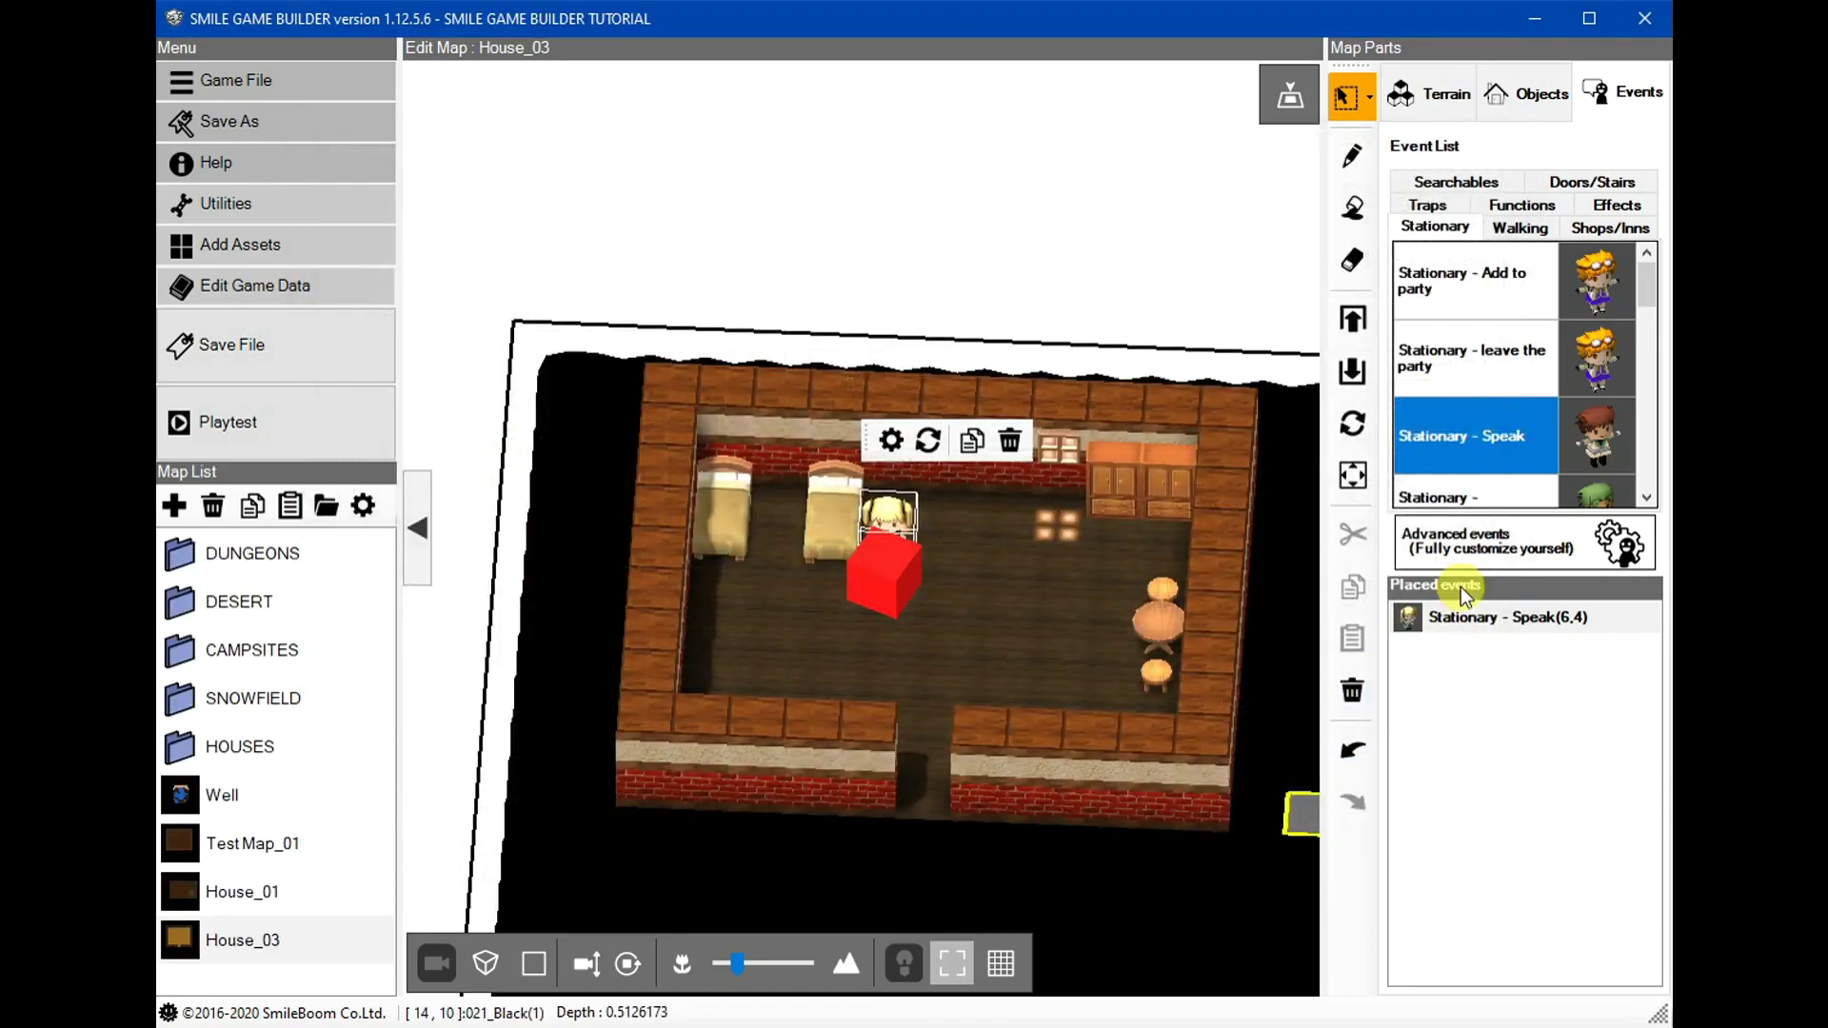
click(1434, 619)
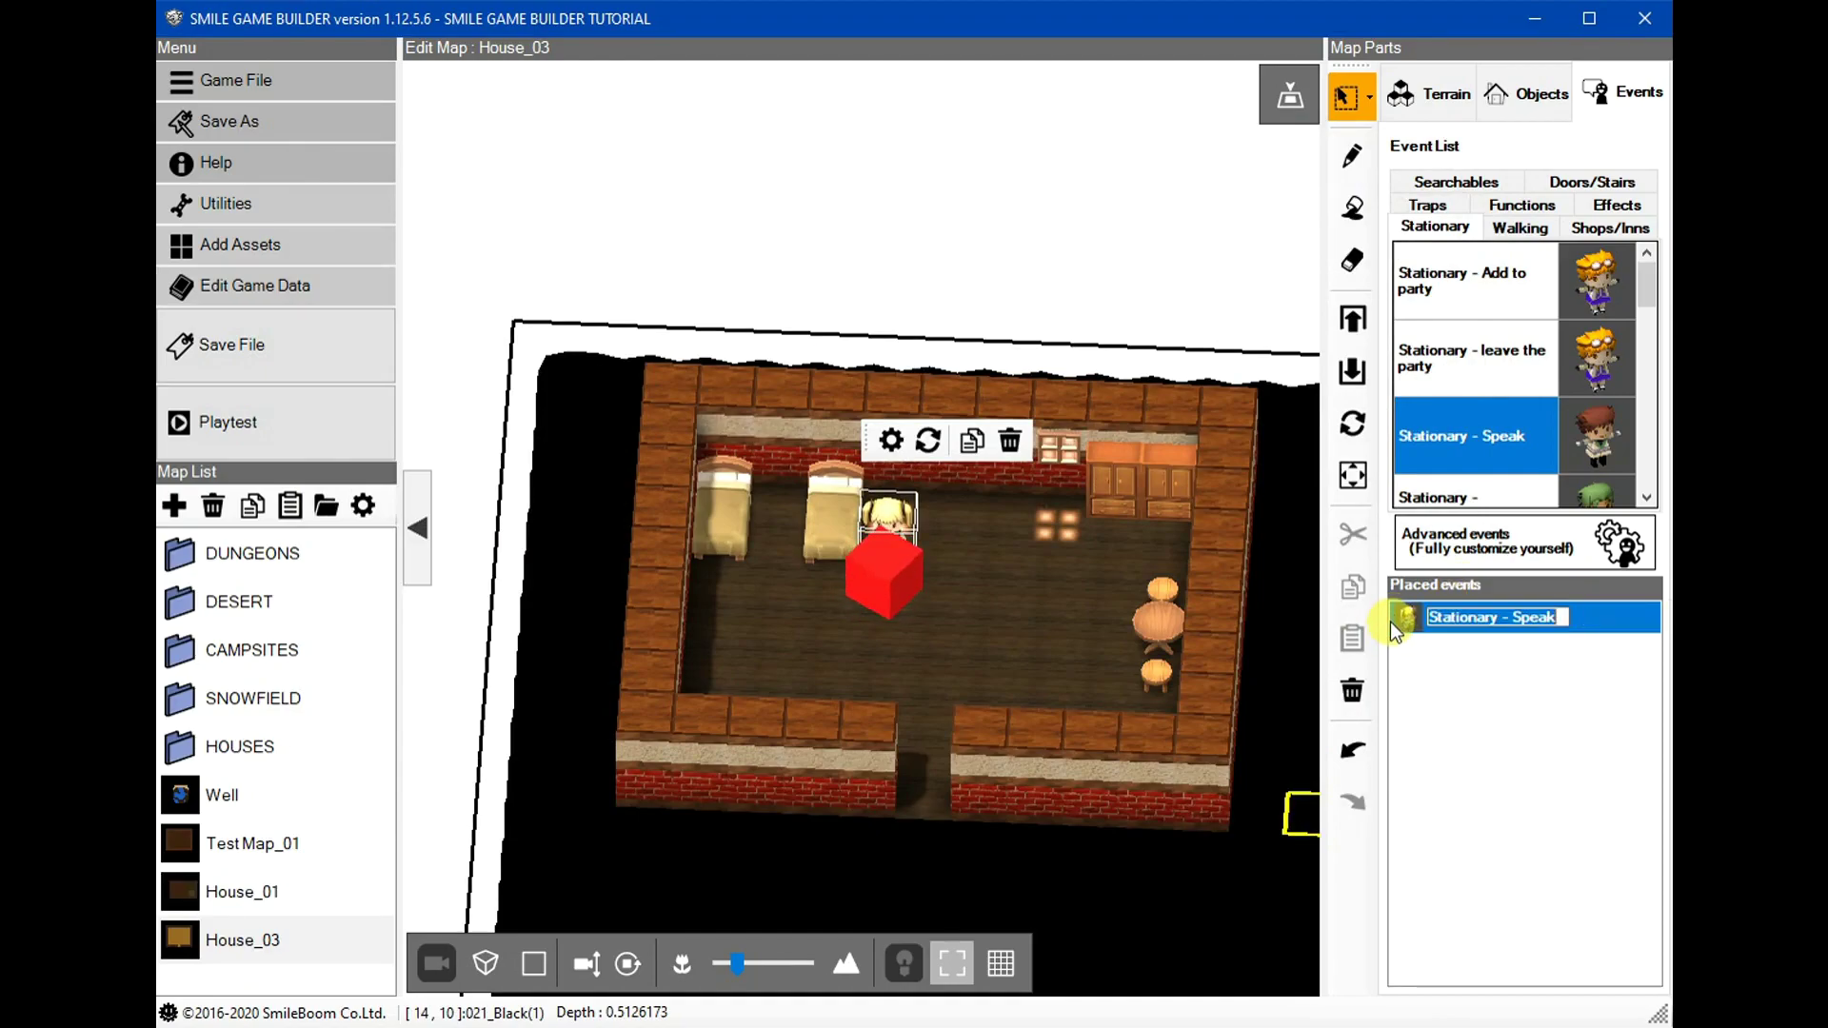
- Delete the Change String Variable Box step from the Speak event
double_click(1408, 627)
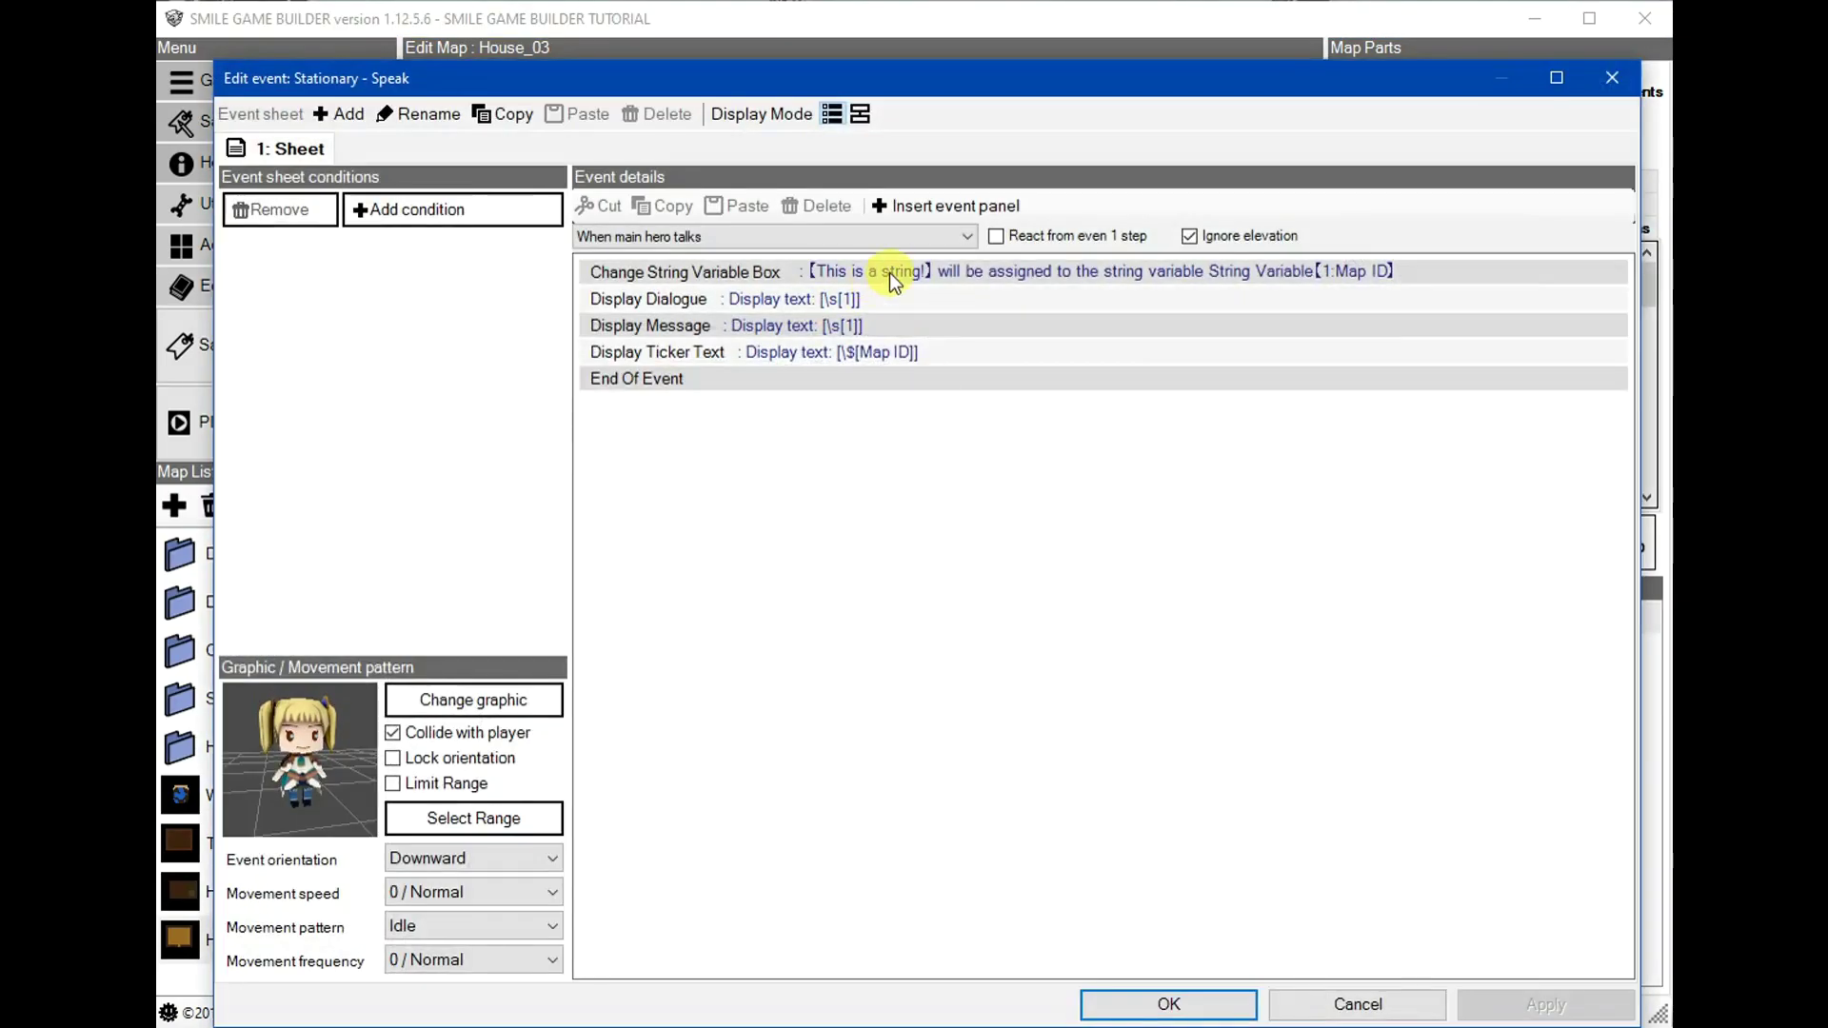
click(892, 277)
key(Delete)
- Change the dialogue text to "Party Member 1: \h[0]"
click(838, 278)
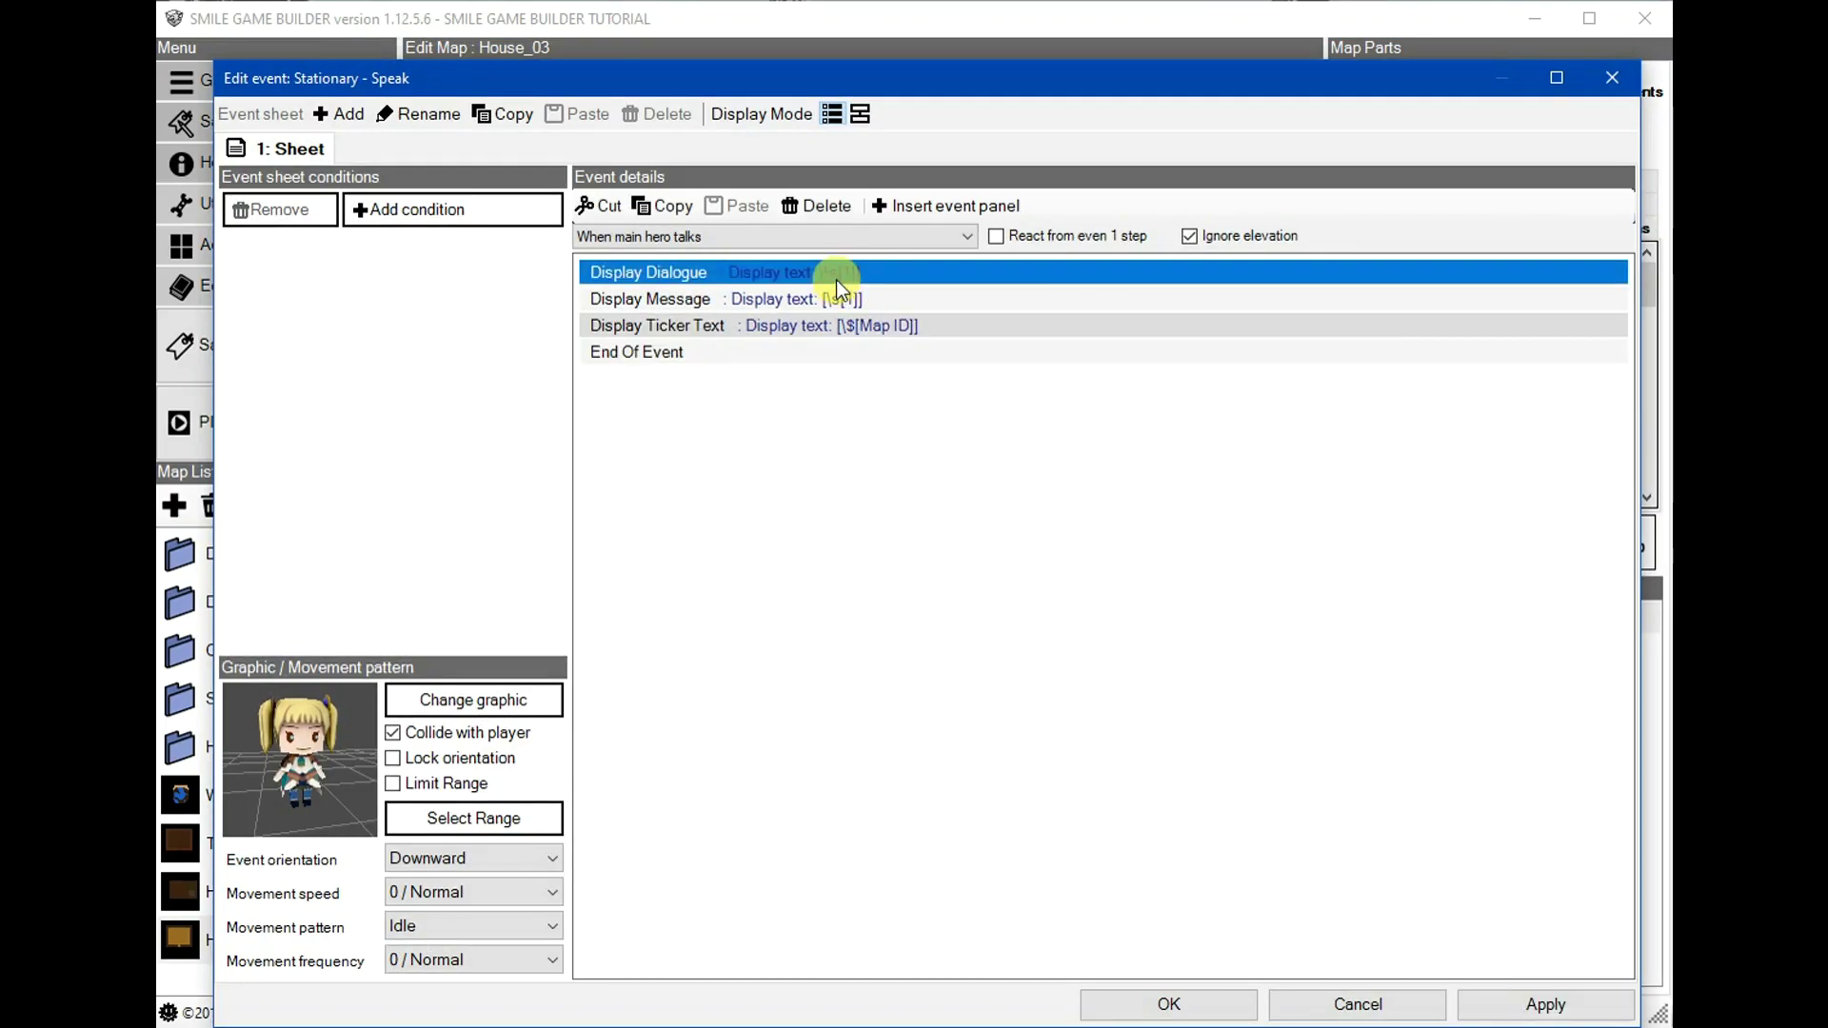
double_click(838, 278)
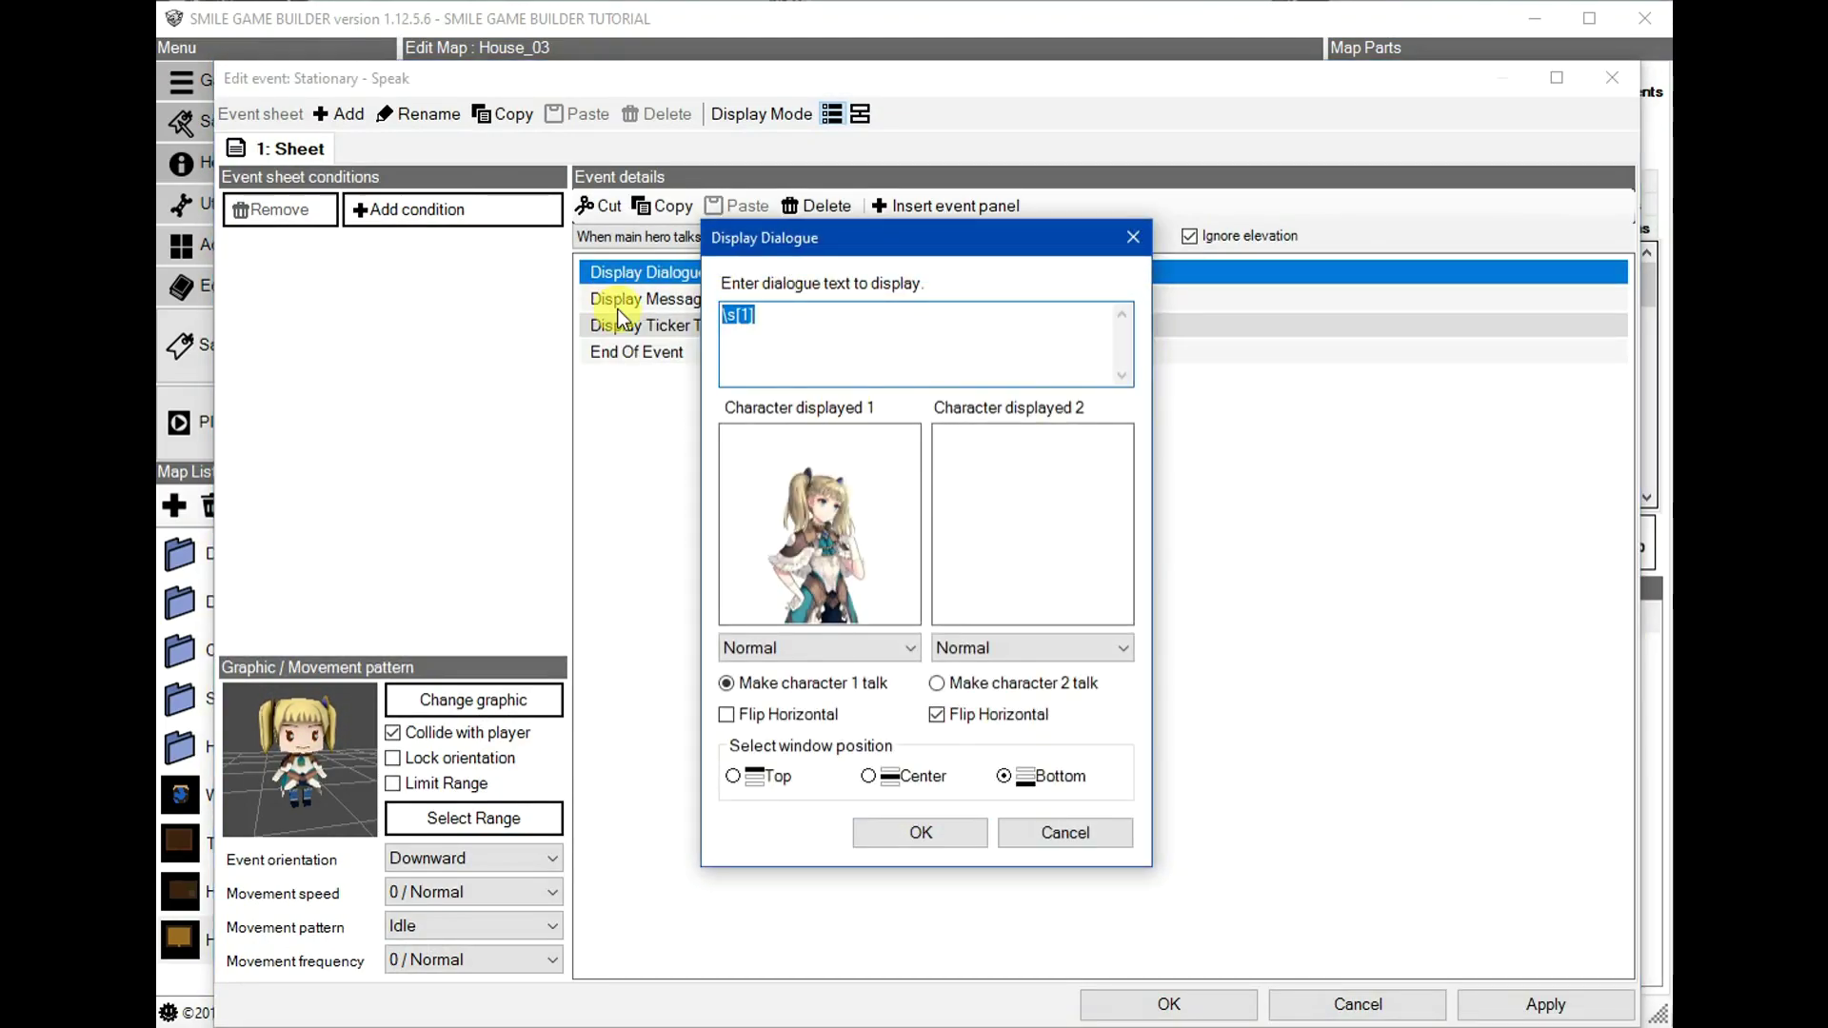
text(Party Member 1:)
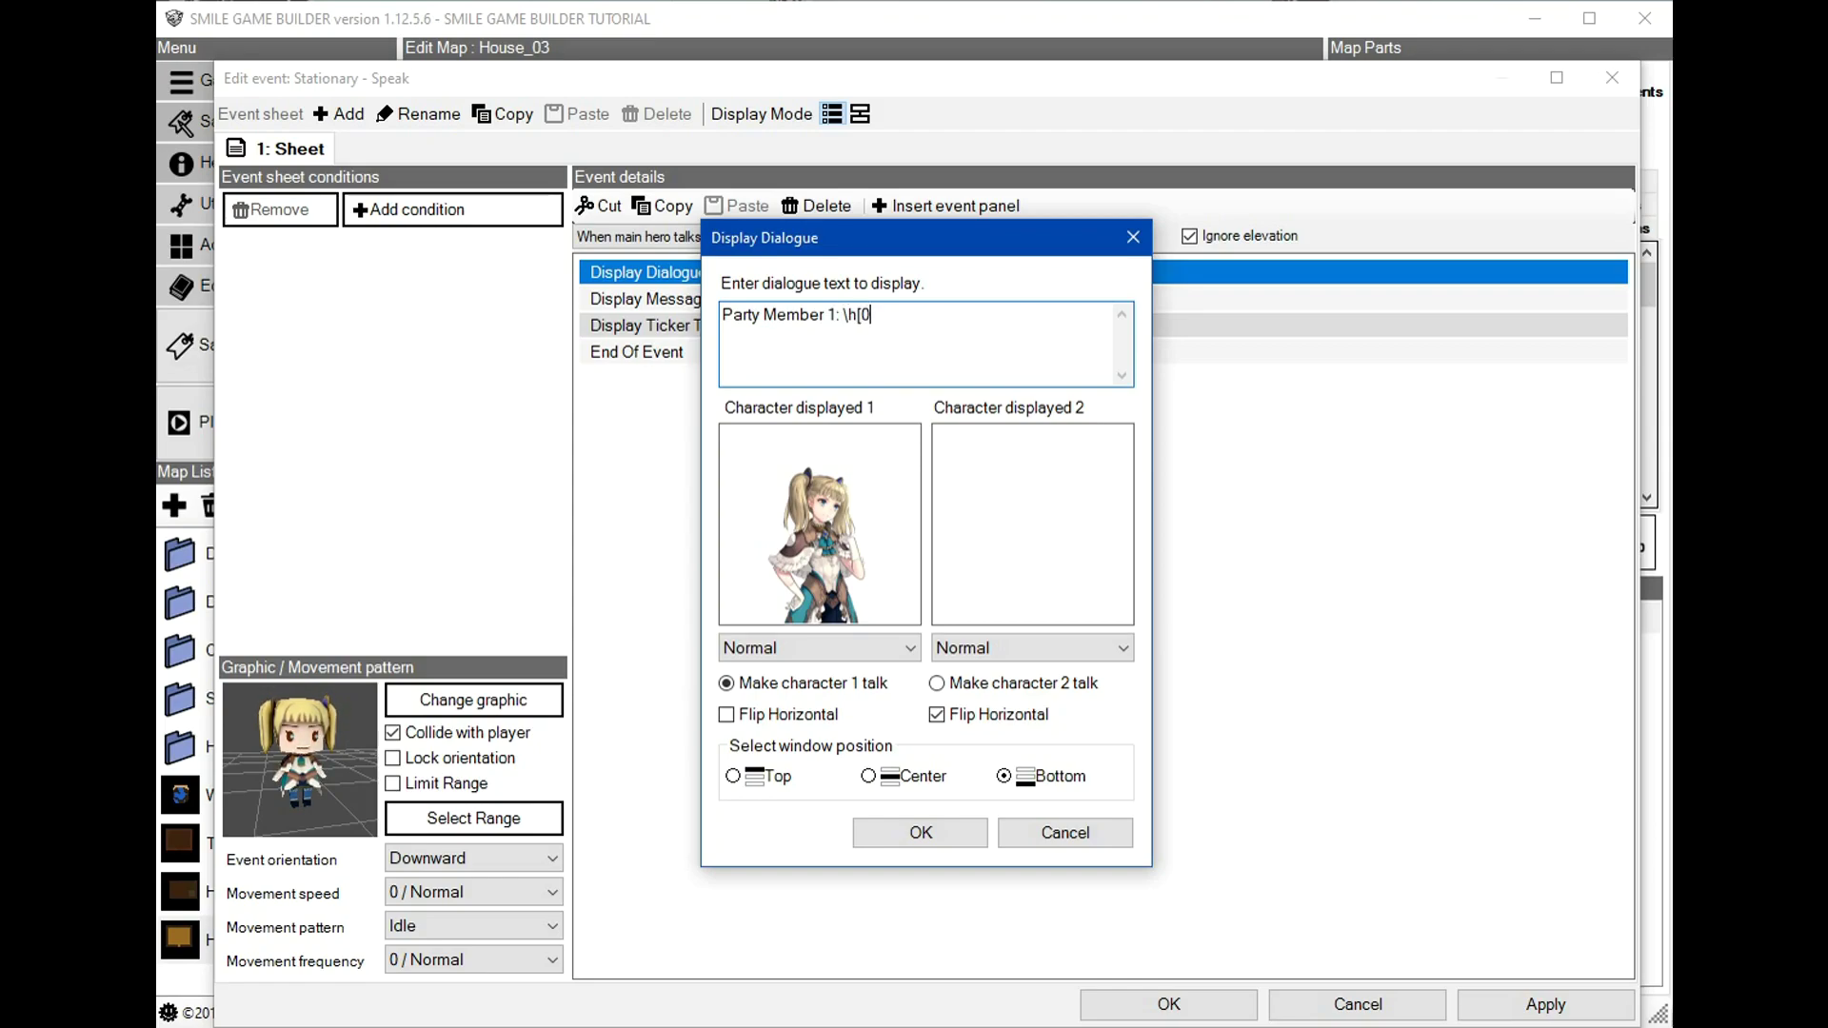
click(903, 838)
- Copy the dialogue line into the message and change it to "Party Member 1: \h[1]"
double_click(826, 307)
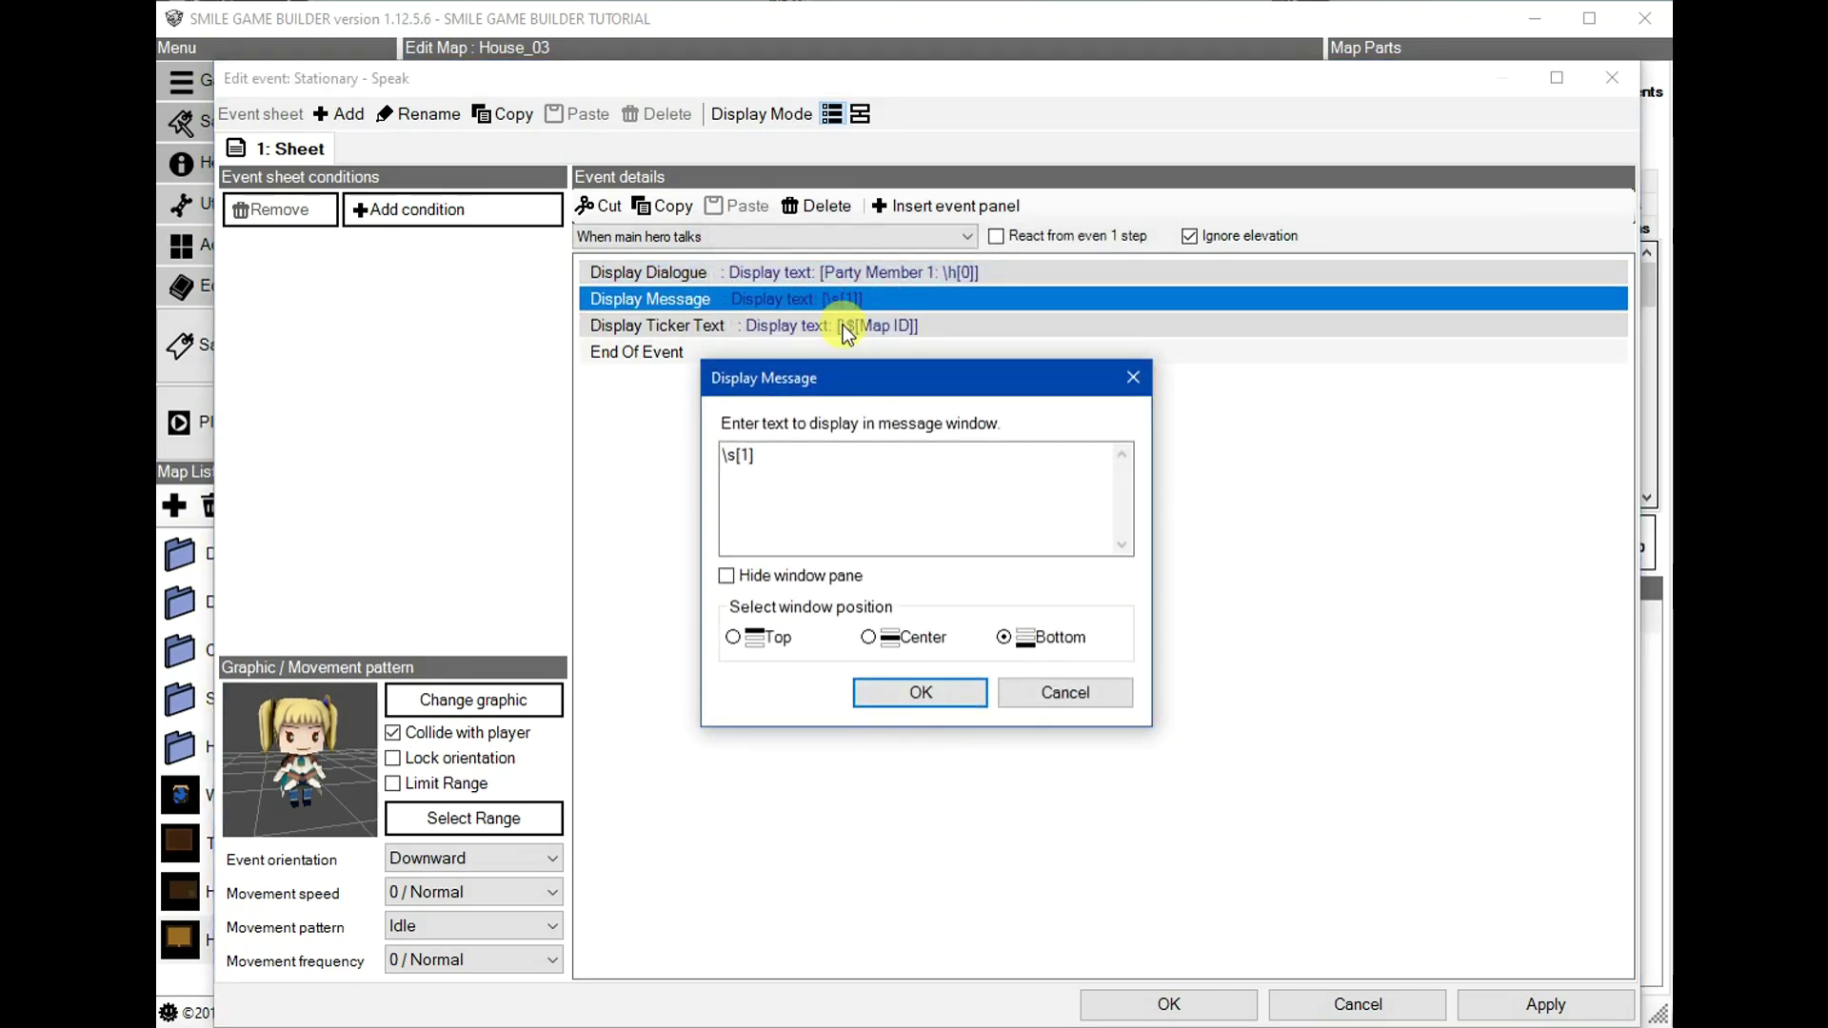
click(1038, 684)
double_click(916, 271)
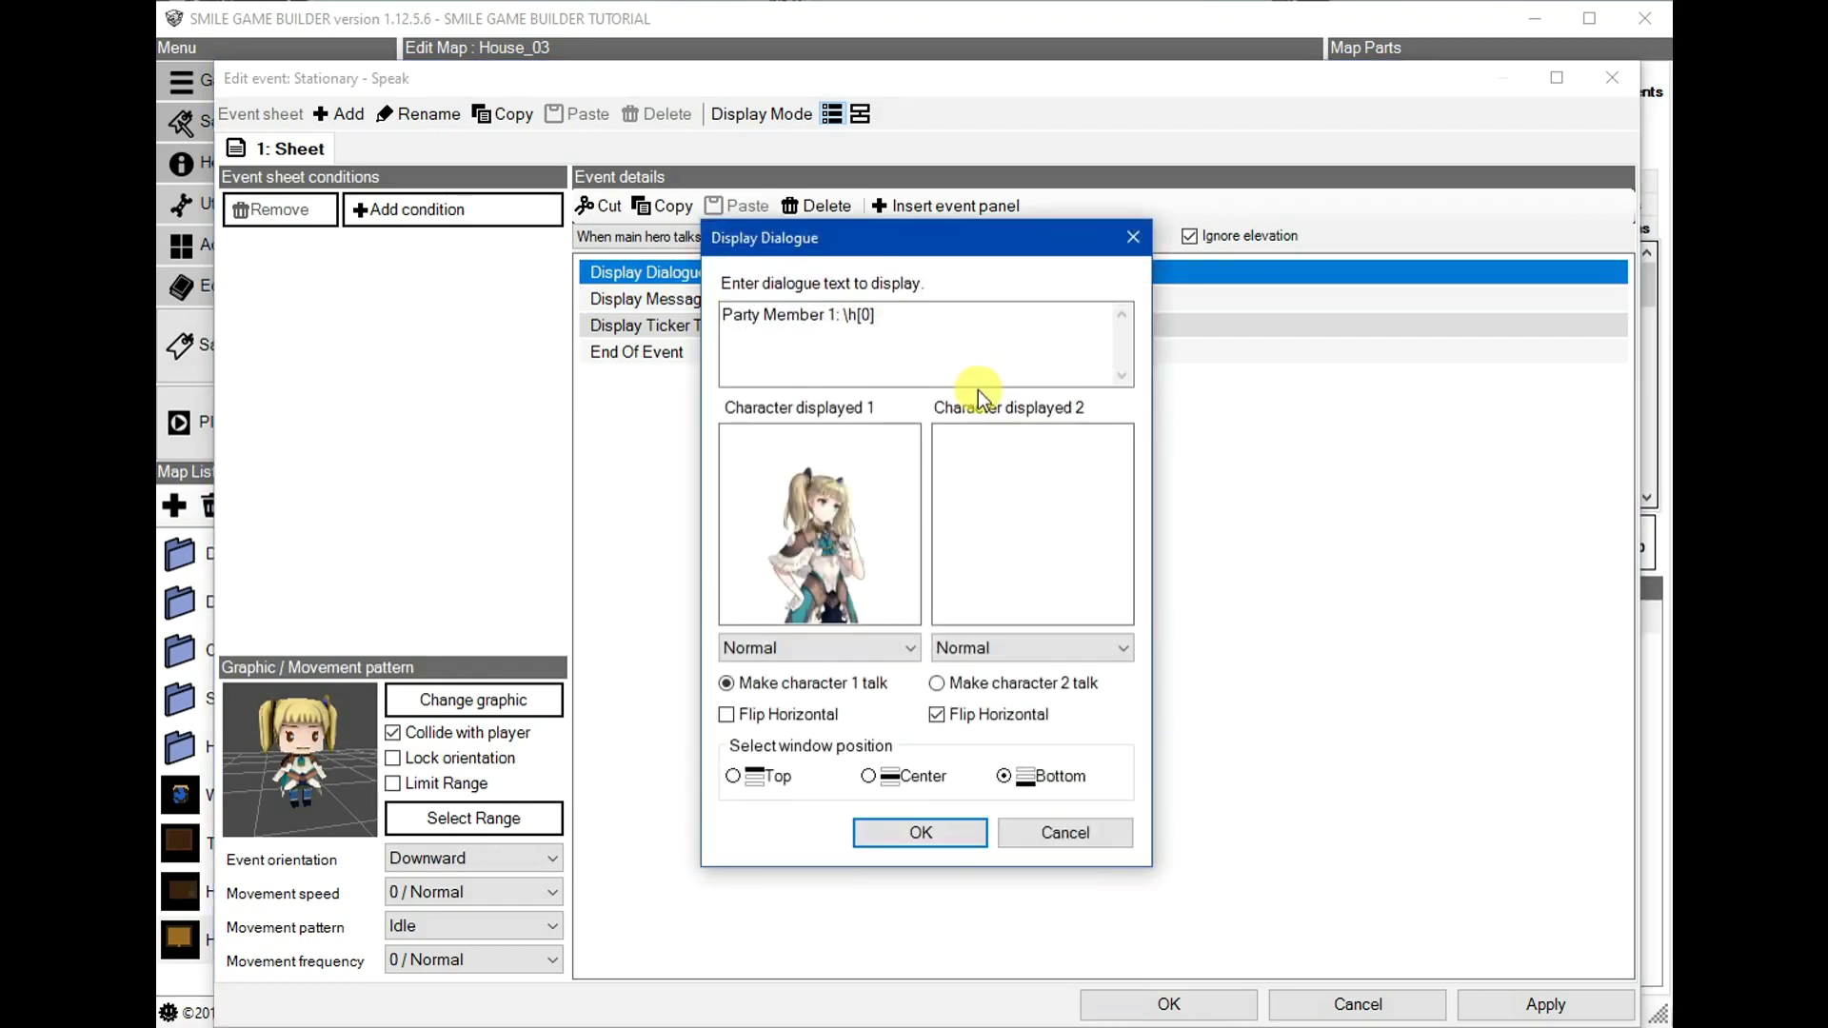
drag(878, 315, 576, 329)
key(ctrl+c)
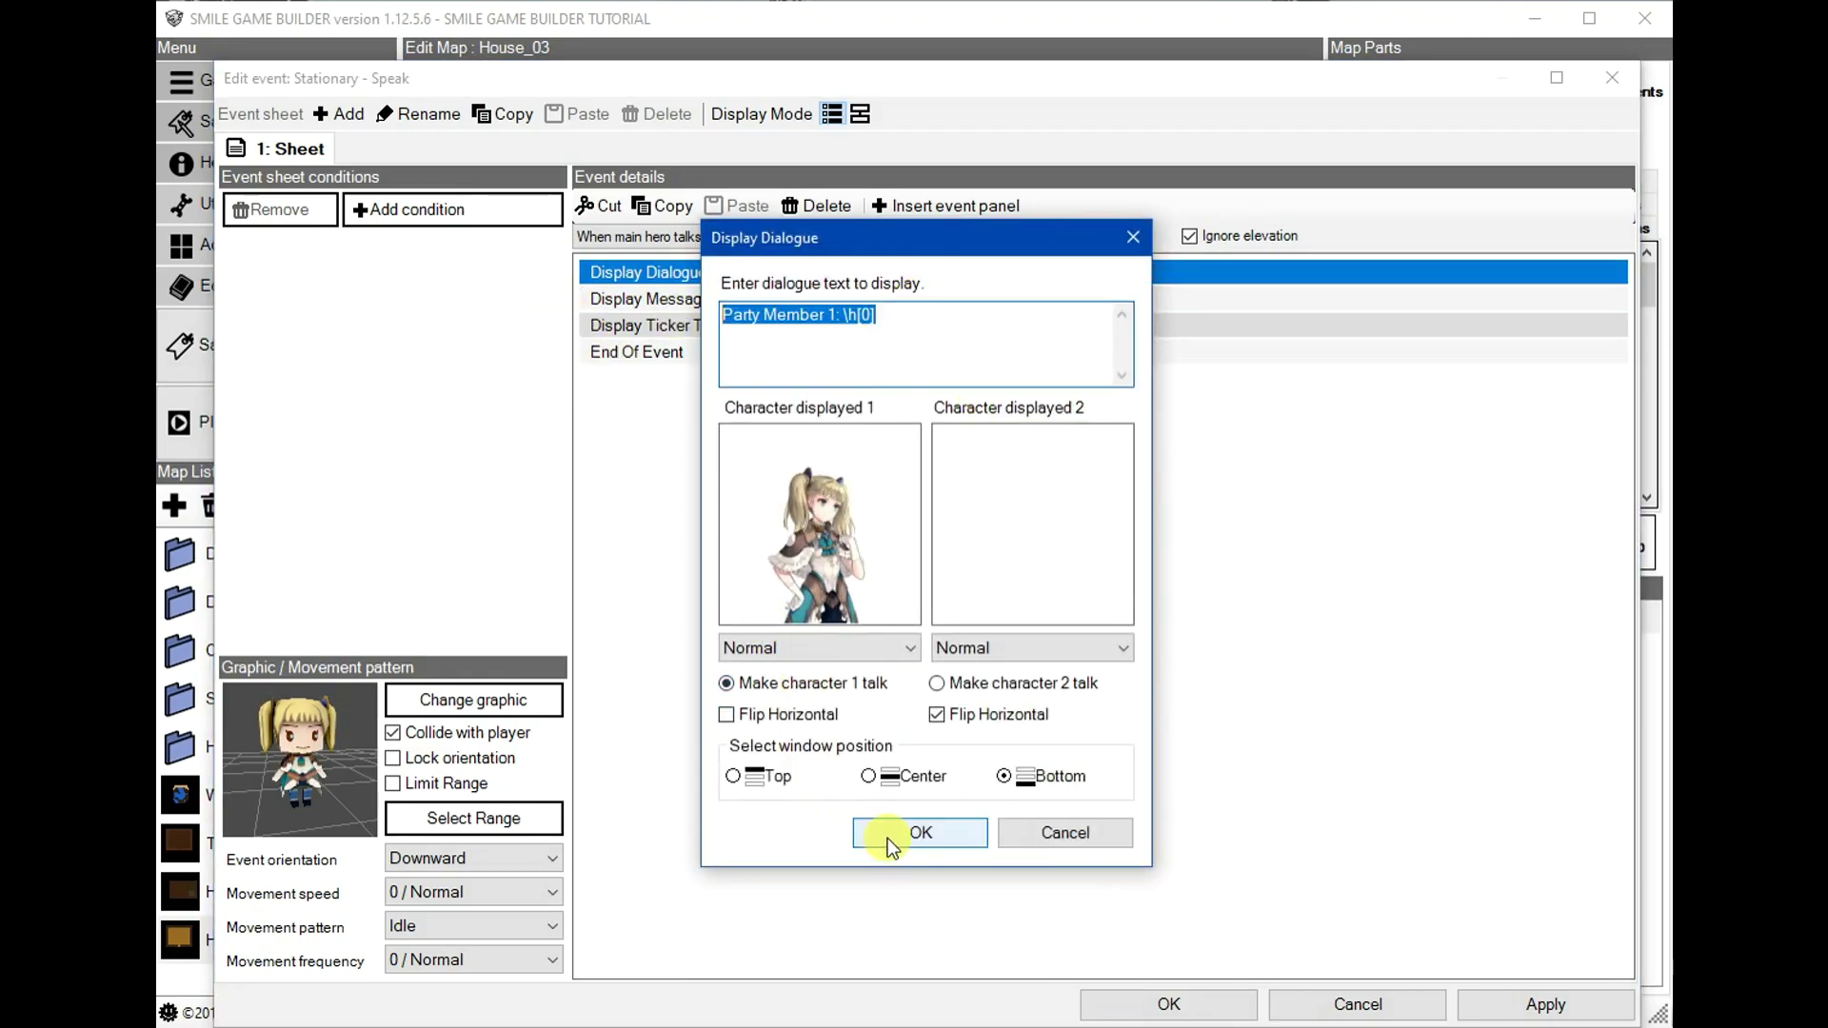
click(918, 832)
double_click(844, 304)
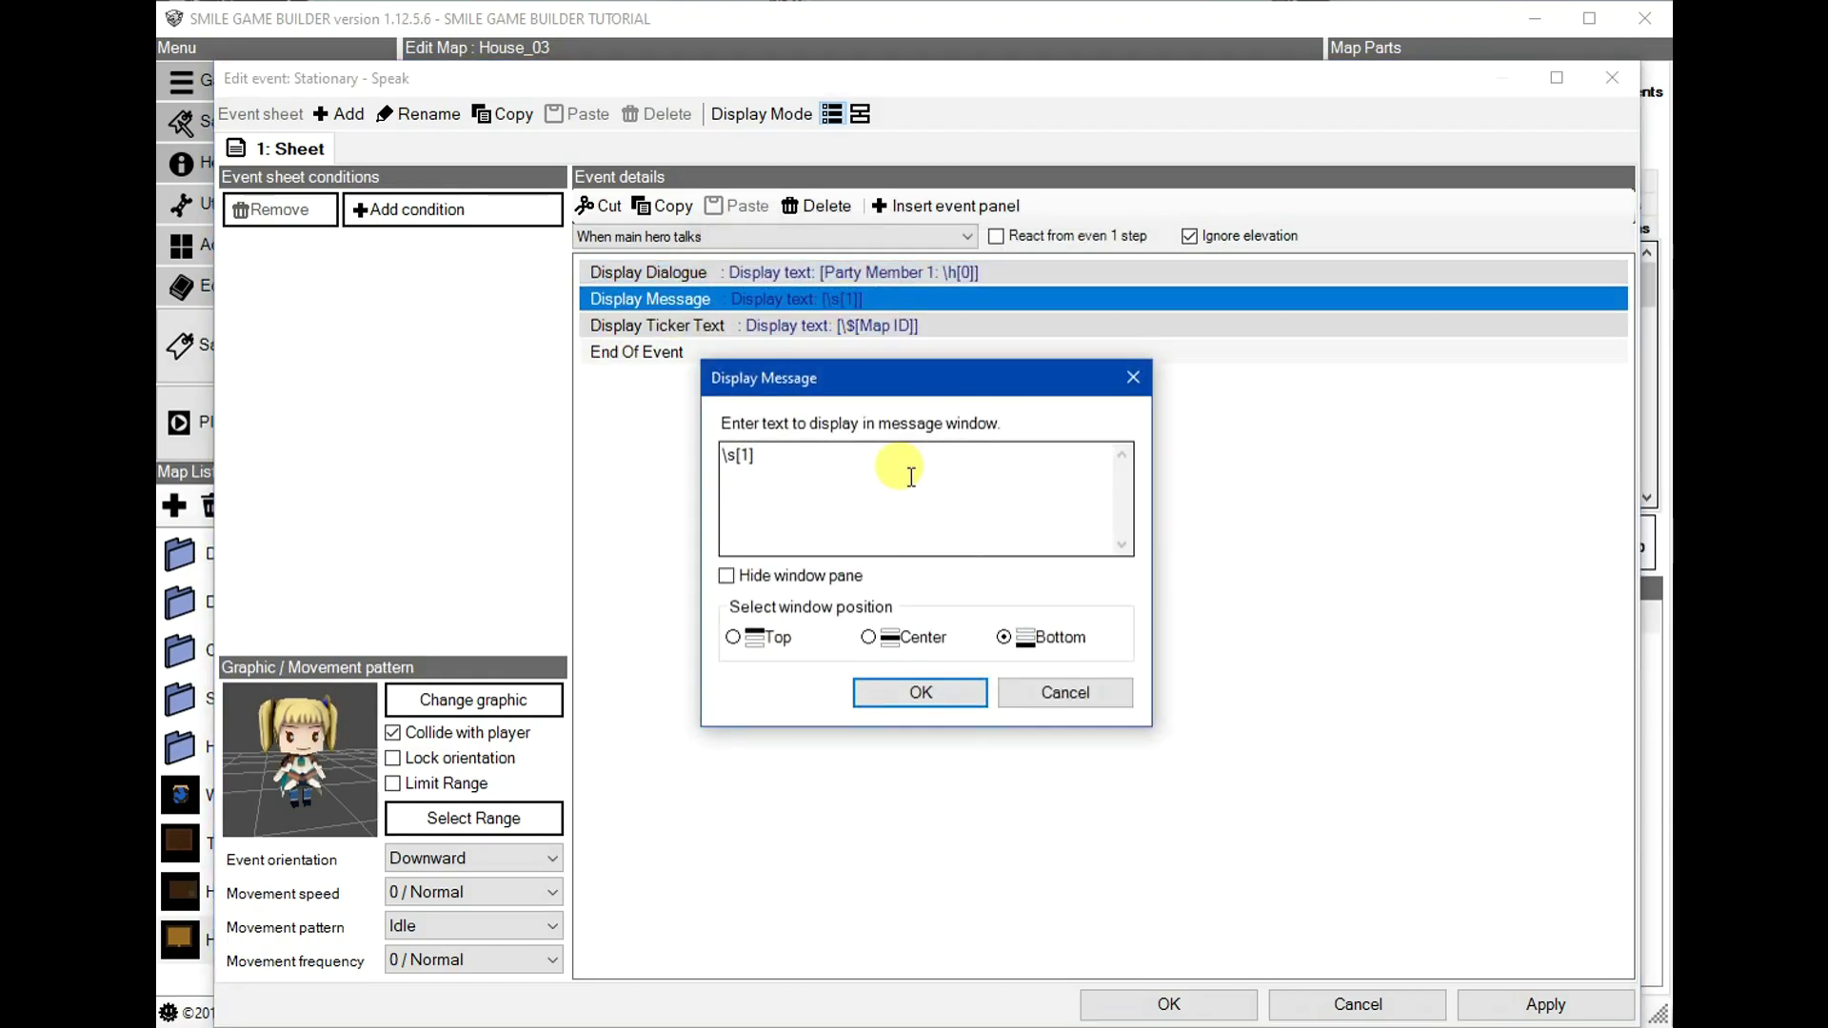
drag(898, 466, 550, 429)
key(ctrl+v)
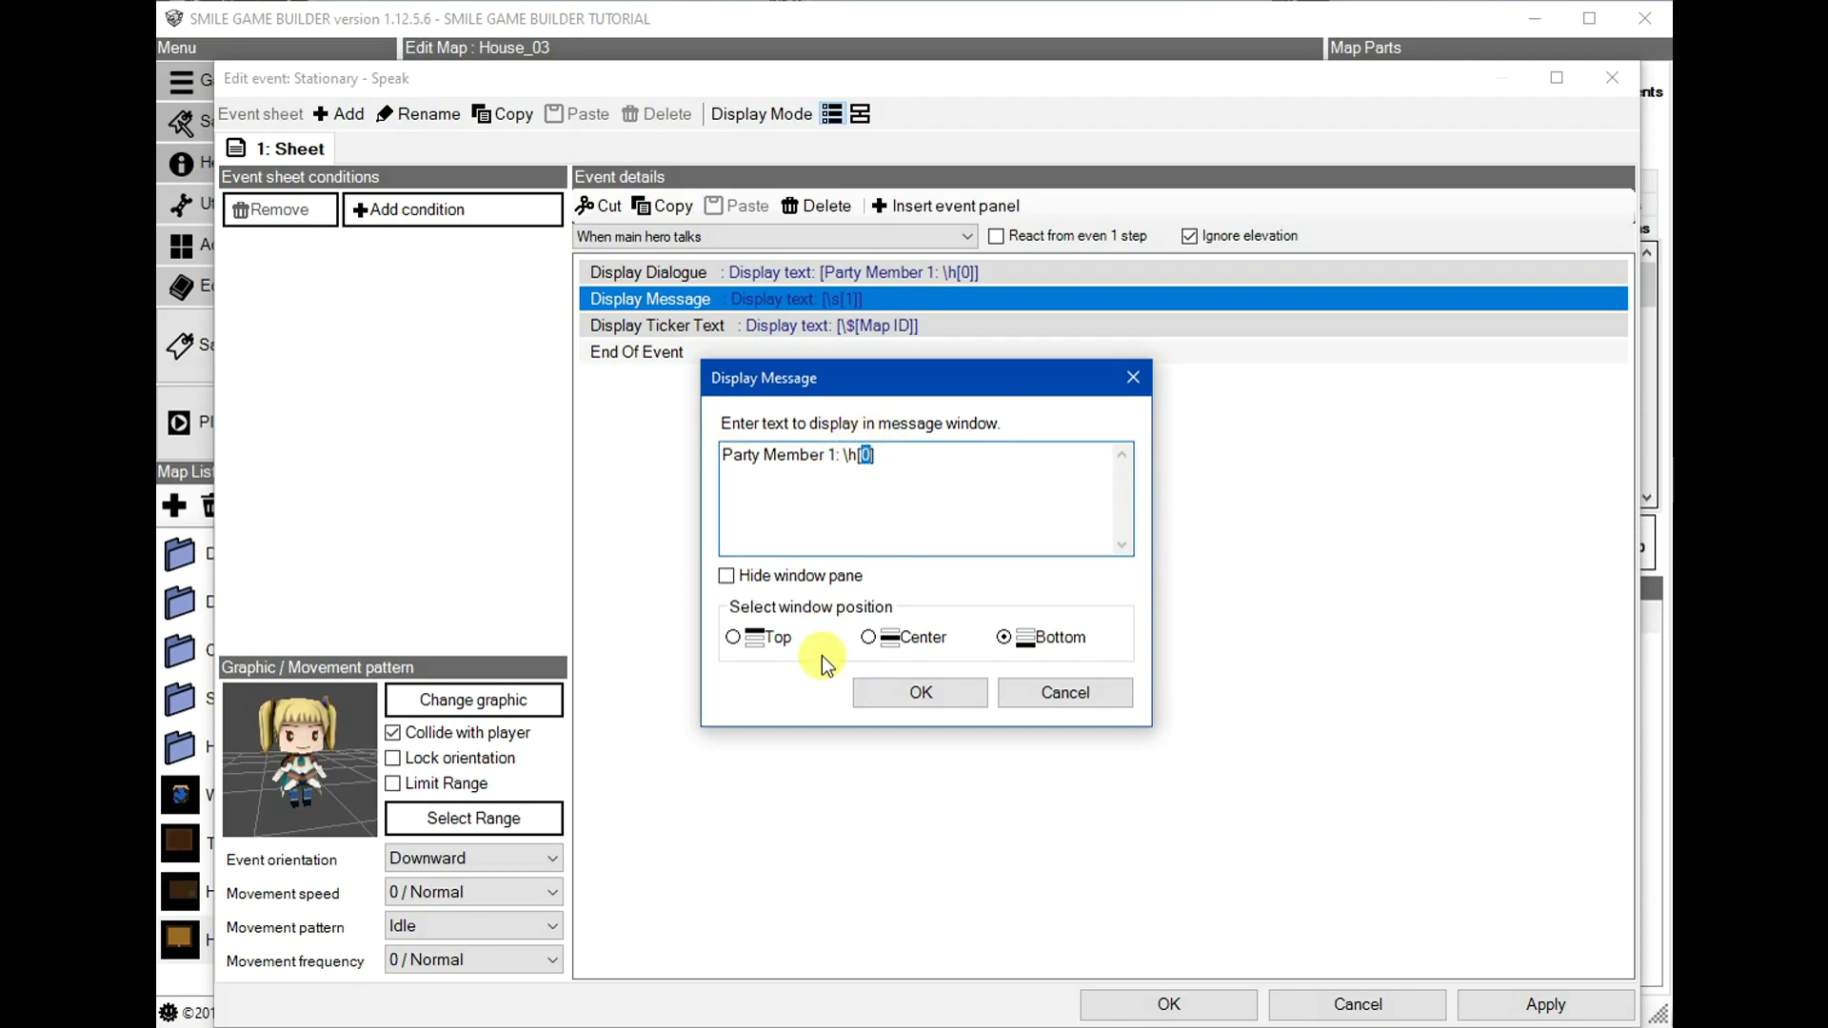
text(1)
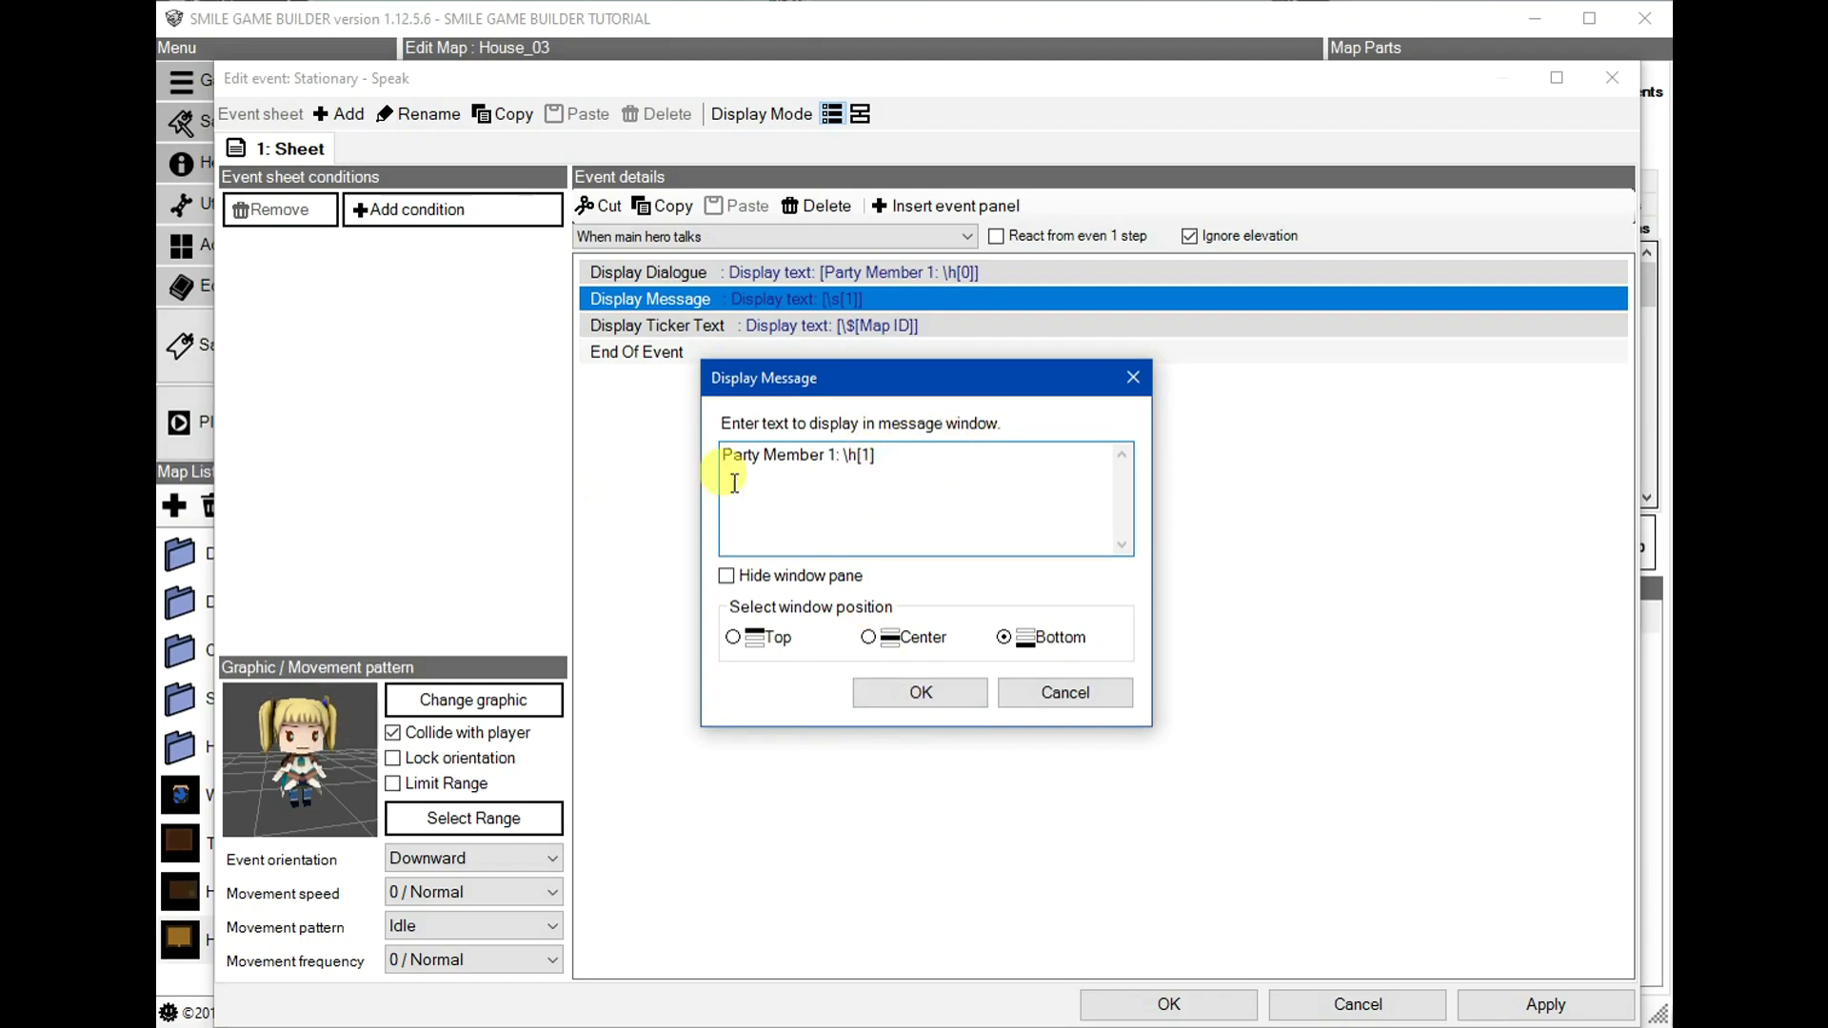
click(923, 693)
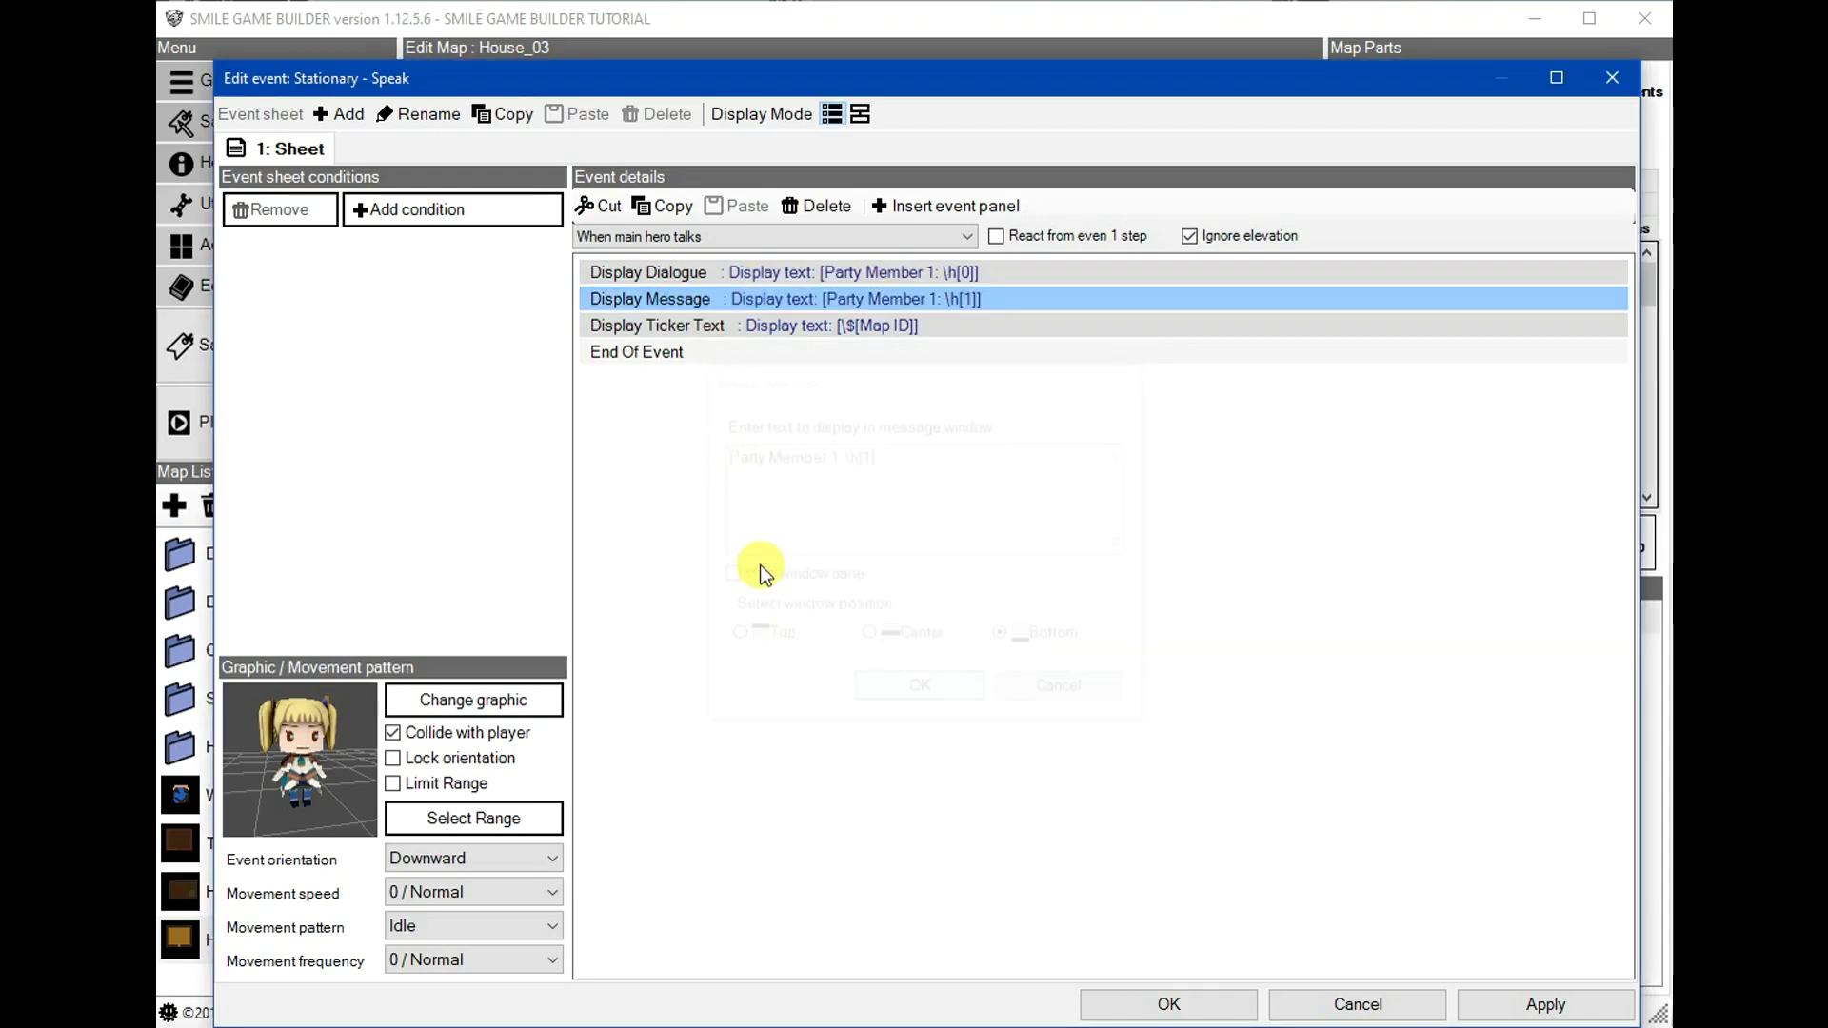
- Replace the ticker caption with "Member #5: \h[4]" and save the event to House_03
double_click(838, 328)
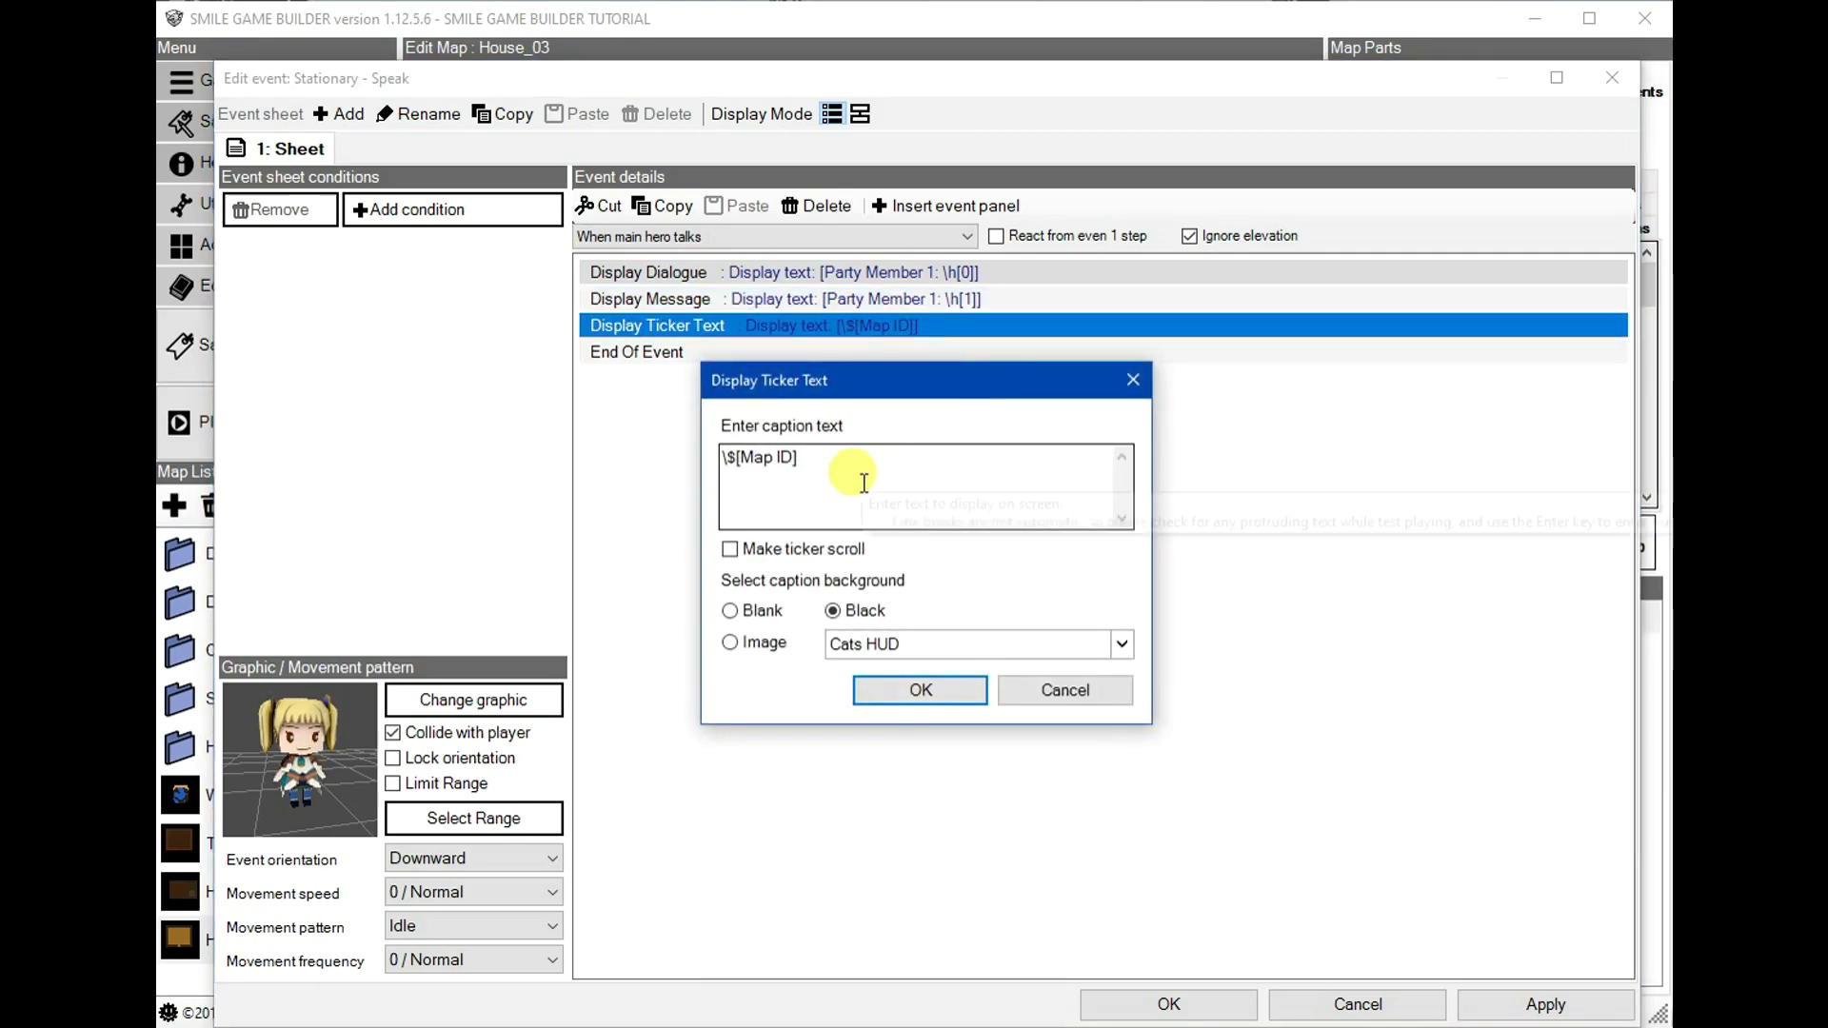
key(Tab)
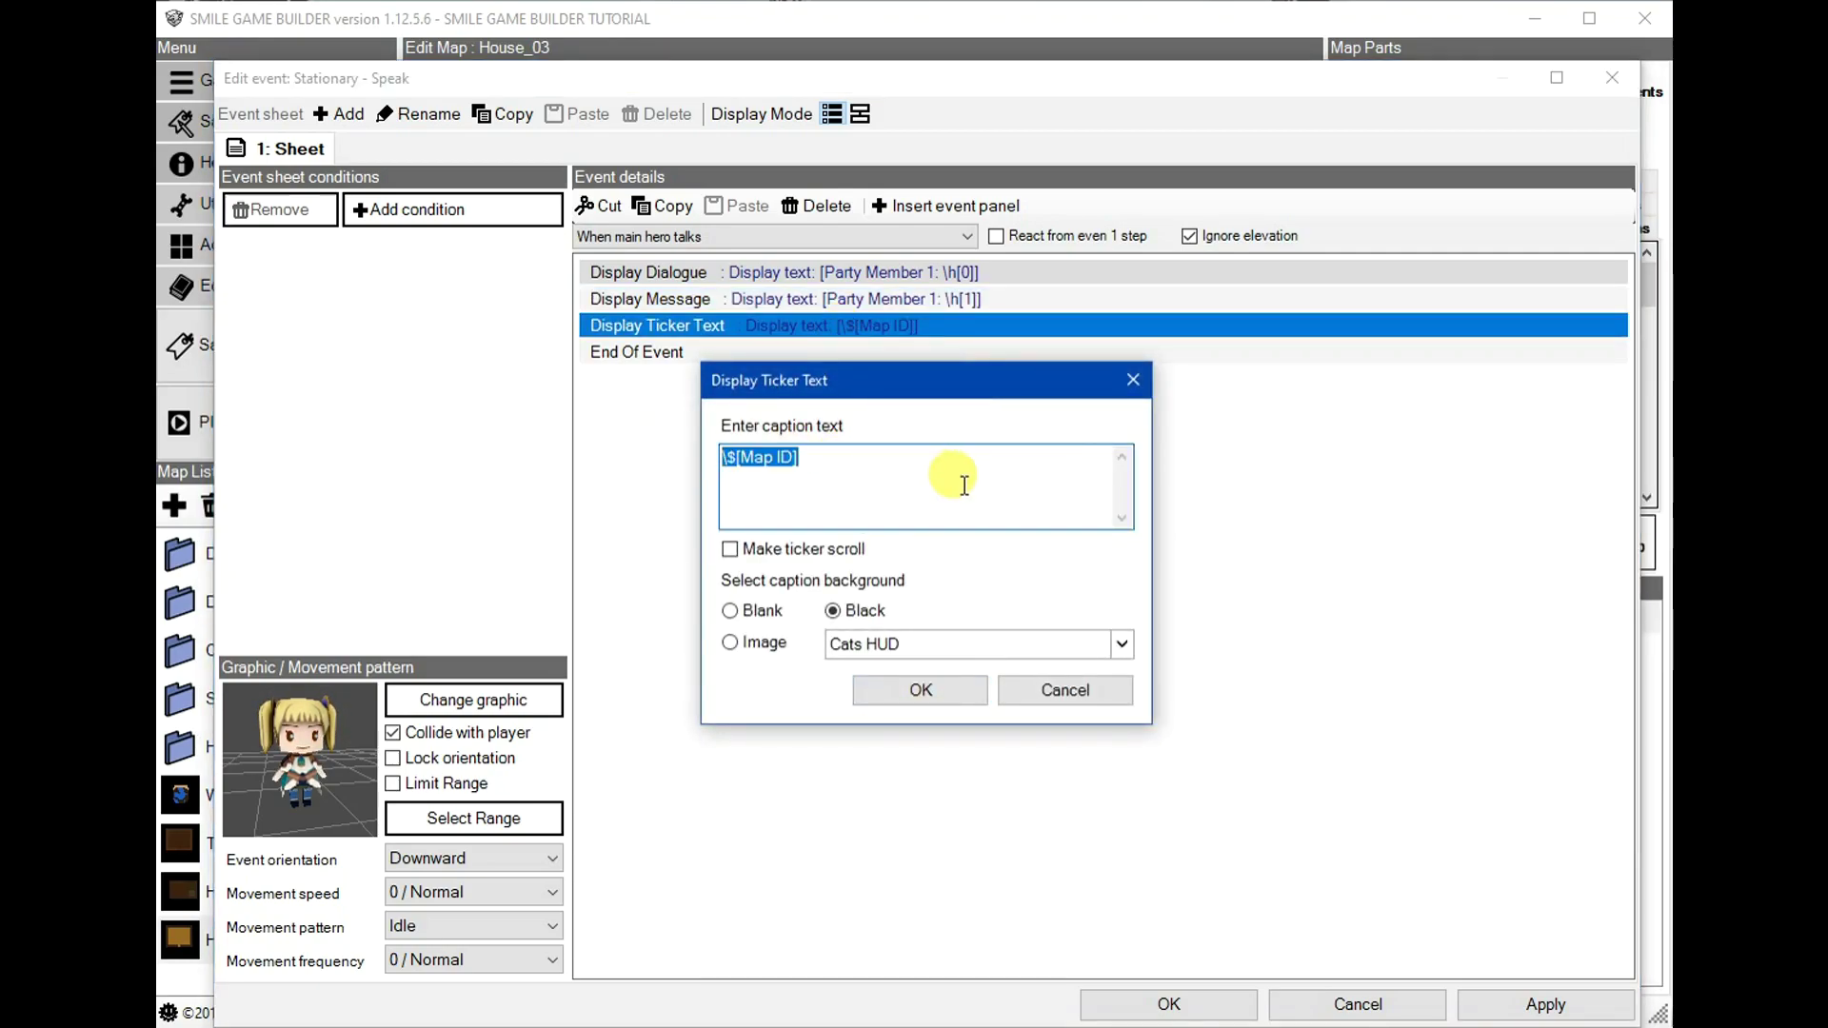
key(BackSpace)
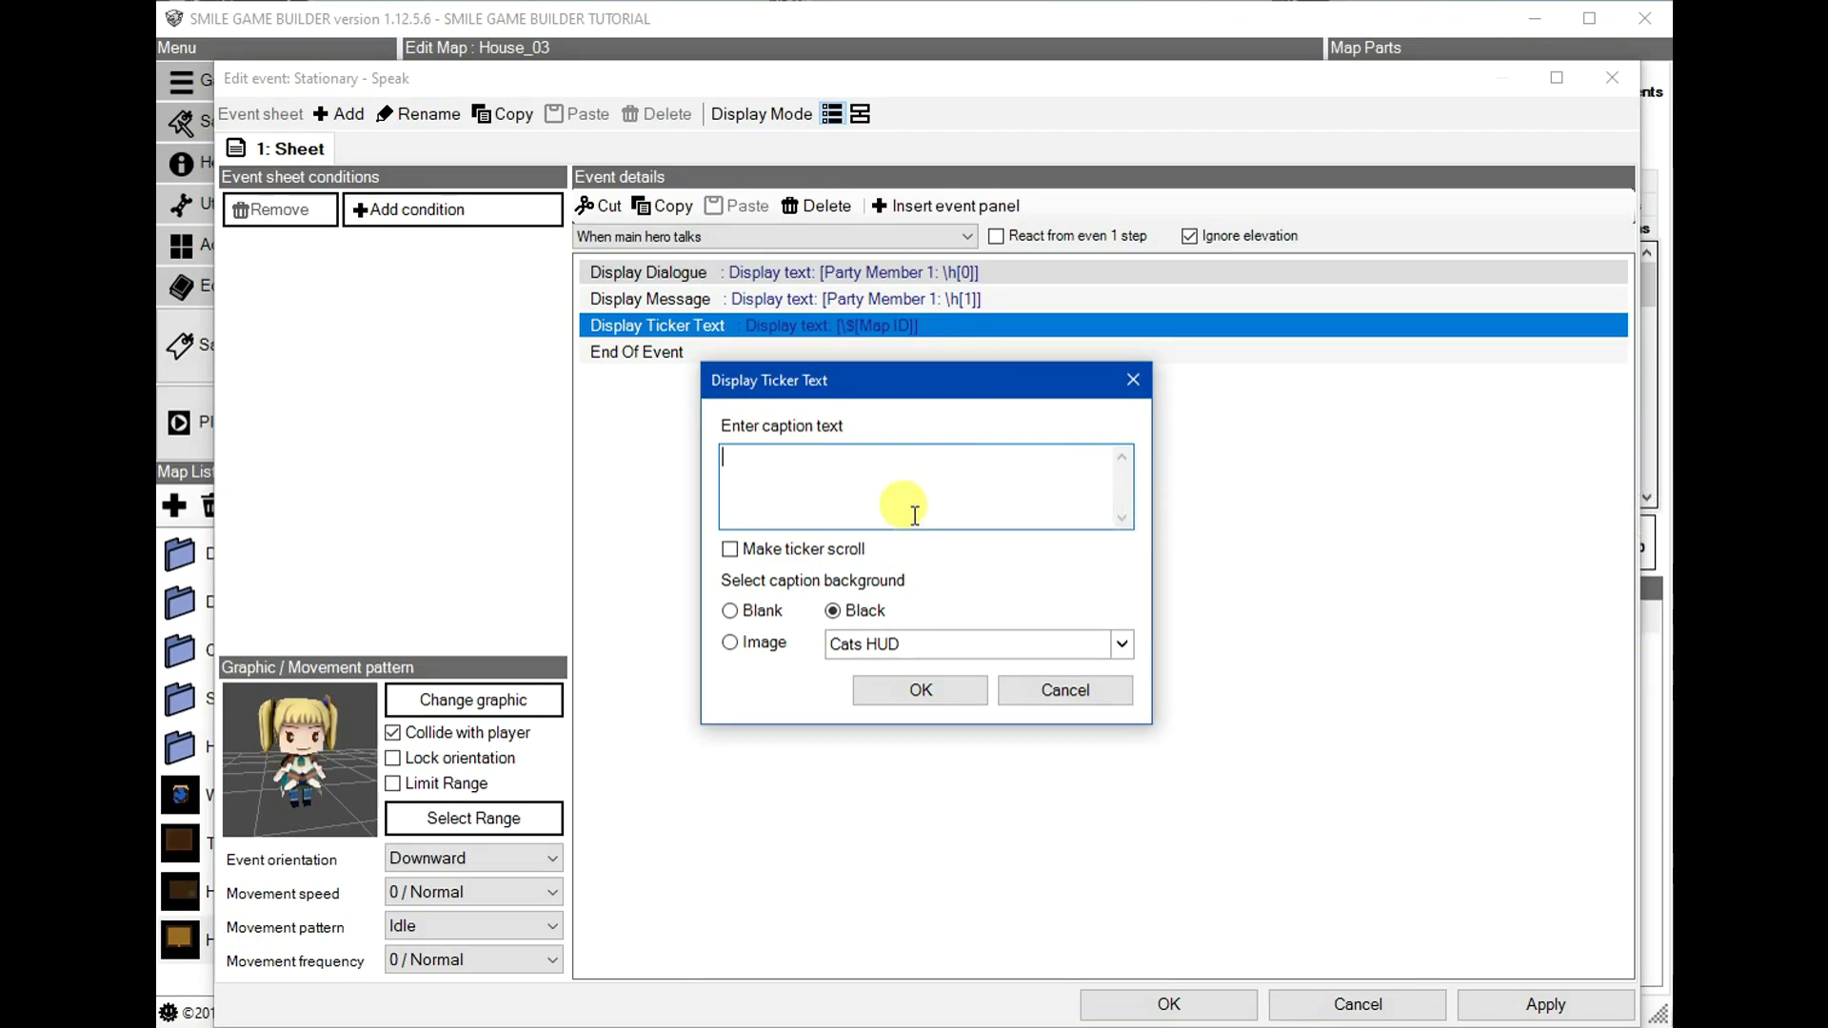
text(M)
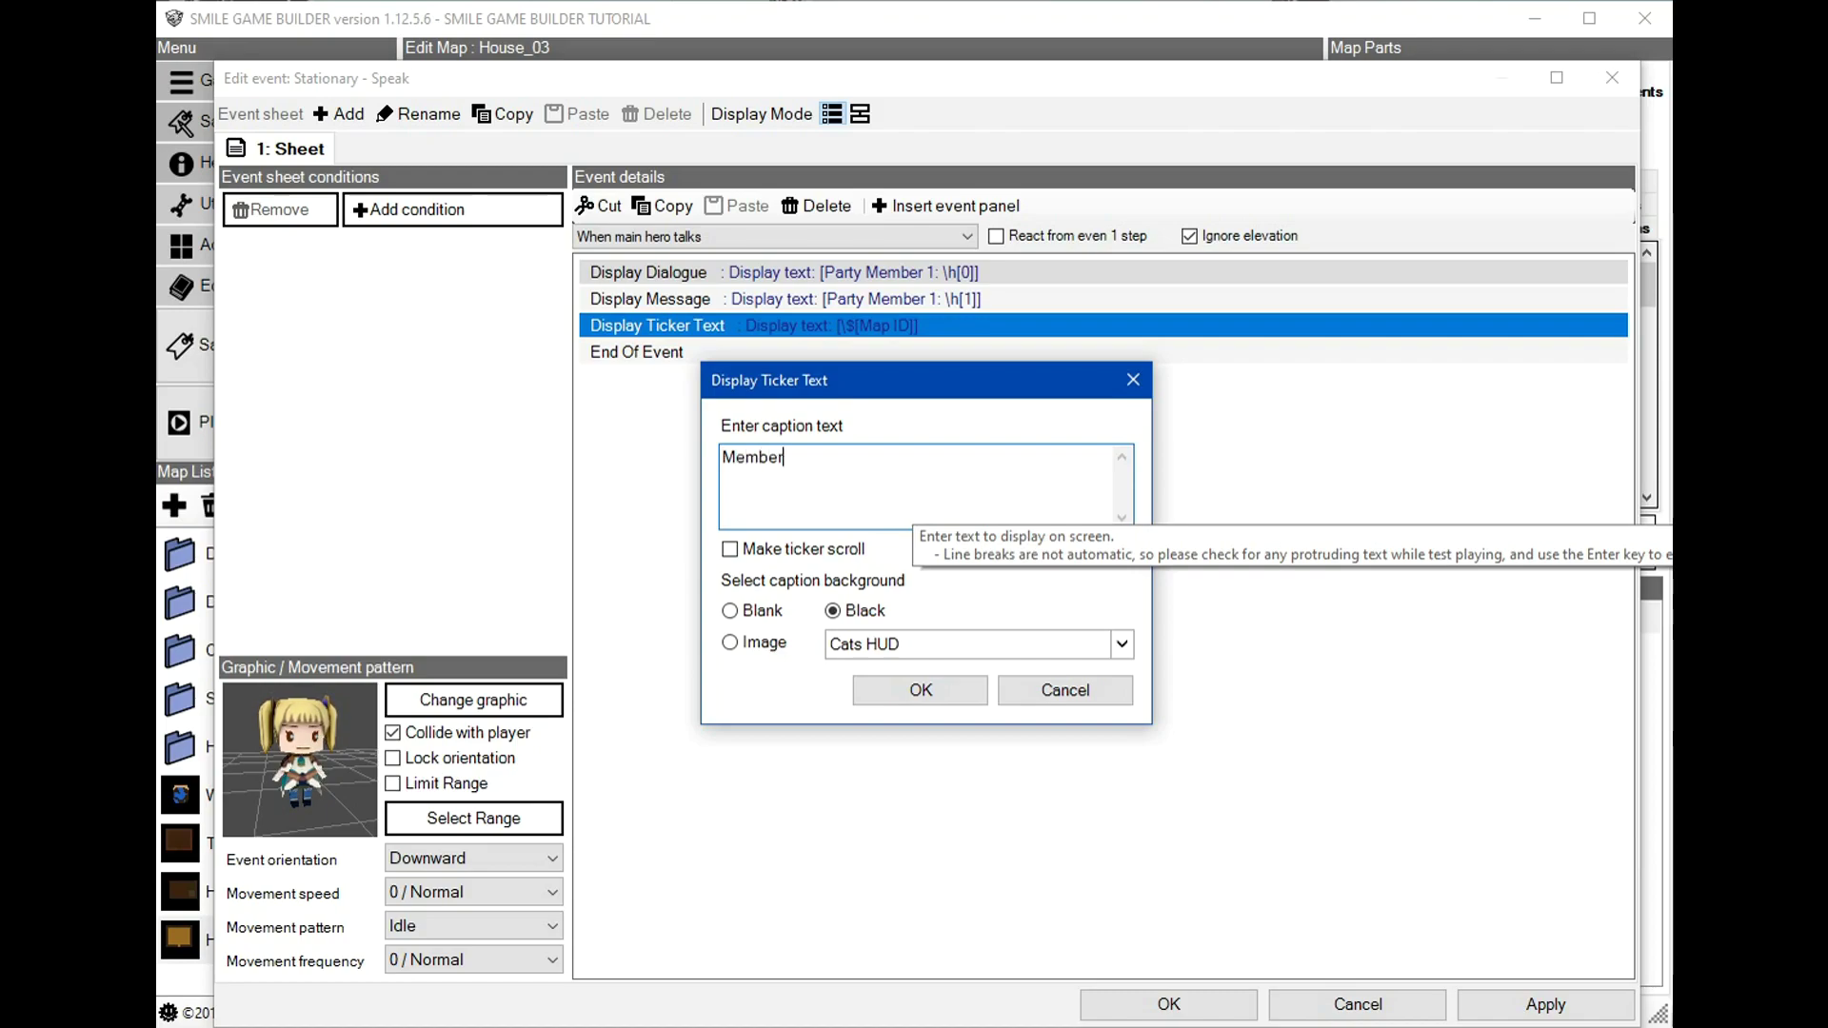
text(embee)
key(BackSpace)
text(r)
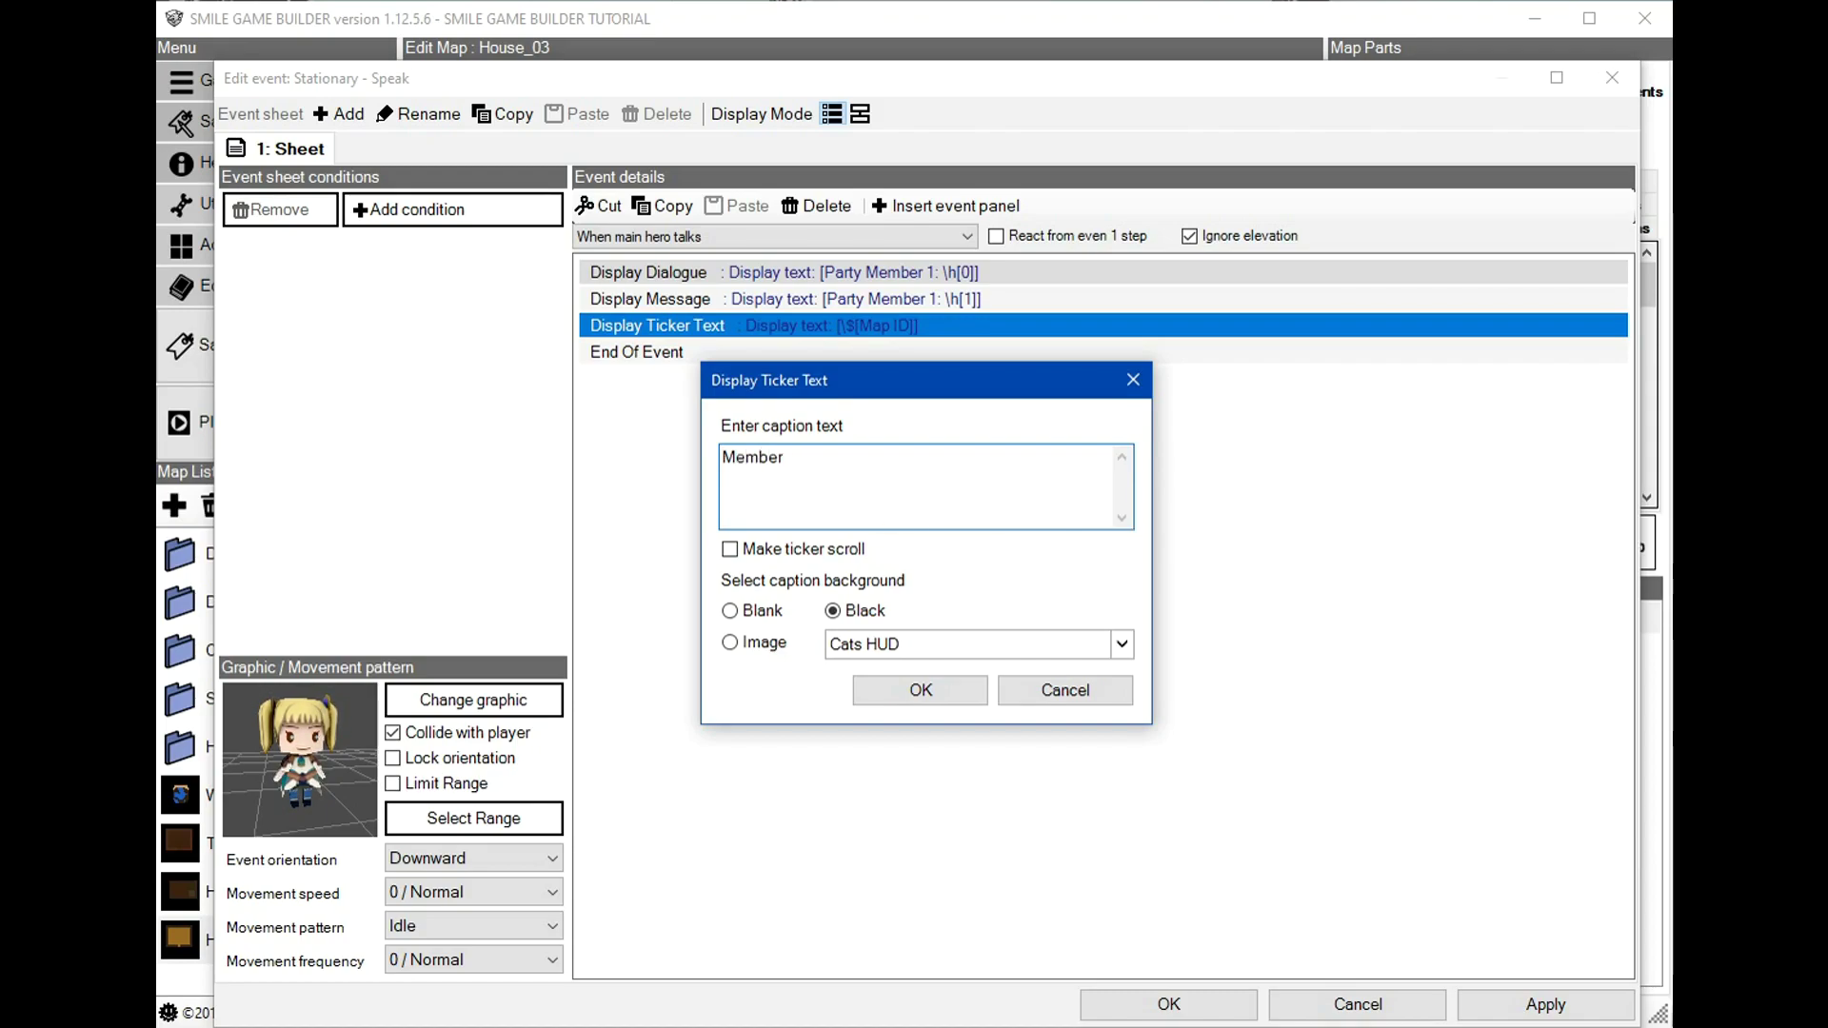
text( #5: \)
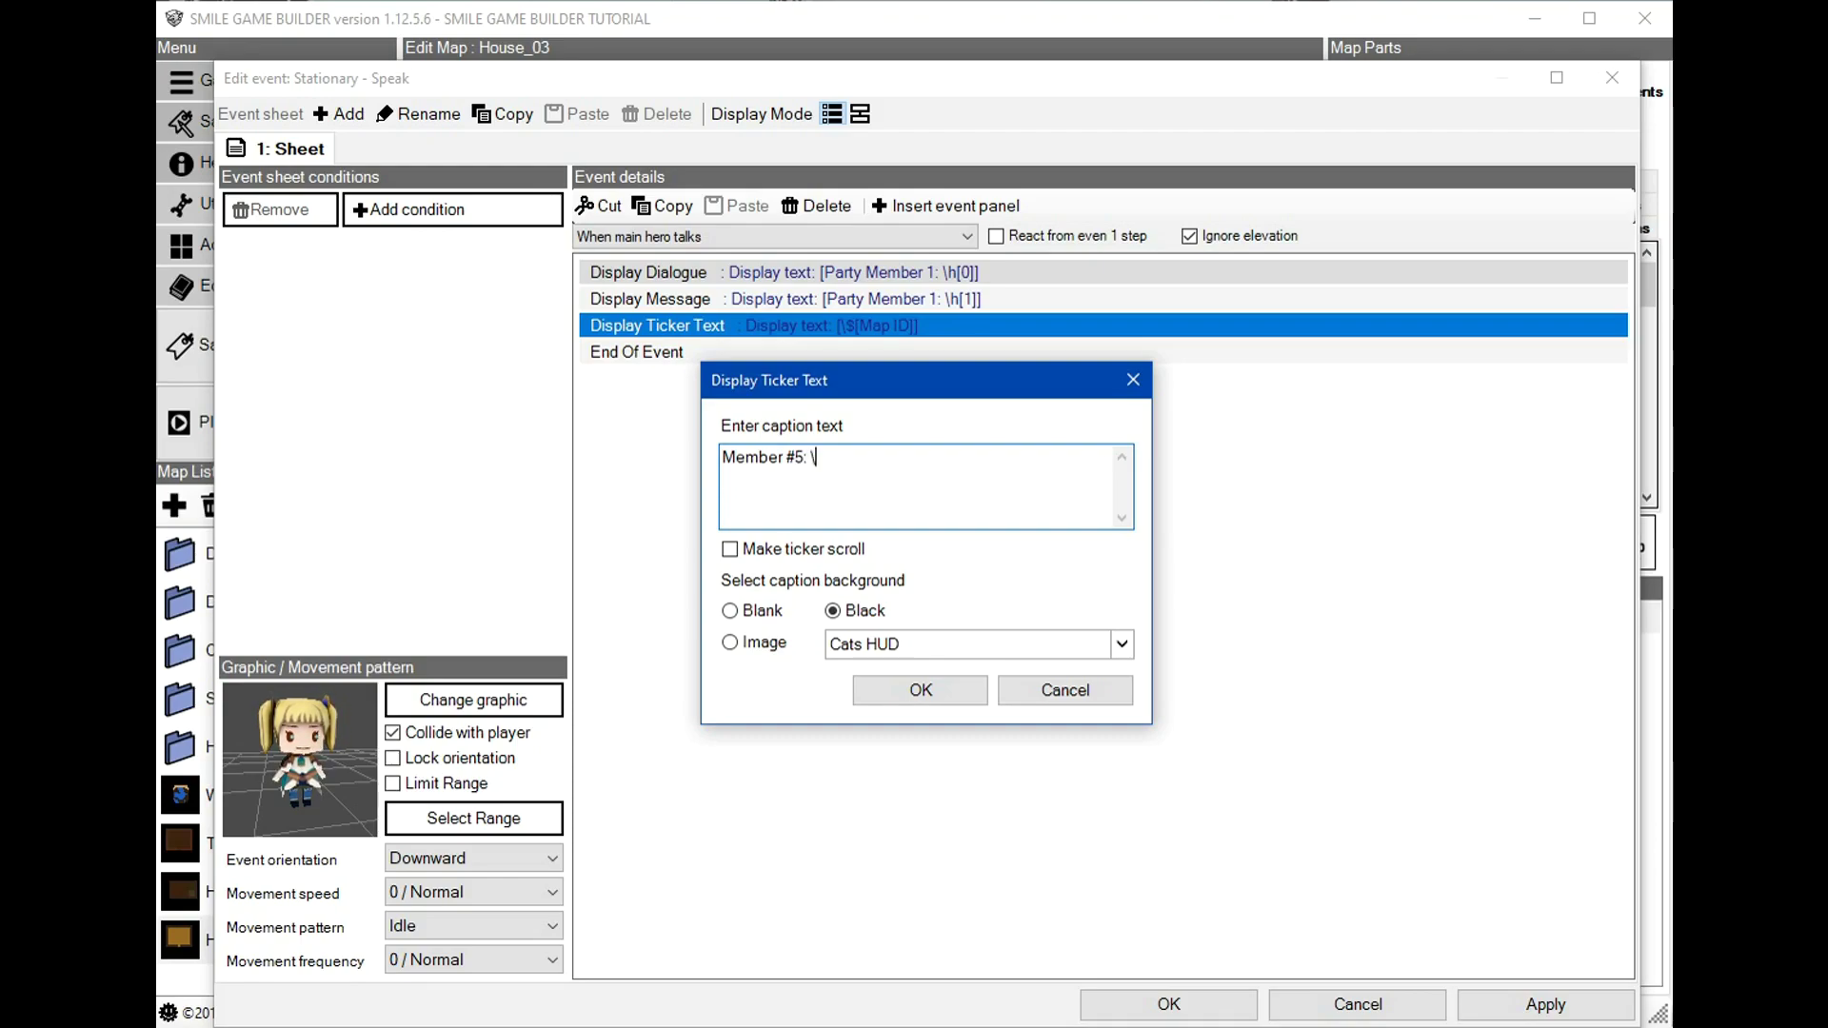
text(h[4)
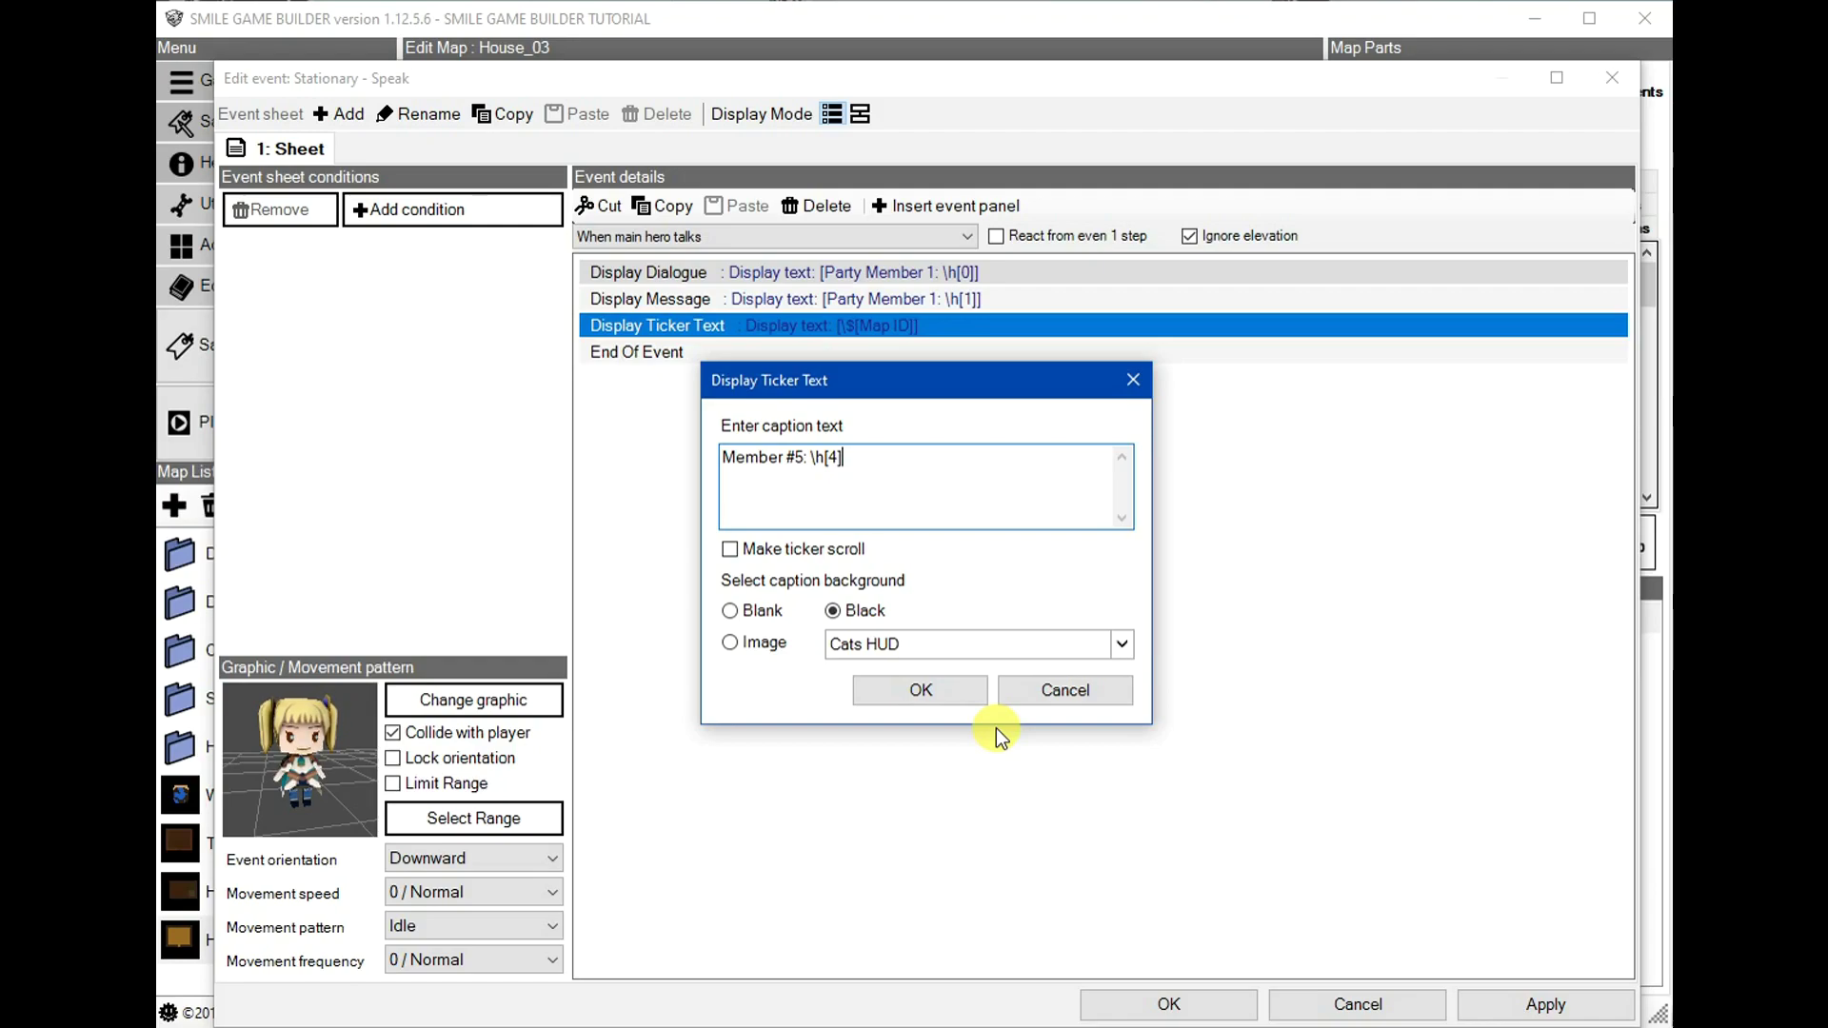
click(899, 689)
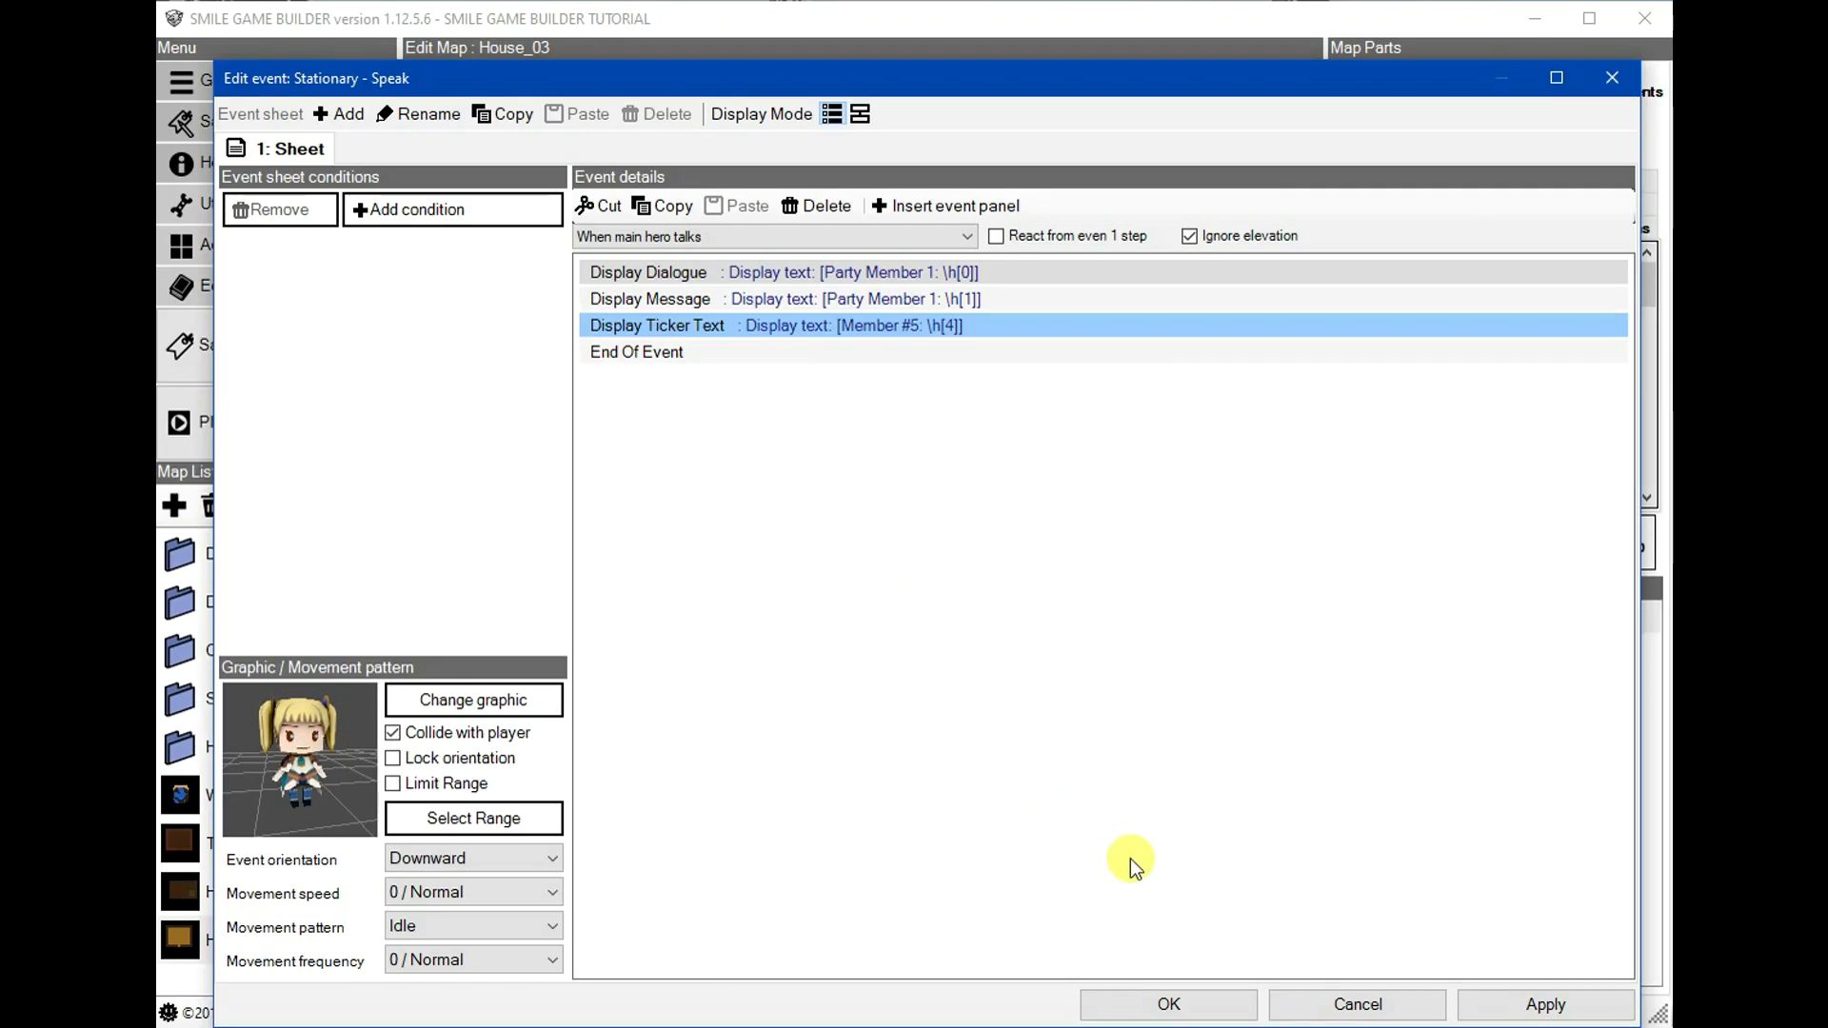
click(1177, 1005)
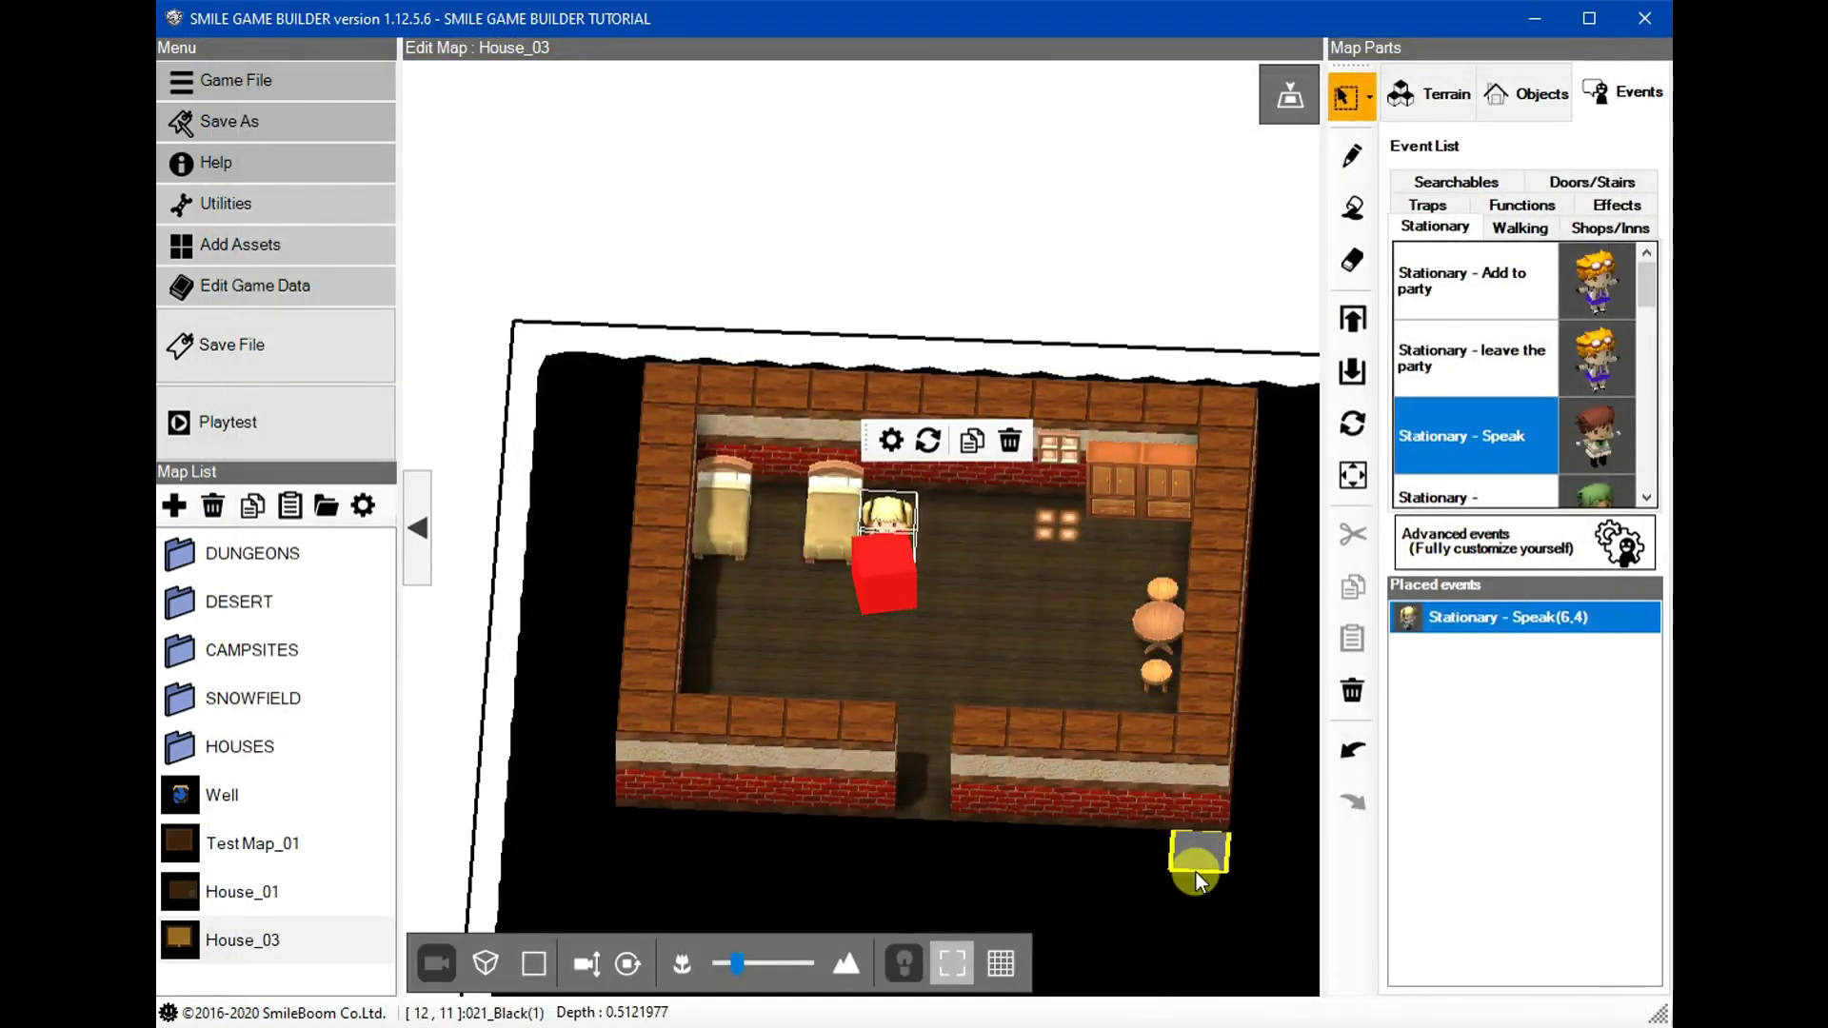
click(390, 428)
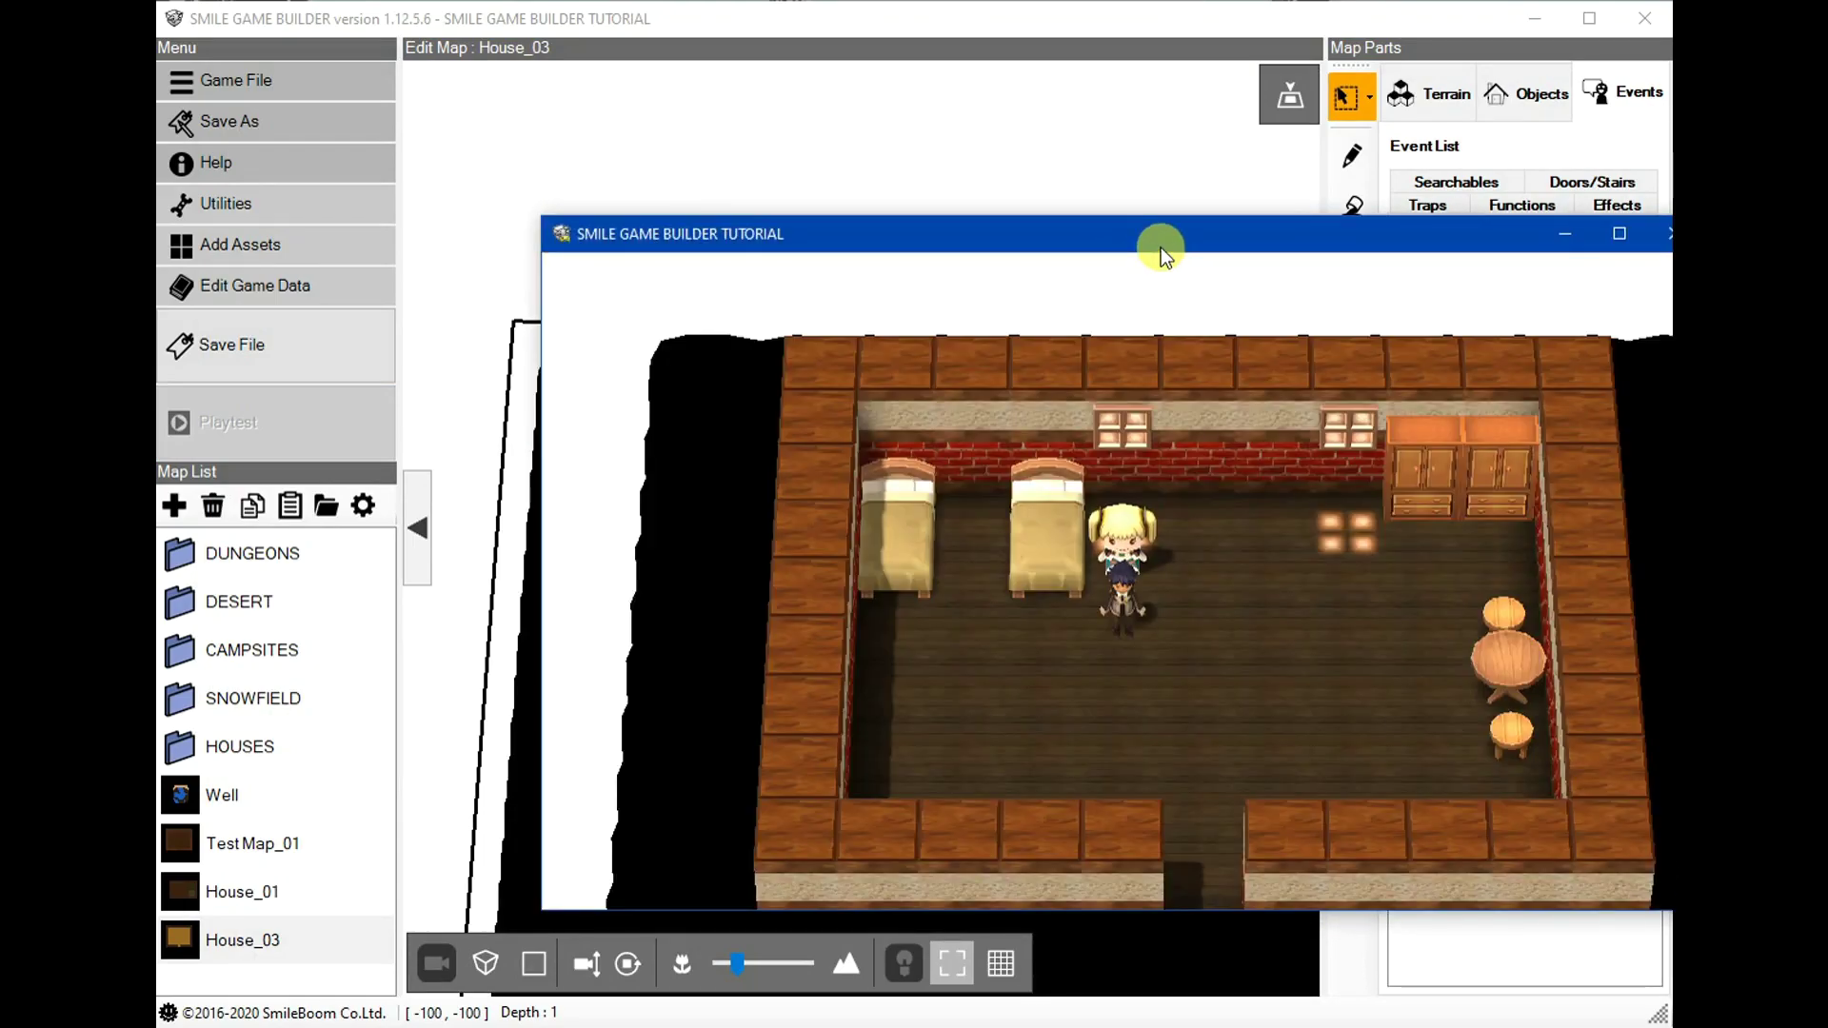
drag(1160, 250, 1057, 244)
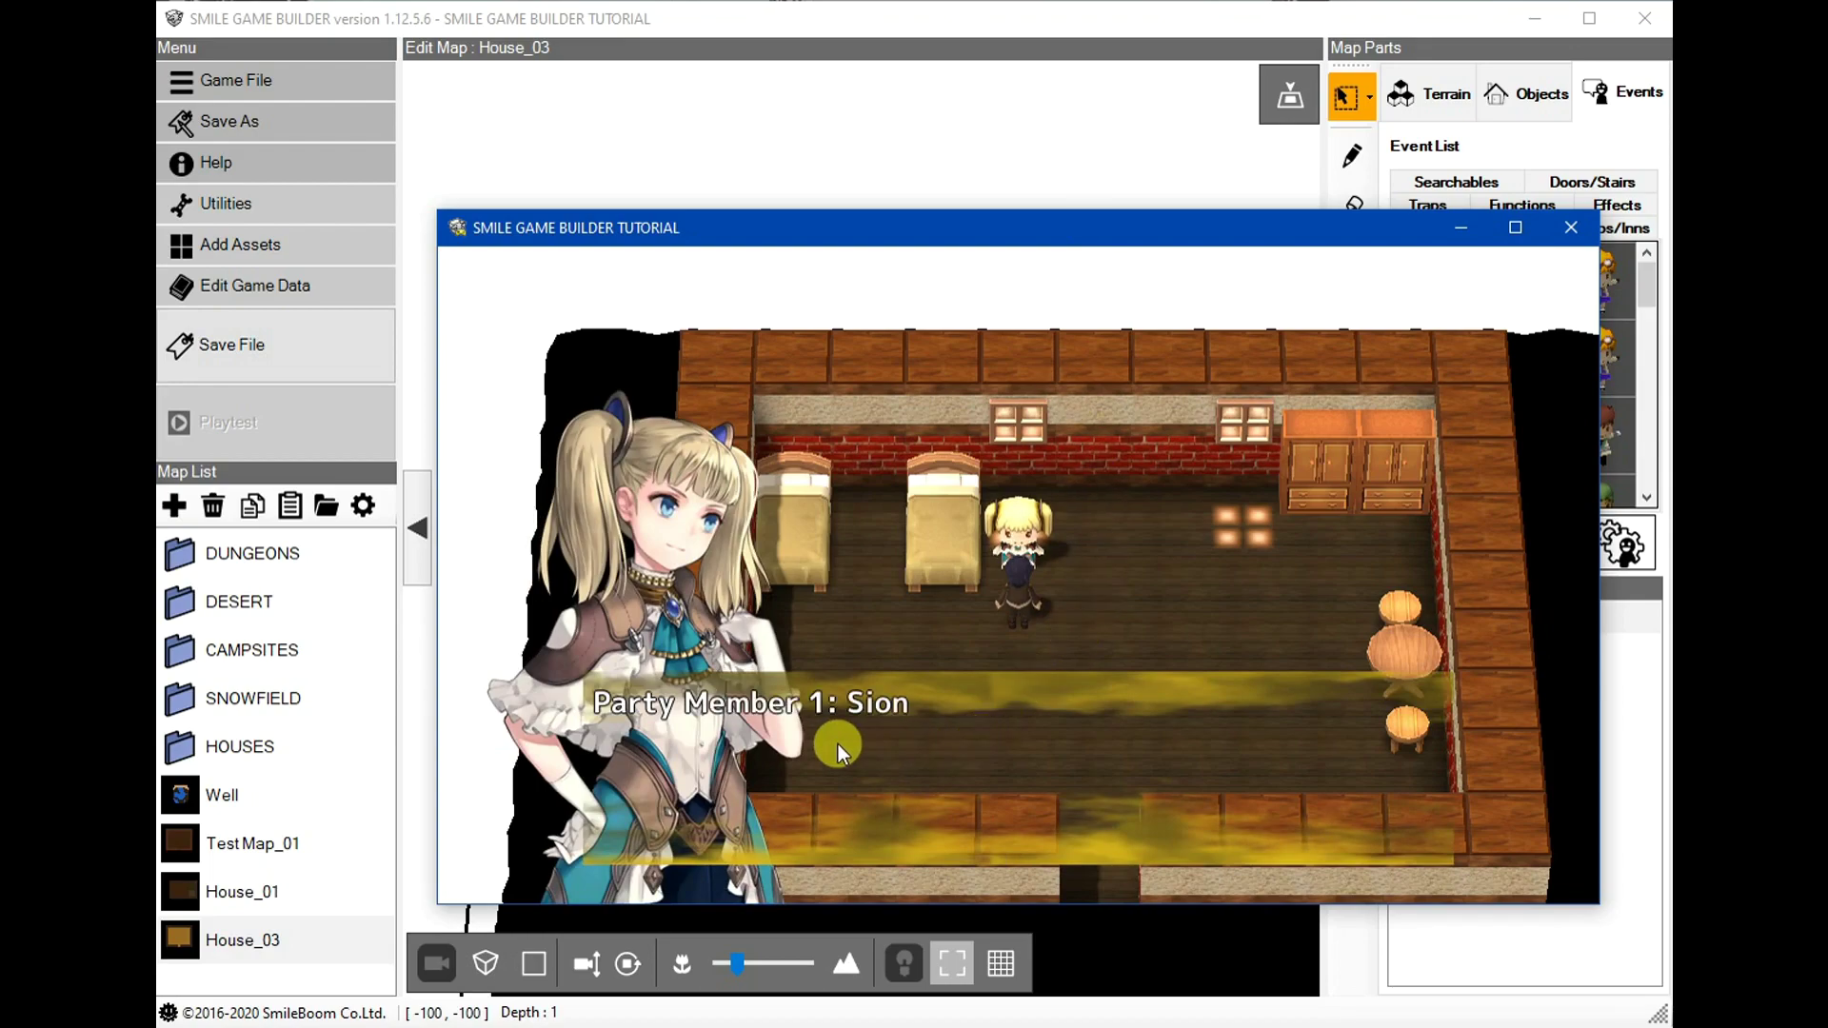
click(940, 739)
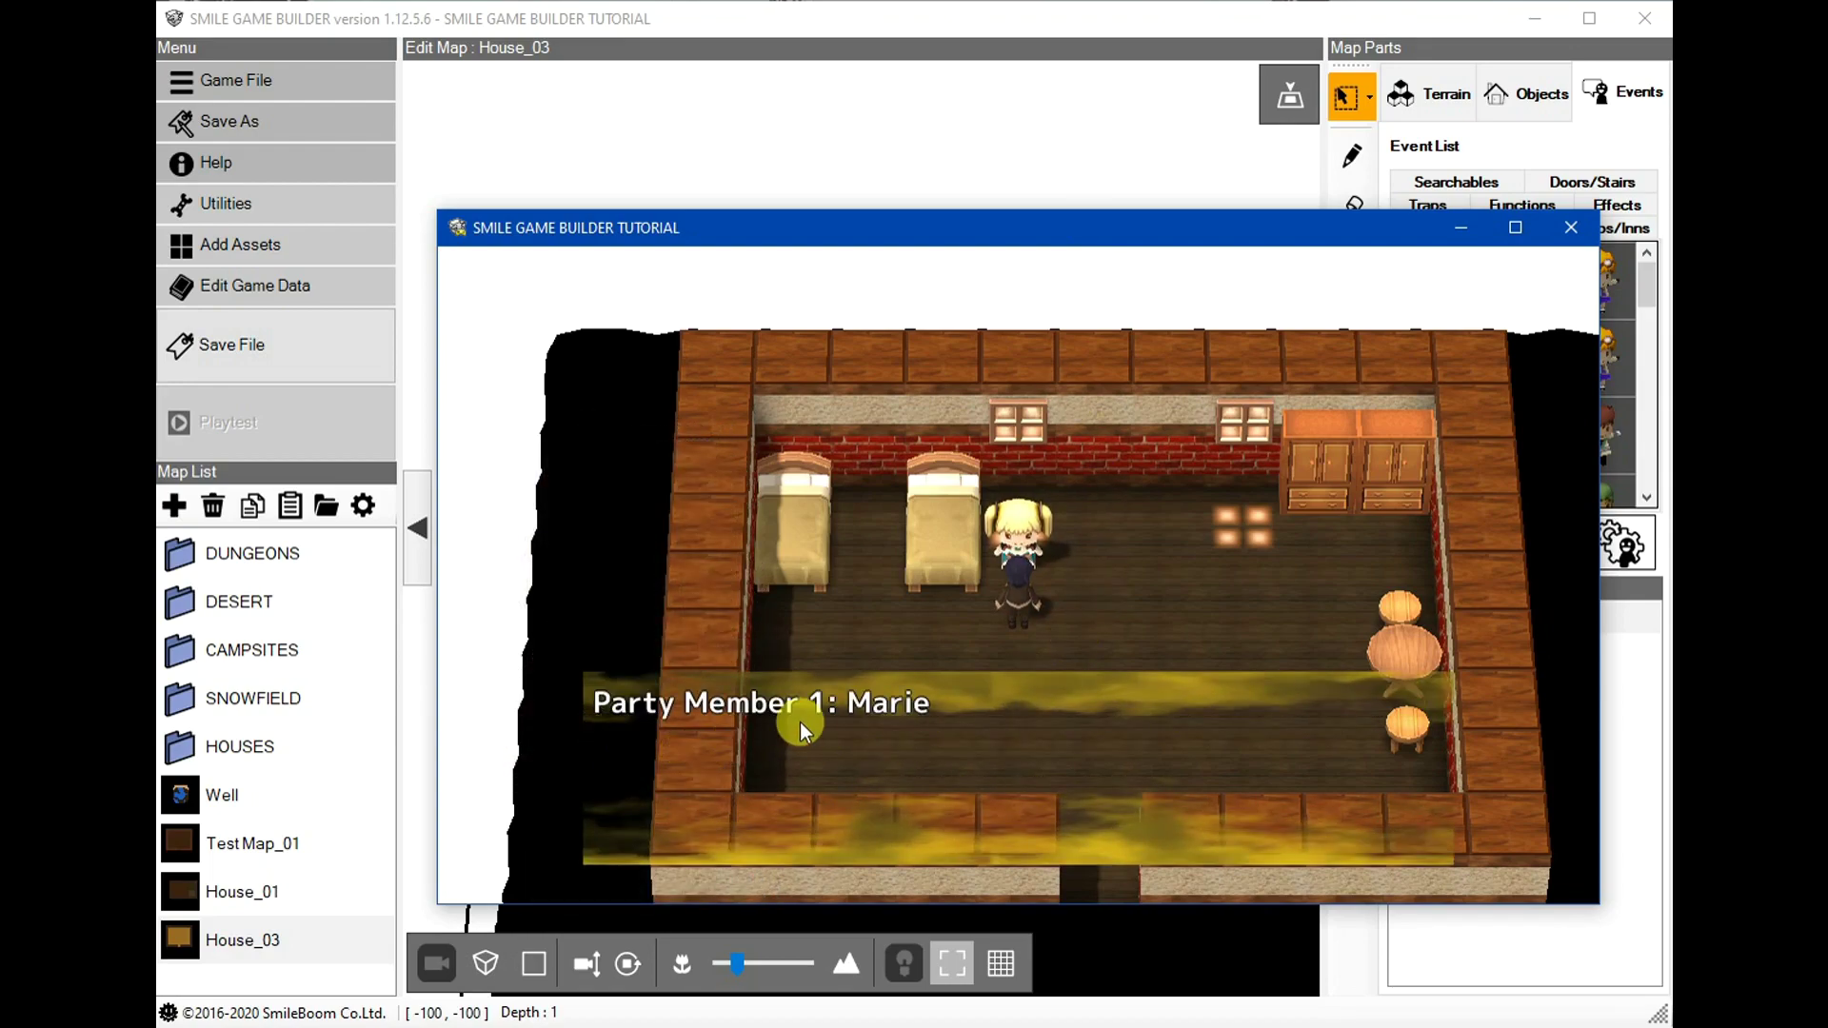
click(1179, 646)
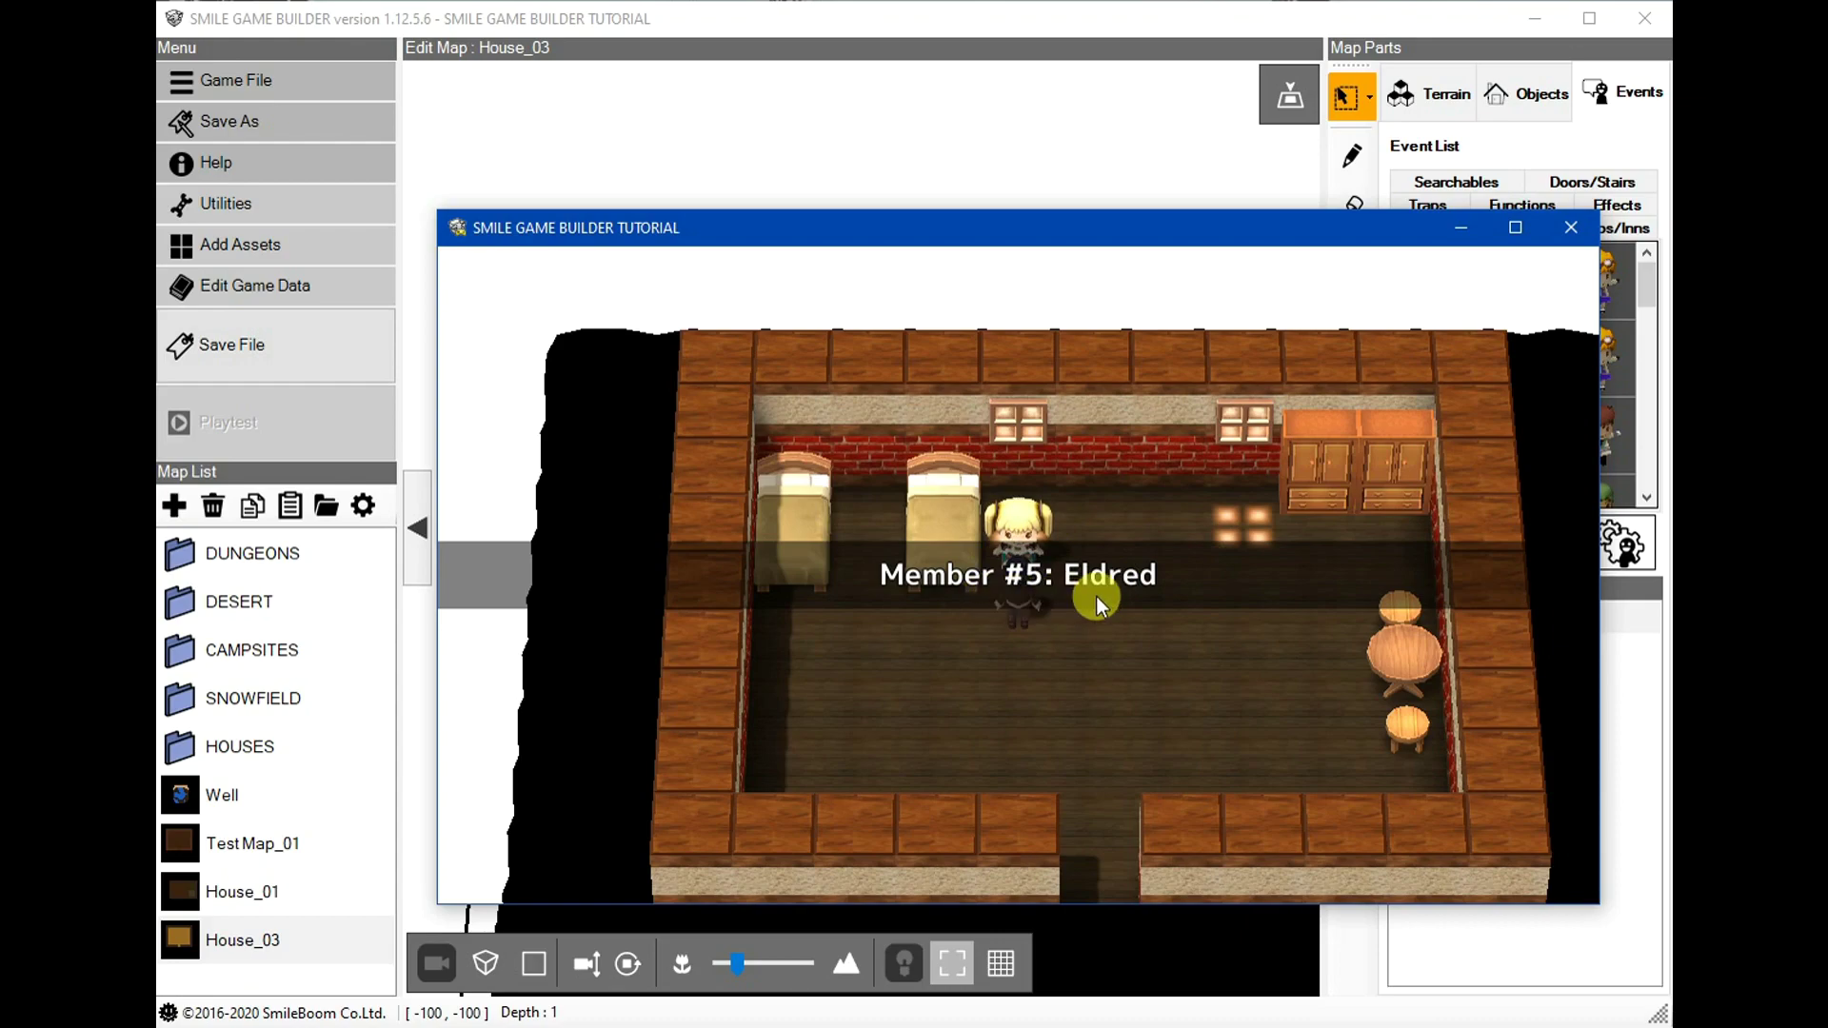
click(1571, 229)
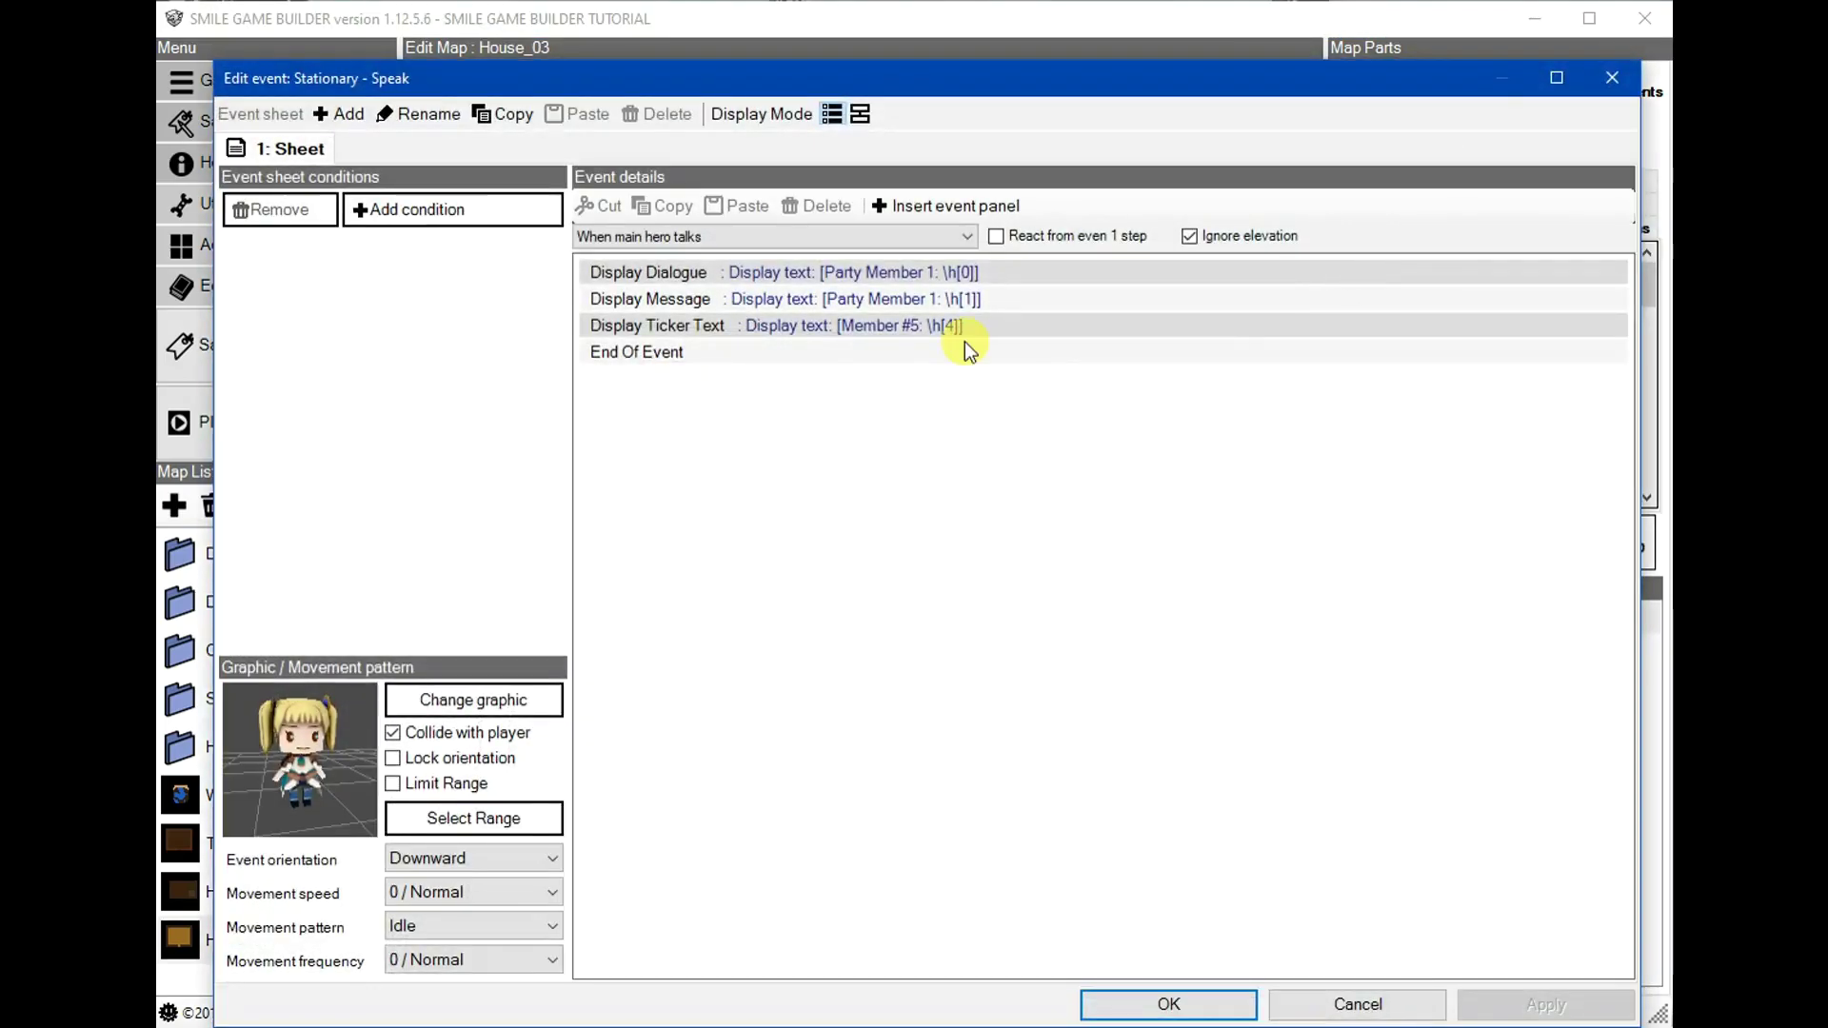
- Reopen the Speak event and insert a Party Train Order command from the player commands
click(952, 273)
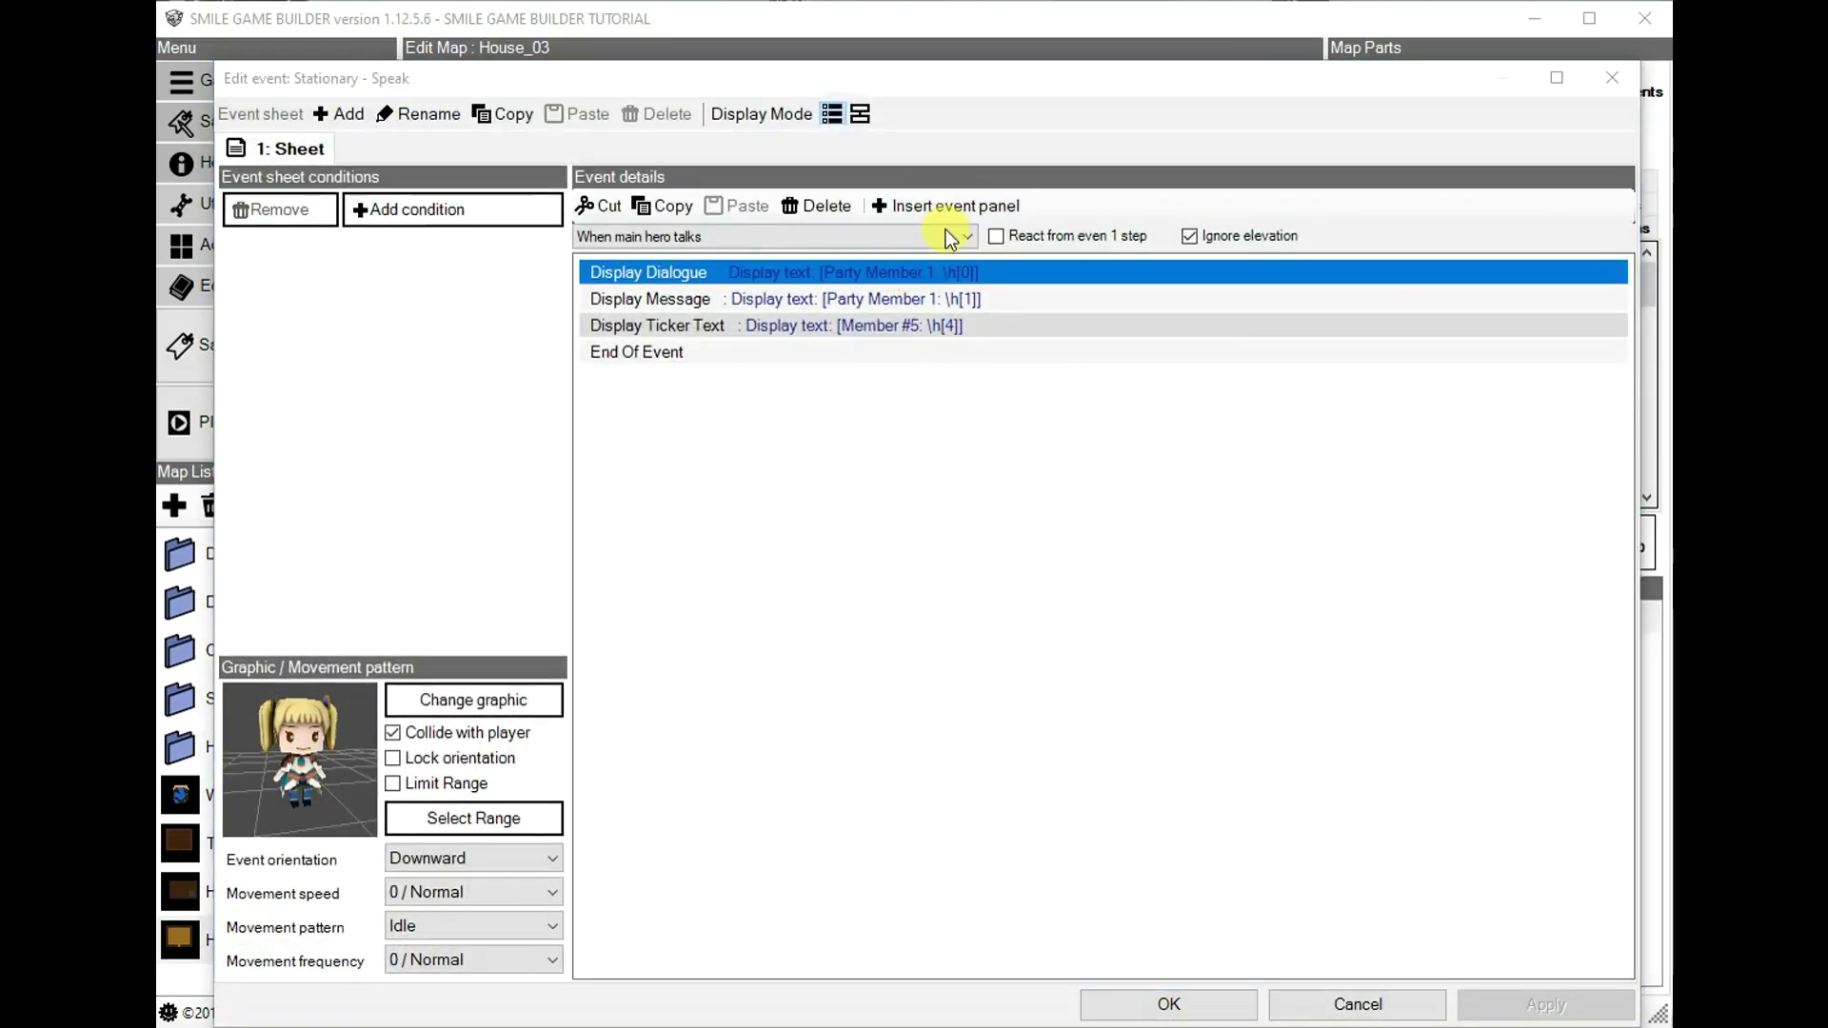
click(947, 205)
click(1076, 296)
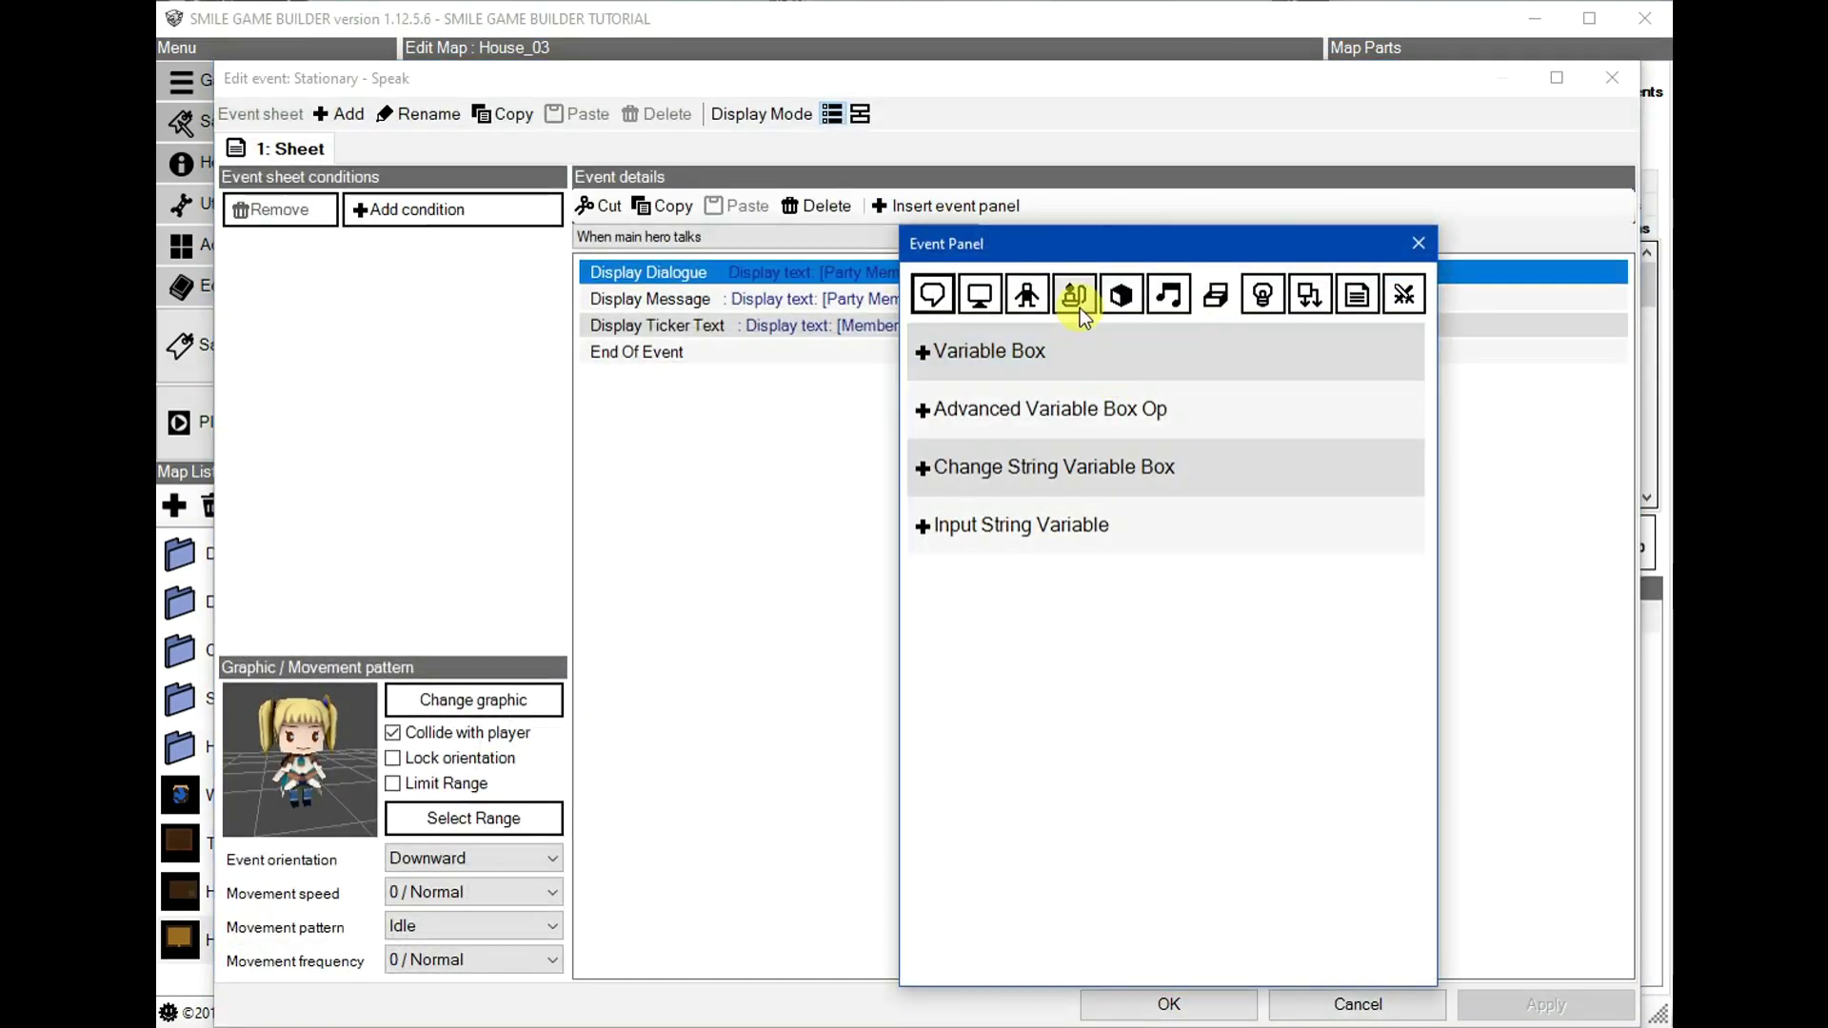
click(1033, 295)
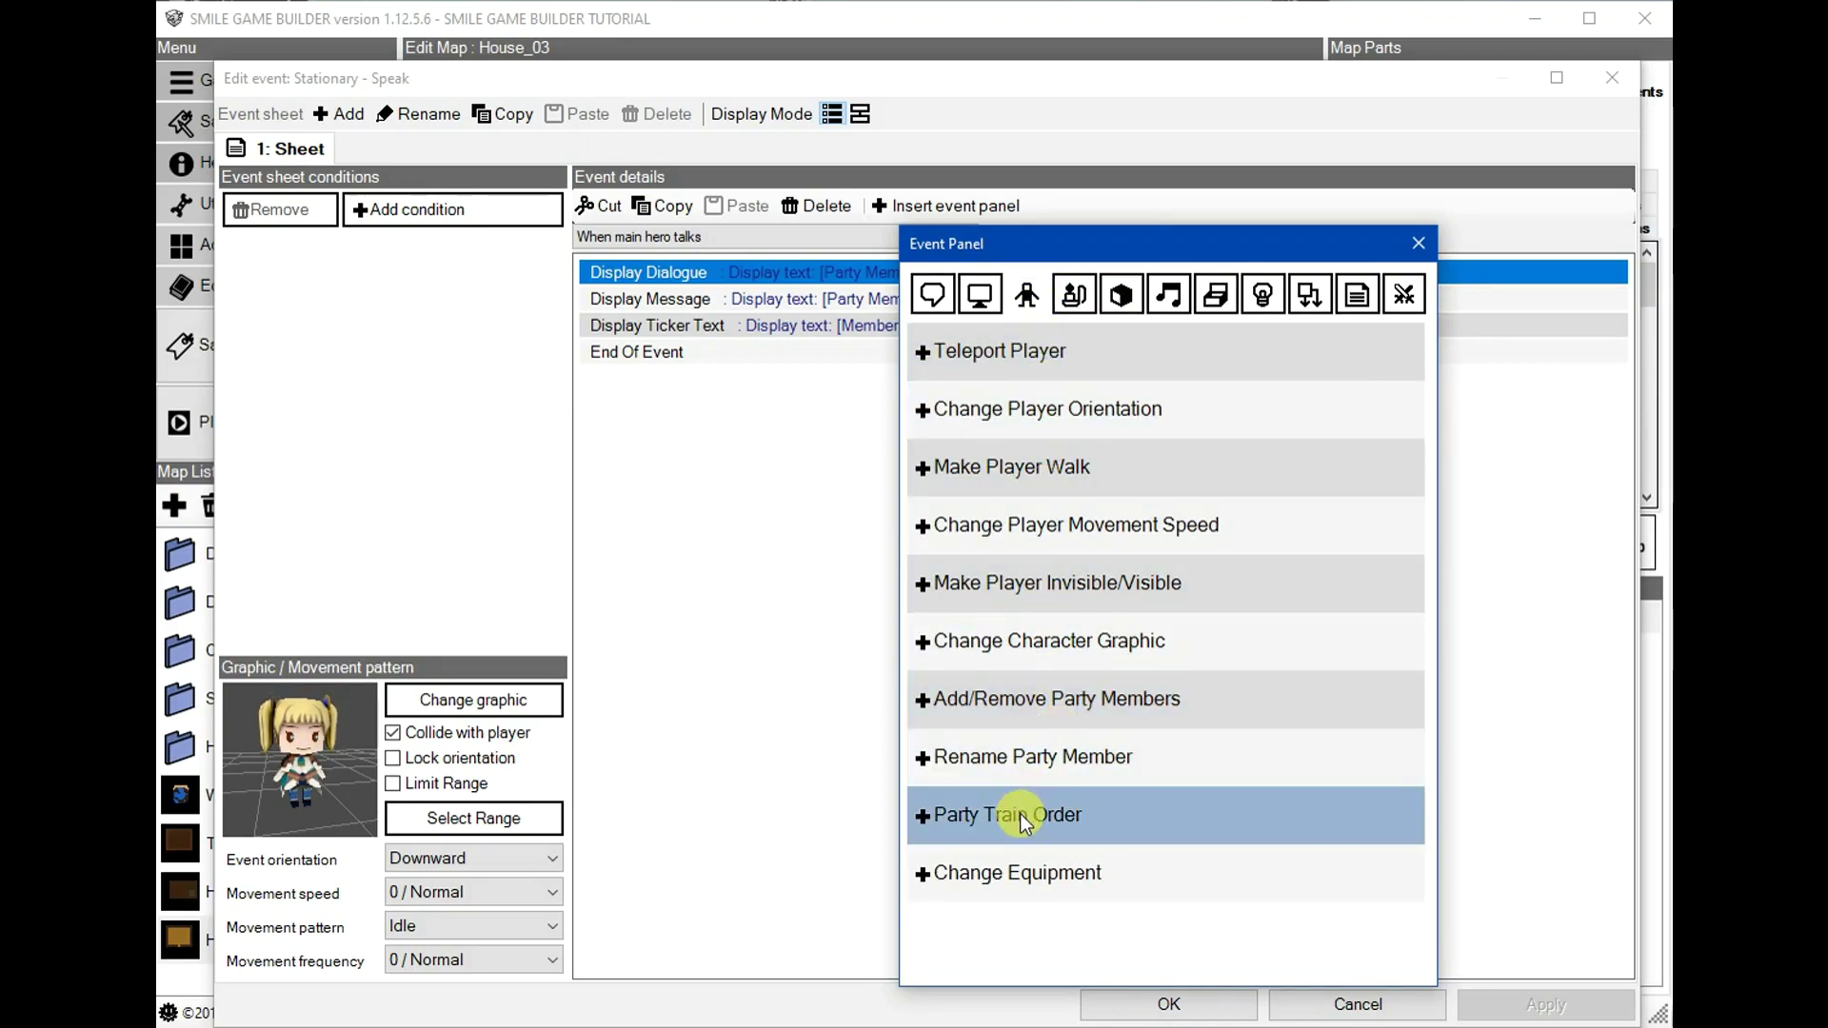
click(1086, 814)
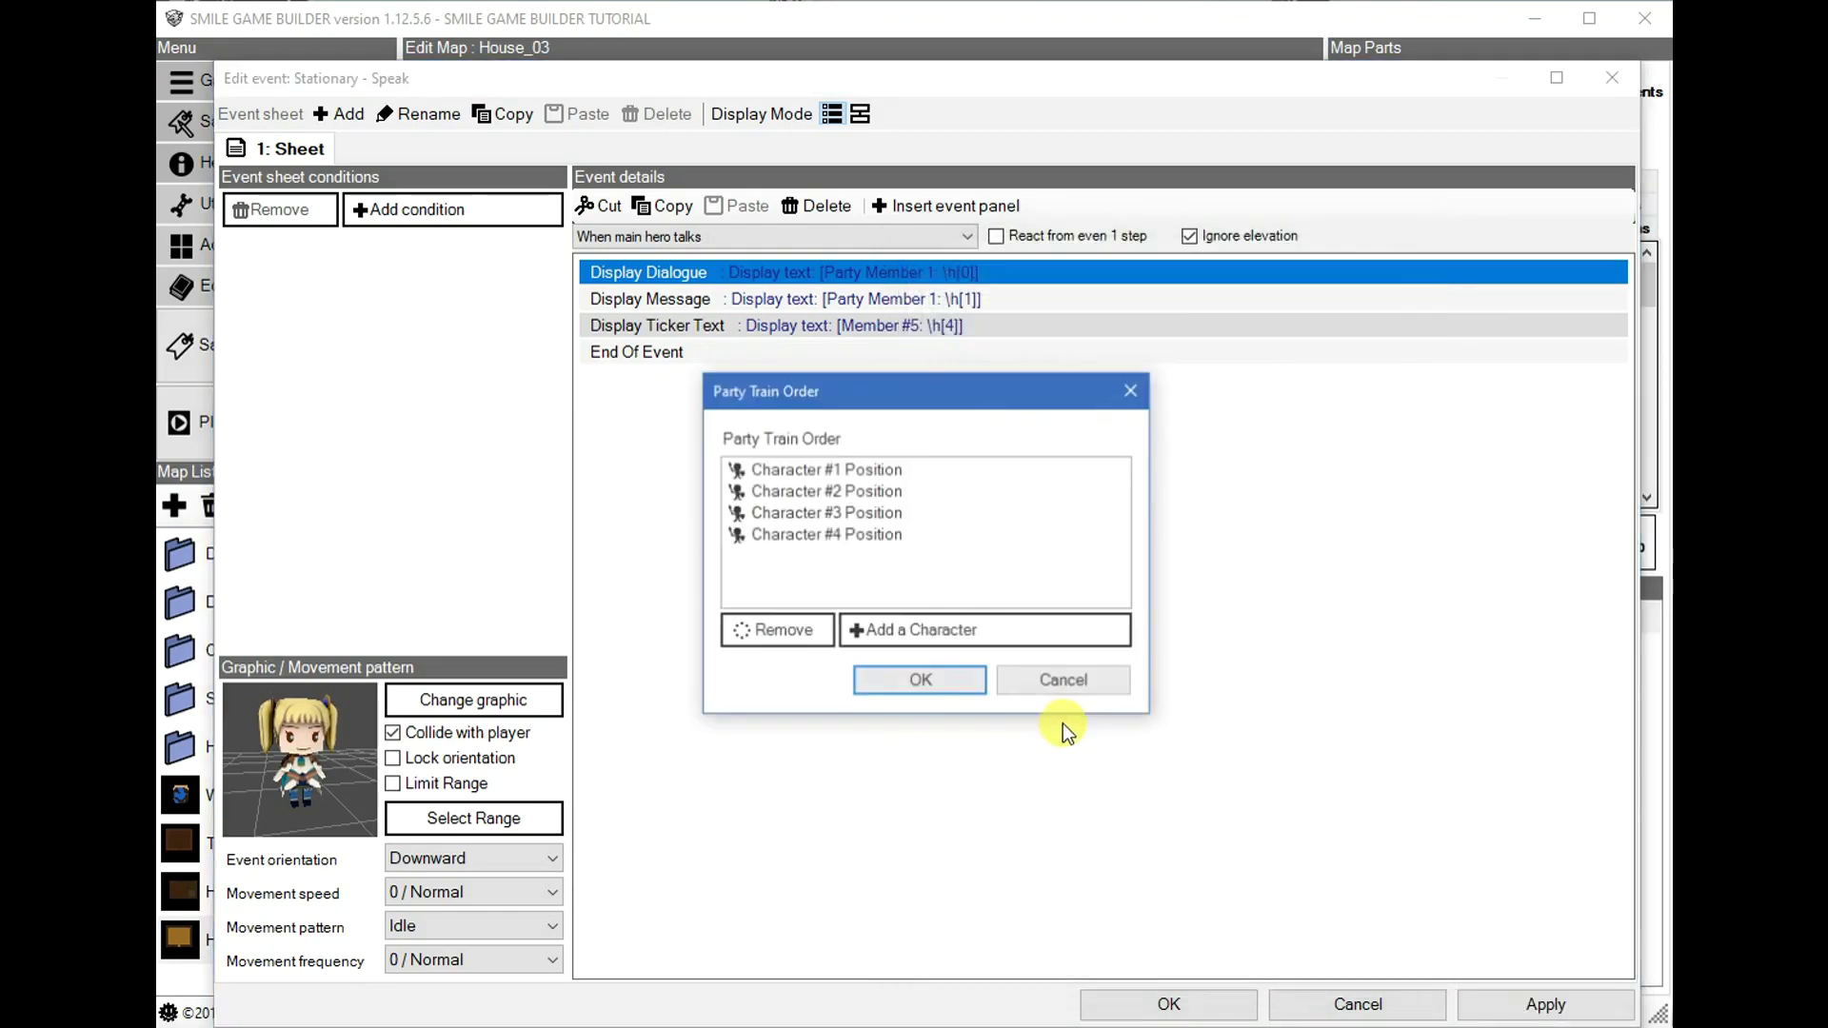
- Remove and re-add Character #4 Position, move it to second place, then cancel without saving
click(846, 539)
click(781, 632)
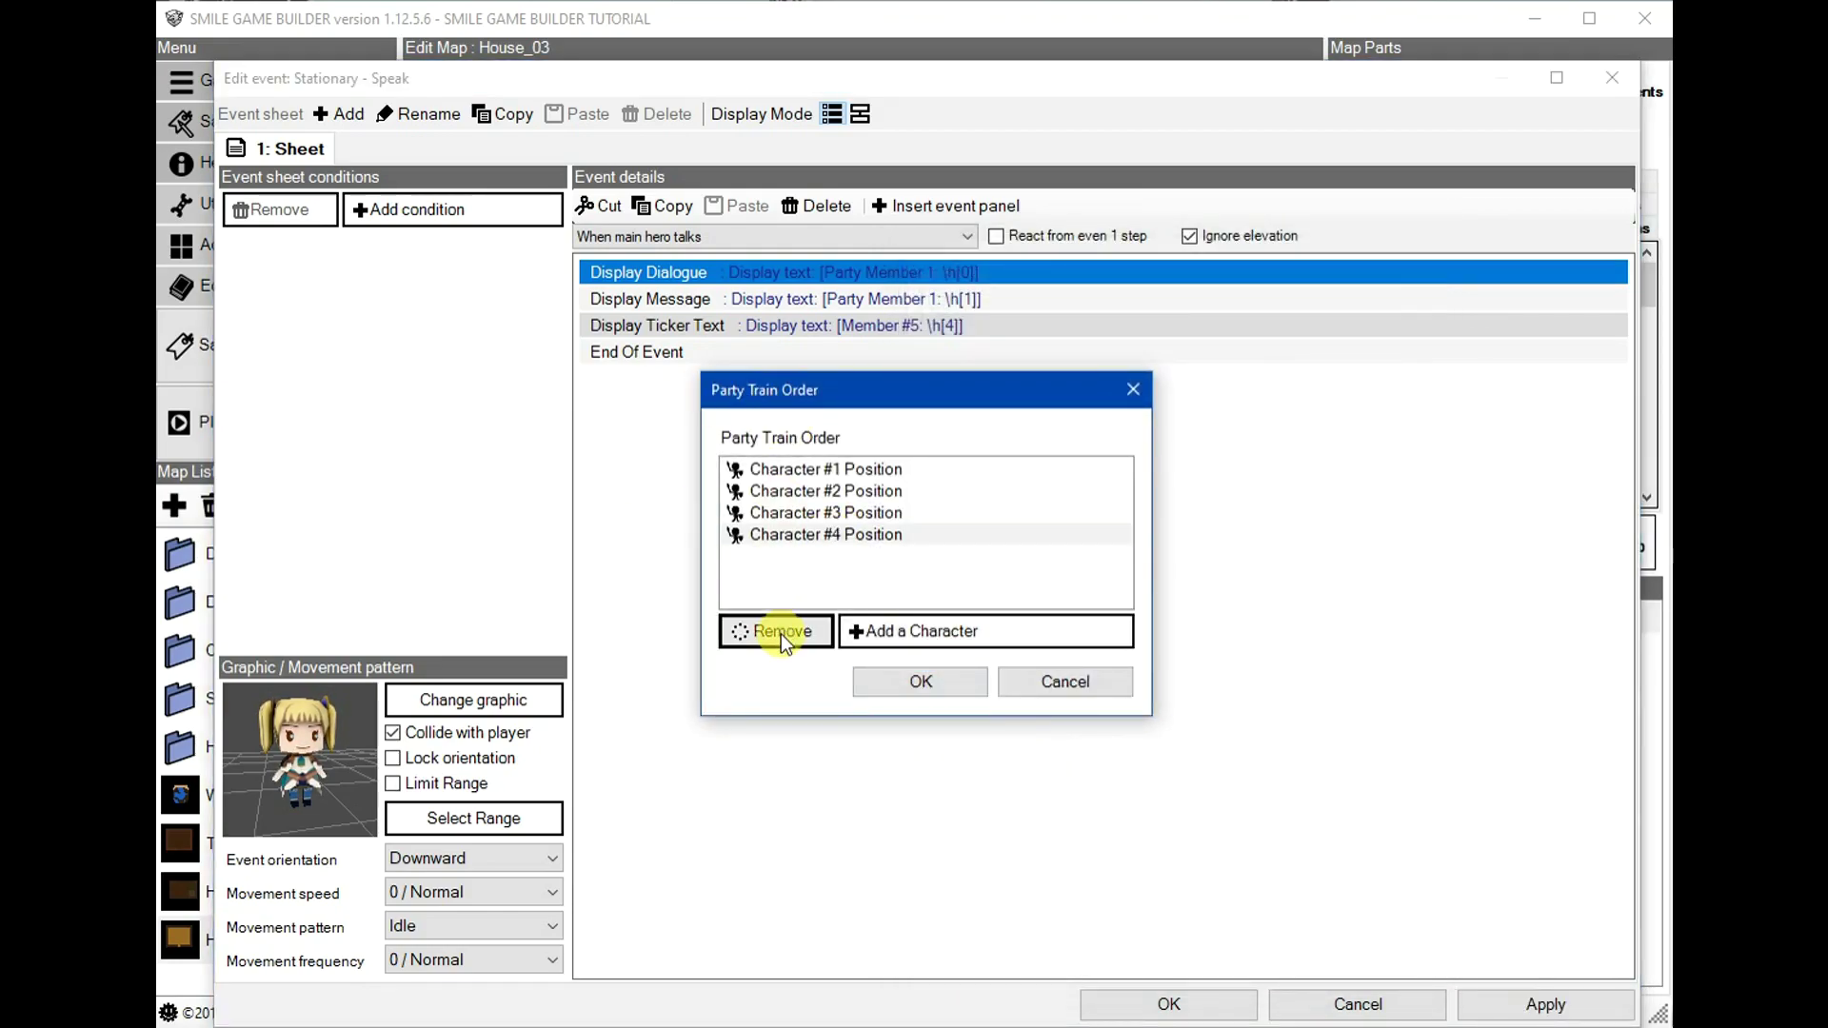
click(925, 629)
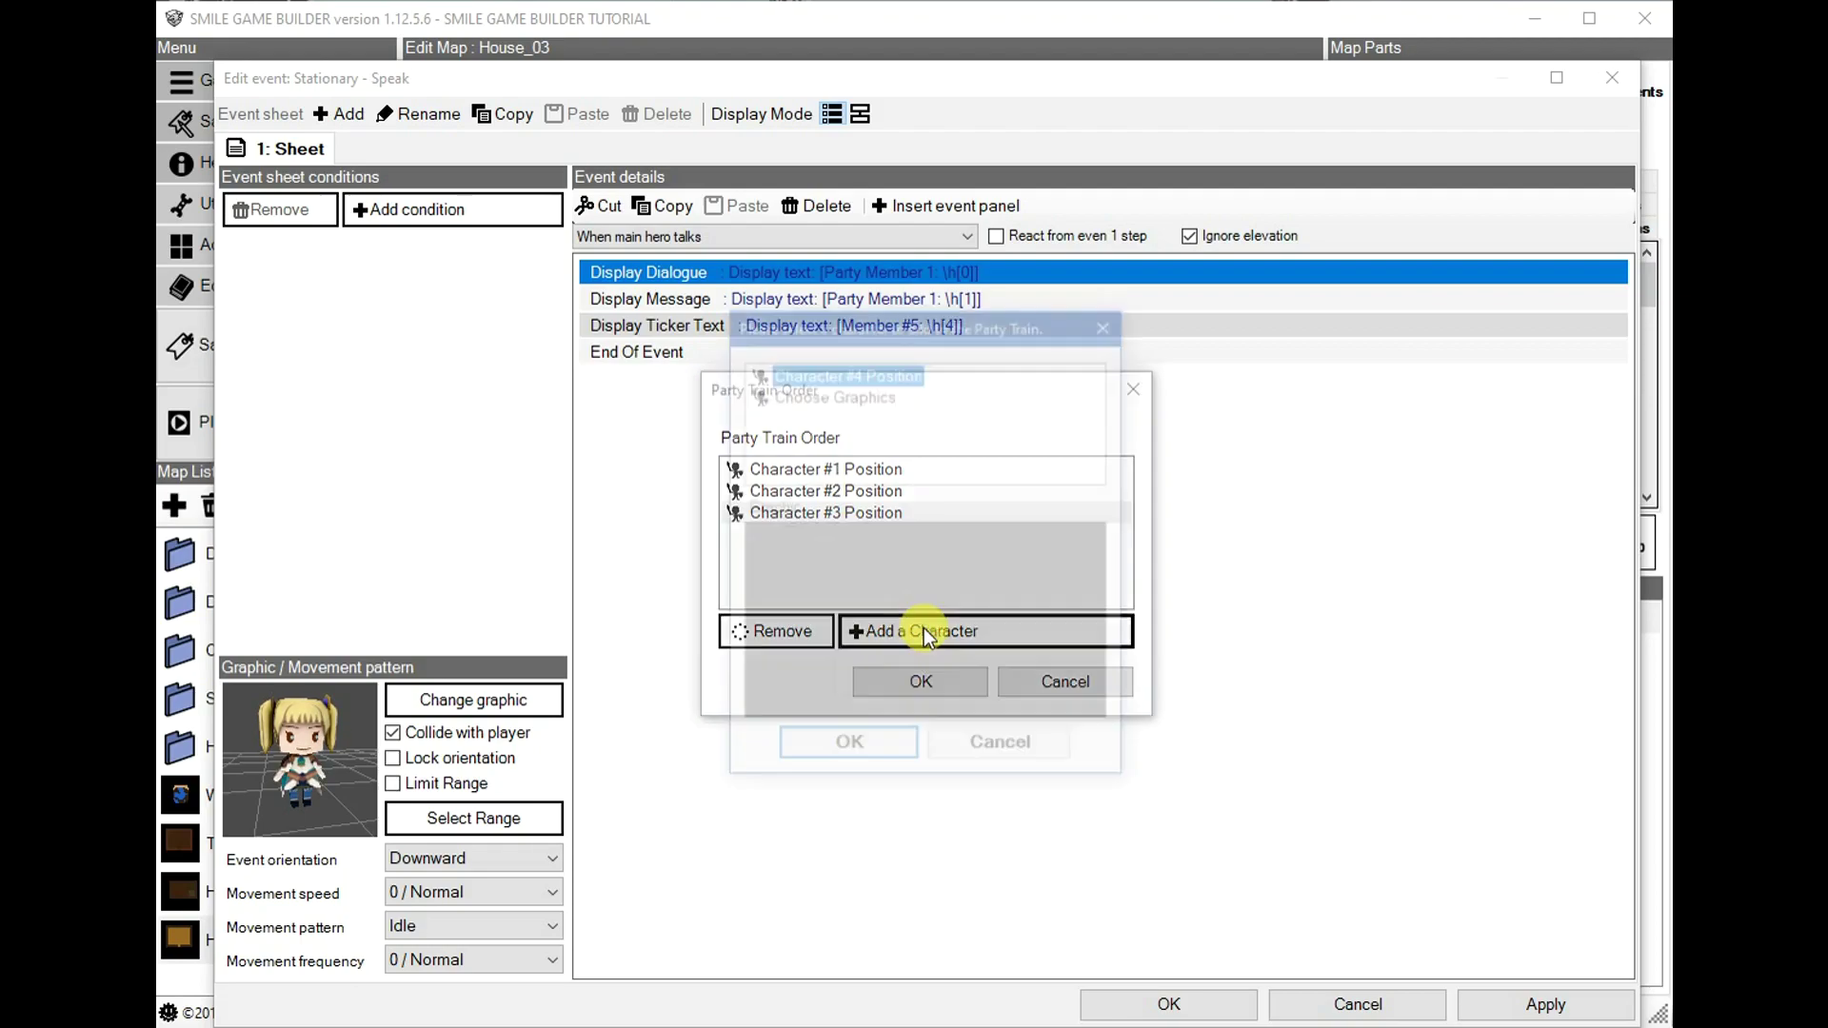
click(873, 751)
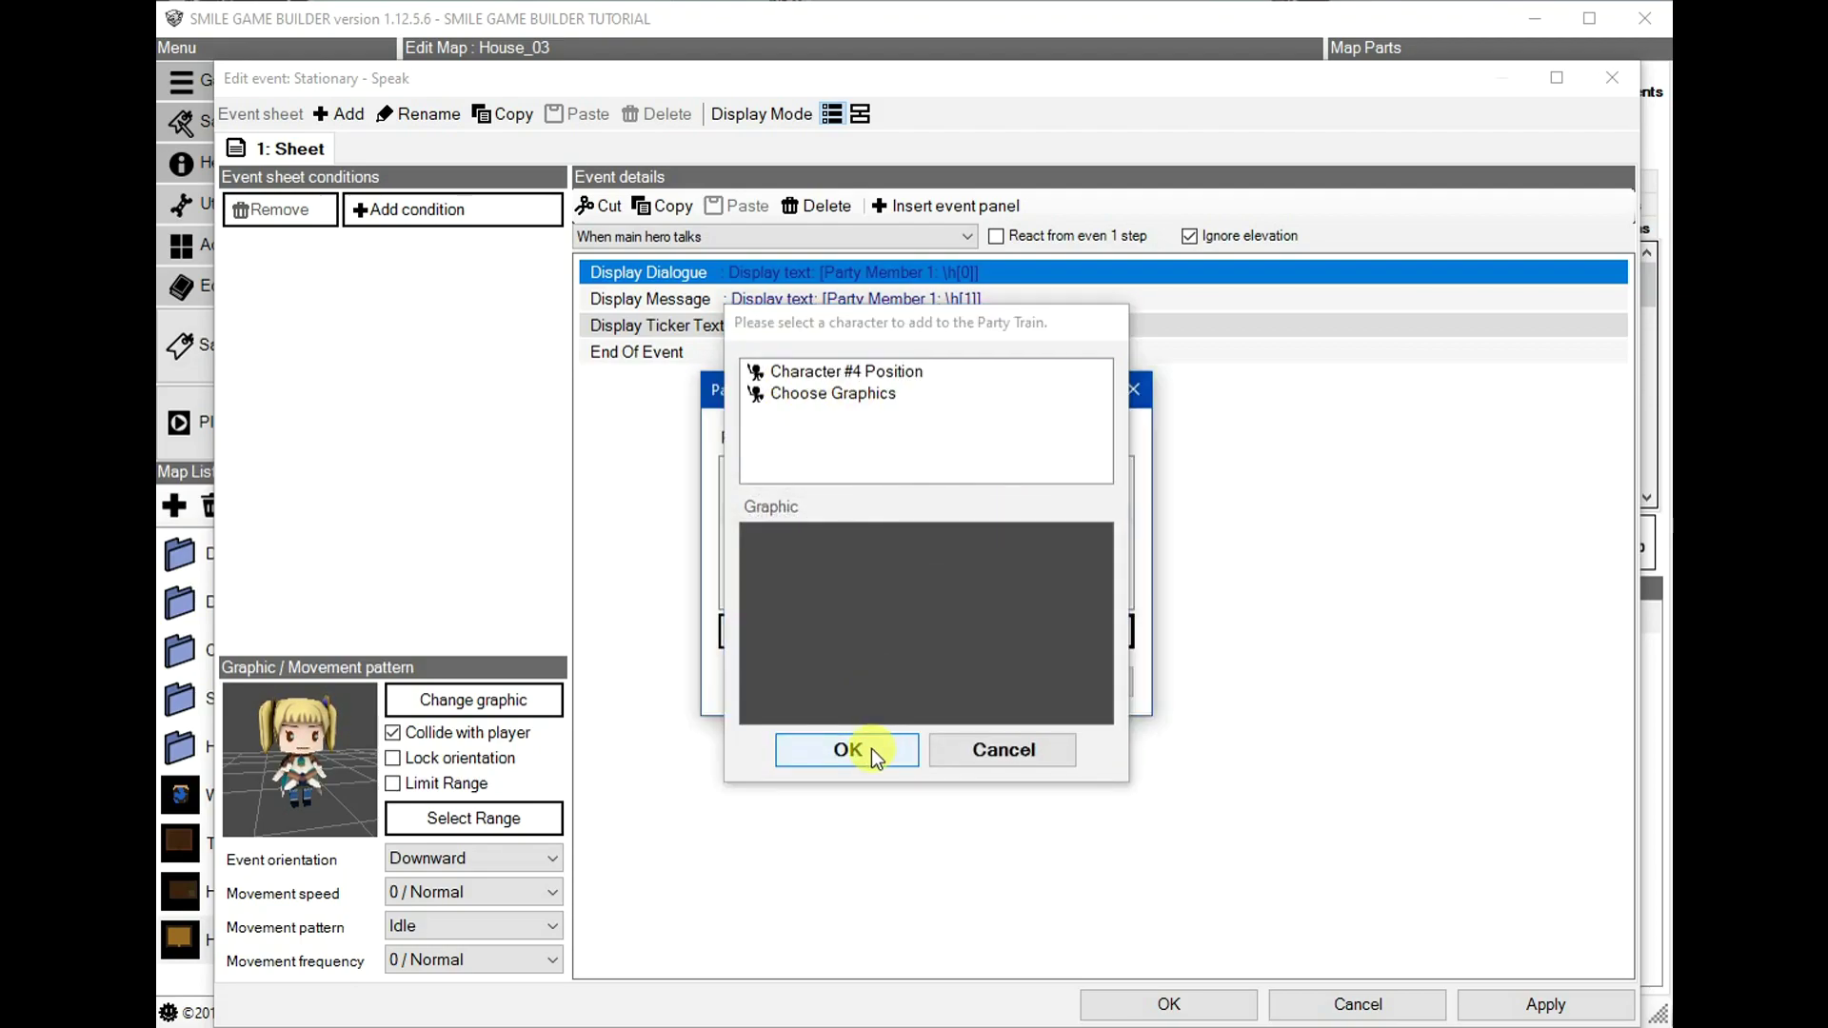
drag(881, 536, 857, 490)
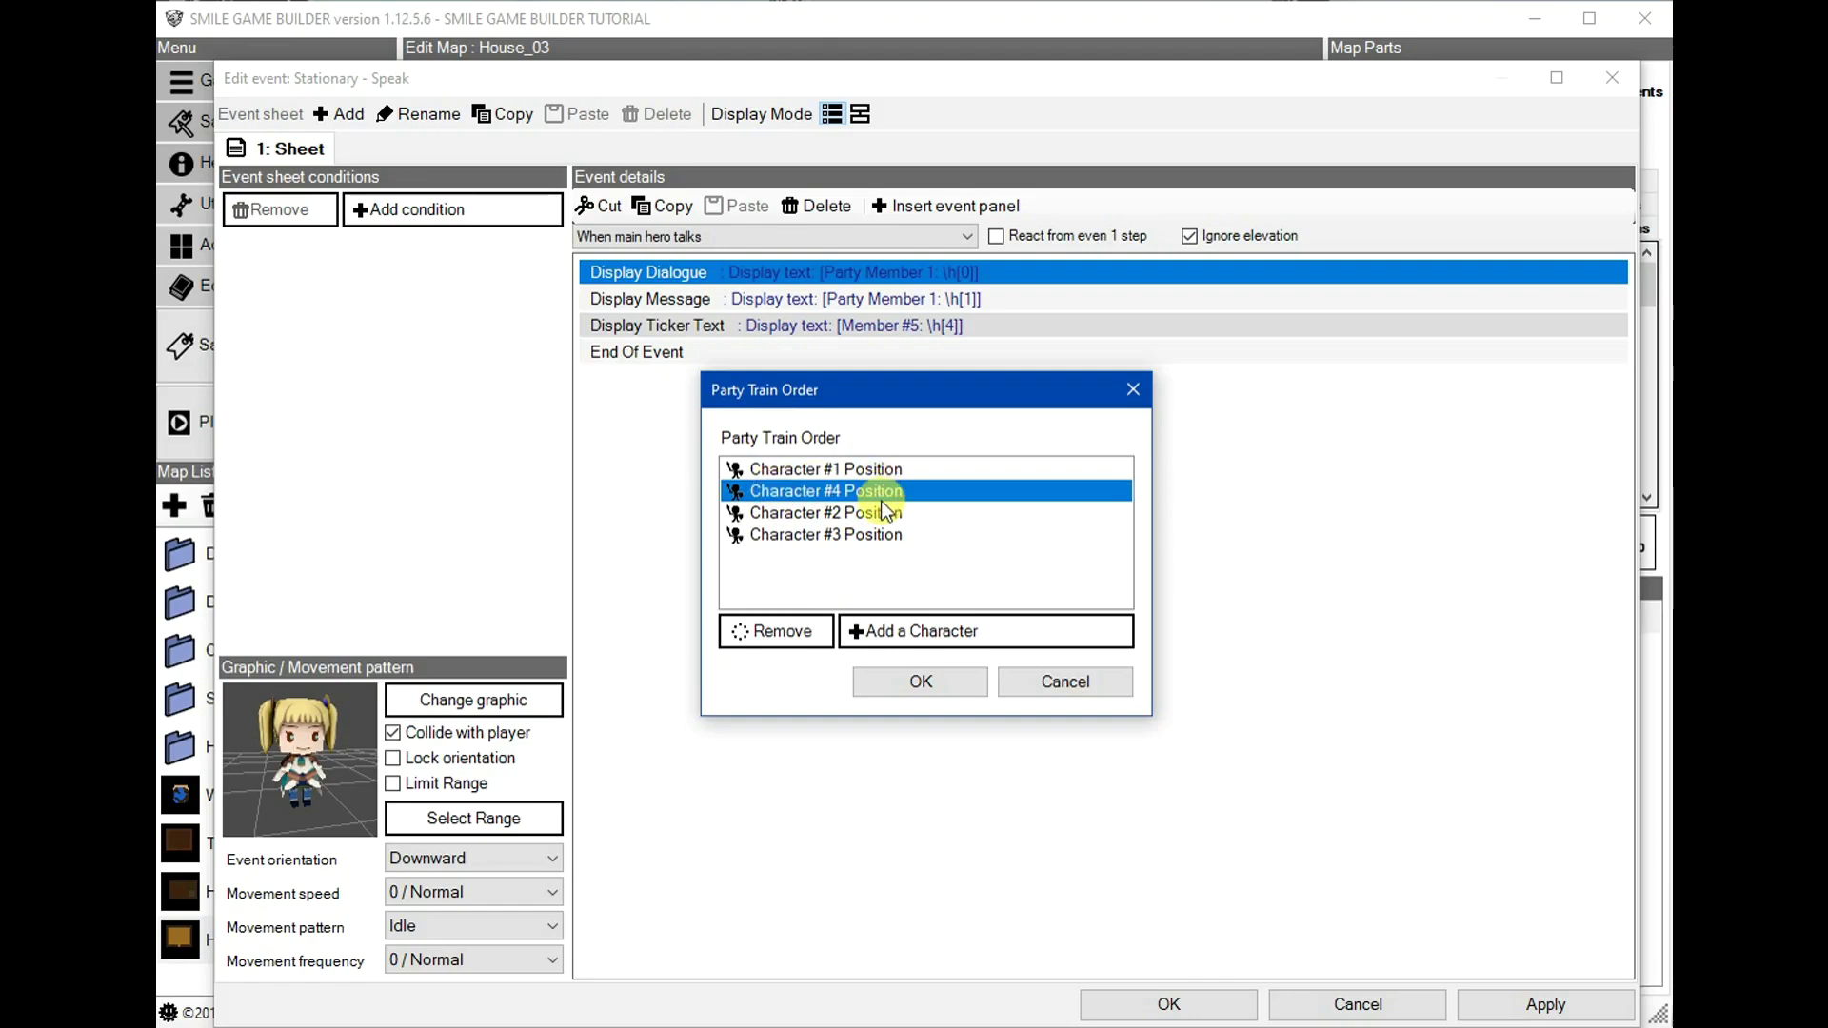
click(1087, 681)
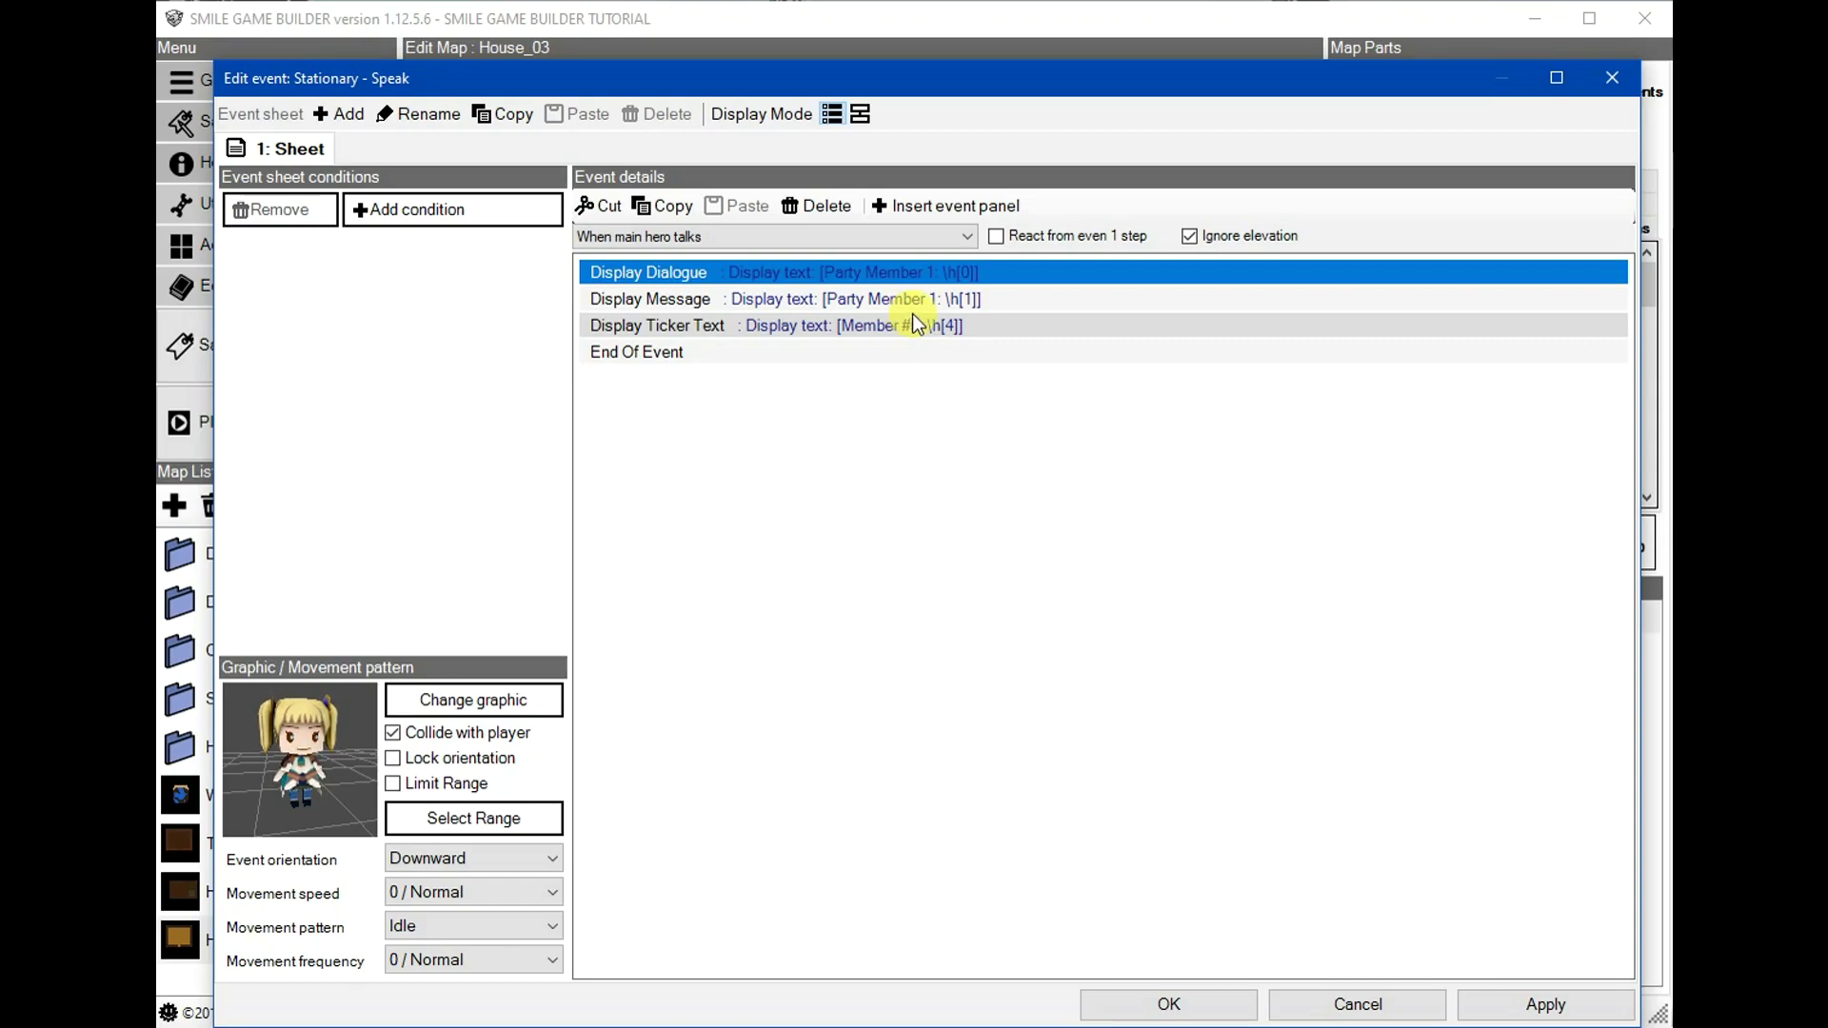
- Replace the whole Display Dialogue line with the uppercase name code \H[0]
double_click(872, 278)
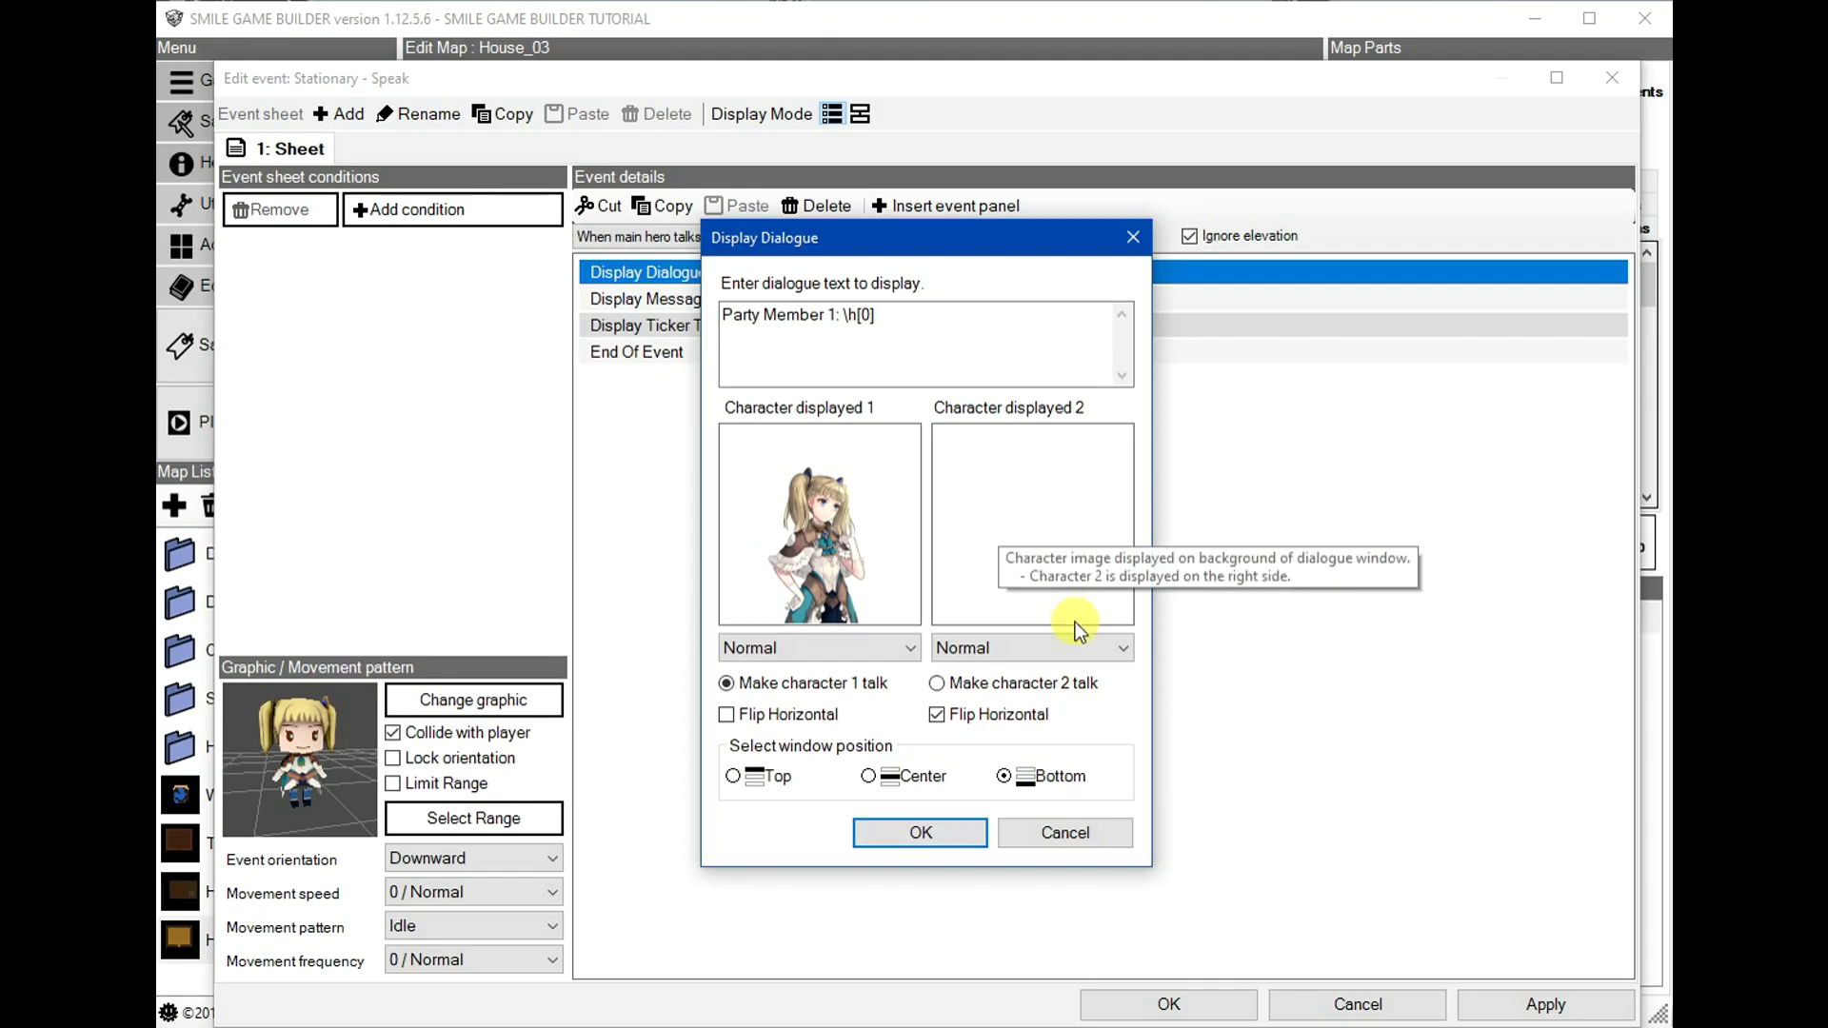
drag(900, 316, 591, 276)
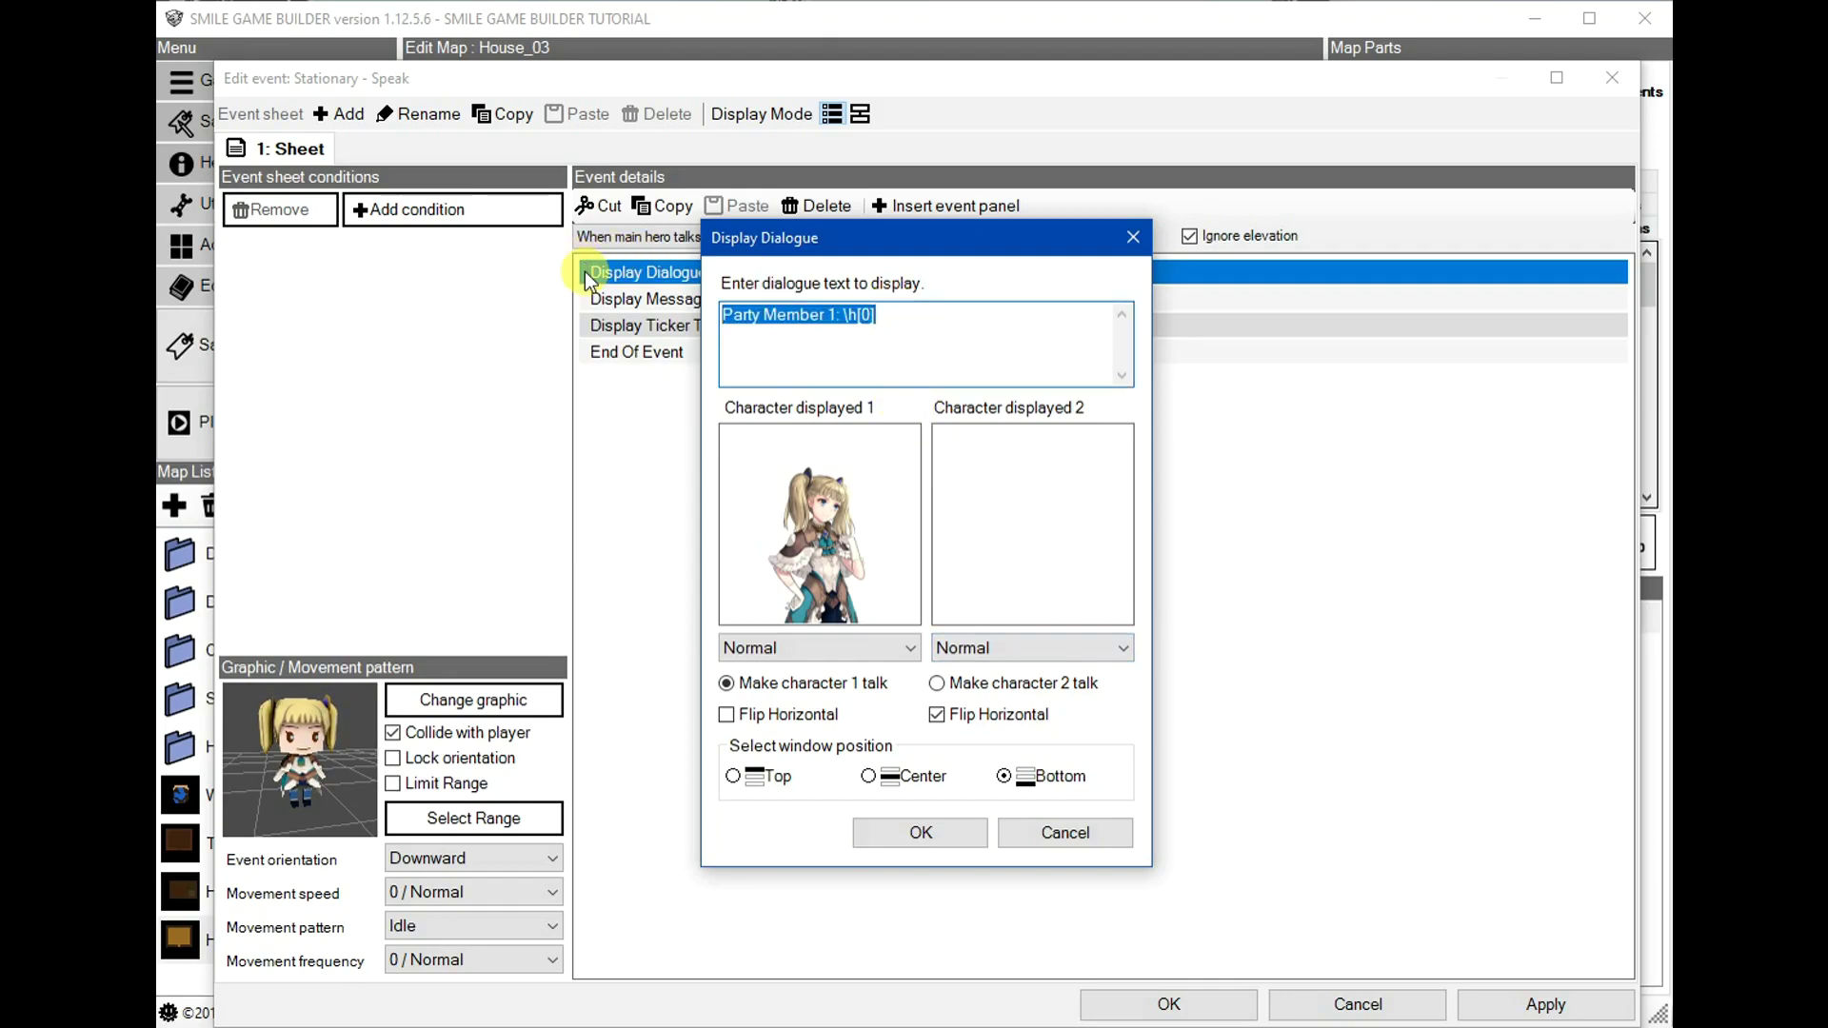
text(\H[)
key(BackSpace)
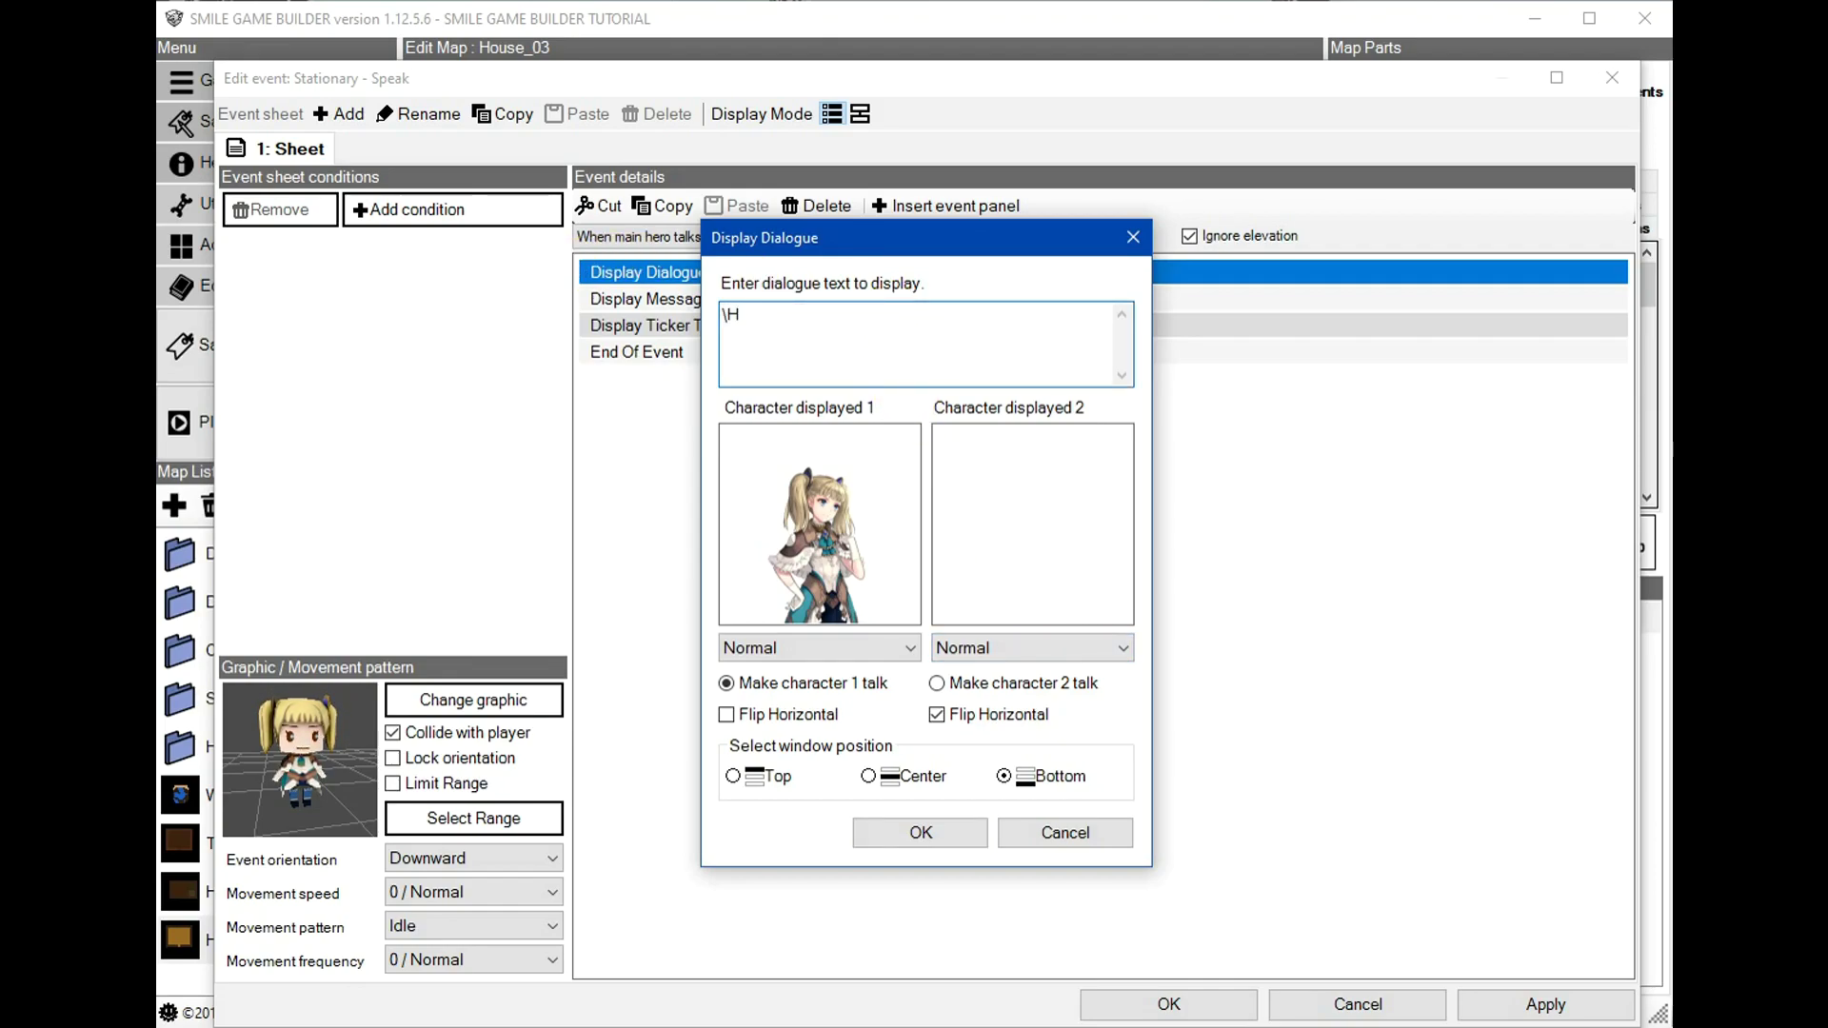
text([0])
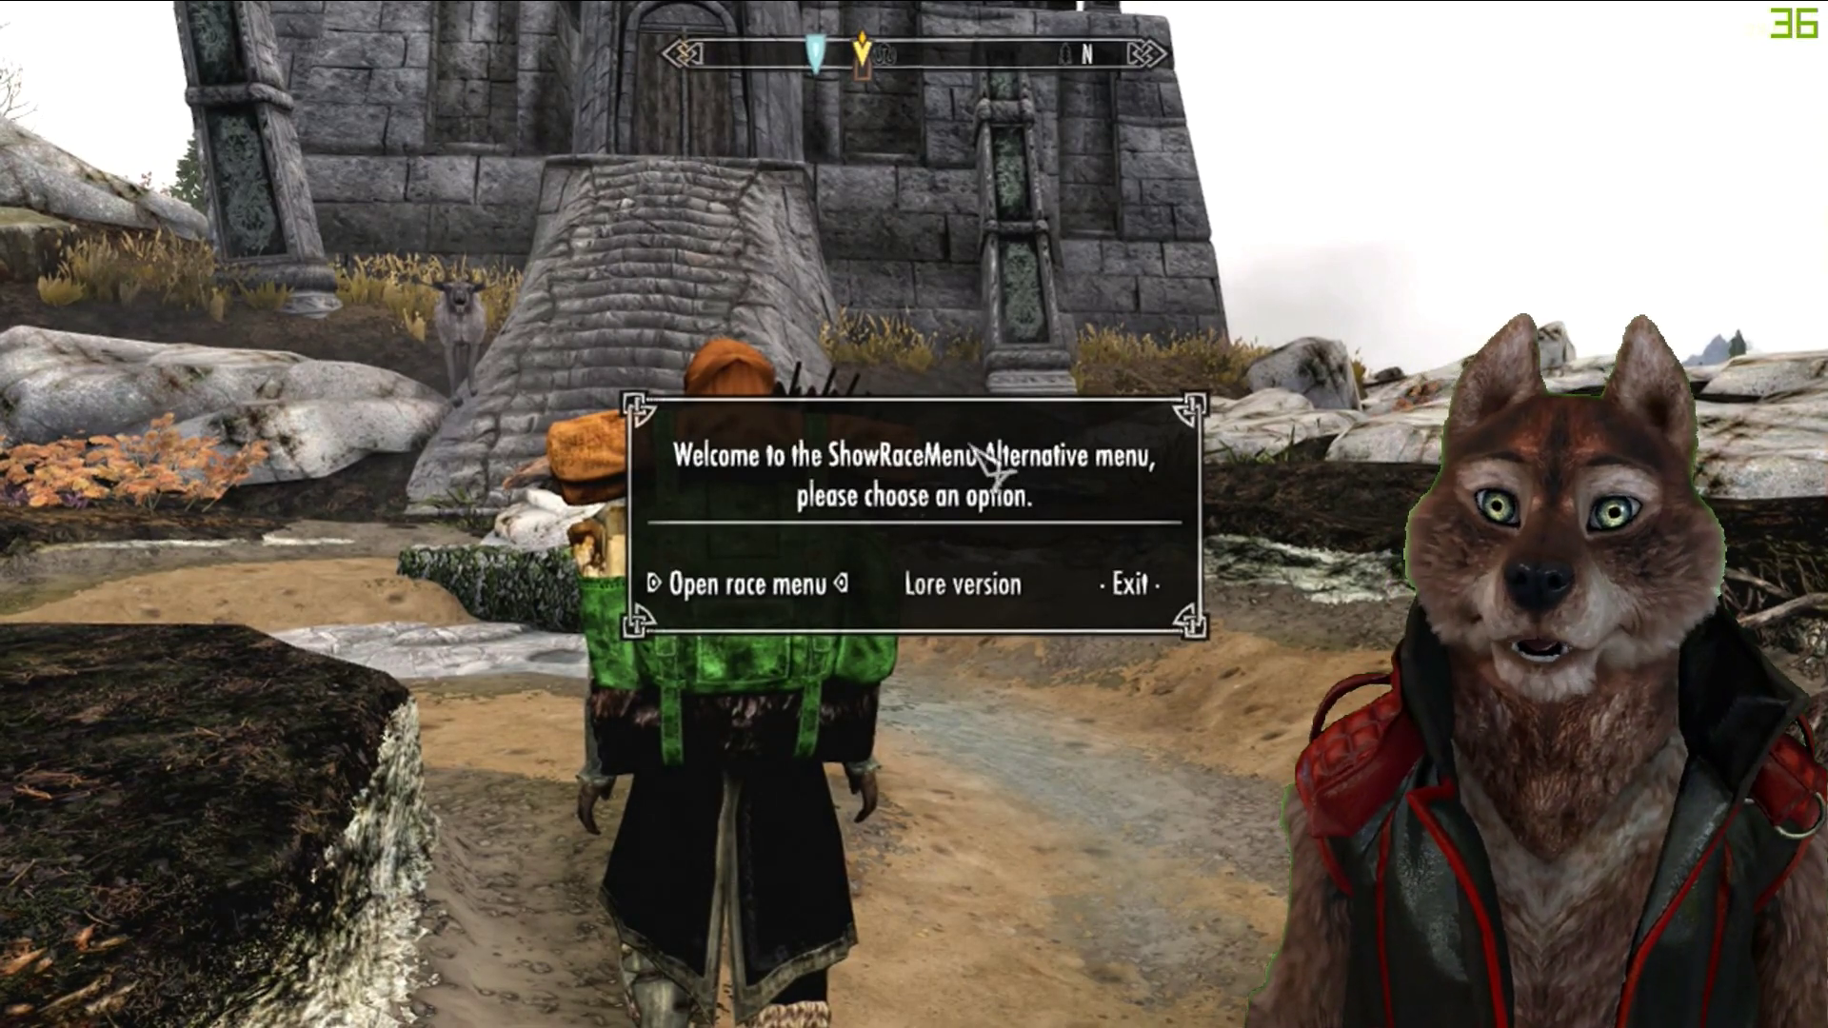
- Exit the ShowRaceMenu Alternative message box to resume playing
click(1131, 584)
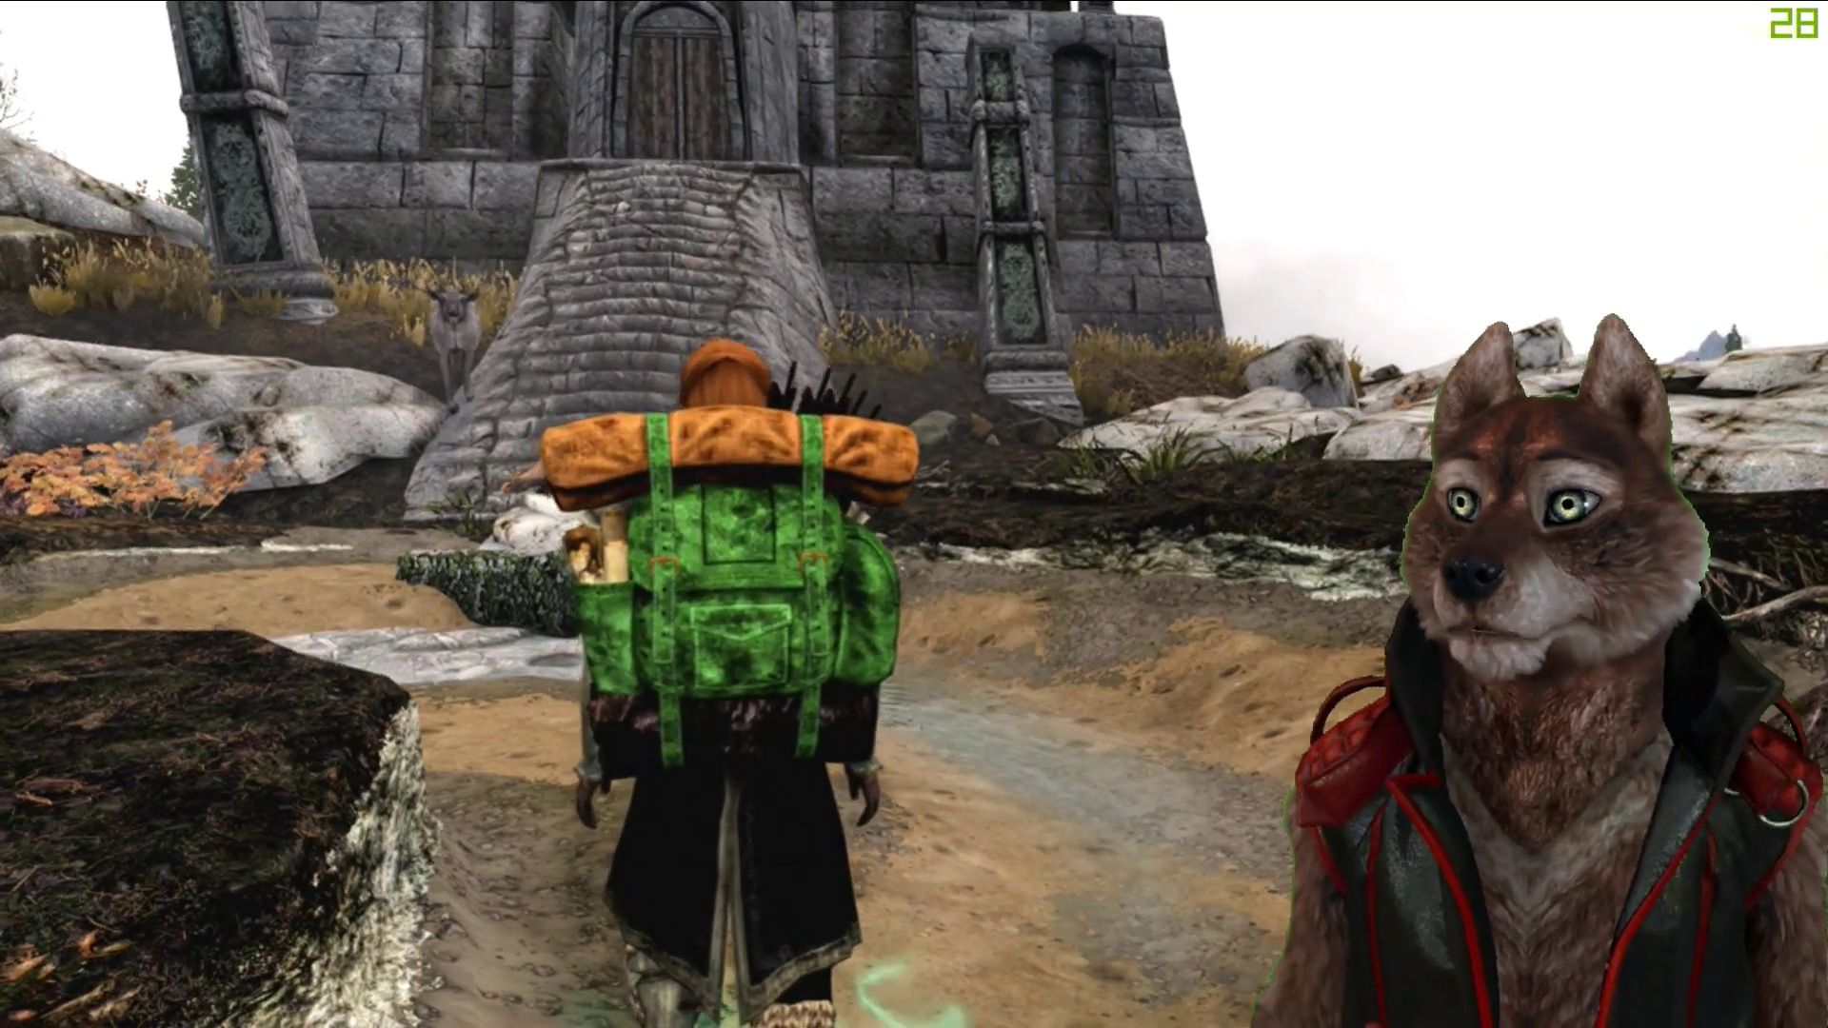